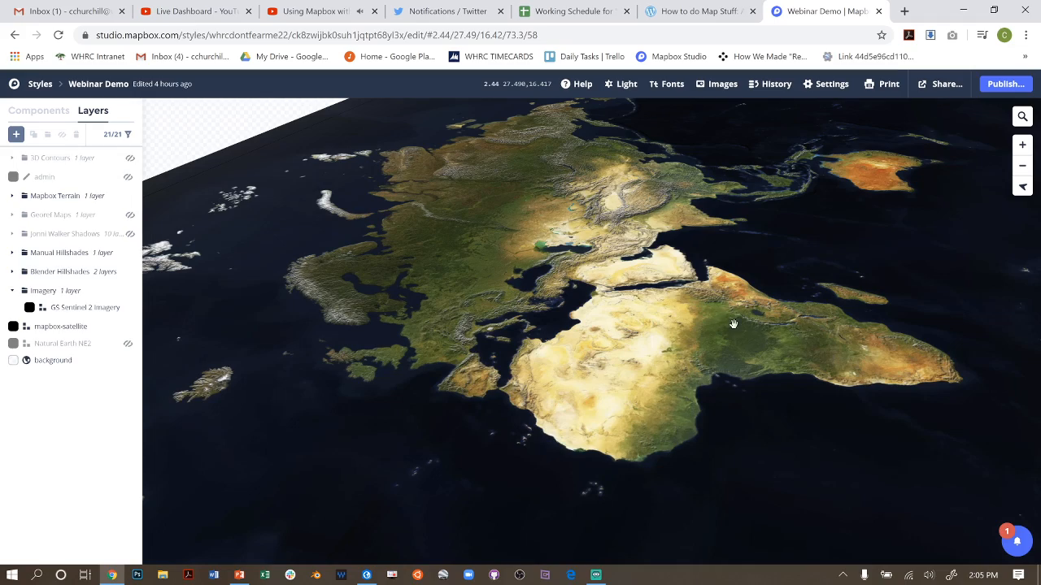
Survey the satellite imagery and hillshading across Africa and Europe, and over North America as far as Alaska
{"action": "scroll", "coordinate": [547, 312], "scroll_direction": "up", "scroll_amount": 5}
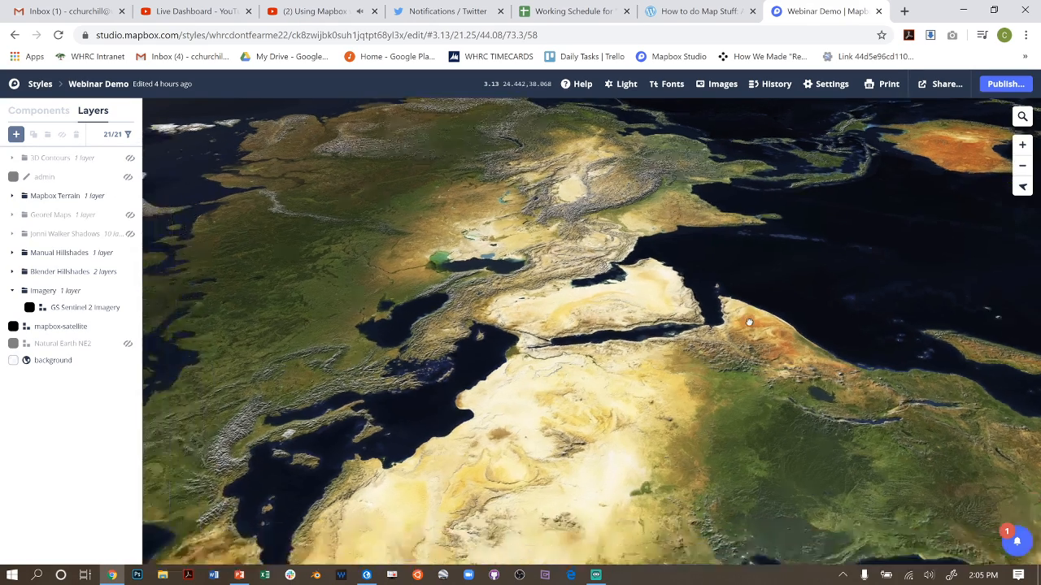
{"action": "left_click_drag", "start_coordinate": [556, 380], "coordinate": [632, 394]}
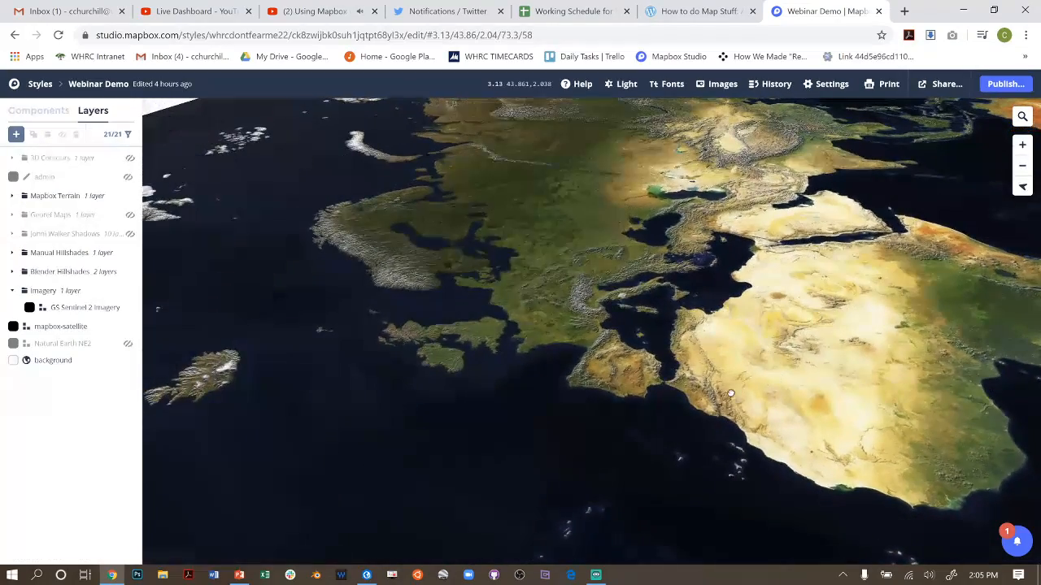
{"action": "left_click_drag", "start_coordinate": [520, 325], "coordinate": [806, 346]}
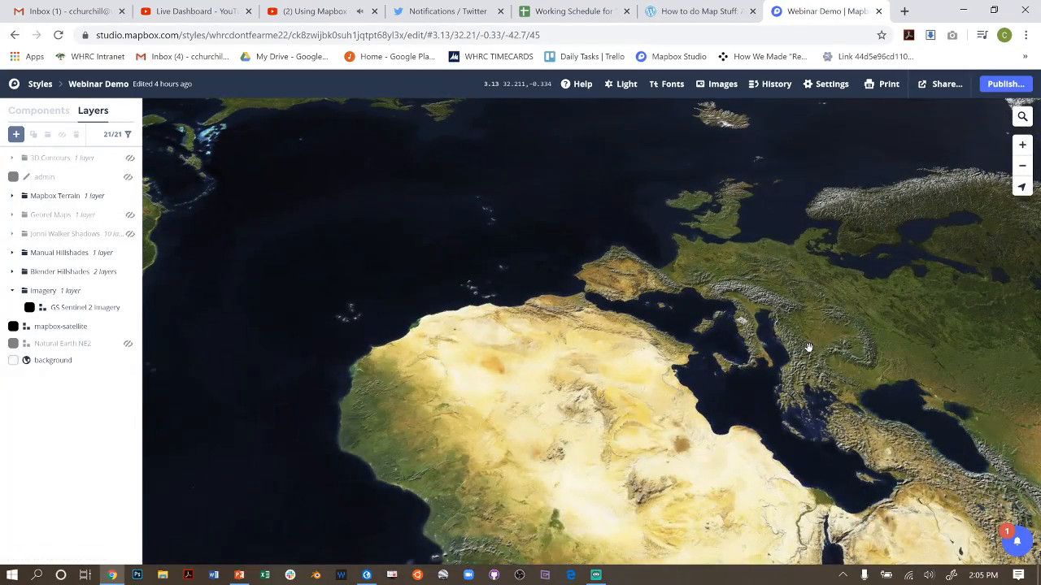
{"action": "left_click_drag", "start_coordinate": [696, 374], "coordinate": [870, 283]}
{"action": "left_click_drag", "start_coordinate": [518, 287], "coordinate": [748, 295]}
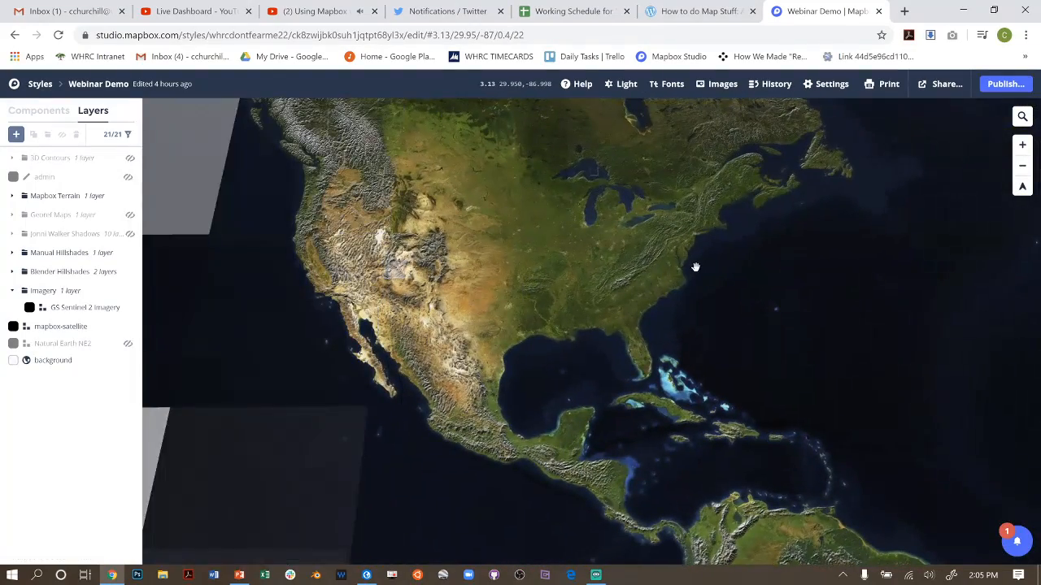
{"action": "left_click_drag", "start_coordinate": [512, 242], "coordinate": [581, 320]}
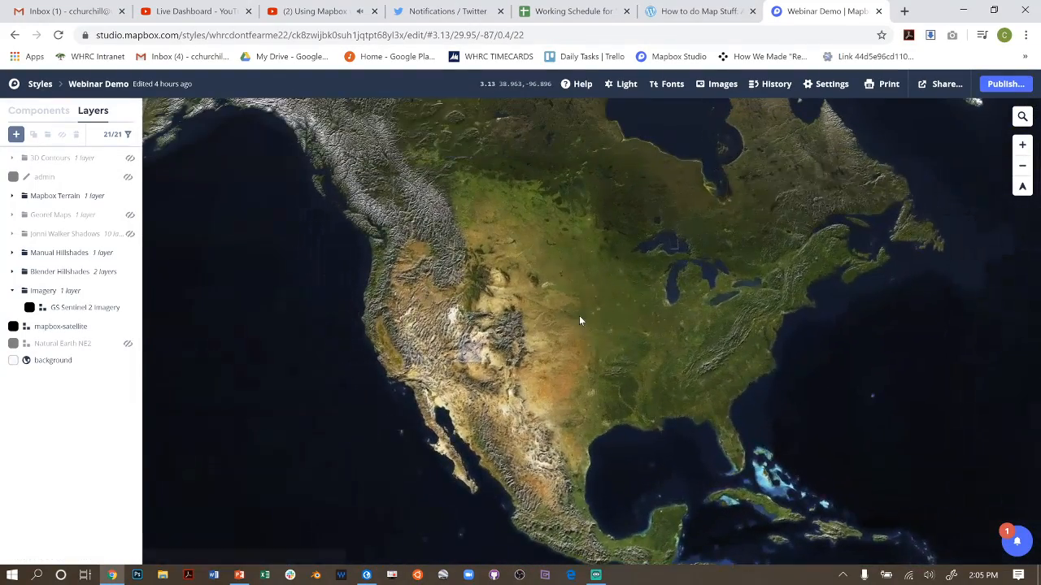
{"action": "left_click_drag", "start_coordinate": [398, 238], "coordinate": [544, 319]}
{"action": "left_click_drag", "start_coordinate": [496, 226], "coordinate": [558, 288]}
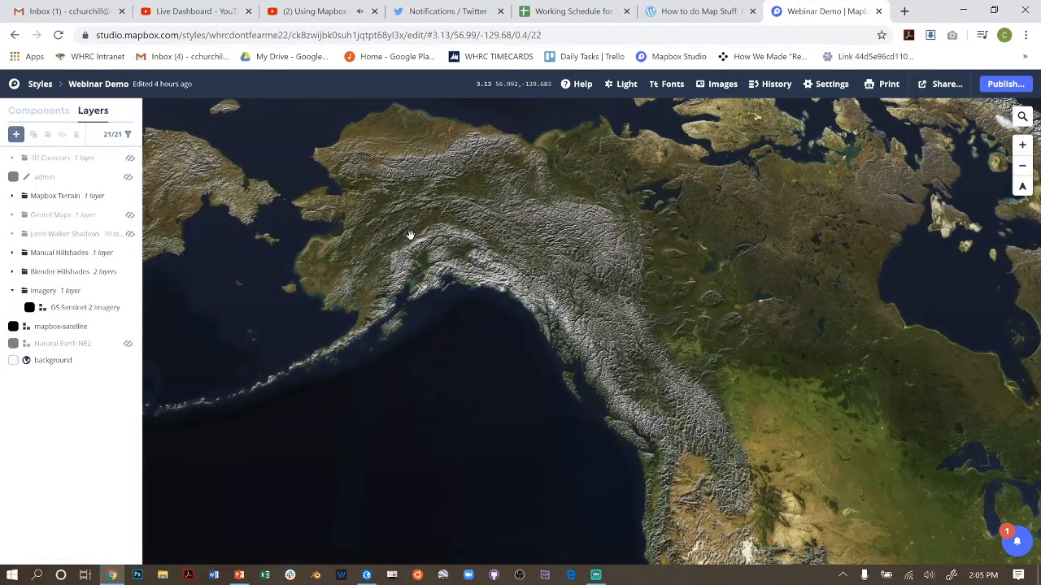
Examine the Sentinel 2 imagery and mountain relief in southwestern Alaska, around the cloud patch at the imagery seam
{"action": "scroll", "coordinate": [395, 263], "scroll_direction": "up", "scroll_amount": 6}
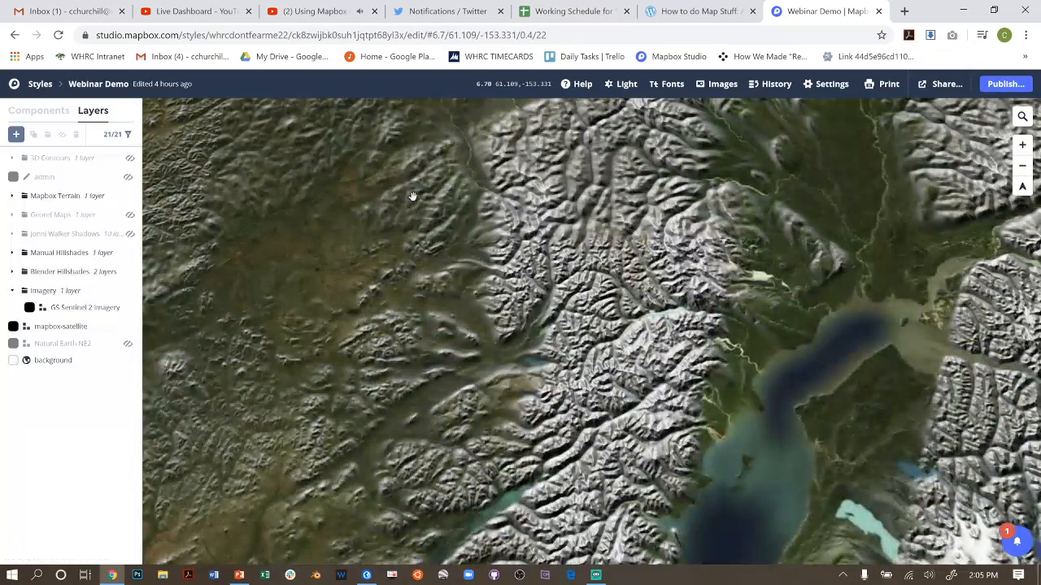
{"action": "left_click_drag", "start_coordinate": [413, 196], "coordinate": [435, 366]}
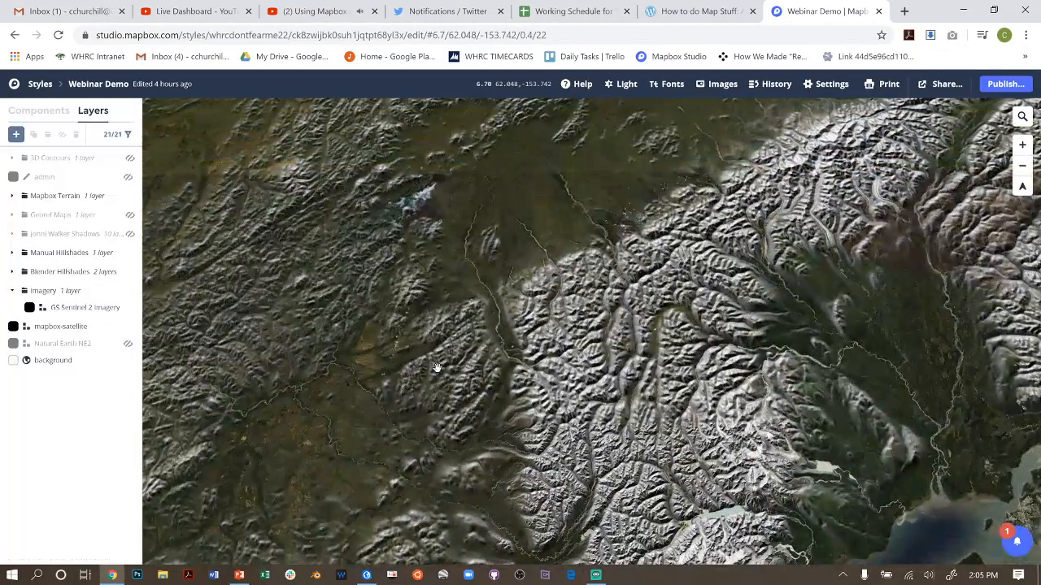
{"action": "left_click_drag", "start_coordinate": [437, 368], "coordinate": [780, 184]}
{"action": "left_click_drag", "start_coordinate": [435, 281], "coordinate": [652, 208]}
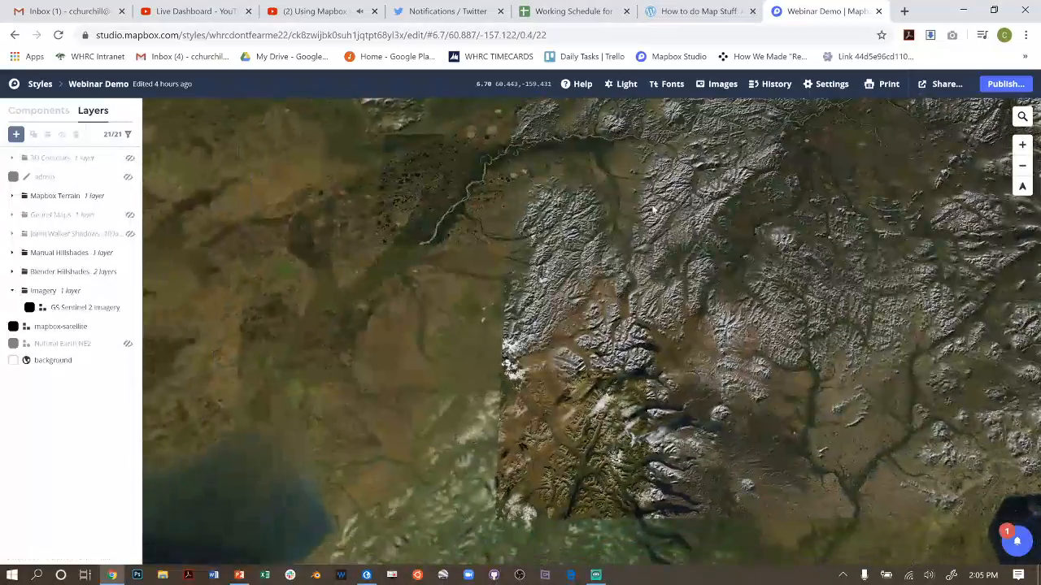
{"action": "scroll", "coordinate": [508, 360], "scroll_direction": "up", "scroll_amount": 5}
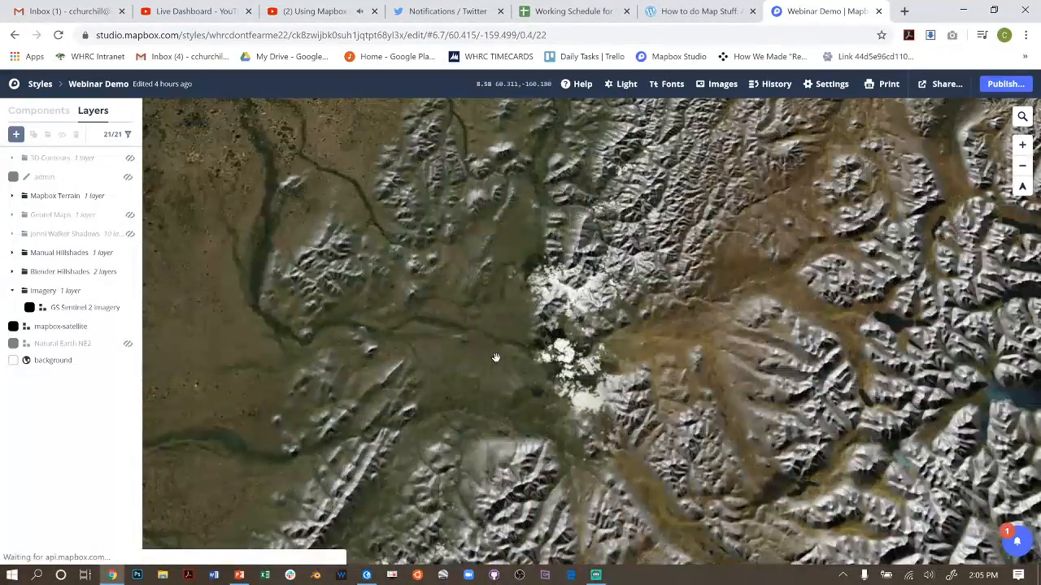
{"action": "scroll", "coordinate": [499, 349], "scroll_direction": "up", "scroll_amount": 2}
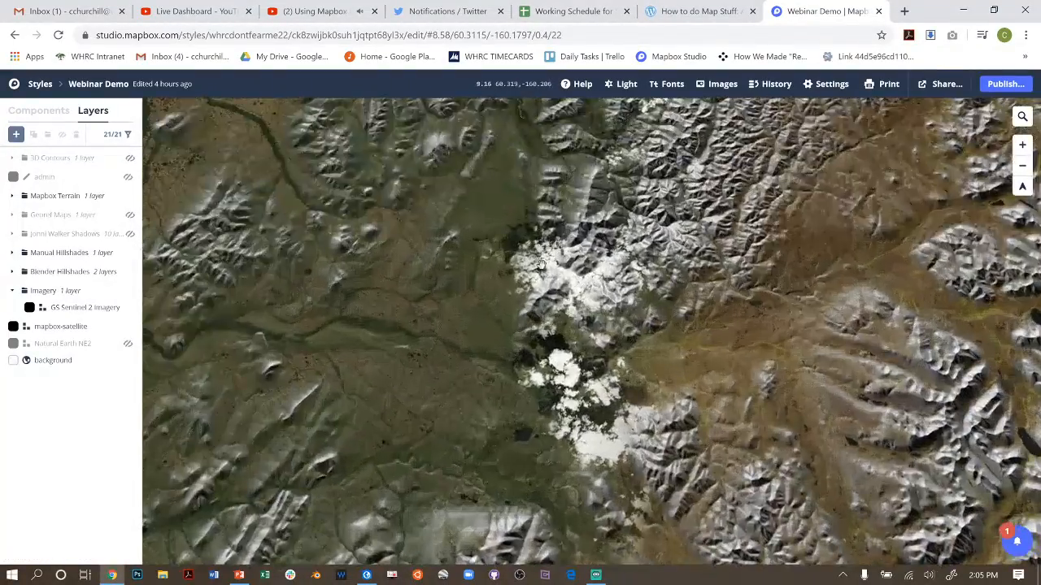
{"action": "scroll", "coordinate": [593, 313], "scroll_direction": "down", "scroll_amount": 3}
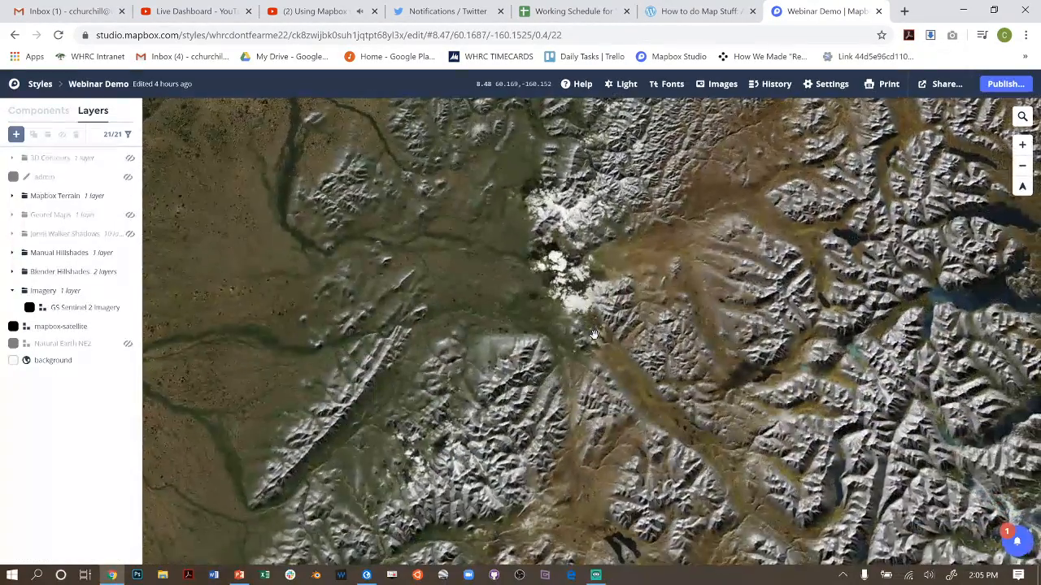
Inspect the Alaskan cloud patch and the nearby winding river at close range, up to the edge of the imagery tile
{"action": "scroll", "coordinate": [561, 349], "scroll_direction": "up", "scroll_amount": 5}
{"action": "left_click_drag", "start_coordinate": [549, 354], "coordinate": [566, 466]}
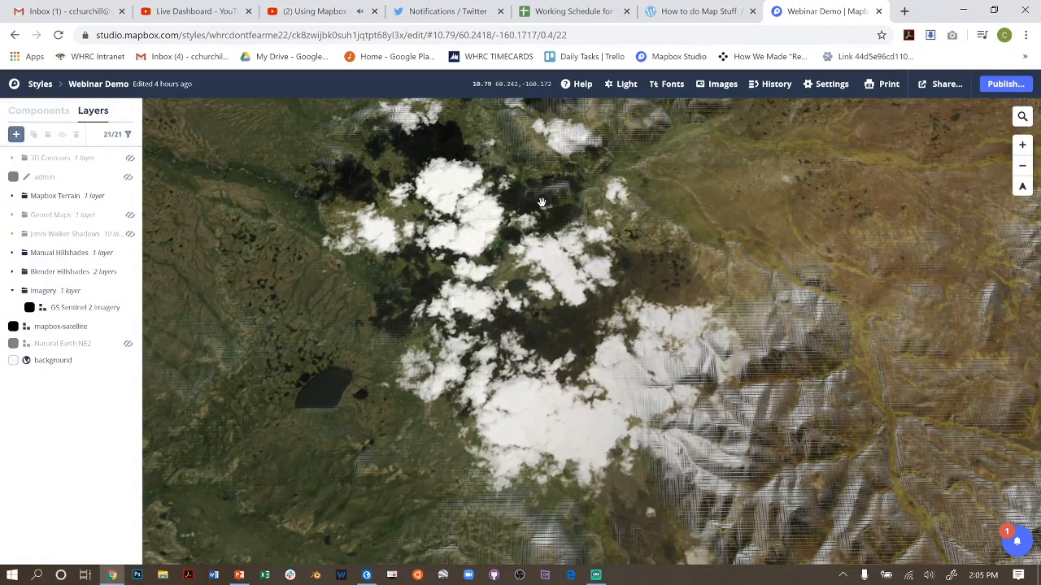
{"action": "left_click_drag", "start_coordinate": [538, 194], "coordinate": [534, 327]}
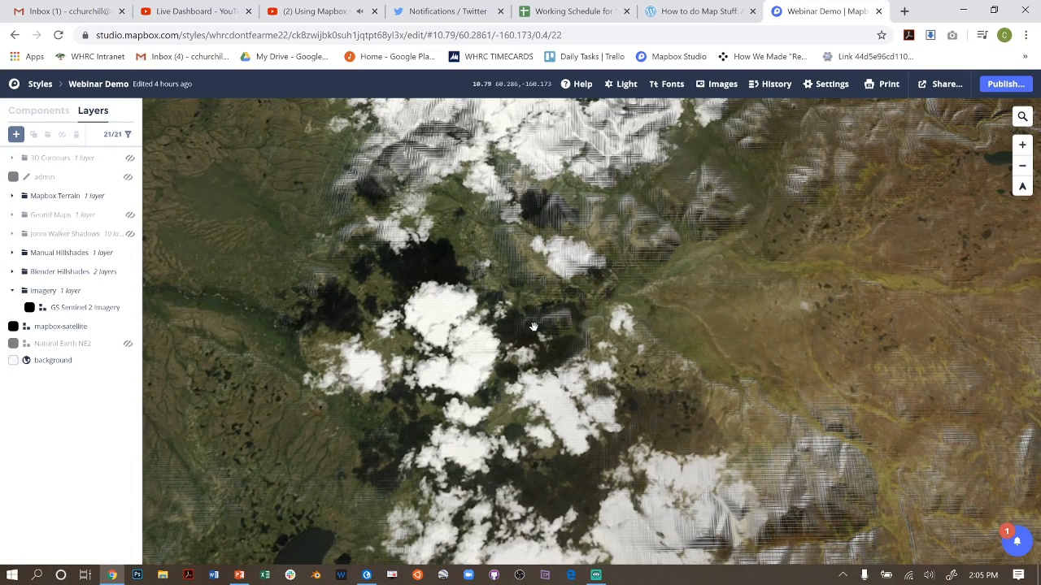
{"action": "scroll", "coordinate": [541, 334], "scroll_direction": "up", "scroll_amount": 5}
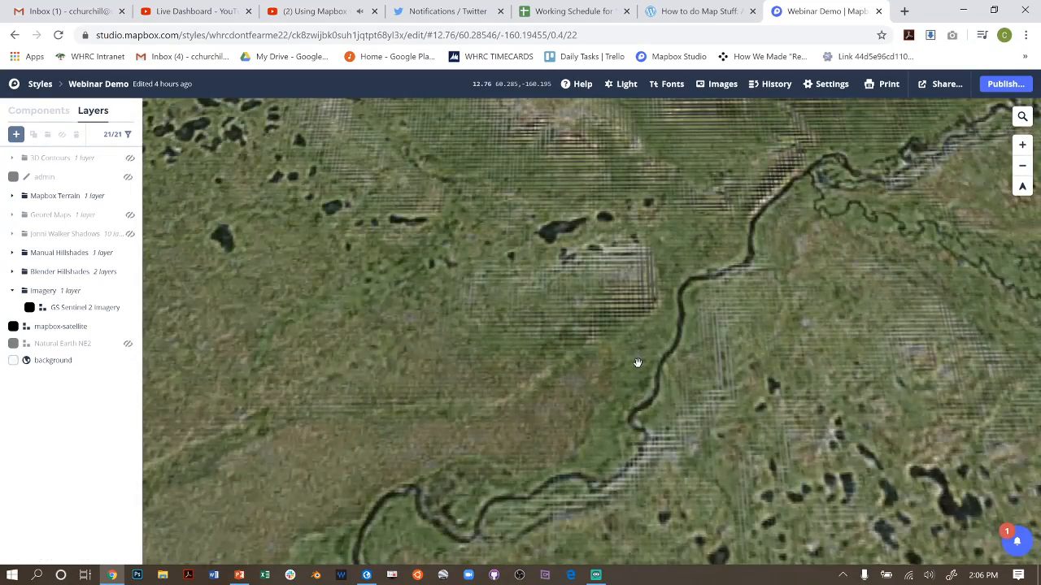
{"action": "left_click_drag", "start_coordinate": [821, 239], "coordinate": [547, 426]}
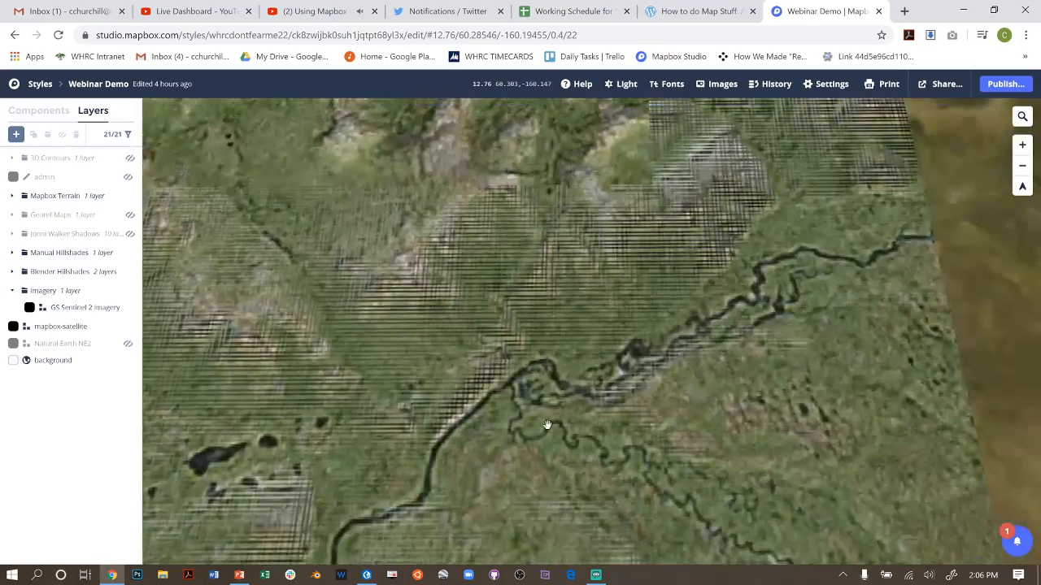
{"action": "left_click_drag", "start_coordinate": [772, 279], "coordinate": [452, 348]}
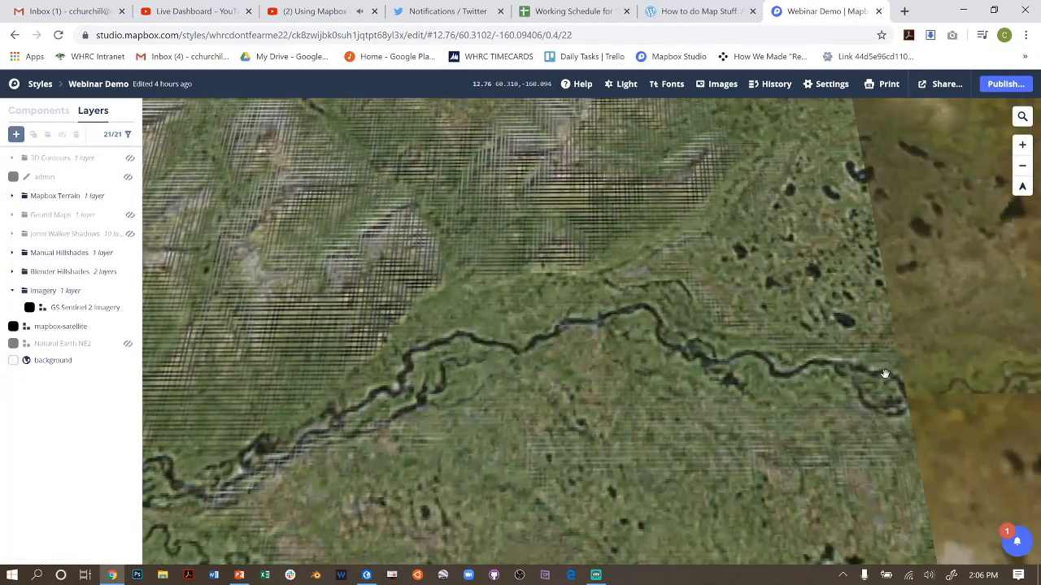
Compare the cloudy Alaskan area with the surrounding imagery tiles at regional scale
{"action": "scroll", "coordinate": [625, 321], "scroll_direction": "down", "scroll_amount": 10}
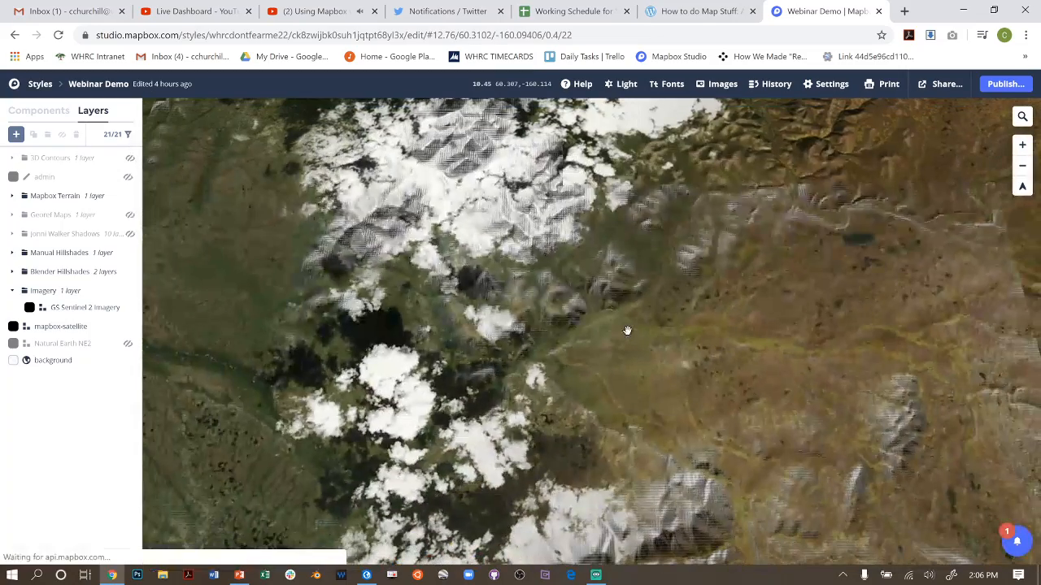
{"action": "scroll", "coordinate": [615, 321], "scroll_direction": "down", "scroll_amount": 3}
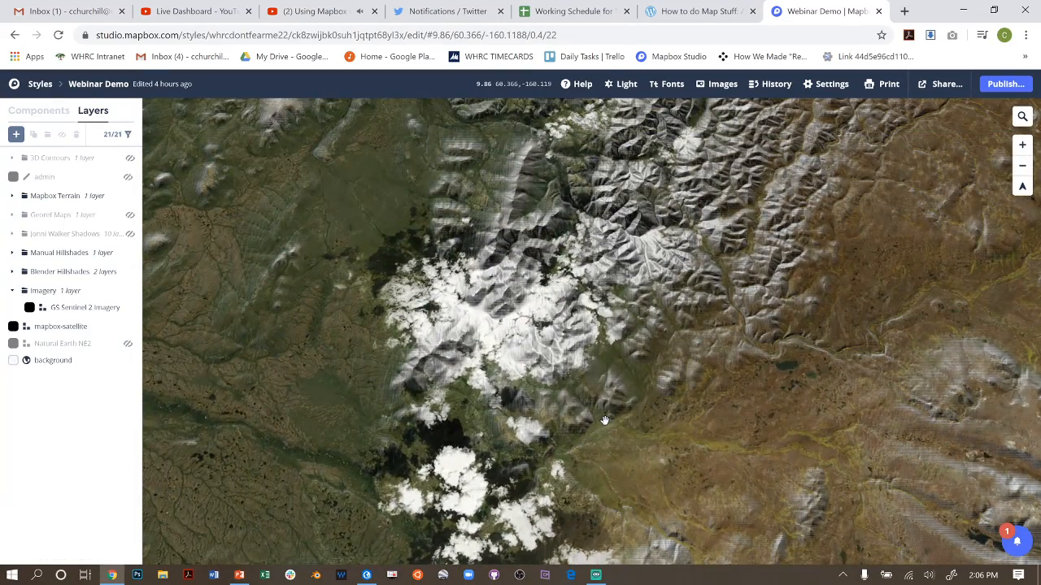
{"action": "scroll", "coordinate": [569, 390], "scroll_direction": "down", "scroll_amount": 5}
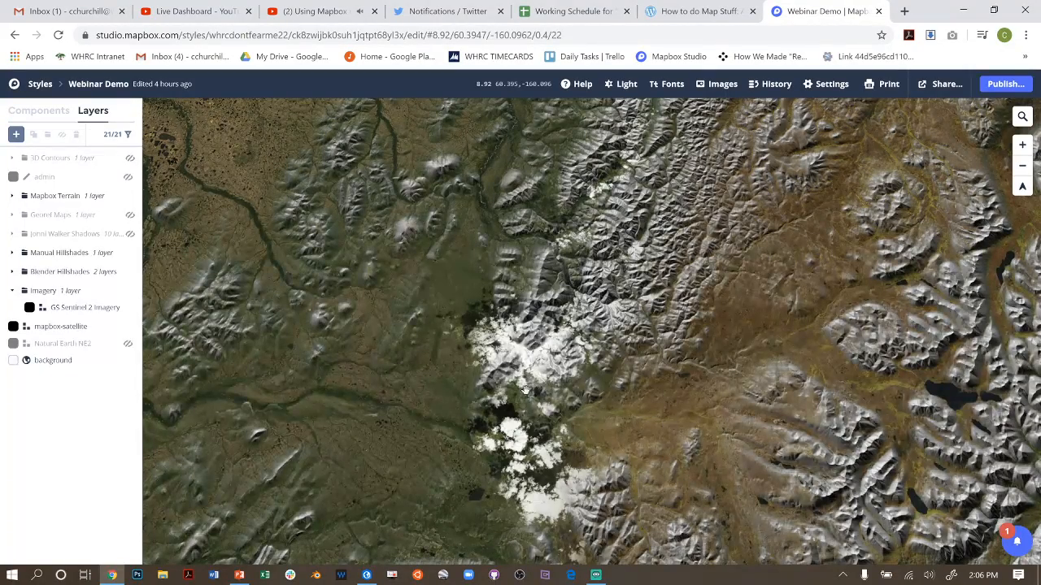
{"action": "left_click_drag", "start_coordinate": [701, 413], "coordinate": [608, 288]}
{"action": "scroll", "coordinate": [608, 288], "scroll_direction": "down", "scroll_amount": 5}
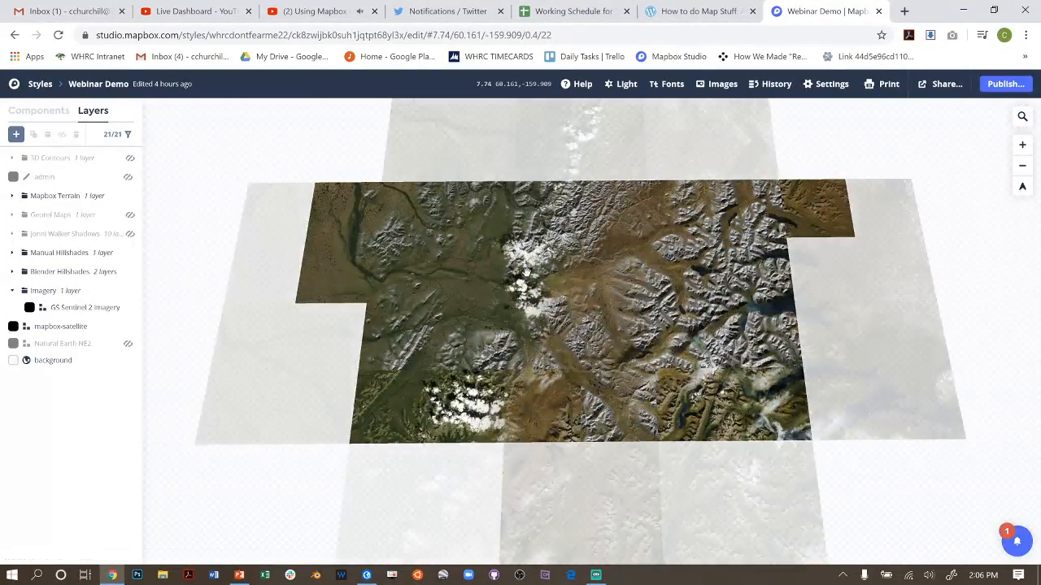
{"action": "scroll", "coordinate": [526, 272], "scroll_direction": "up", "scroll_amount": 5}
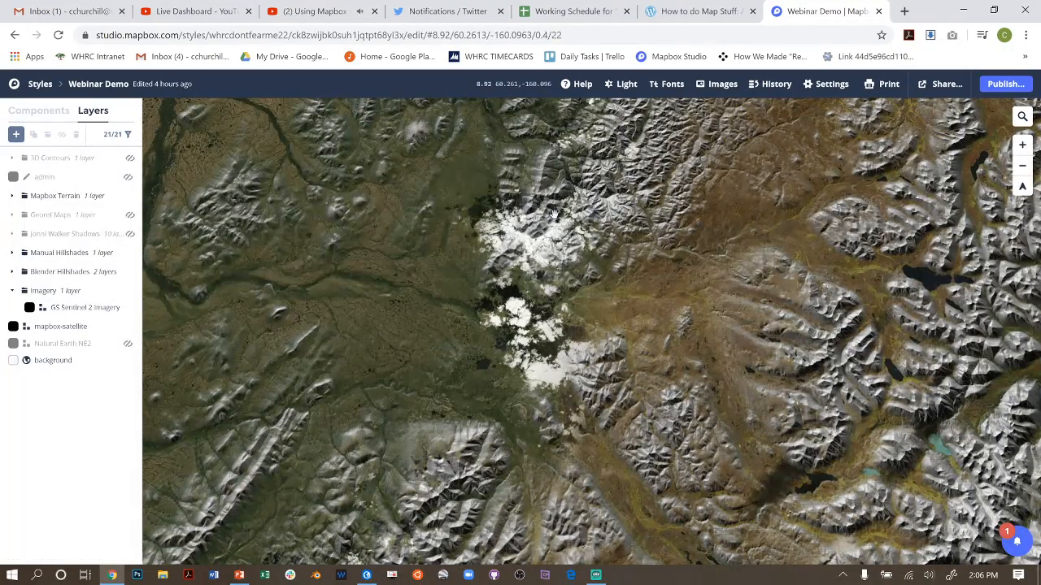
Open the style settings of the GS Sentinel 2 Imagery layer
{"action": "left_click", "coordinate": [84, 307]}
{"action": "right_click", "coordinate": [80, 312]}
{"action": "left_click", "coordinate": [518, 338]}
Examine the Sentinel 2 imagery beyond the Alaskan tile edges and over the canyon country on the Utah–Arizona border
{"action": "left_click_drag", "start_coordinate": [715, 439], "coordinate": [501, 179]}
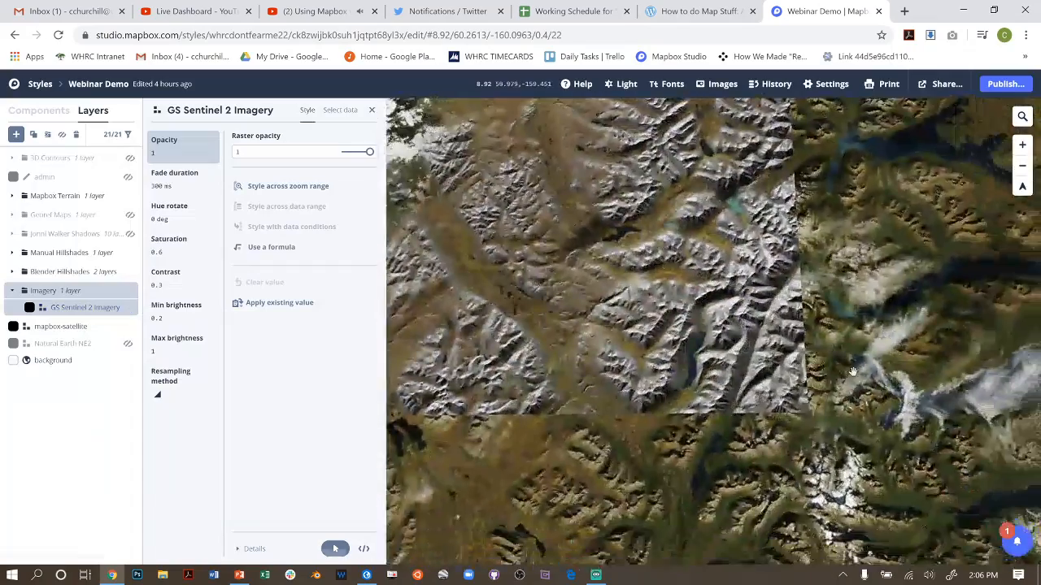
{"action": "scroll", "coordinate": [499, 174], "scroll_direction": "down", "scroll_amount": 5}
{"action": "left_click_drag", "start_coordinate": [967, 471], "coordinate": [887, 369]}
{"action": "scroll", "coordinate": [599, 233], "scroll_direction": "down", "scroll_amount": 5}
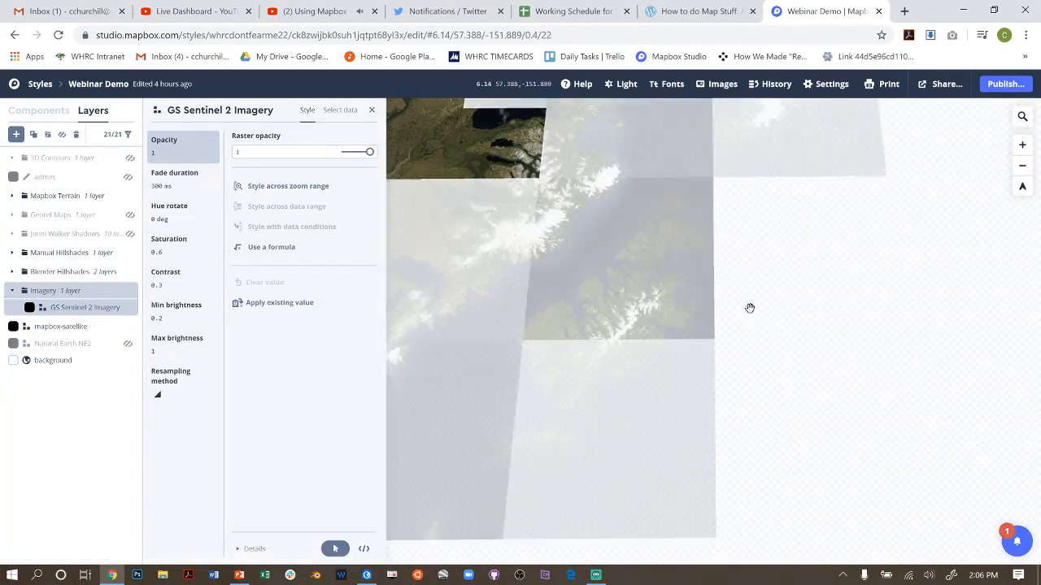
{"action": "scroll", "coordinate": [672, 288], "scroll_direction": "down", "scroll_amount": 5}
{"action": "left_click_drag", "start_coordinate": [792, 371], "coordinate": [655, 277]}
{"action": "scroll", "coordinate": [655, 277], "scroll_direction": "up", "scroll_amount": 10}
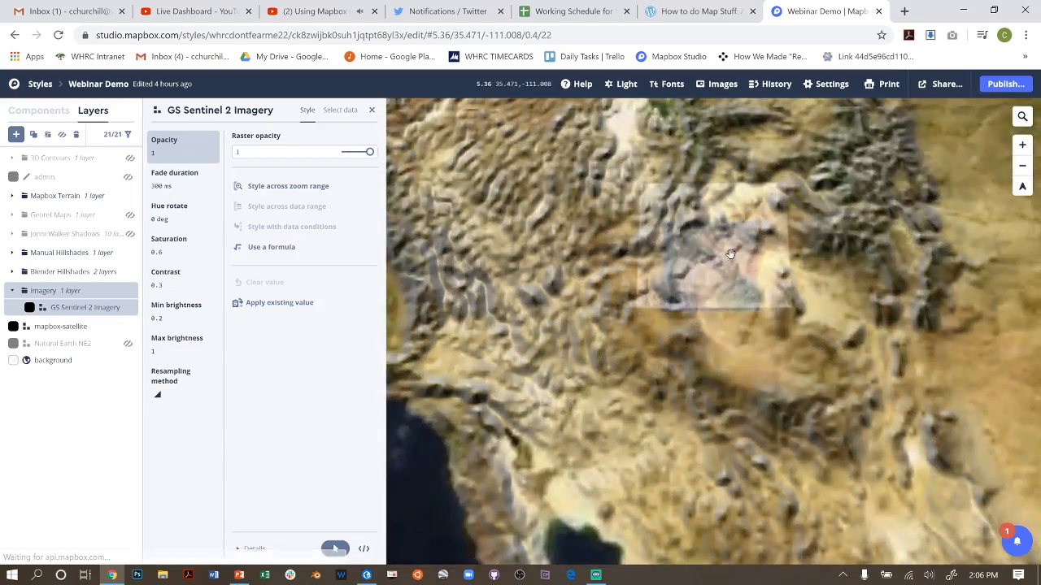
{"action": "scroll", "coordinate": [610, 358], "scroll_direction": "up", "scroll_amount": 5}
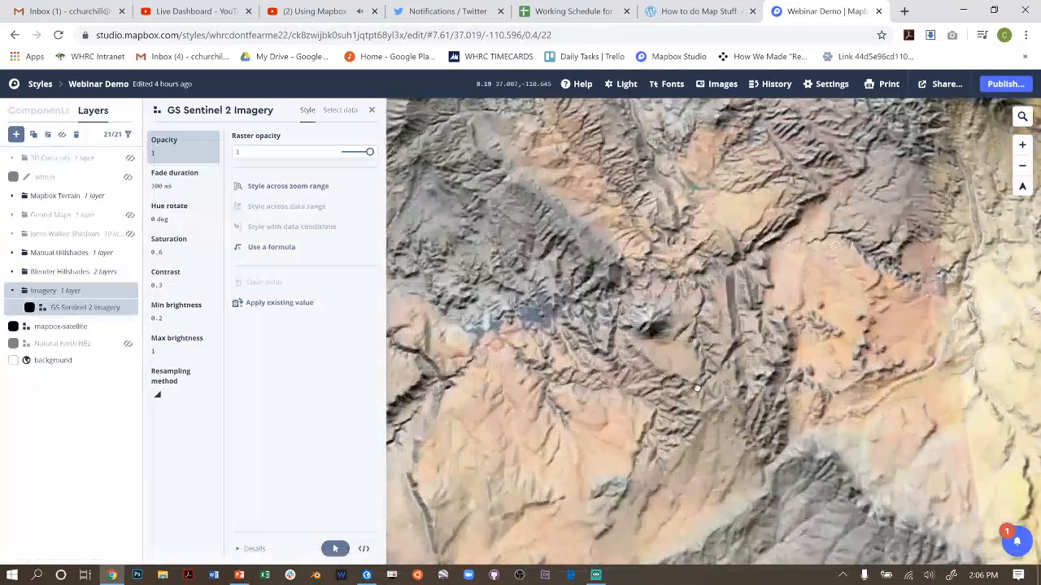
{"action": "left_click_drag", "start_coordinate": [696, 389], "coordinate": [689, 417]}
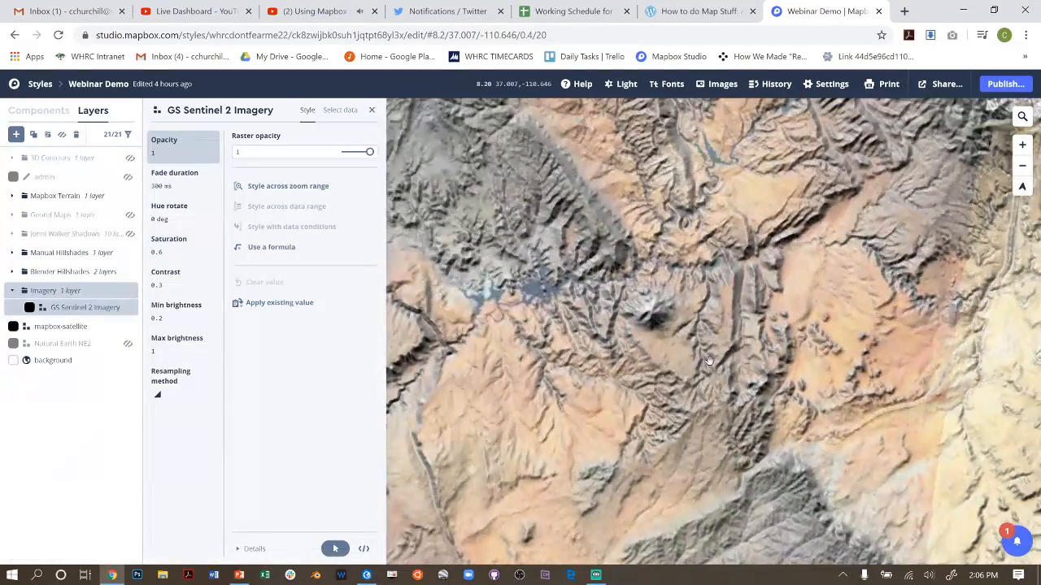
Hide the Mapbox Terrain layer group and reopen the GS Sentinel 2 Imagery layer's style settings
{"action": "left_click", "coordinate": [65, 252]}
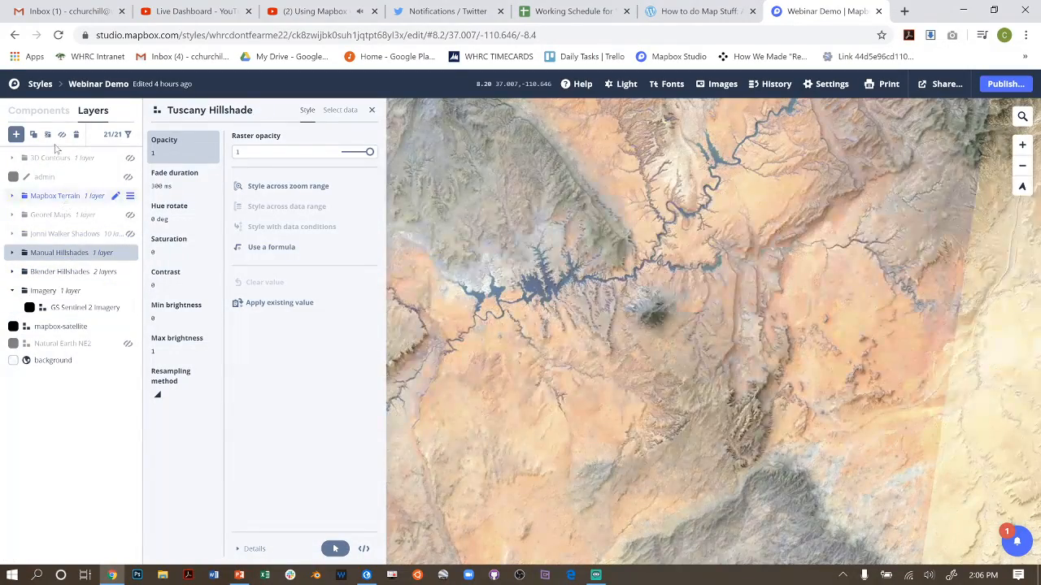
{"action": "left_click", "coordinate": [55, 196]}
{"action": "left_click", "coordinate": [62, 135]}
{"action": "left_click", "coordinate": [75, 308]}
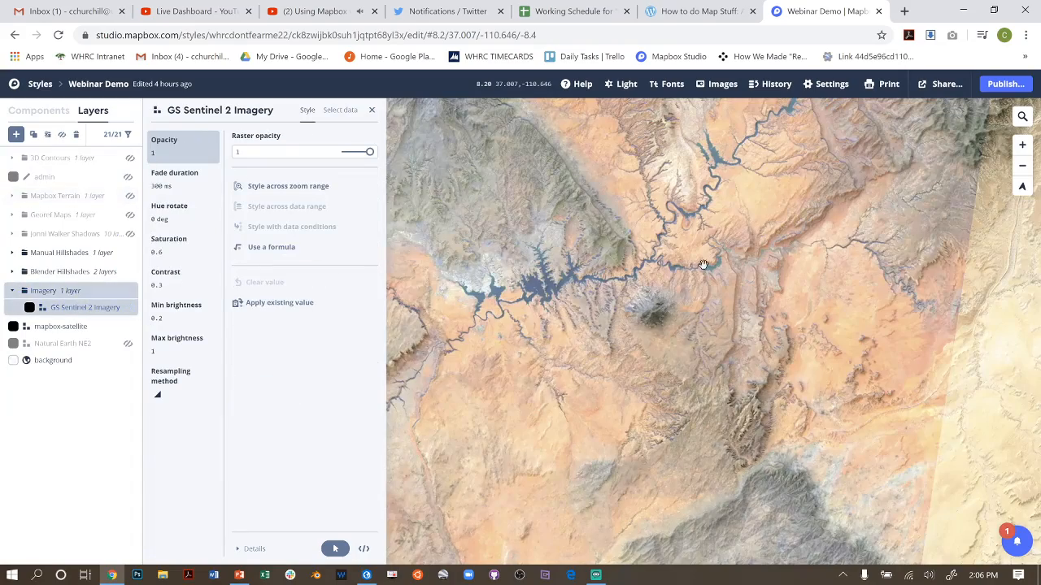
Examine the Sentinel 2 imagery with its hillshades along the reservoir and river canyons, closing the layer's style settings
{"action": "left_click_drag", "start_coordinate": [703, 264], "coordinate": [557, 448]}
{"action": "left_click_drag", "start_coordinate": [870, 384], "coordinate": [865, 203]}
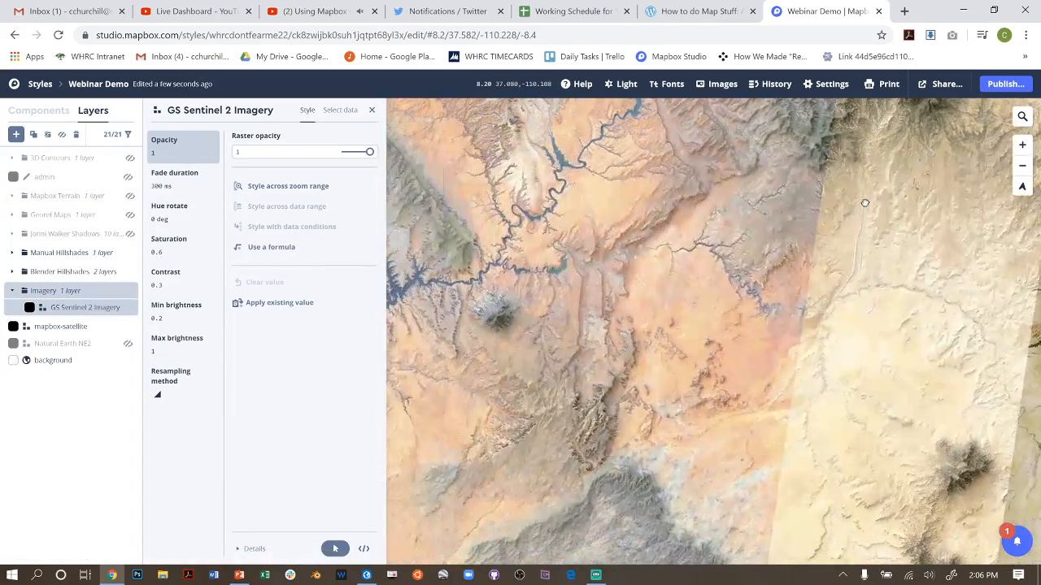
{"action": "scroll", "coordinate": [503, 257], "scroll_direction": "up", "scroll_amount": 3}
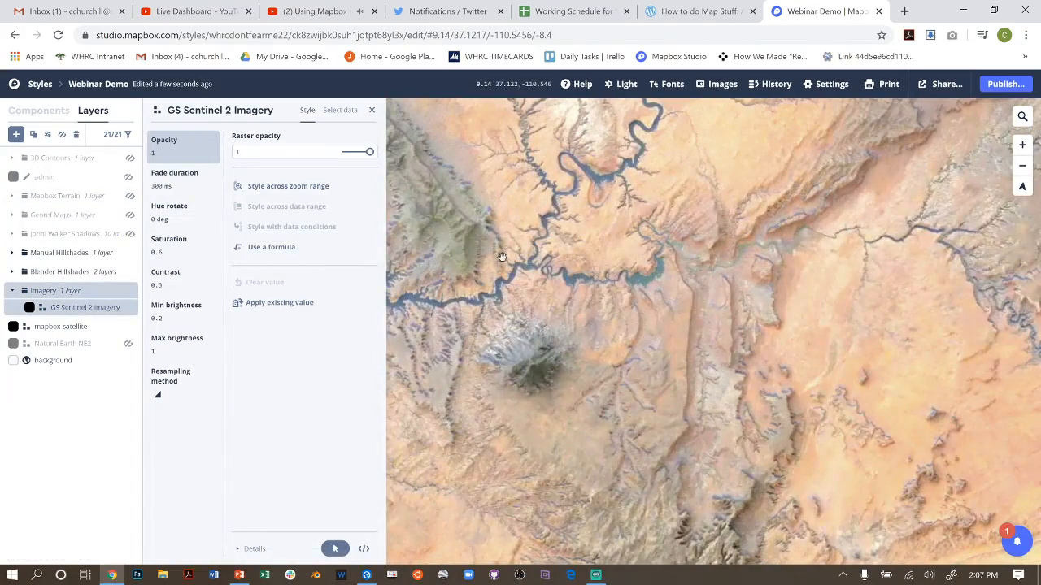
{"action": "left_click", "coordinate": [373, 110]}
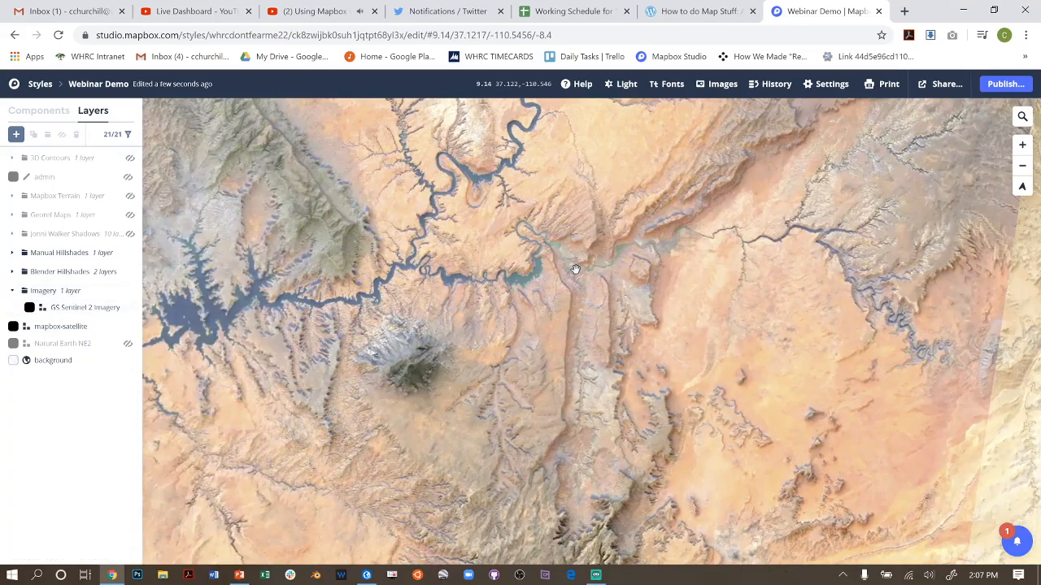
{"action": "left_click_drag", "start_coordinate": [513, 232], "coordinate": [577, 415]}
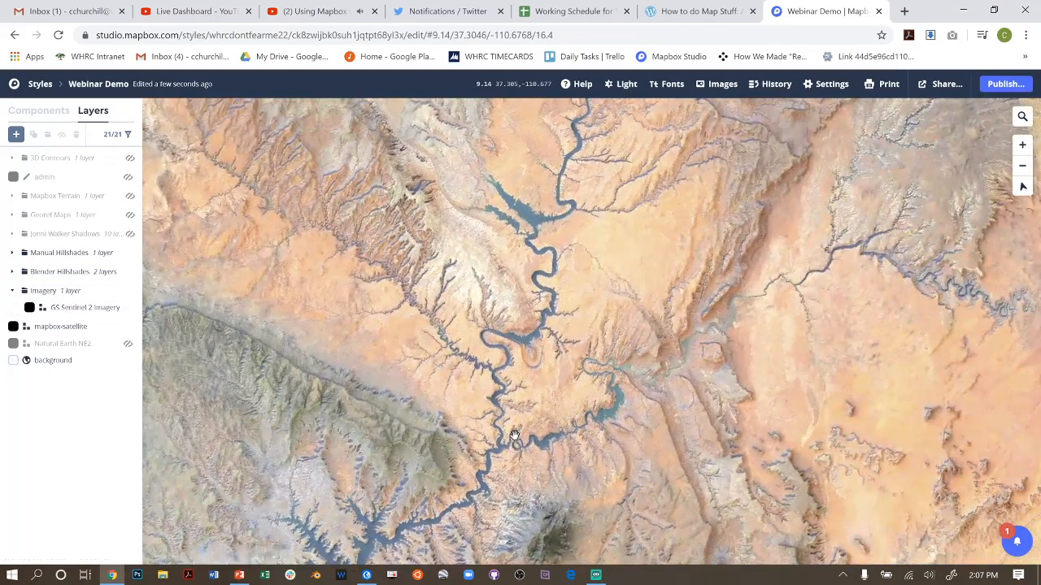
{"action": "left_click_drag", "start_coordinate": [514, 435], "coordinate": [566, 351]}
{"action": "scroll", "coordinate": [566, 352], "scroll_direction": "up", "scroll_amount": 2}
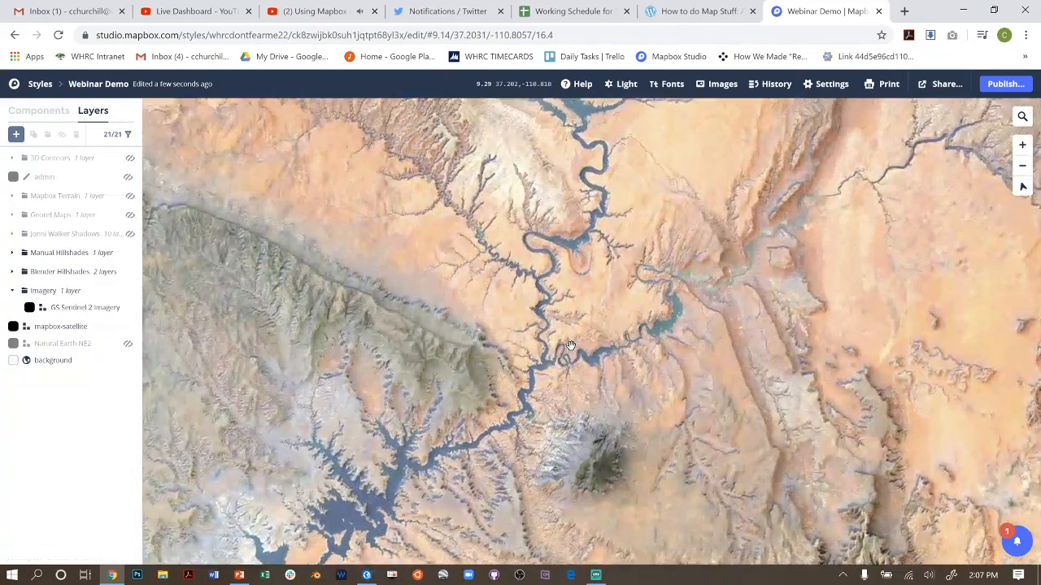
{"action": "scroll", "coordinate": [566, 351], "scroll_direction": "up", "scroll_amount": 1}
{"action": "scroll", "coordinate": [537, 370], "scroll_direction": "down", "scroll_amount": 3}
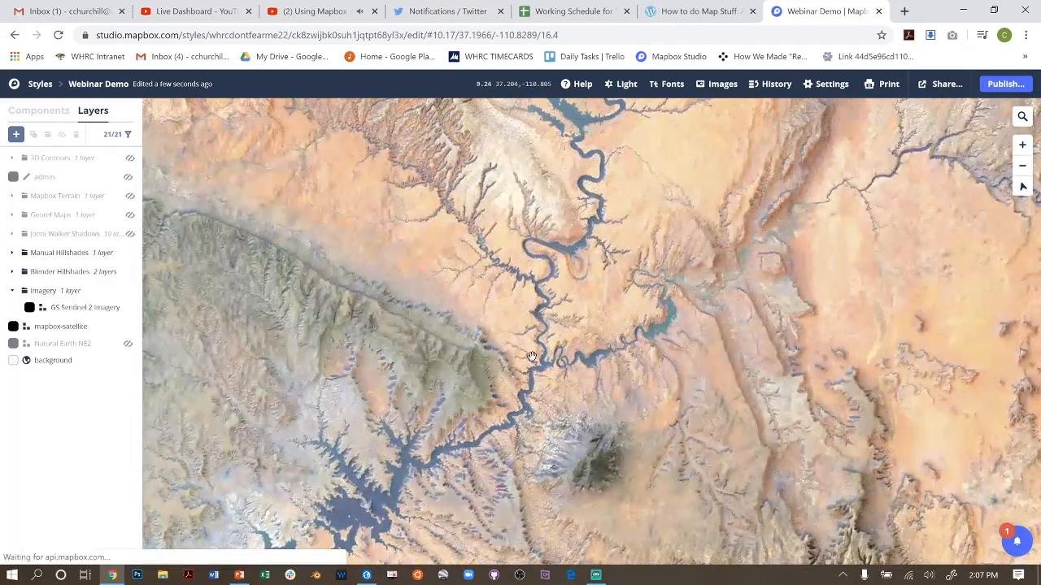
Examine the Sentinel 2 imagery and hillshades along the river canyons and reservoir arms of southern Utah
{"action": "scroll", "coordinate": [536, 370], "scroll_direction": "up", "scroll_amount": 3}
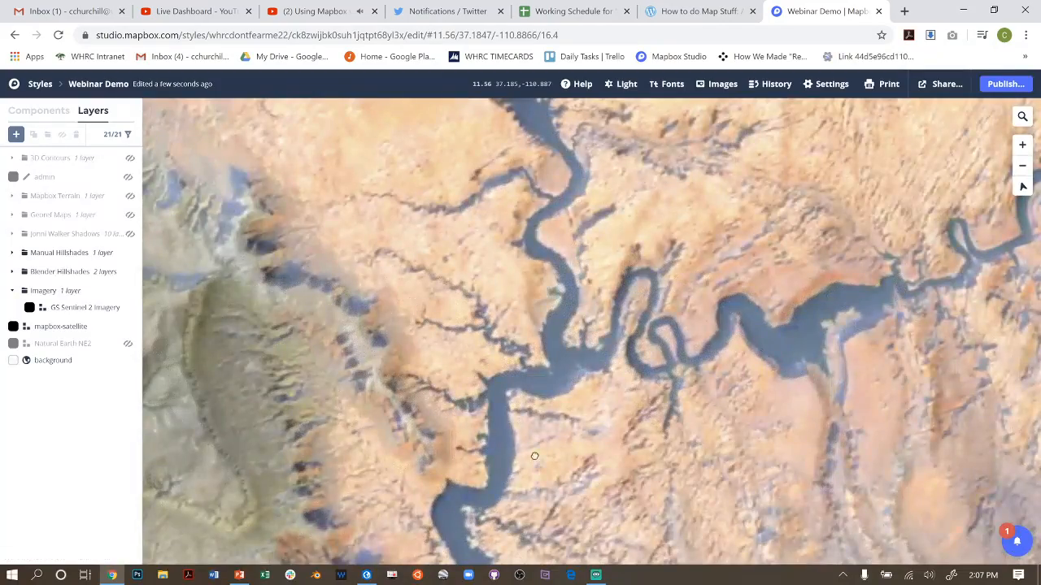
{"action": "scroll", "coordinate": [706, 243], "scroll_direction": "up", "scroll_amount": 2}
{"action": "scroll", "coordinate": [432, 439], "scroll_direction": "down", "scroll_amount": 3}
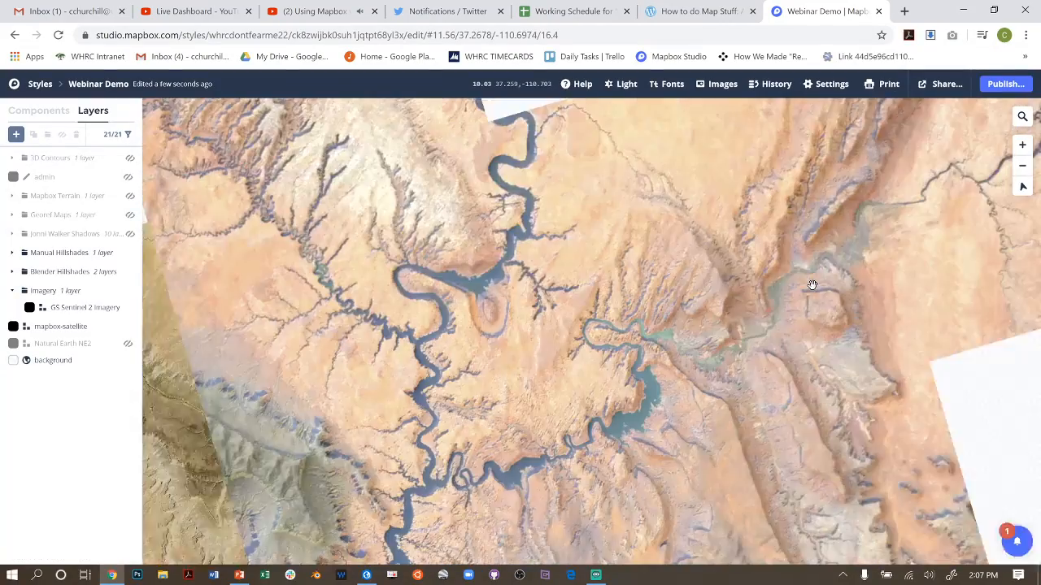
{"action": "left_click_drag", "start_coordinate": [821, 272], "coordinate": [539, 396]}
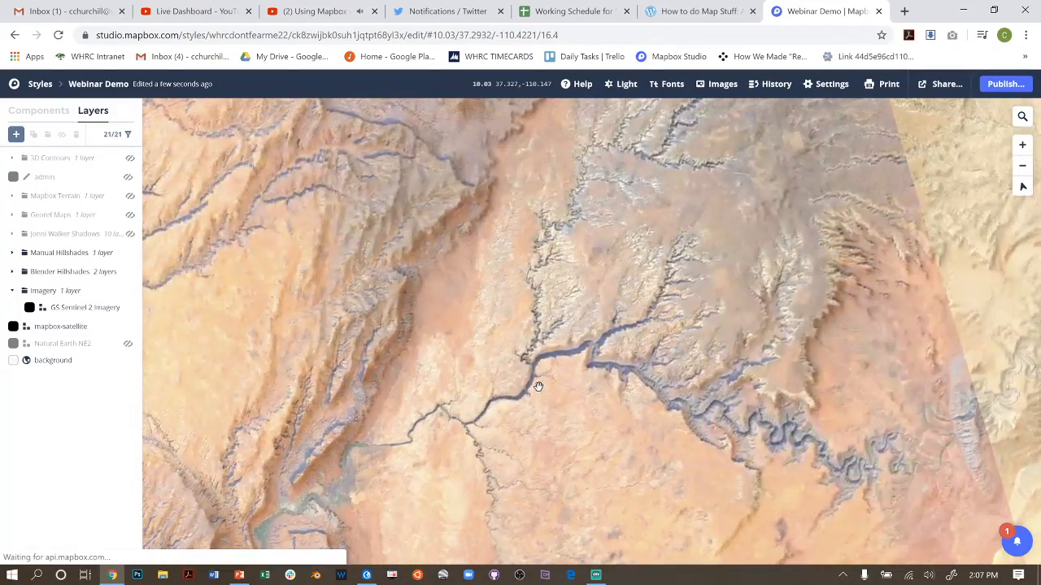
{"action": "scroll", "coordinate": [559, 315], "scroll_direction": "down", "scroll_amount": 3}
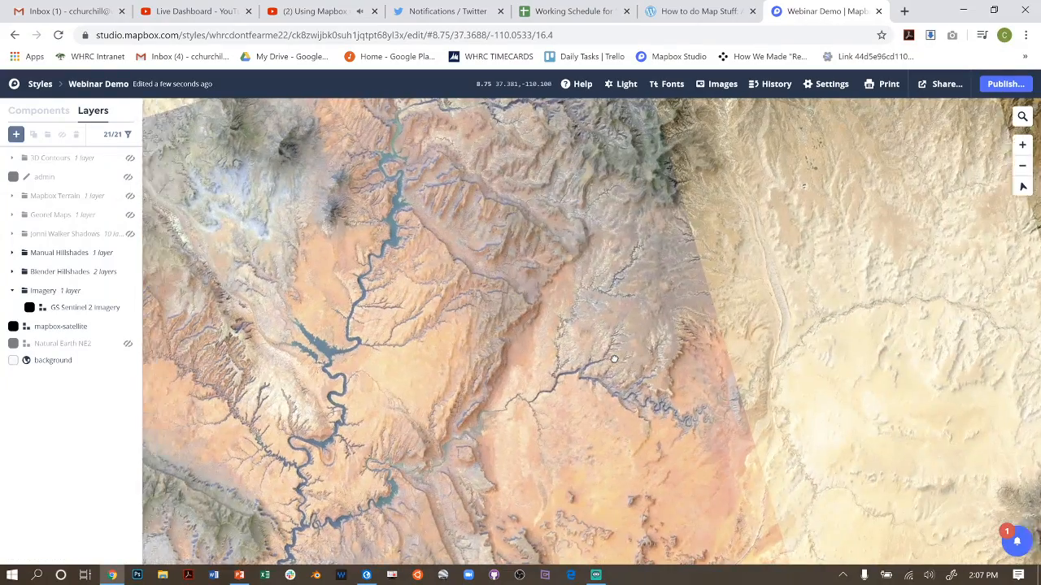
{"action": "left_click_drag", "start_coordinate": [370, 285], "coordinate": [480, 316]}
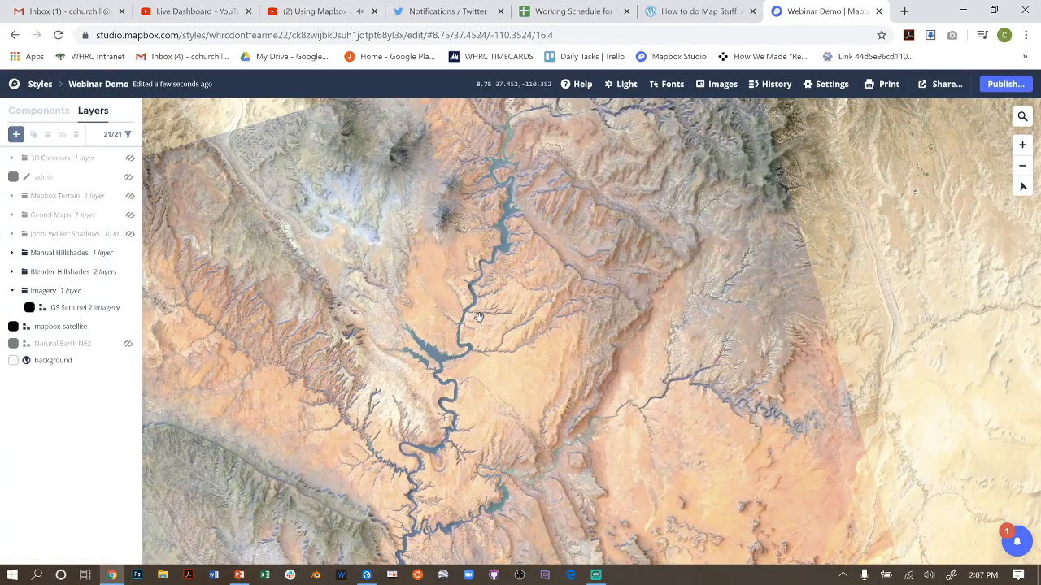
{"action": "left_click_drag", "start_coordinate": [414, 405], "coordinate": [535, 338]}
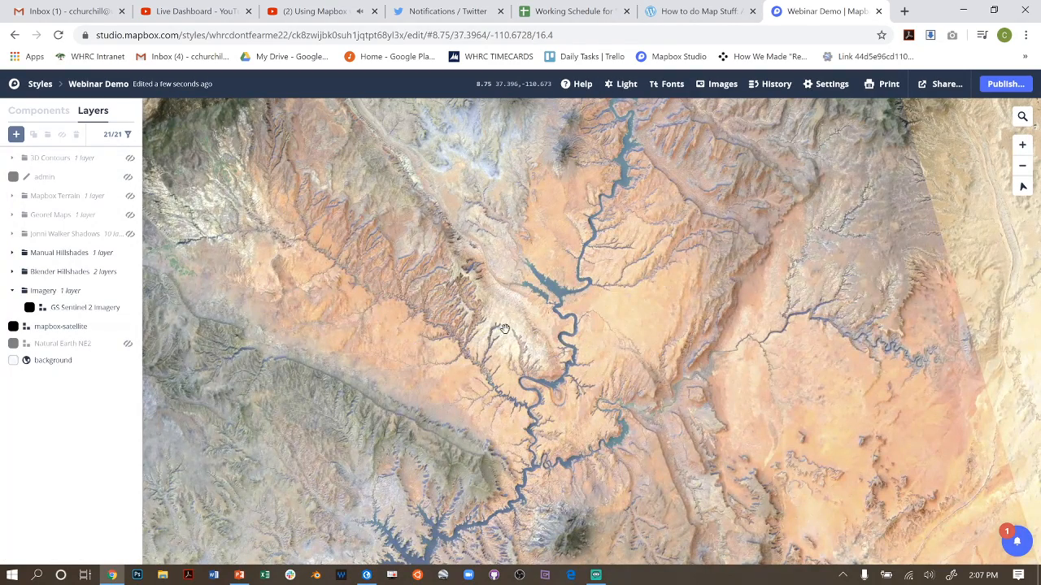
Switch to ArcGIS Pro, narrow the Contents pane and turn on the RW_30_Mosaic.tif layer
{"action": "left_click", "coordinate": [366, 575]}
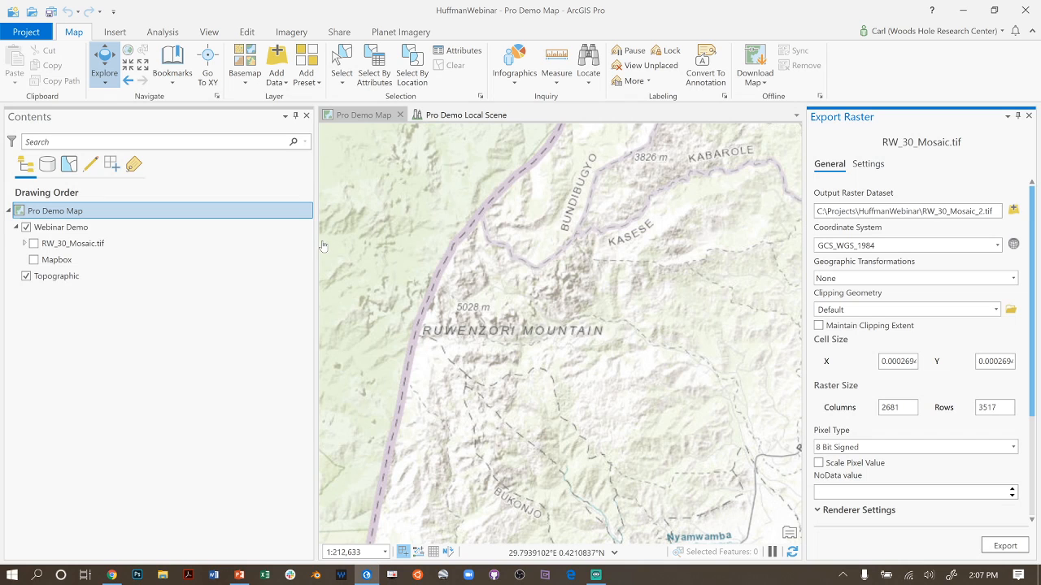
{"action": "left_click_drag", "start_coordinate": [317, 240], "coordinate": [175, 248]}
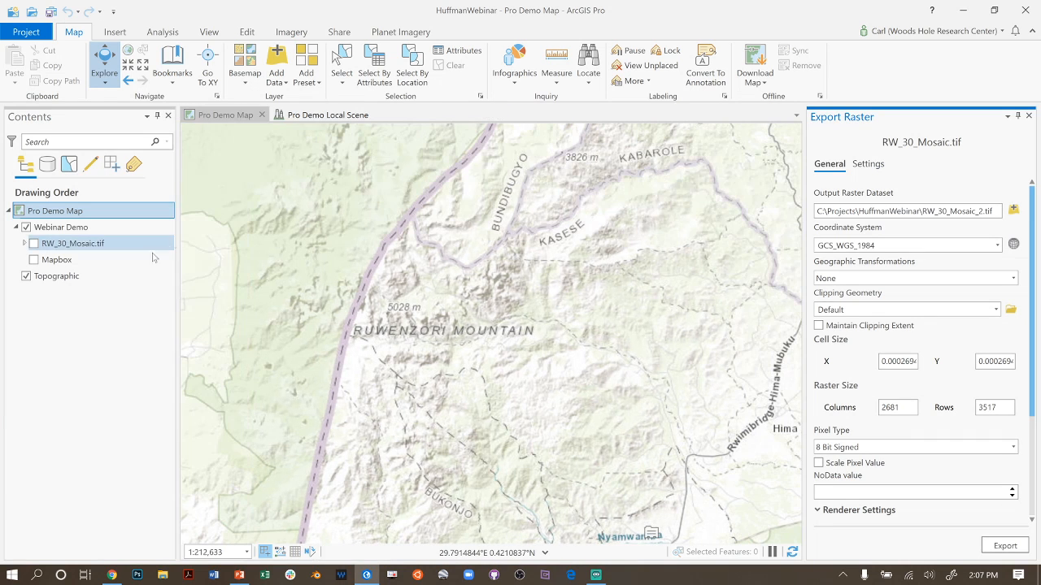
{"action": "left_click", "coordinate": [58, 243]}
{"action": "left_click", "coordinate": [33, 243]}
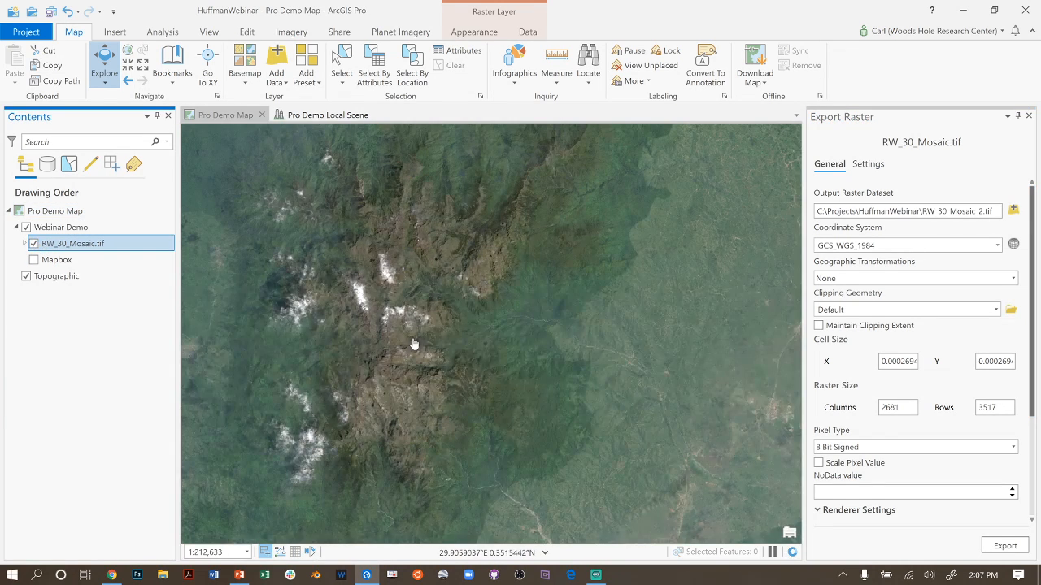
Examine the RW_30_Mosaic.tif imagery over the Ruwenzori Mountains, from its full extent down to the peaks
{"action": "scroll", "coordinate": [413, 344], "scroll_direction": "down", "scroll_amount": 5}
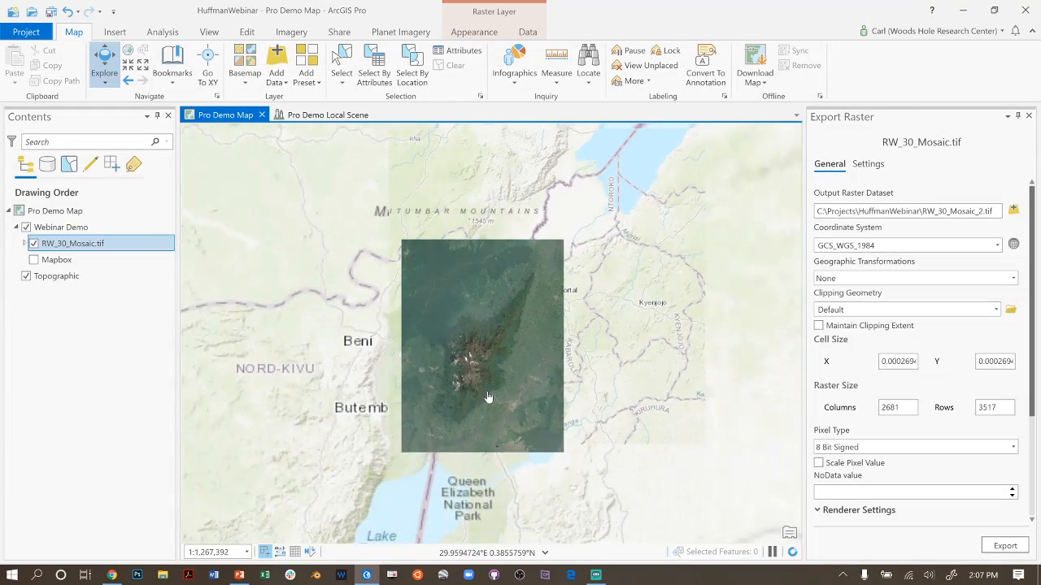
{"action": "scroll", "coordinate": [482, 348], "scroll_direction": "up", "scroll_amount": 3}
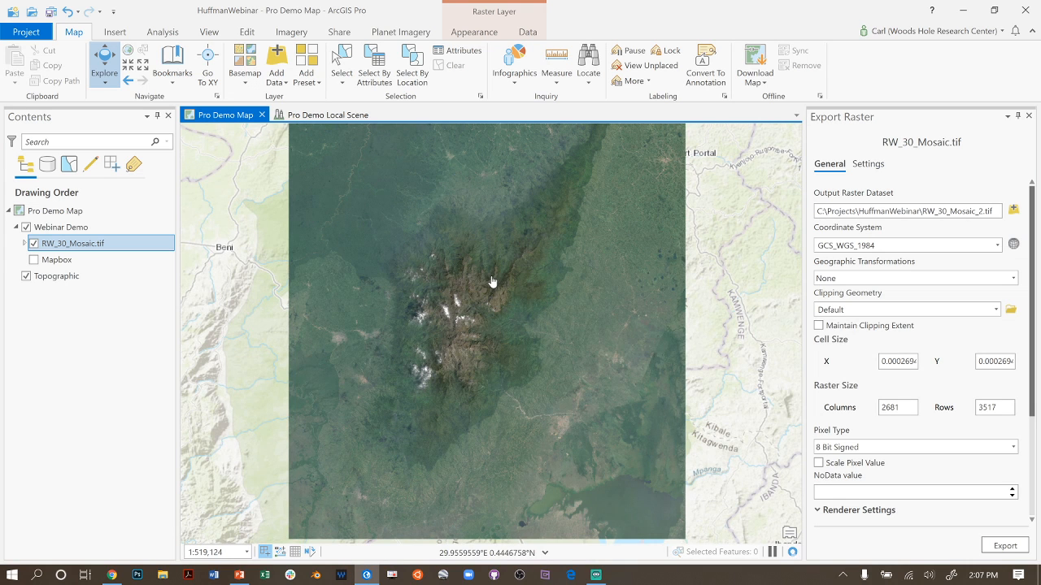
{"action": "left_click_drag", "start_coordinate": [526, 460], "coordinate": [544, 348]}
{"action": "left_click_drag", "start_coordinate": [465, 228], "coordinate": [498, 344]}
{"action": "scroll", "coordinate": [510, 348], "scroll_direction": "up", "scroll_amount": 4}
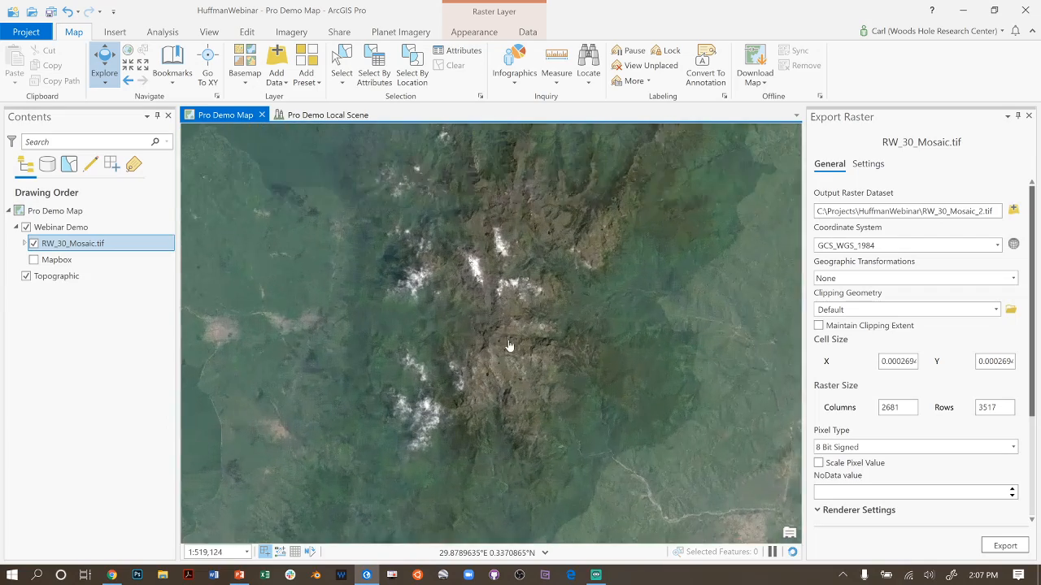
{"action": "left_click_drag", "start_coordinate": [482, 291], "coordinate": [527, 382]}
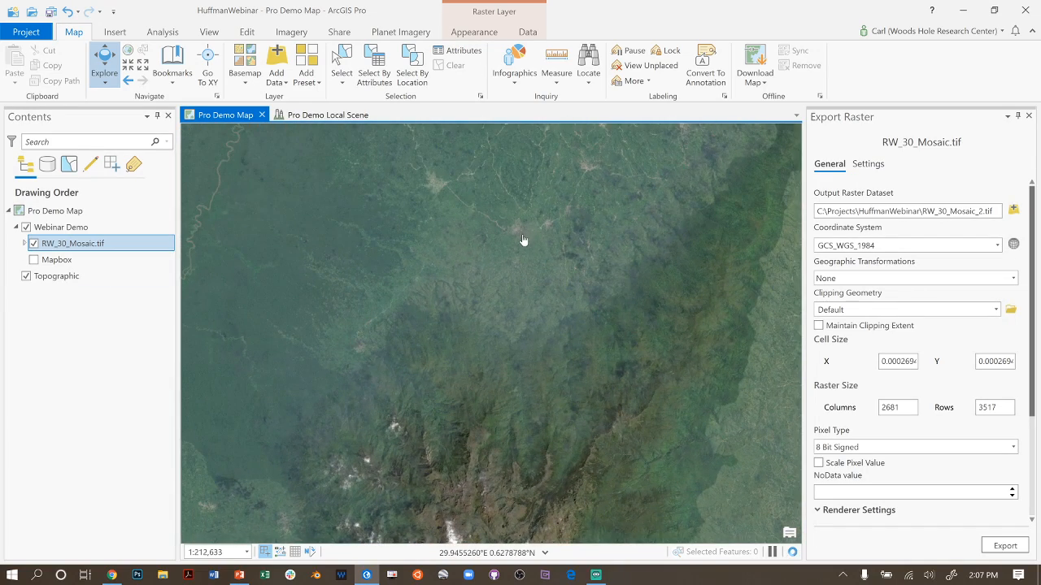
{"action": "scroll", "coordinate": [529, 248], "scroll_direction": "down", "scroll_amount": 5}
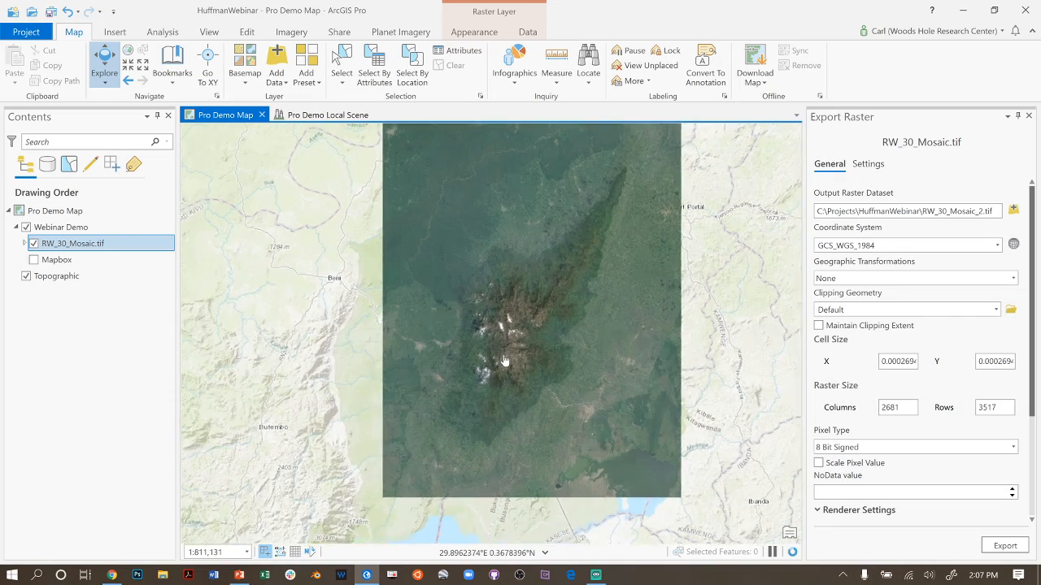
{"action": "scroll", "coordinate": [504, 360], "scroll_direction": "up", "scroll_amount": 3}
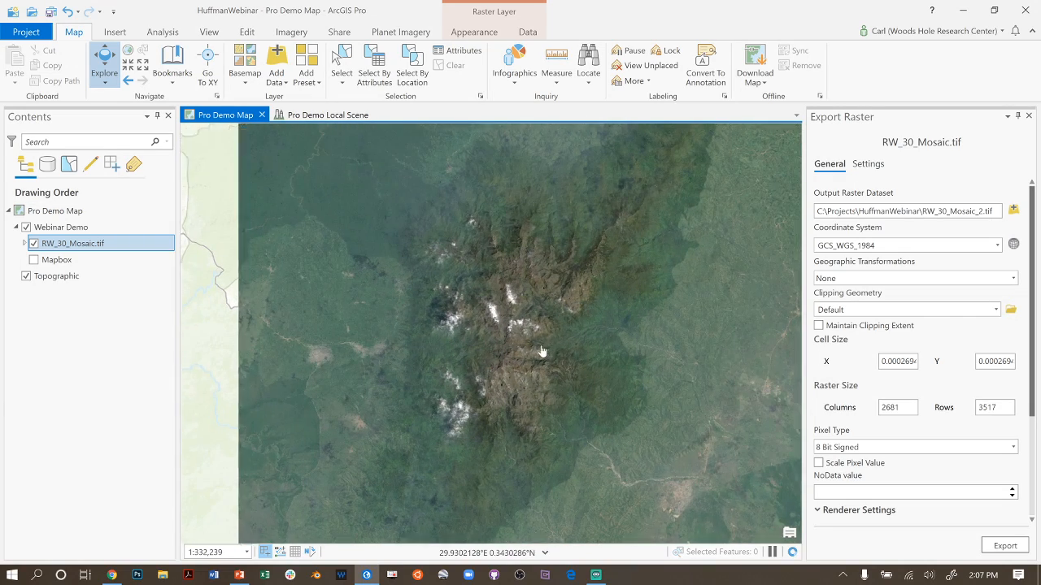
{"action": "scroll", "coordinate": [550, 355], "scroll_direction": "up", "scroll_amount": 2}
Check the pixel type and pixel depth in the source properties of RW_30_Mosaic.tif, closing the properties
{"action": "right_click", "coordinate": [83, 248]}
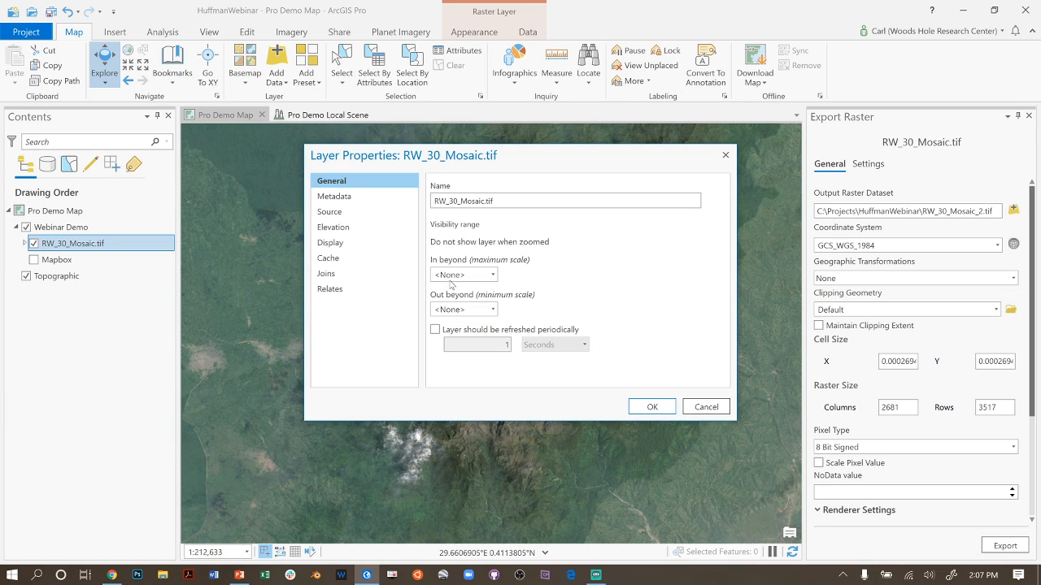
{"action": "left_click", "coordinate": [339, 213]}
{"action": "left_click", "coordinate": [476, 276]}
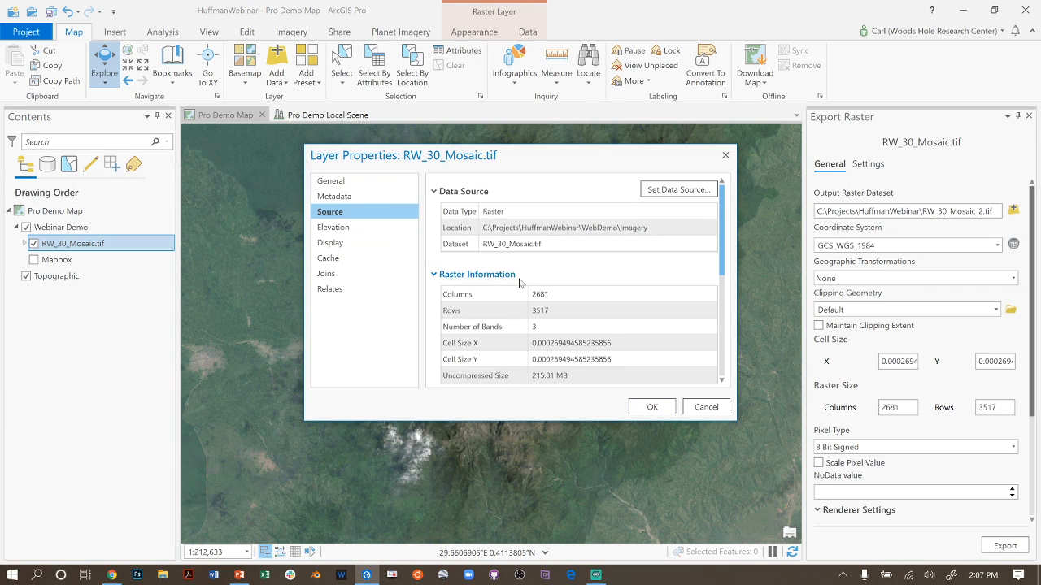
{"action": "scroll", "coordinate": [523, 281], "scroll_direction": "down", "scroll_amount": 3}
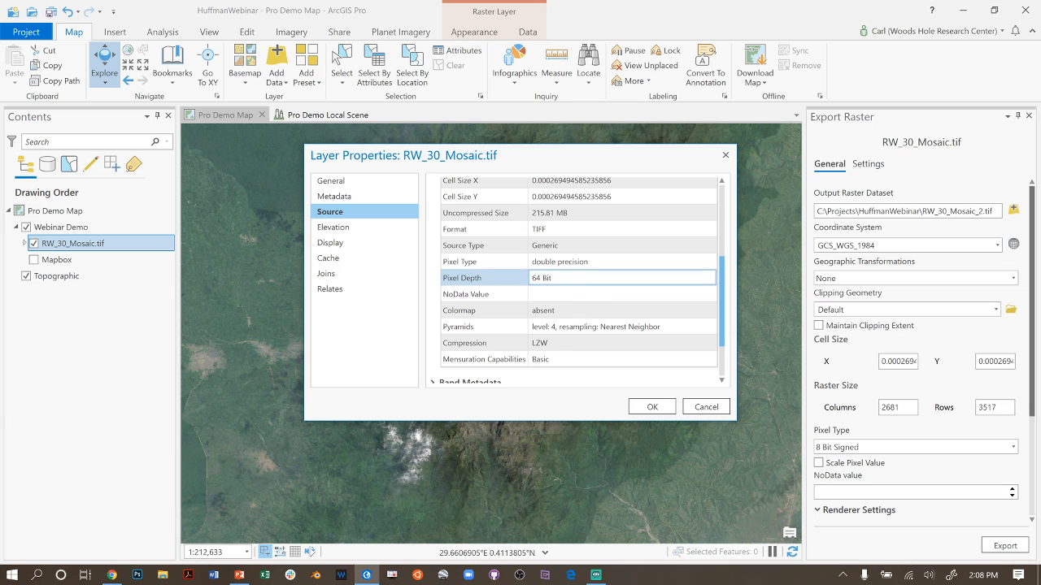
{"action": "left_click", "coordinate": [647, 404]}
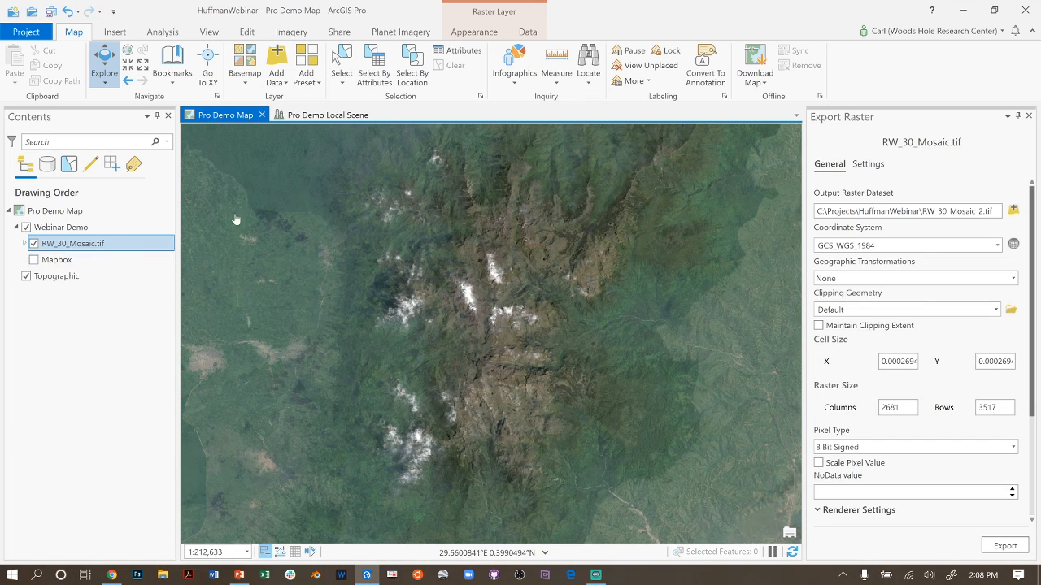
Locate the Export Raster command for RW_30_Mosaic.tif and review the available pixel types, keeping 8 Bit Signed
{"action": "right_click", "coordinate": [84, 245]}
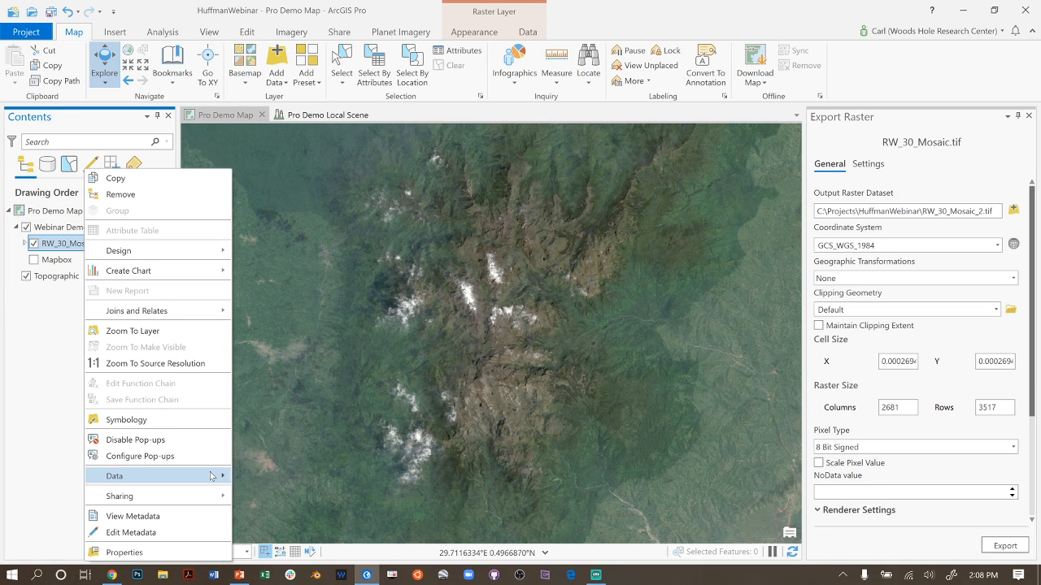
{"action": "mouse_move", "coordinate": [218, 478]}
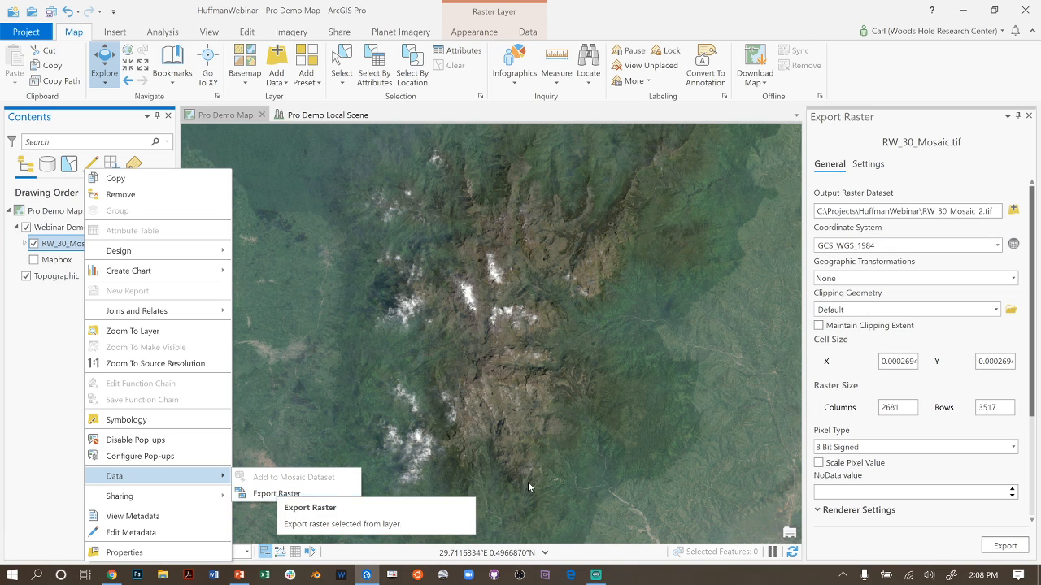
{"action": "left_click", "coordinate": [974, 162]}
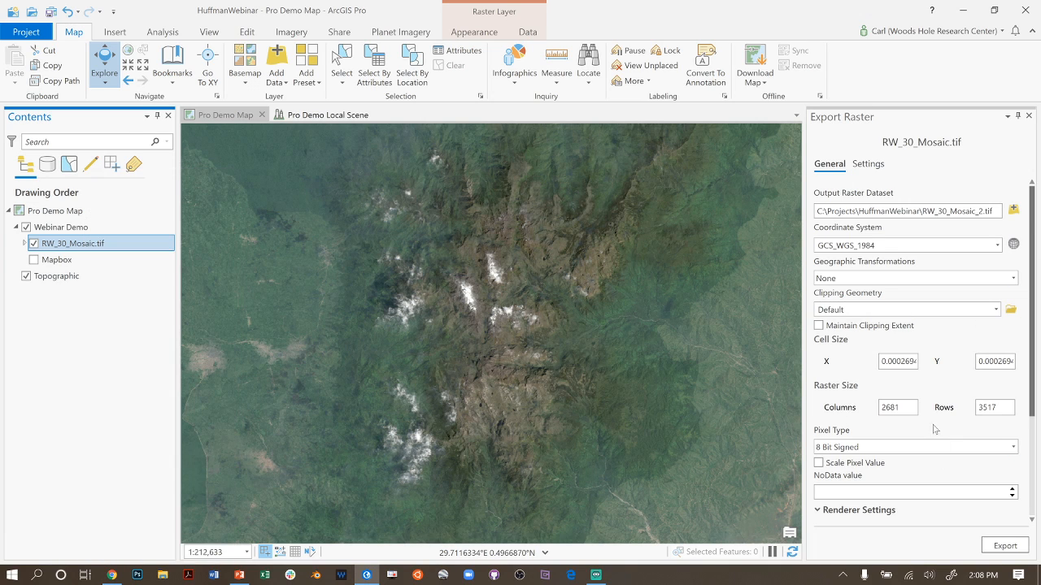
{"action": "left_click", "coordinate": [923, 448]}
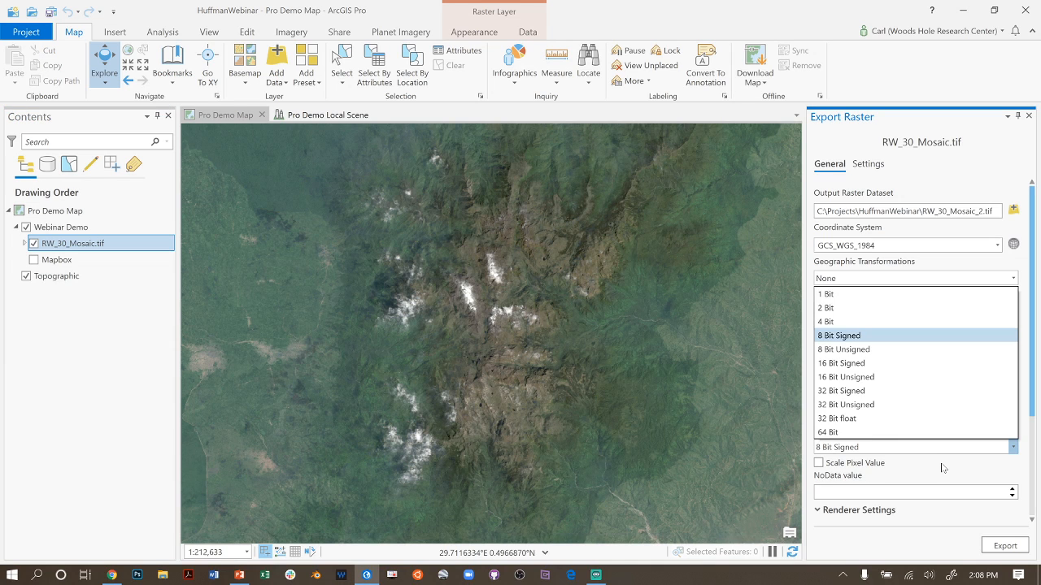
{"action": "left_click", "coordinate": [947, 475]}
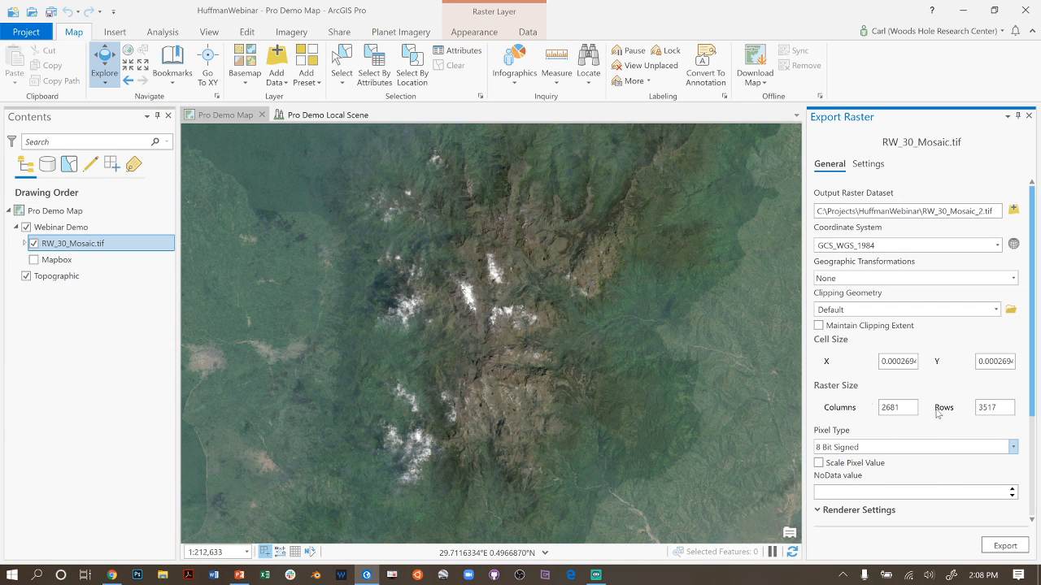
Export RW_30_Mosaic.tif as RW_30_Mosaic_2.tif, an 8 Bit Signed TIFF with Force RGB, Use Renderer and LZW compression
{"action": "scroll", "coordinate": [918, 409], "scroll_direction": "down", "scroll_amount": 1}
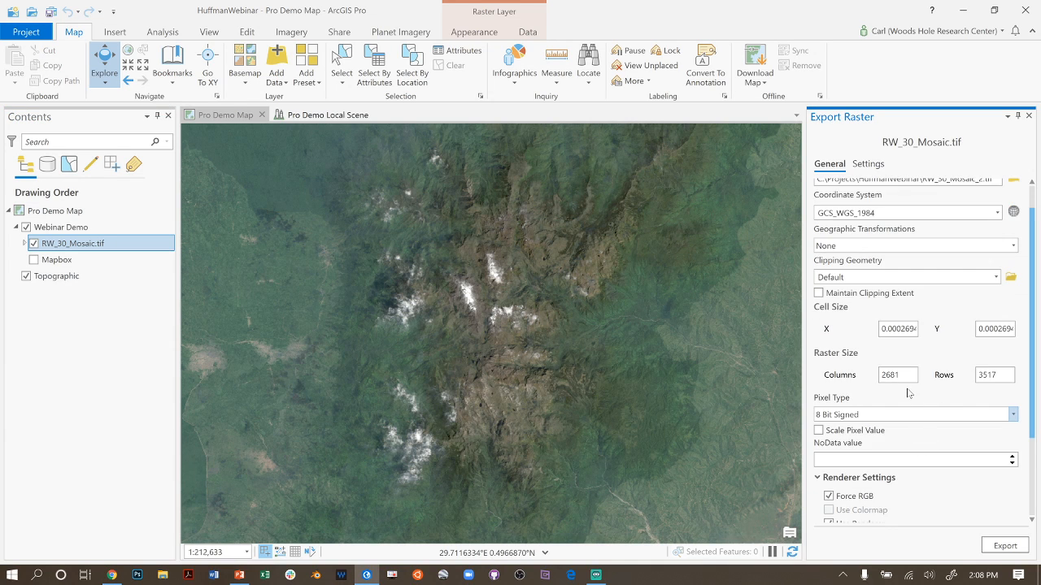
{"action": "scroll", "coordinate": [909, 394], "scroll_direction": "down", "scroll_amount": 2}
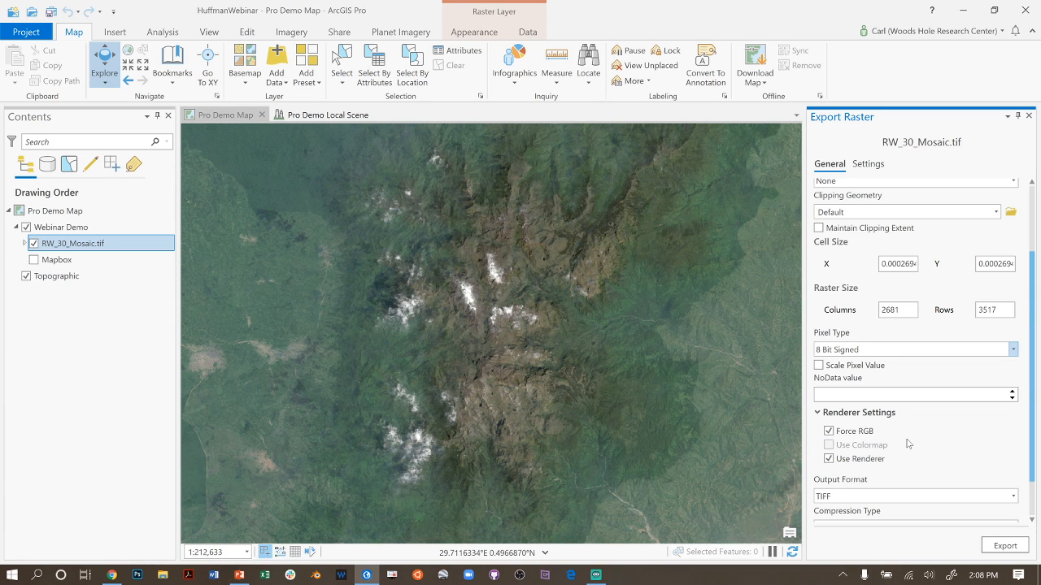
{"action": "scroll", "coordinate": [923, 431], "scroll_direction": "down", "scroll_amount": 2}
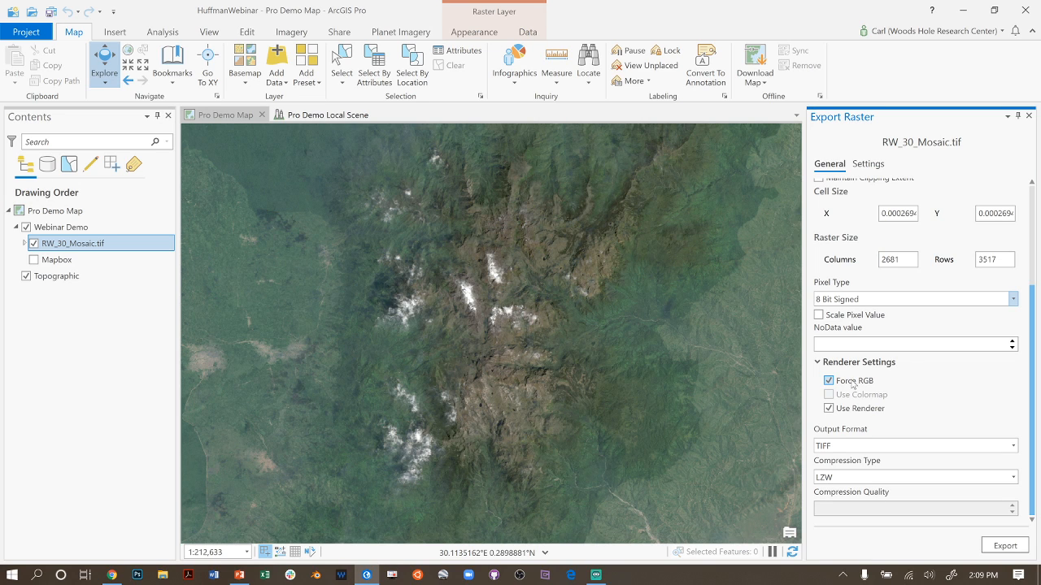
{"action": "left_click", "coordinate": [942, 408]}
{"action": "left_click", "coordinate": [853, 381]}
{"action": "scroll", "coordinate": [866, 357], "scroll_direction": "up", "scroll_amount": 1}
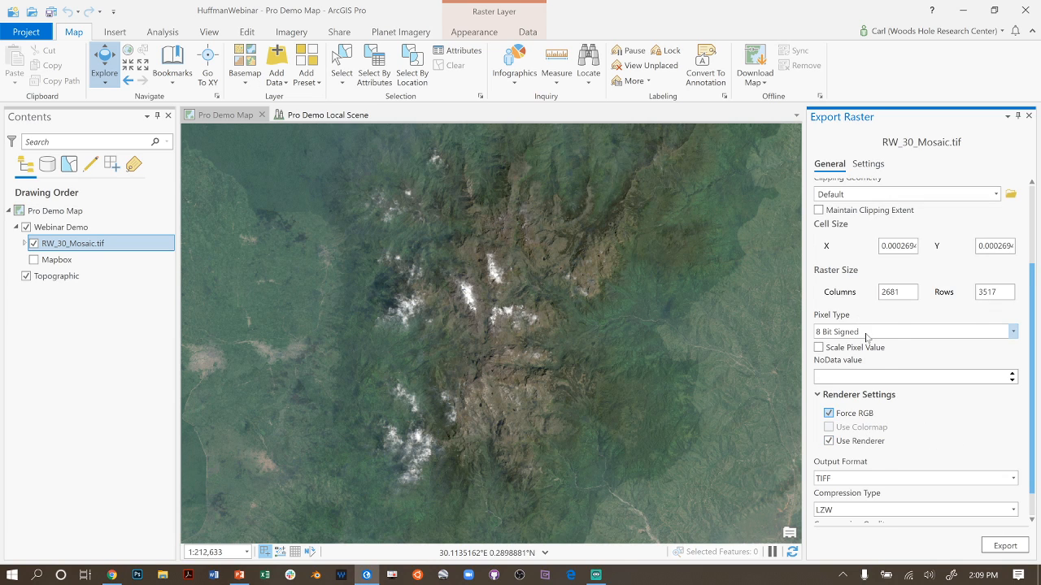
{"action": "scroll", "coordinate": [910, 406], "scroll_direction": "down", "scroll_amount": 1}
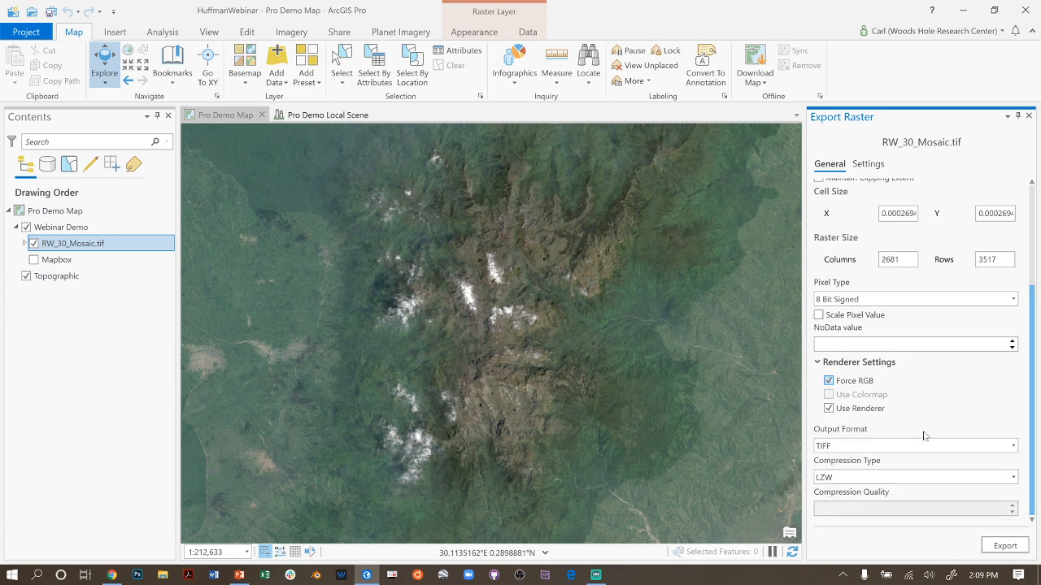
{"action": "left_click", "coordinate": [1001, 544]}
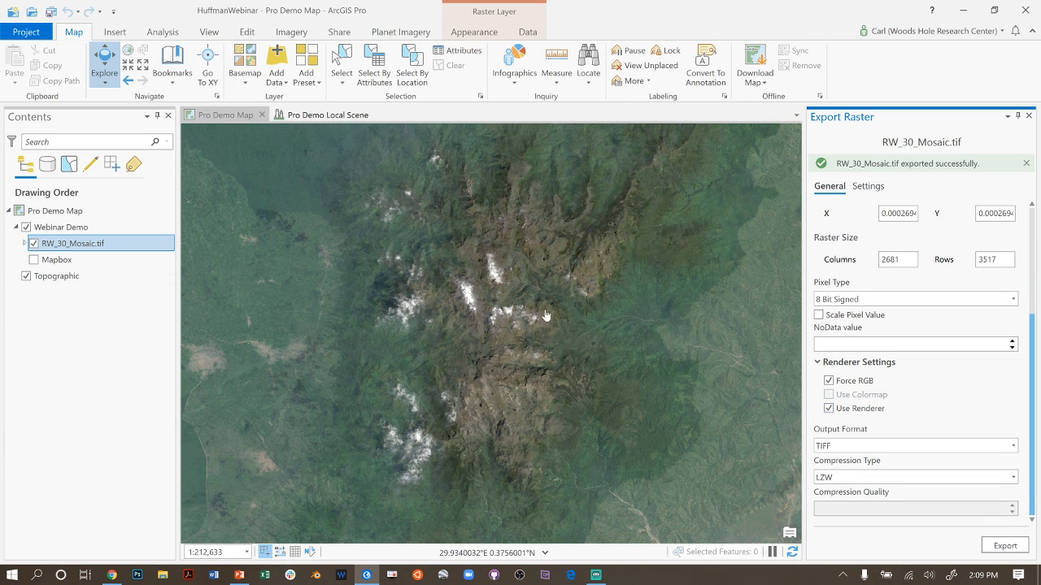
Check the raster information and pixel depth in the source properties of RW_30_Mosaic_2.tif, closing the properties
{"action": "left_click_drag", "start_coordinate": [545, 316], "coordinate": [558, 377]}
{"action": "scroll", "coordinate": [960, 415], "scroll_direction": "up", "scroll_amount": 3}
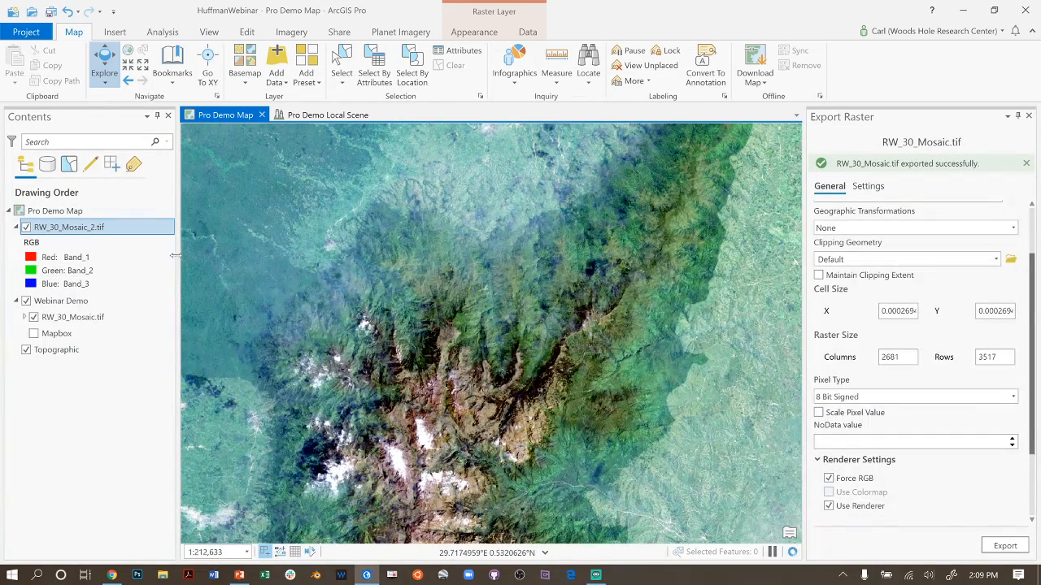
{"action": "right_click", "coordinate": [135, 227]}
{"action": "left_click", "coordinate": [174, 553]}
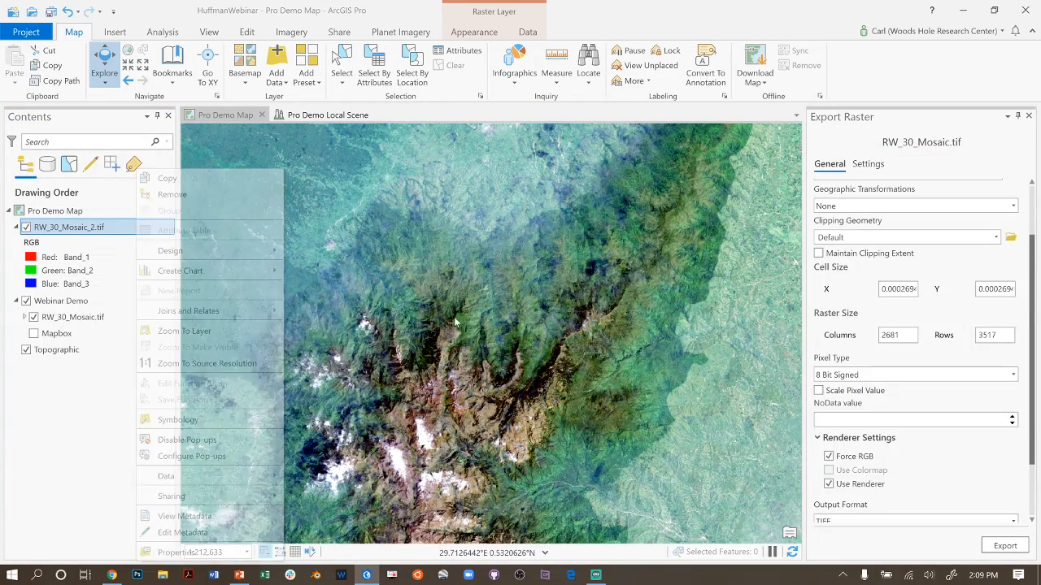
{"action": "left_click", "coordinate": [460, 277]}
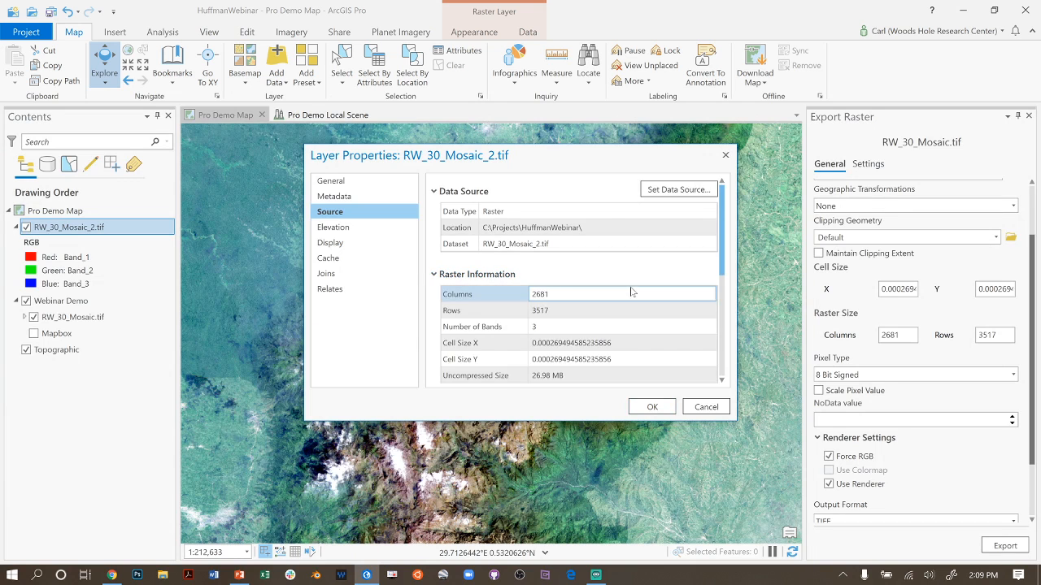
{"action": "scroll", "coordinate": [631, 292], "scroll_direction": "down", "scroll_amount": 5}
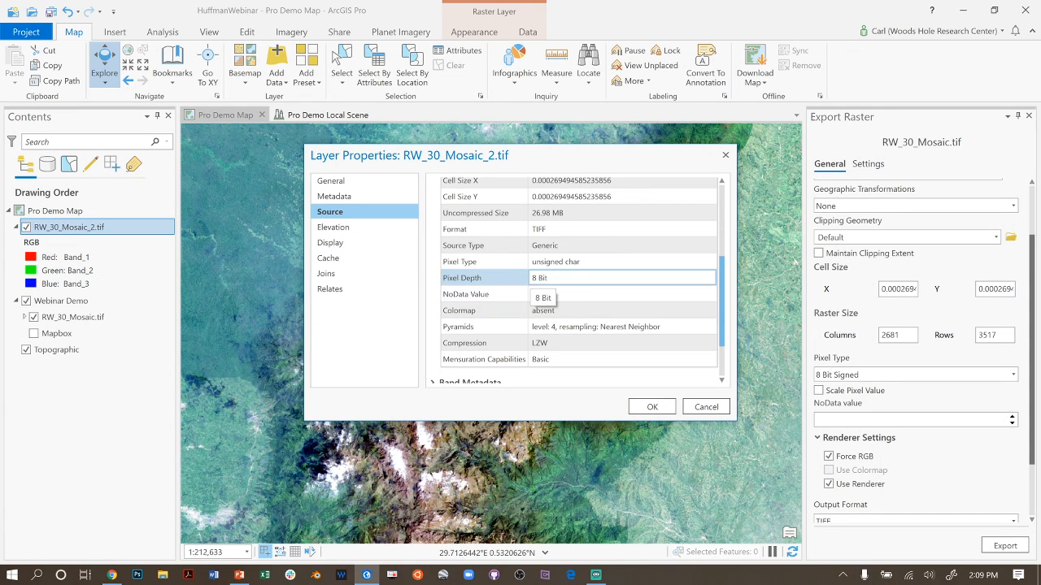
{"action": "left_click", "coordinate": [639, 409]}
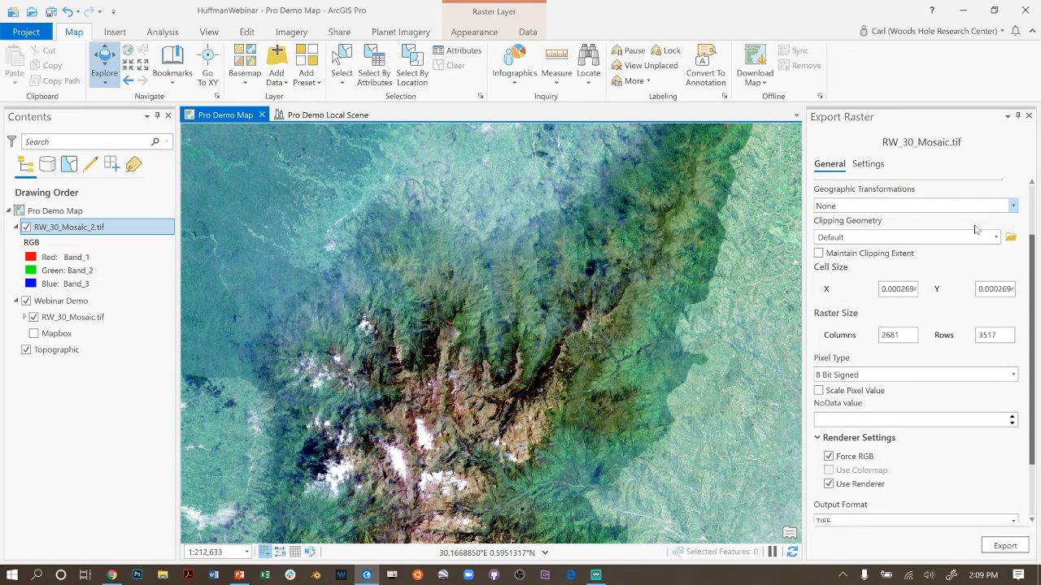
Switch to Mapbox Studio in the browser and start uploading data for a new layer in the Webinar Demo style
{"action": "scroll", "coordinate": [976, 231], "scroll_direction": "up", "scroll_amount": 3}
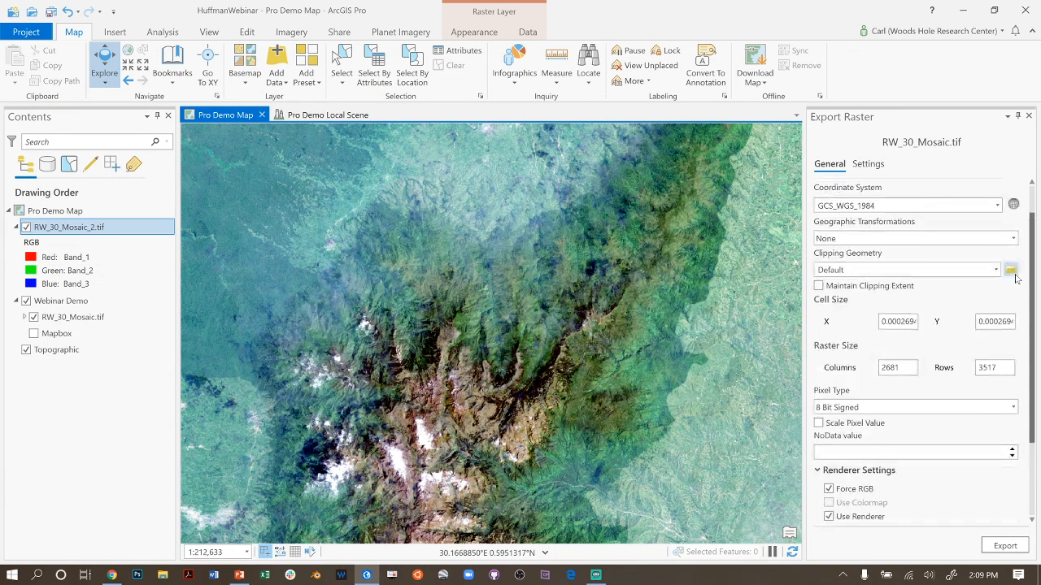
{"action": "left_click", "coordinate": [163, 575]}
{"action": "left_click", "coordinate": [112, 574]}
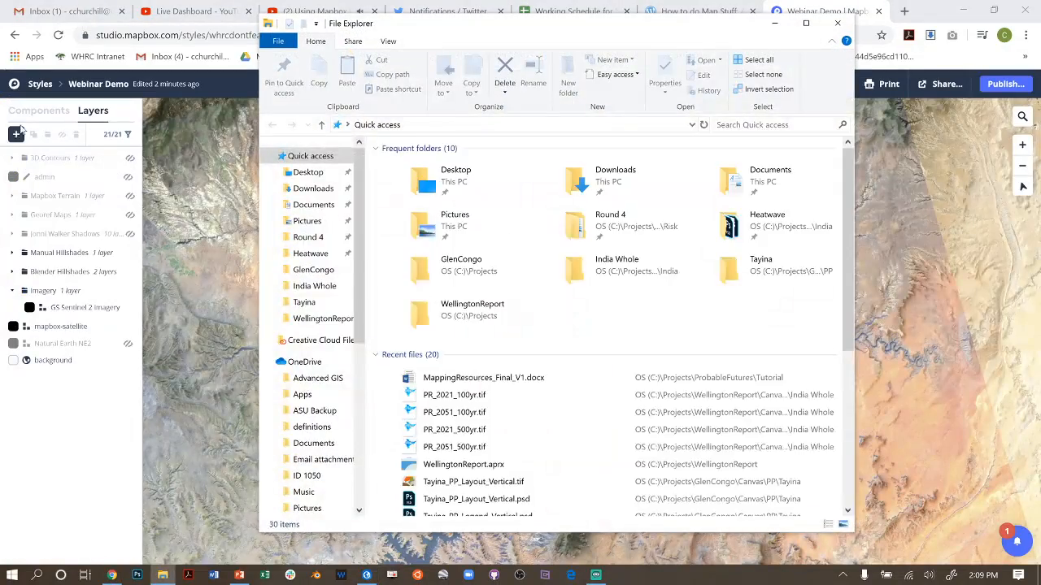
{"action": "left_click", "coordinate": [17, 134]}
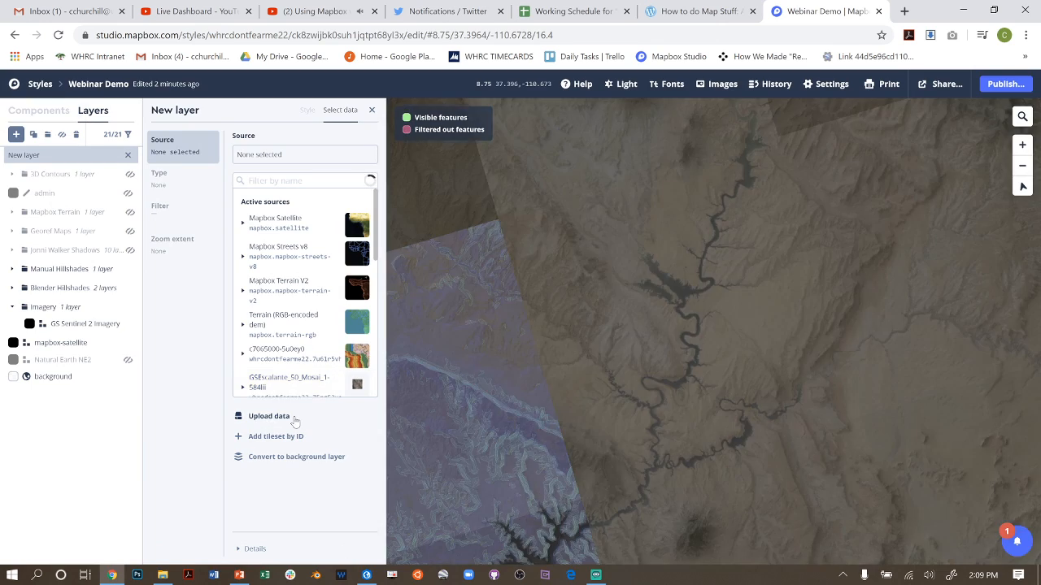
{"action": "left_click", "coordinate": [271, 416]}
Switch to File Explorer and open the HuffmanWebinar folder in C:\Projects beside the New tileset dialog
{"action": "left_click", "coordinate": [162, 574]}
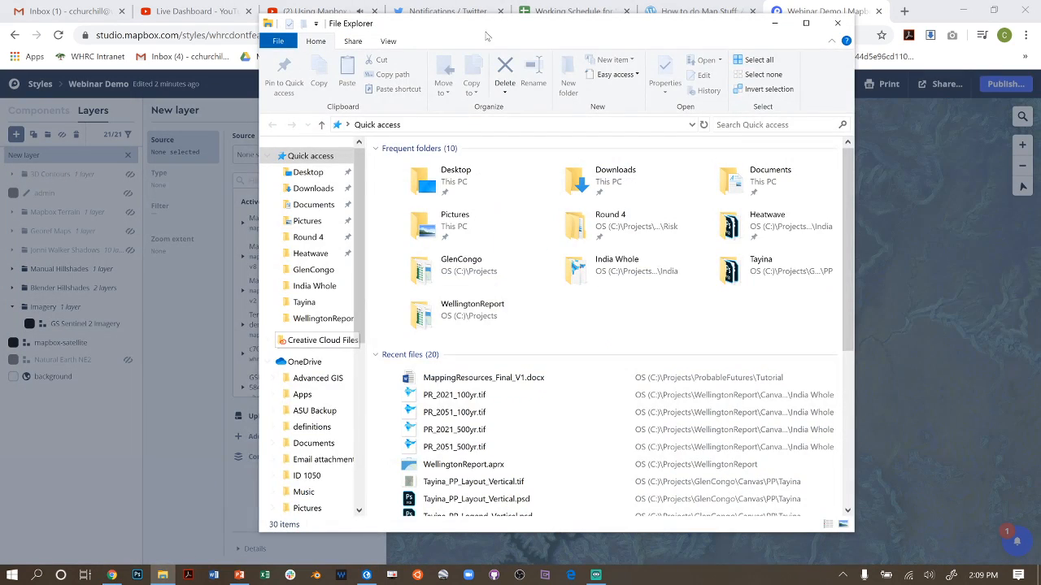
{"action": "left_click_drag", "start_coordinate": [486, 37], "coordinate": [622, 59]}
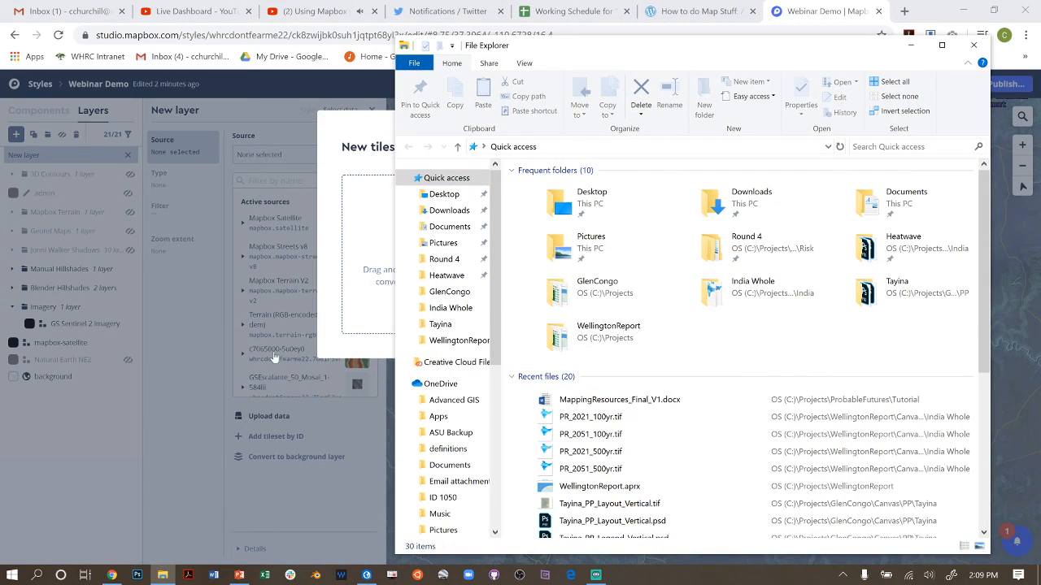
{"action": "left_click", "coordinate": [458, 341]}
{"action": "left_click", "coordinate": [582, 146]}
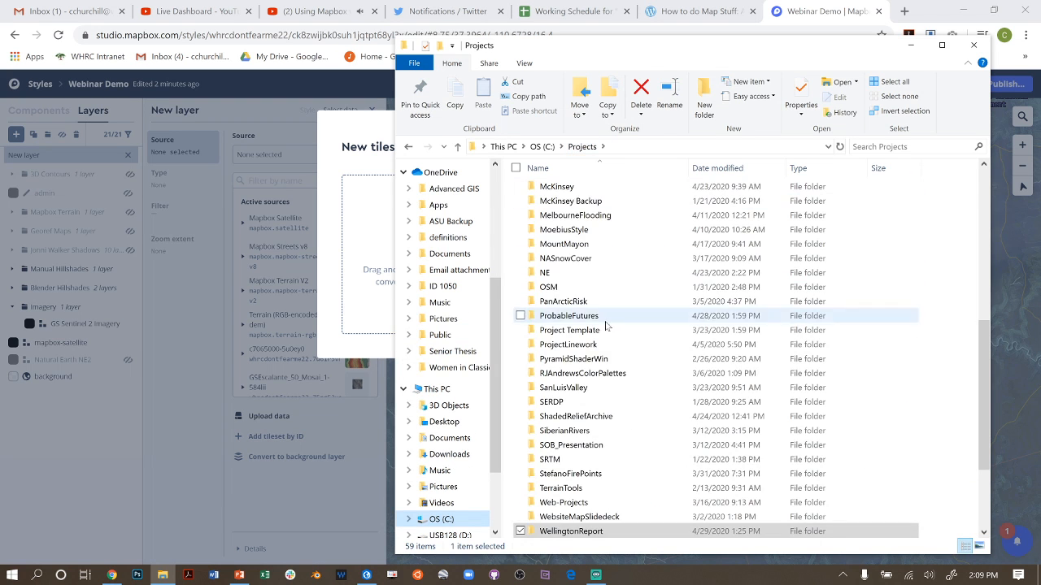
{"action": "scroll", "coordinate": [605, 333], "scroll_direction": "down", "scroll_amount": 2}
{"action": "scroll", "coordinate": [585, 281], "scroll_direction": "up", "scroll_amount": 6}
{"action": "left_click", "coordinate": [587, 243]}
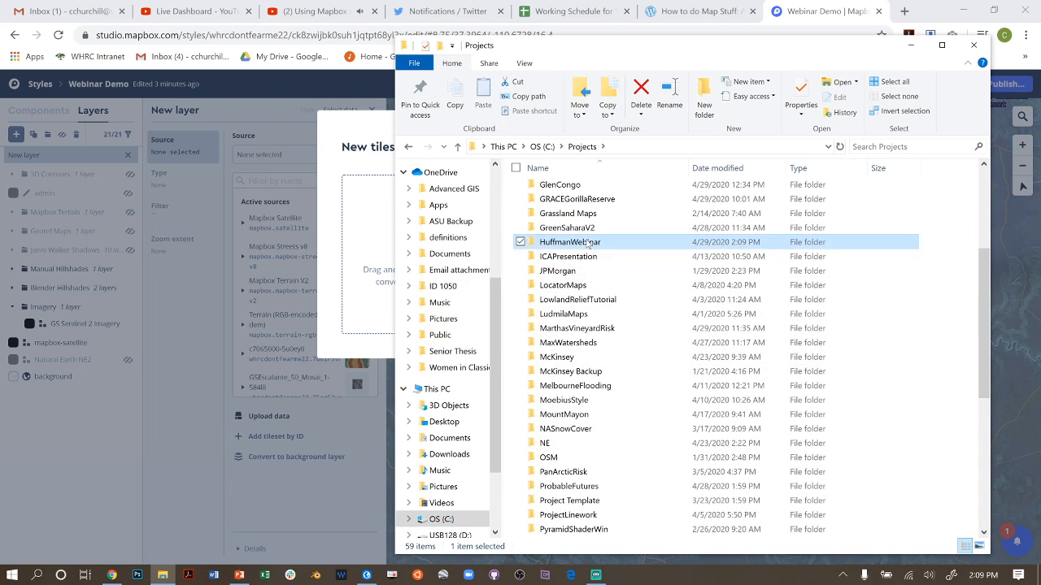
{"action": "double_click", "coordinate": [587, 242]}
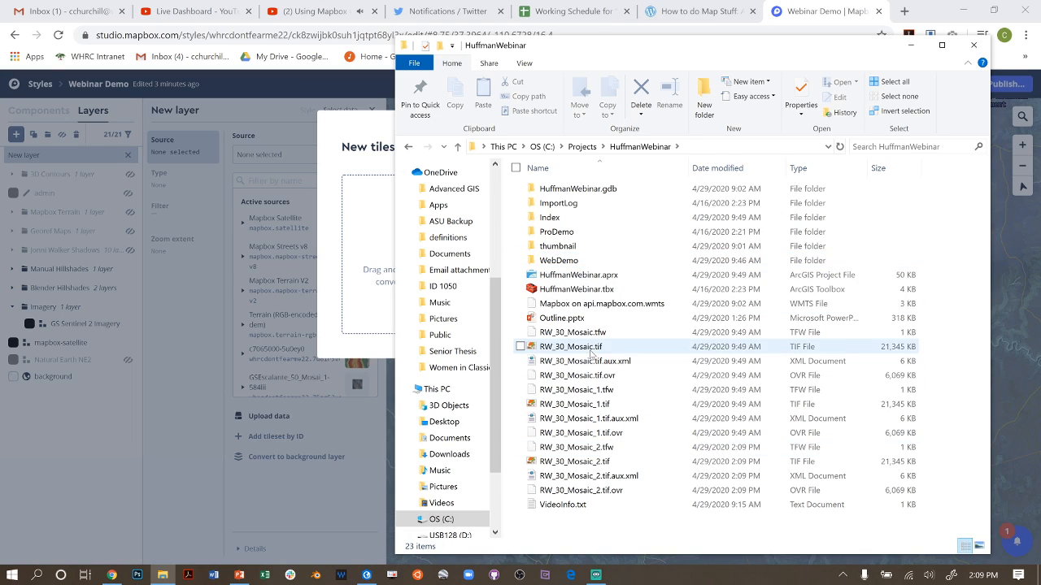
Upload RW_30_Mosaic_2.tif from the HuffmanWebinar folder to Mapbox Studio as a new tileset
{"action": "left_click", "coordinate": [592, 350]}
{"action": "left_click", "coordinate": [365, 575]}
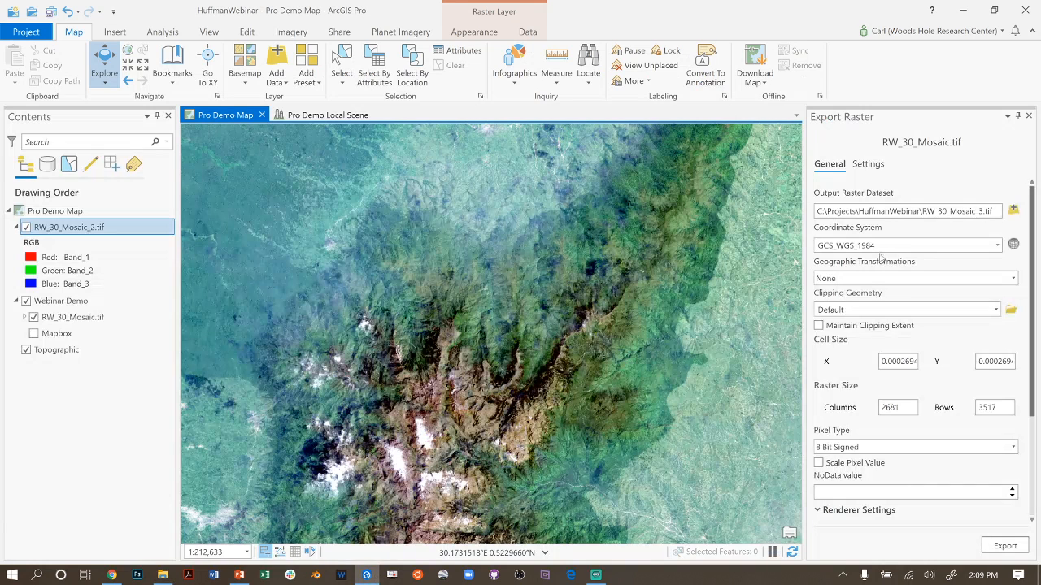
{"action": "left_click", "coordinate": [962, 9]}
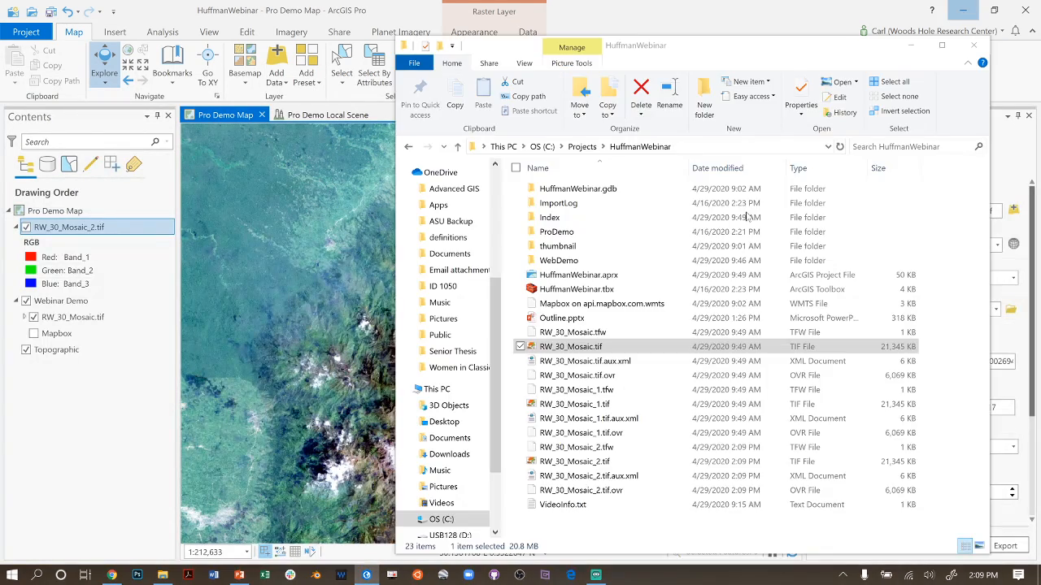
{"action": "left_click", "coordinate": [582, 461]}
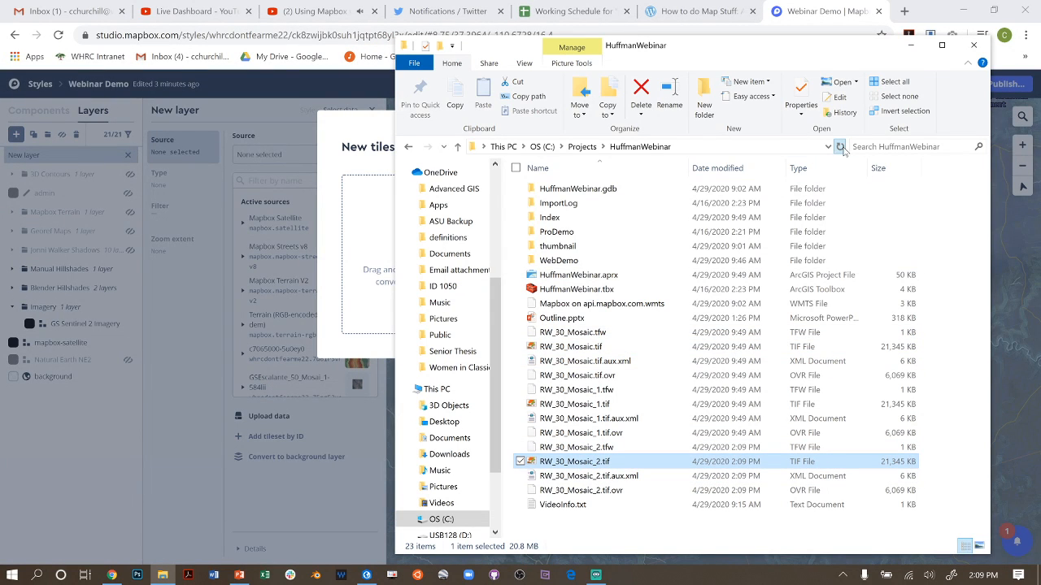
{"action": "left_click_drag", "start_coordinate": [746, 45], "coordinate": [833, 40]}
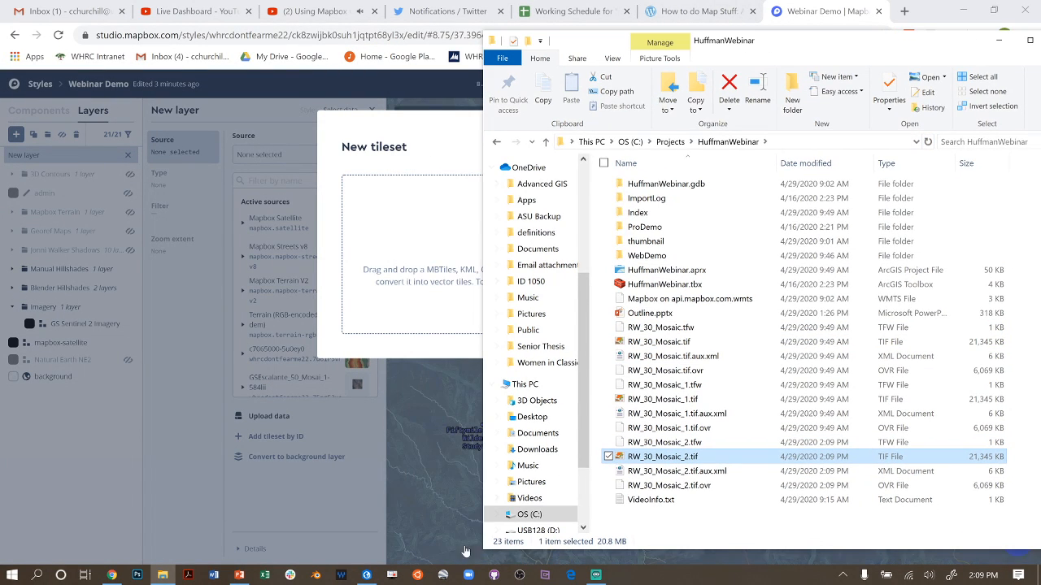
{"action": "left_click_drag", "start_coordinate": [686, 458], "coordinate": [411, 239]}
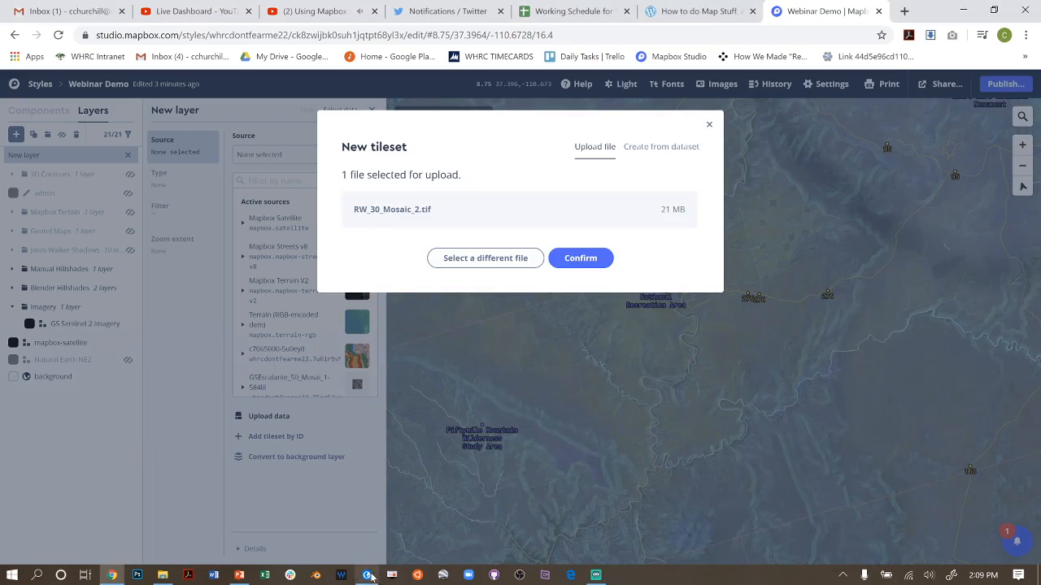
{"action": "left_click", "coordinate": [367, 574]}
{"action": "left_click", "coordinate": [366, 575]}
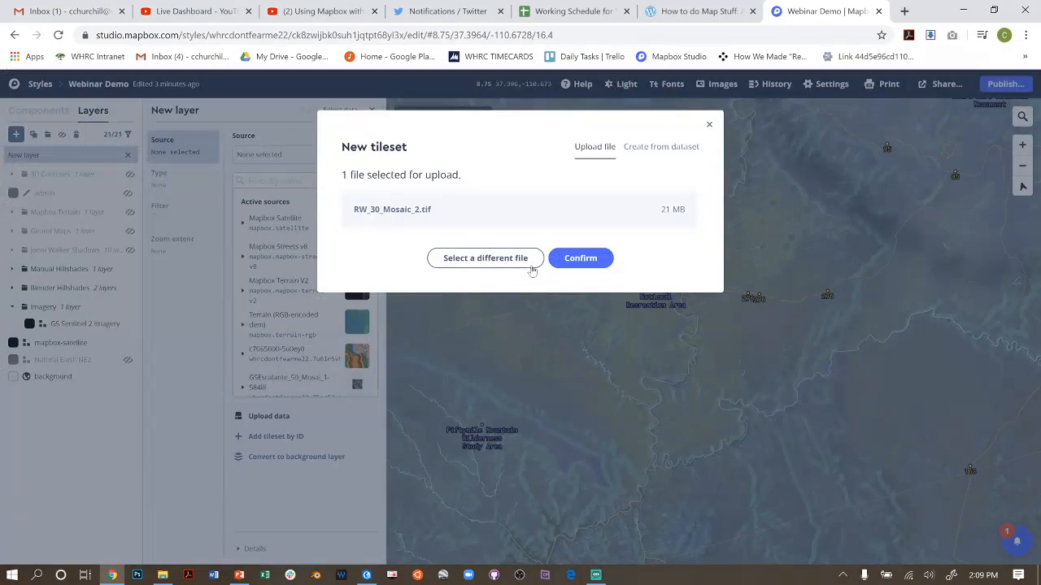
{"action": "left_click", "coordinate": [585, 261]}
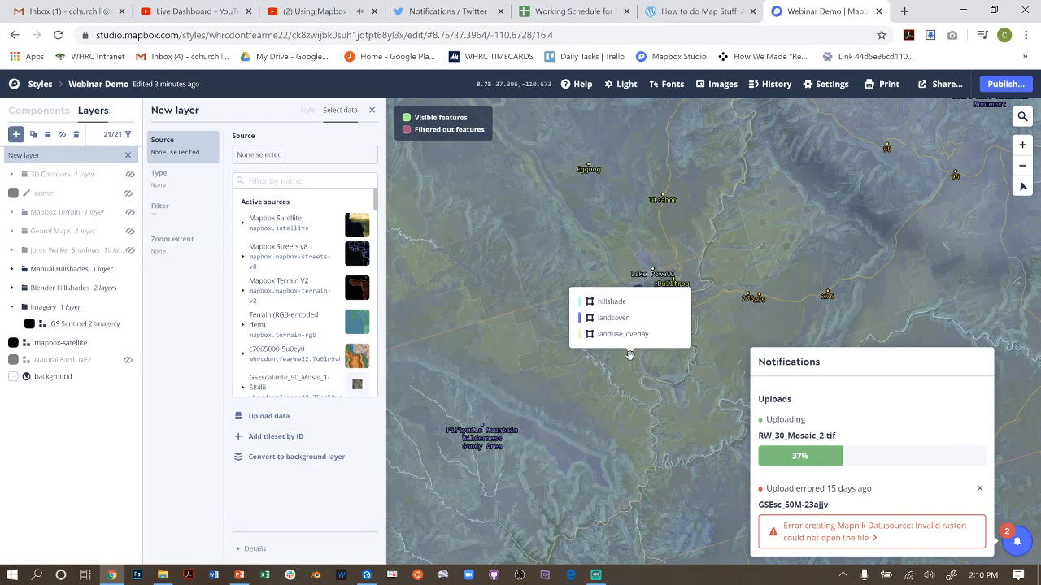
Close the new layer settings, examine the hillshaded imagery around Lake Powell at several zoom levels, and check the upload's progress
{"action": "left_click", "coordinate": [371, 110]}
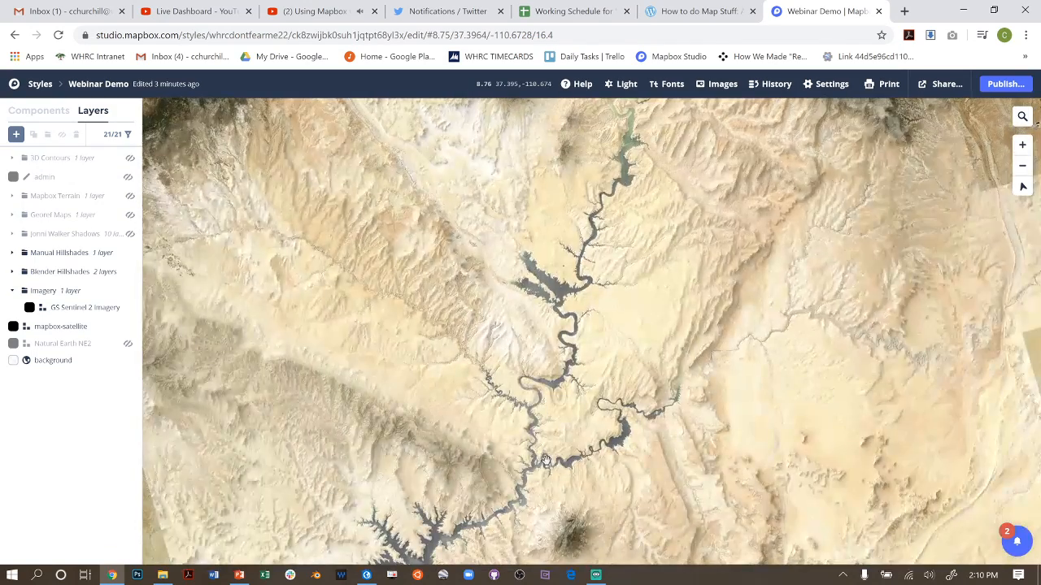
{"action": "scroll", "coordinate": [545, 458], "scroll_direction": "up", "scroll_amount": 10}
{"action": "scroll", "coordinate": [546, 457], "scroll_direction": "up", "scroll_amount": 1}
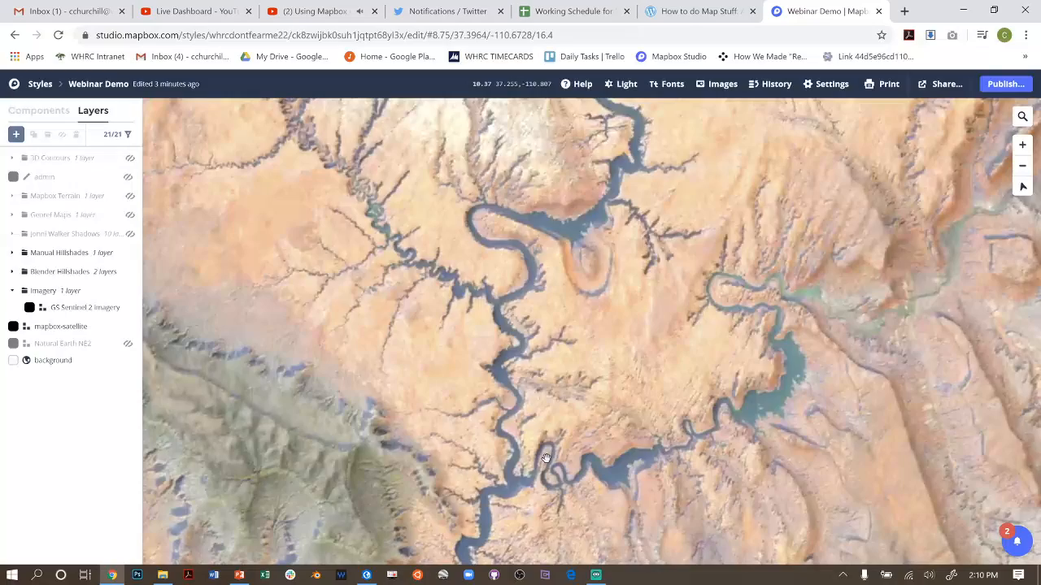
{"action": "scroll", "coordinate": [546, 458], "scroll_direction": "down", "scroll_amount": 15}
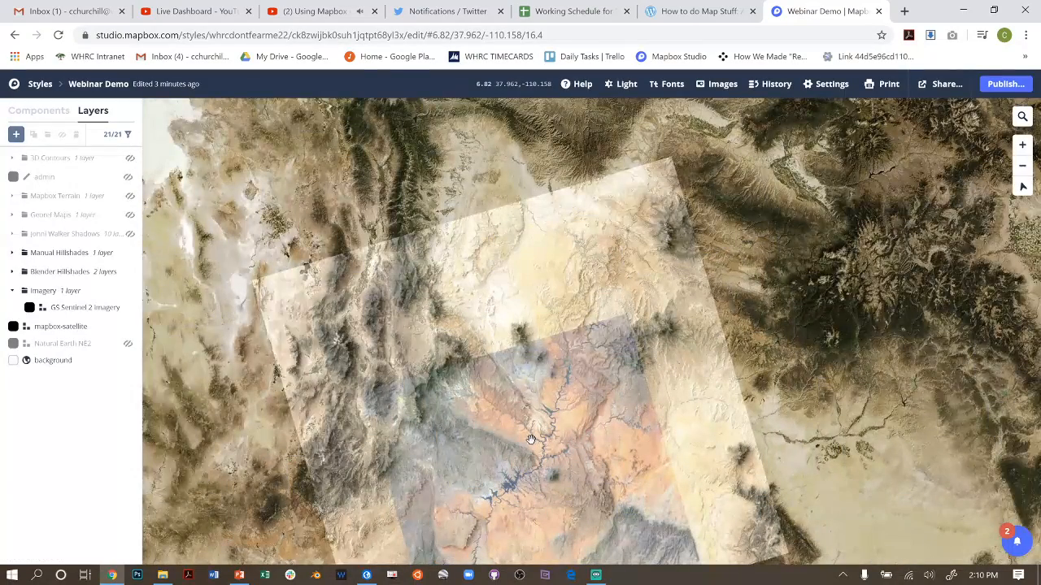
{"action": "scroll", "coordinate": [566, 370], "scroll_direction": "up", "scroll_amount": 9}
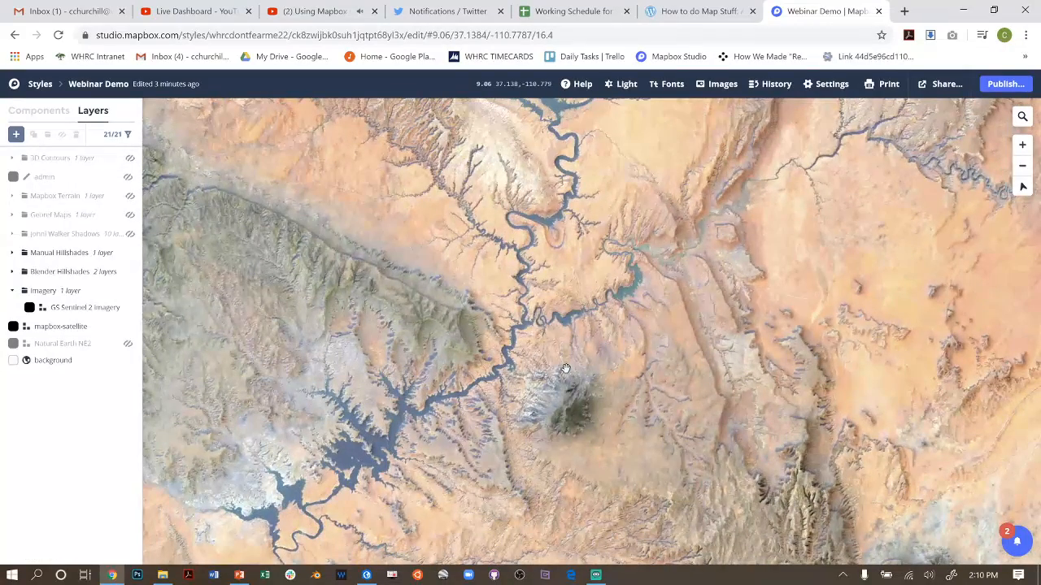
{"action": "scroll", "coordinate": [566, 370], "scroll_direction": "down", "scroll_amount": 9}
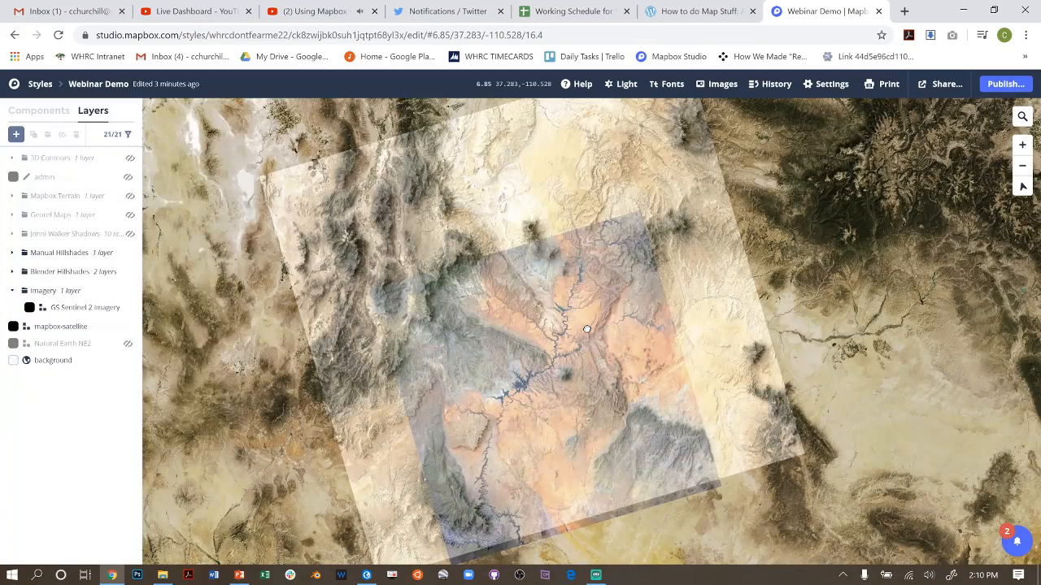
{"action": "scroll", "coordinate": [587, 330], "scroll_direction": "up", "scroll_amount": 8}
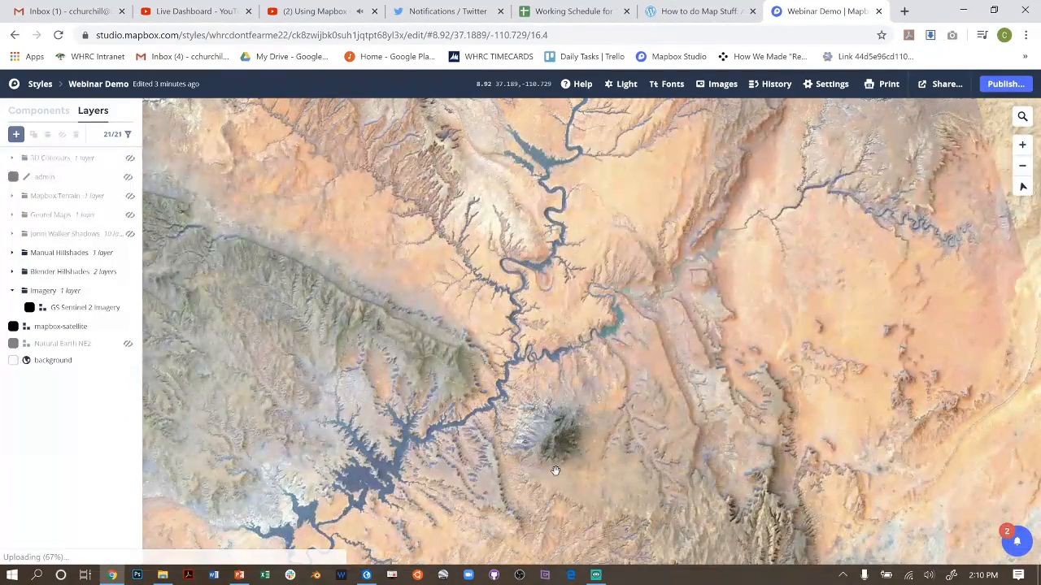
{"action": "left_click_drag", "start_coordinate": [556, 471], "coordinate": [652, 410]}
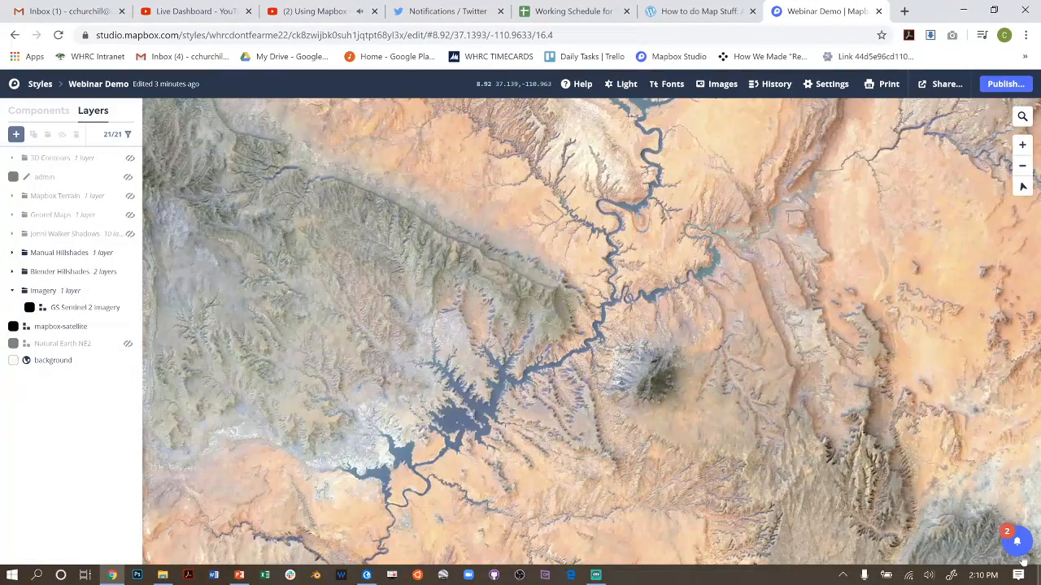
{"action": "left_click", "coordinate": [1017, 542]}
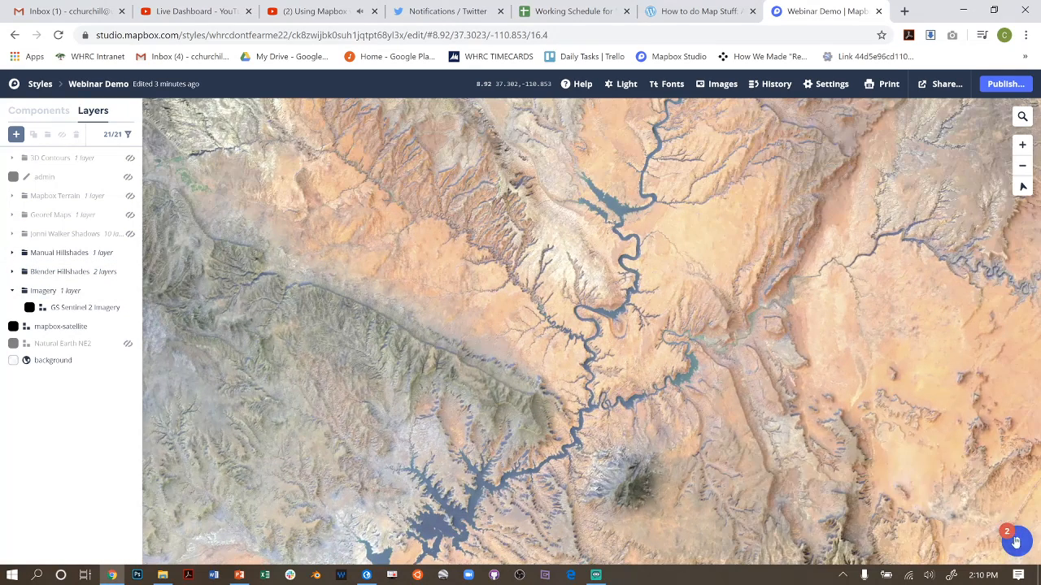
{"action": "left_click", "coordinate": [1016, 542]}
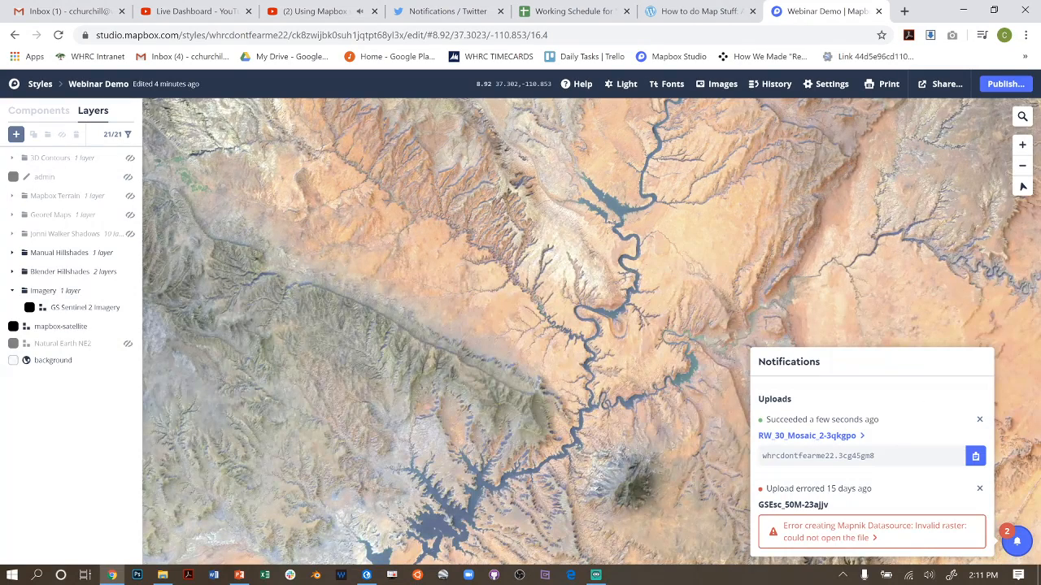
Add a new raster layer sourced from the uploaded RW_30_Mosaic_2 tileset, finding it by filtering for RW, and close the layer settings
{"action": "left_click", "coordinate": [16, 135]}
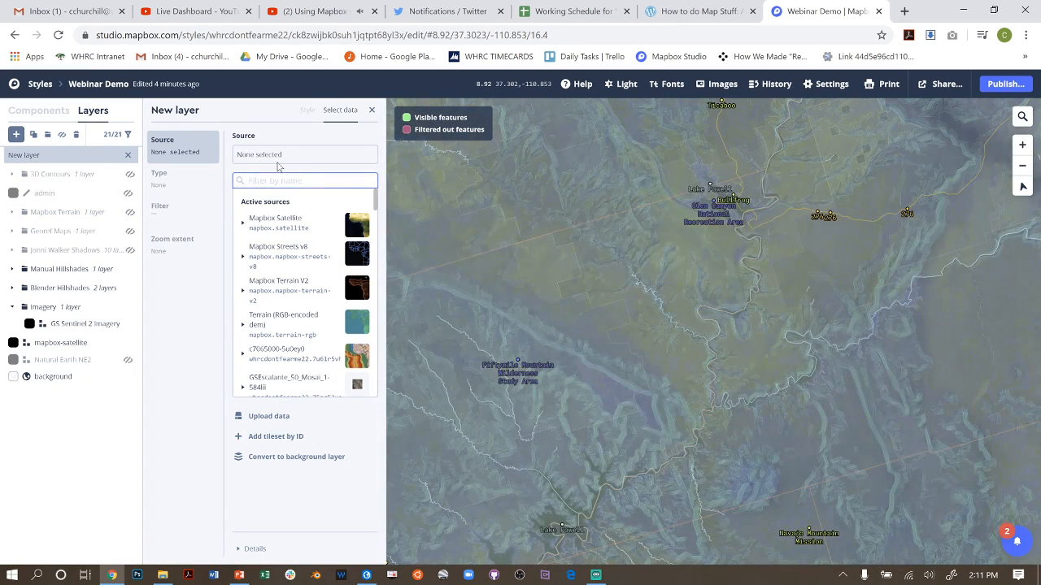
{"action": "type", "text": "r"}
{"action": "scroll", "coordinate": [301, 260], "scroll_direction": "down", "scroll_amount": 10}
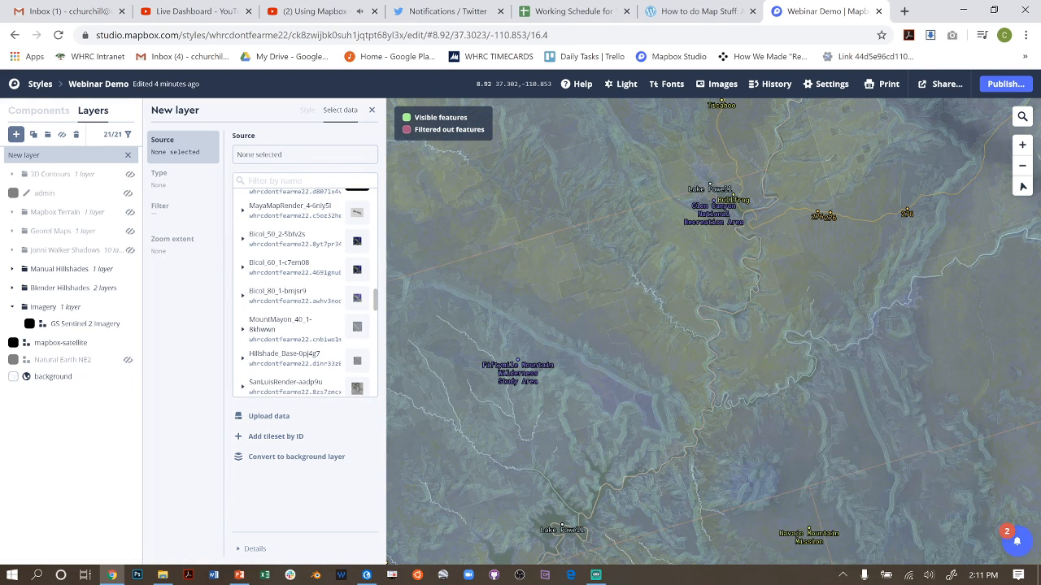
{"action": "left_click", "coordinate": [280, 180]}
{"action": "type", "text": "RW"}
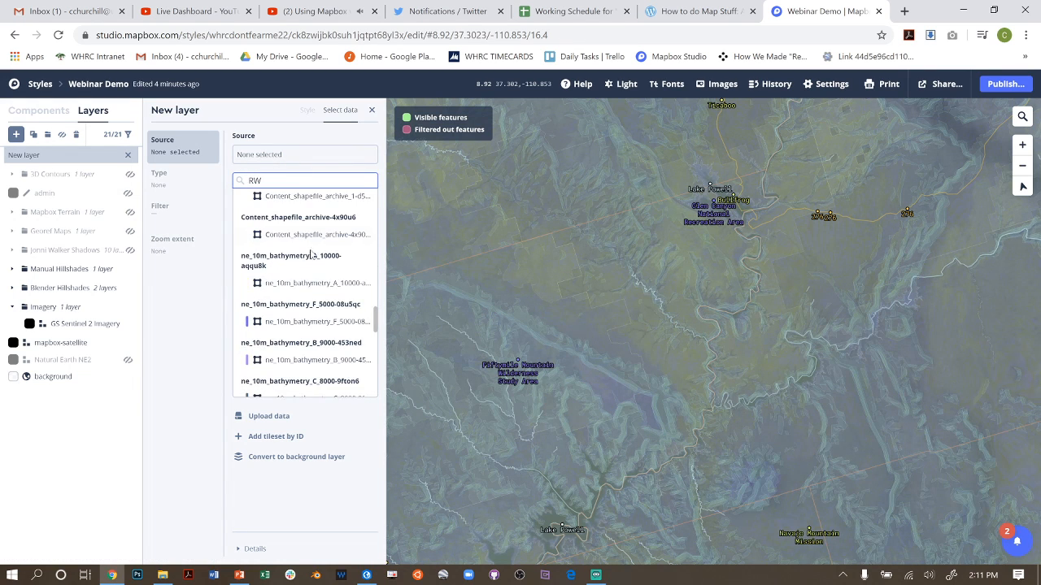
{"action": "scroll", "coordinate": [311, 257], "scroll_direction": "up", "scroll_amount": 10}
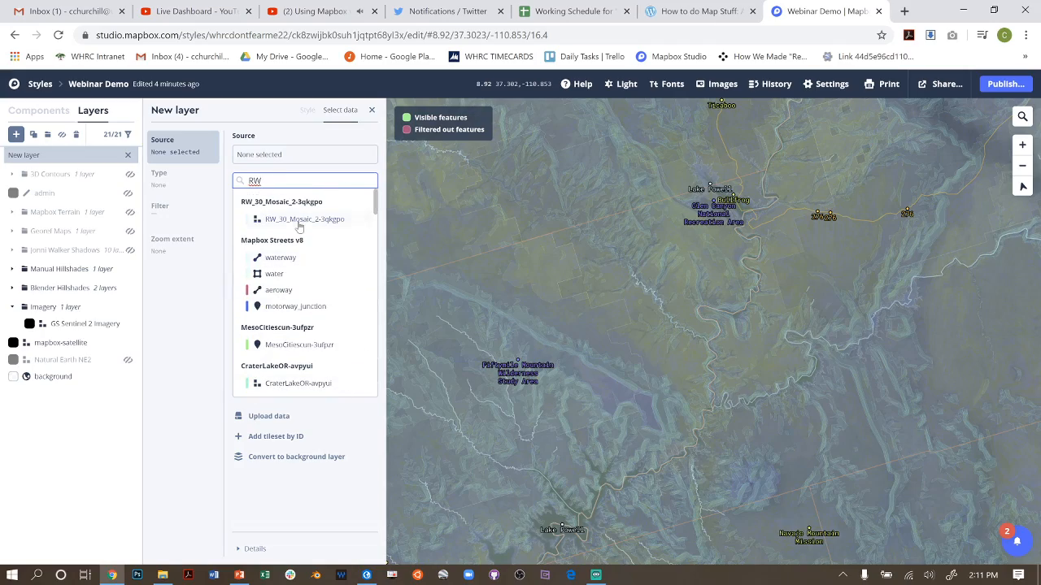
{"action": "left_click", "coordinate": [299, 221]}
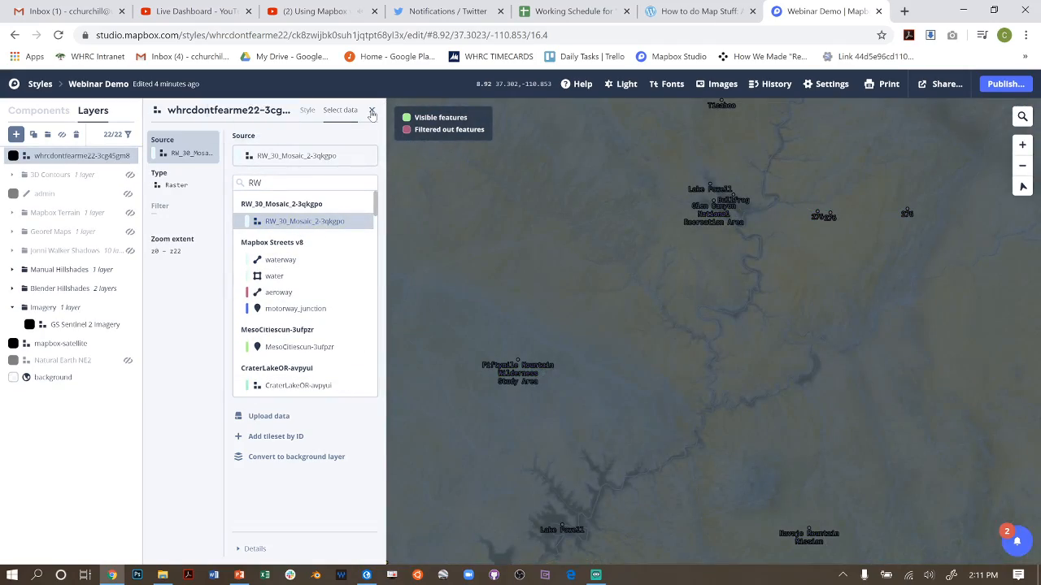
{"action": "left_click", "coordinate": [371, 113]}
Move the map from Utah to the Ruwenzori area in central Africa and examine the added mosaic over the satellite basemap
{"action": "scroll", "coordinate": [826, 459], "scroll_direction": "down", "scroll_amount": 5}
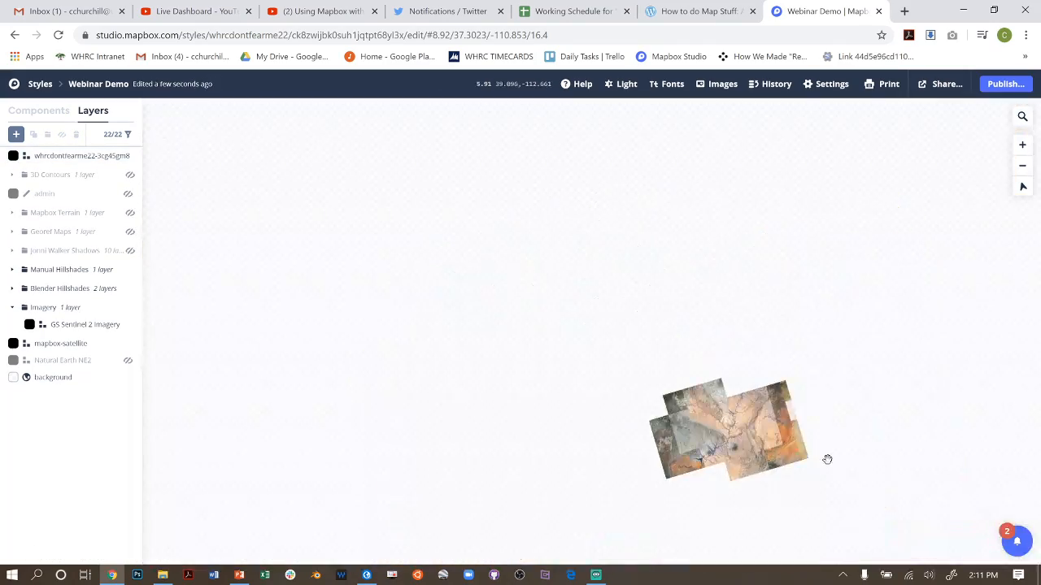
{"action": "scroll", "coordinate": [826, 459], "scroll_direction": "down", "scroll_amount": 4}
{"action": "left_click_drag", "start_coordinate": [827, 459], "coordinate": [599, 336]}
{"action": "scroll", "coordinate": [599, 336], "scroll_direction": "down", "scroll_amount": 3}
{"action": "left_click_drag", "start_coordinate": [768, 413], "coordinate": [460, 366]}
{"action": "left_click_drag", "start_coordinate": [624, 378], "coordinate": [382, 442]}
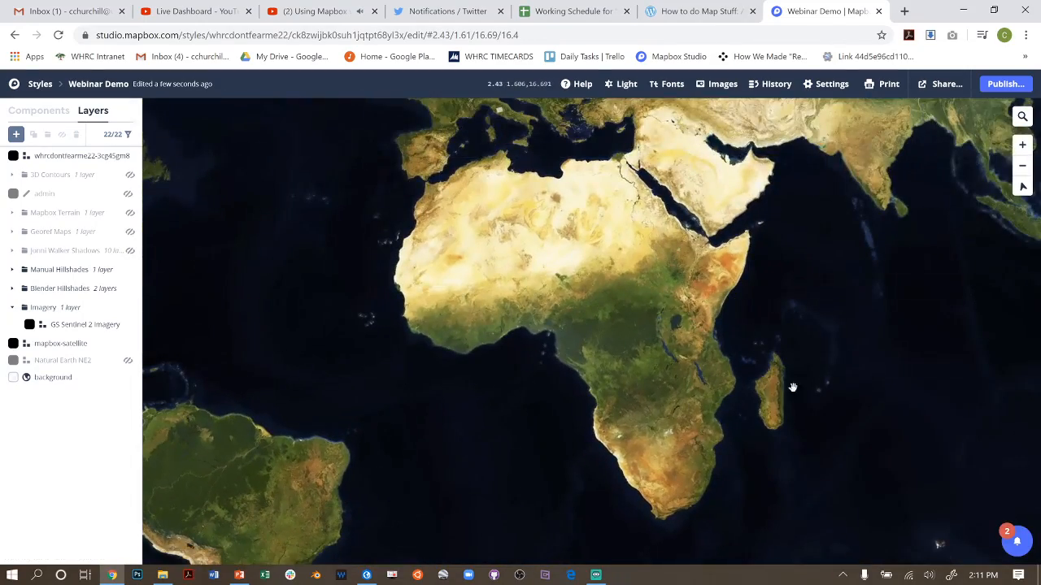
{"action": "scroll", "coordinate": [659, 317], "scroll_direction": "up", "scroll_amount": 5}
{"action": "scroll", "coordinate": [550, 272], "scroll_direction": "up", "scroll_amount": 4}
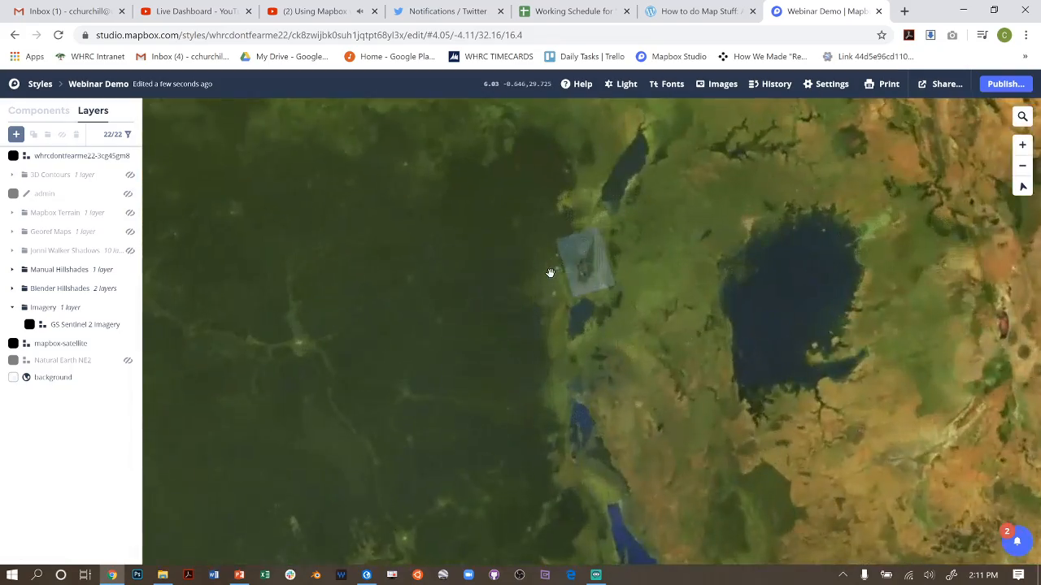
{"action": "scroll", "coordinate": [569, 281], "scroll_direction": "up", "scroll_amount": 5}
{"action": "scroll", "coordinate": [708, 292], "scroll_direction": "up", "scroll_amount": 4}
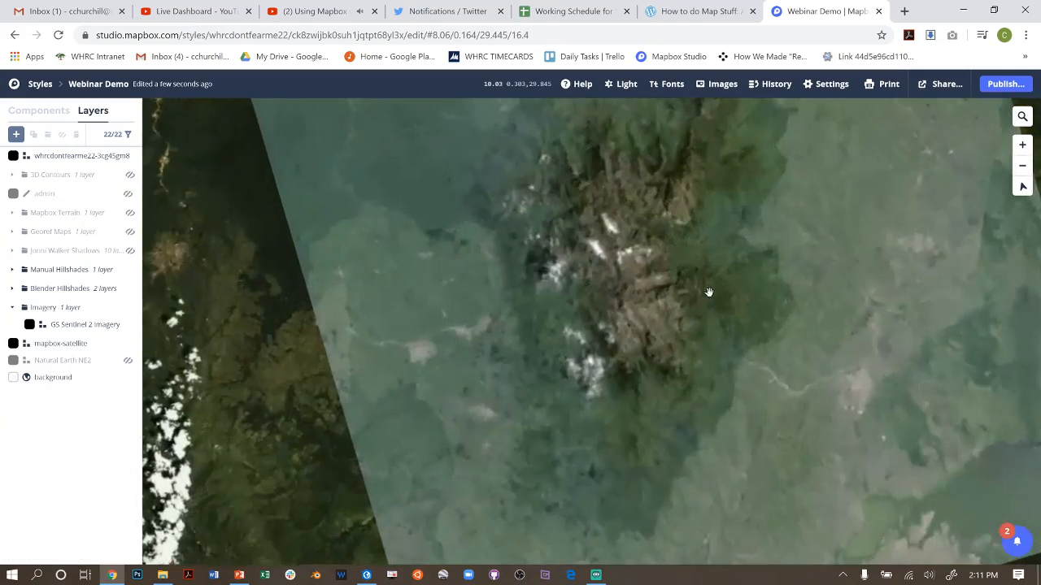
{"action": "scroll", "coordinate": [717, 315], "scroll_direction": "down", "scroll_amount": 3}
{"action": "left_click_drag", "start_coordinate": [768, 323], "coordinate": [636, 404]}
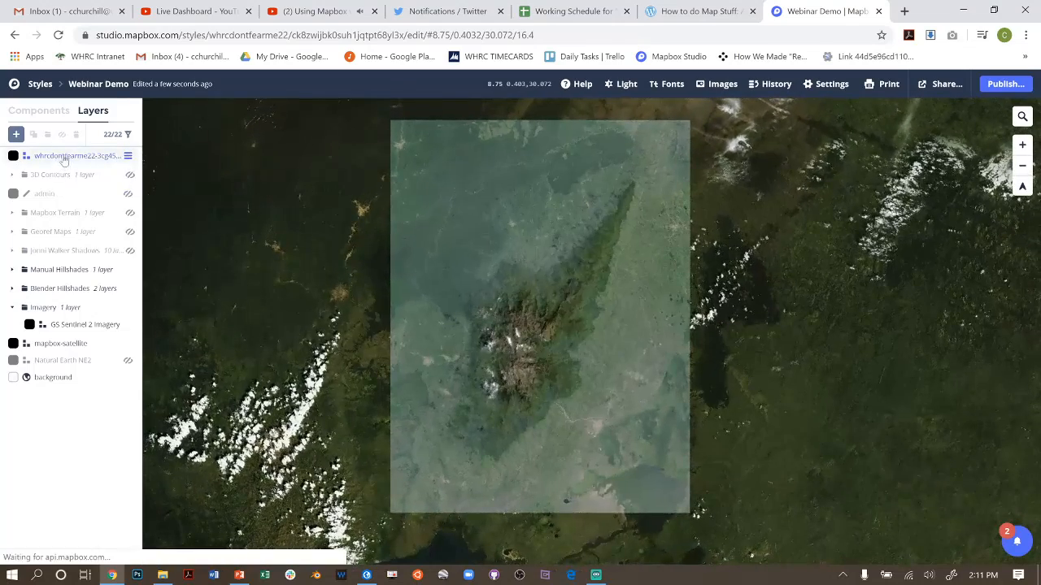
Hide the added RW_30_Mosaic_2 layer to compare it with the satellite basemap
{"action": "left_click", "coordinate": [64, 157]}
{"action": "left_click", "coordinate": [62, 135]}
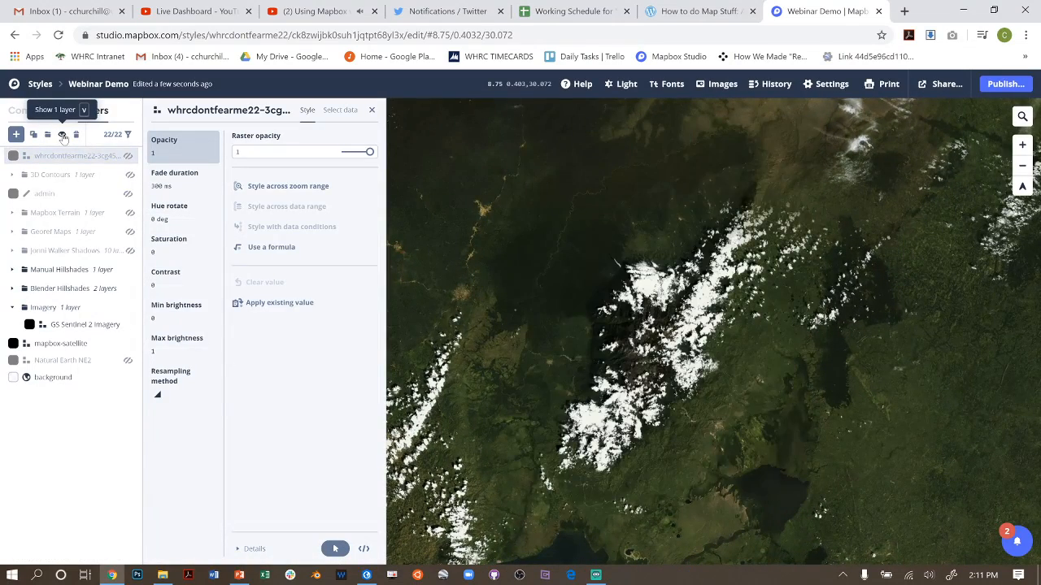
Toggle the uploaded Ruwenzori mosaic against the satellite basemap at full extent, leave it shown, and look closer at the cloudy peaks
{"action": "left_click", "coordinate": [62, 135]}
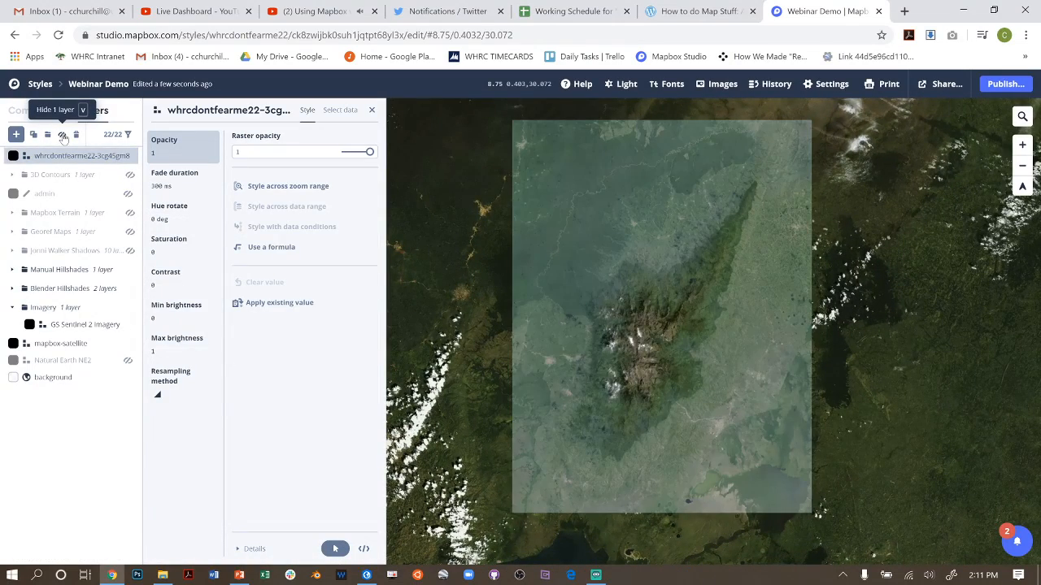
{"action": "left_click", "coordinate": [63, 135]}
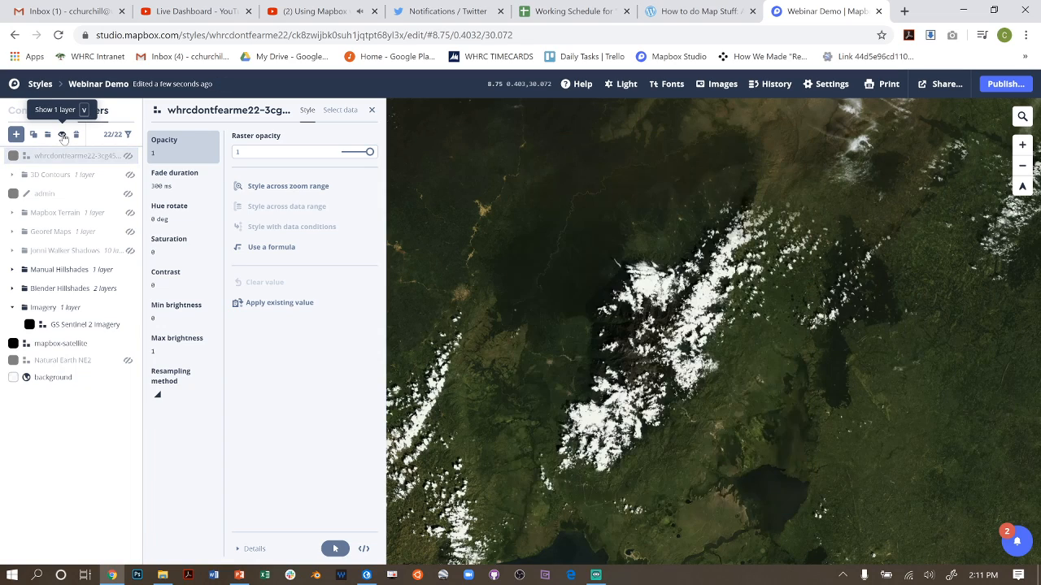
{"action": "left_click", "coordinate": [62, 135]}
{"action": "scroll", "coordinate": [655, 370], "scroll_direction": "up", "scroll_amount": 3}
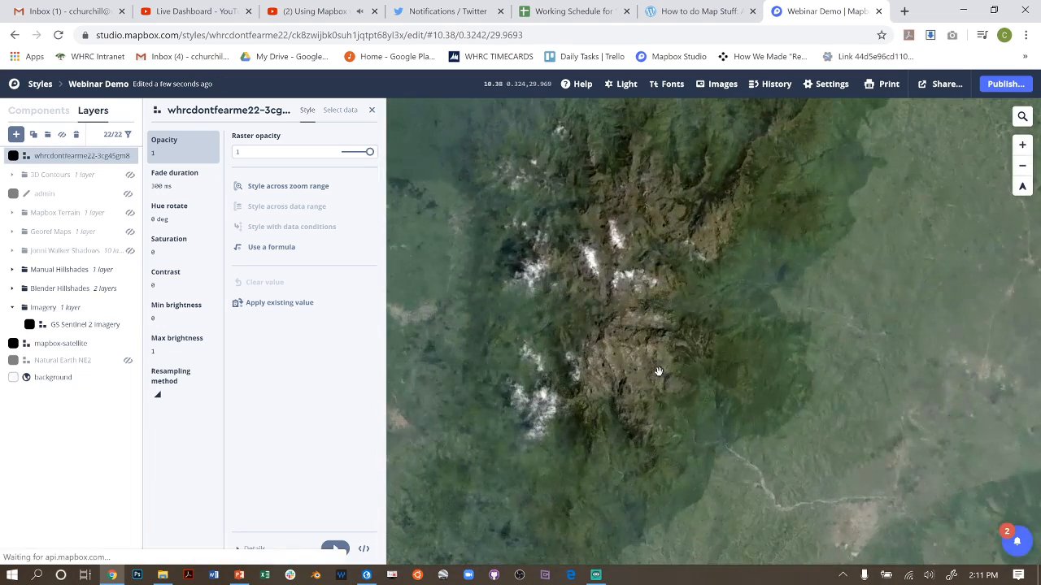
{"action": "scroll", "coordinate": [658, 372], "scroll_direction": "up", "scroll_amount": 3}
Compare the mosaic with the cloud-covered basemap close up over the peaks and eastern slopes by hiding and reshowing the mosaic layer
{"action": "left_click", "coordinate": [63, 134]}
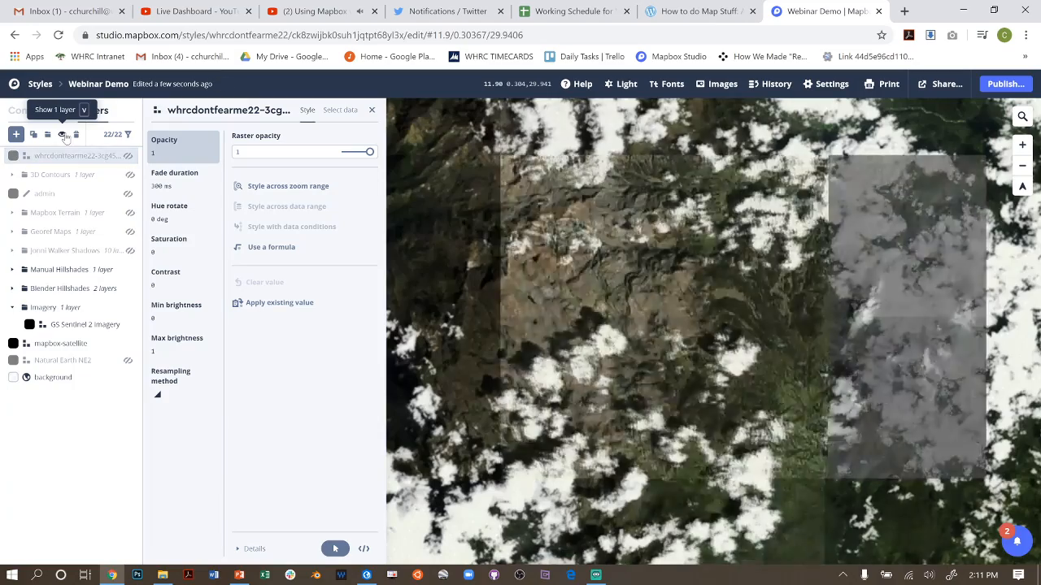
{"action": "left_click", "coordinate": [64, 135]}
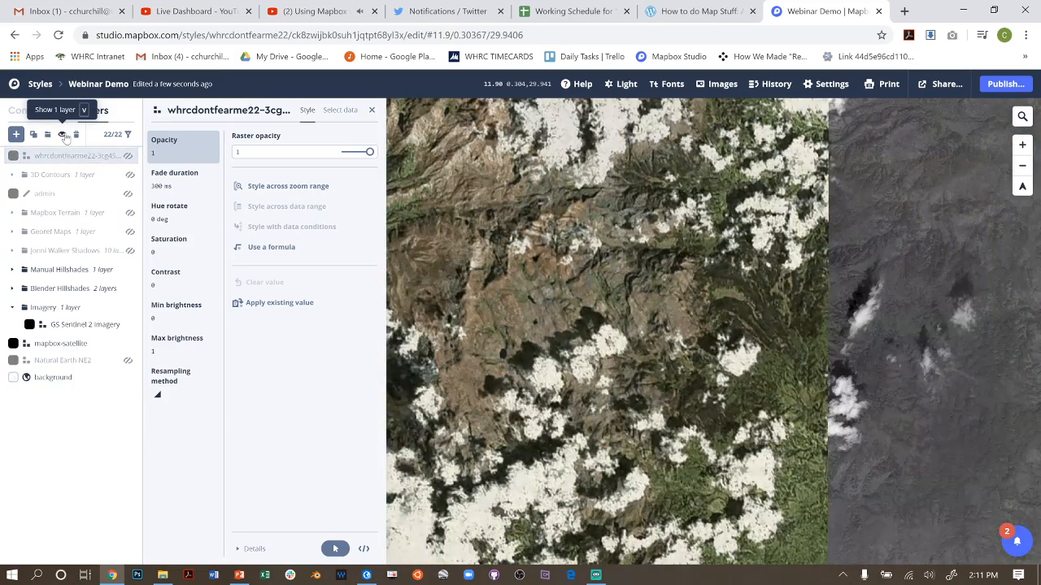
{"action": "left_click", "coordinate": [63, 135]}
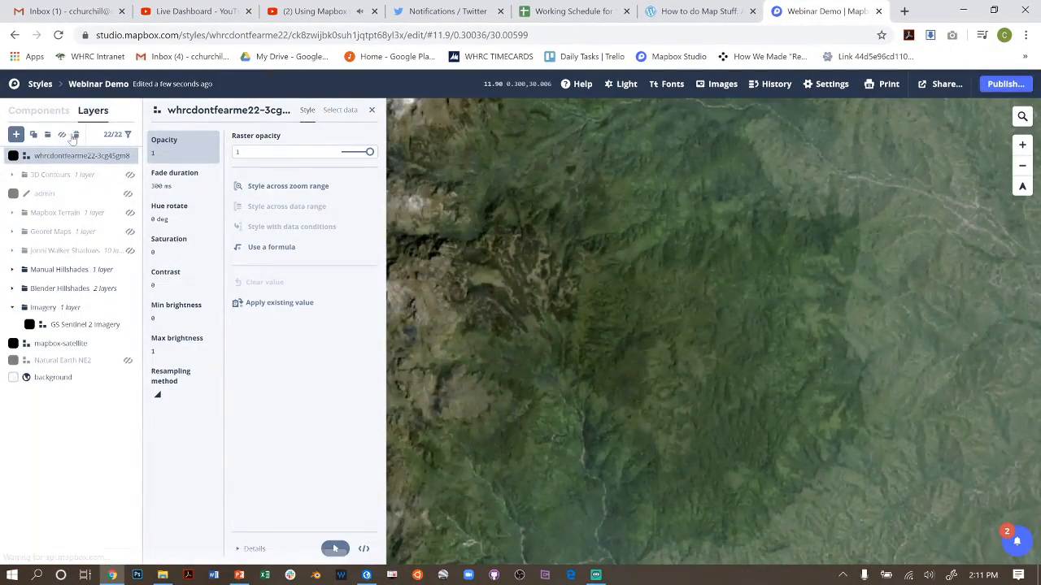
{"action": "left_click", "coordinate": [61, 136]}
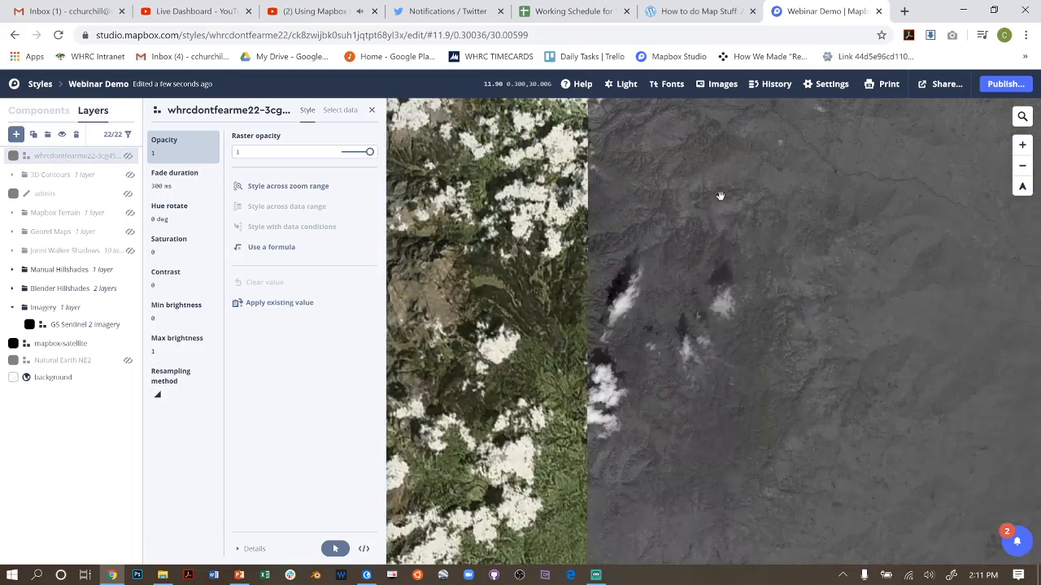
{"action": "left_click_drag", "start_coordinate": [720, 195], "coordinate": [780, 420]}
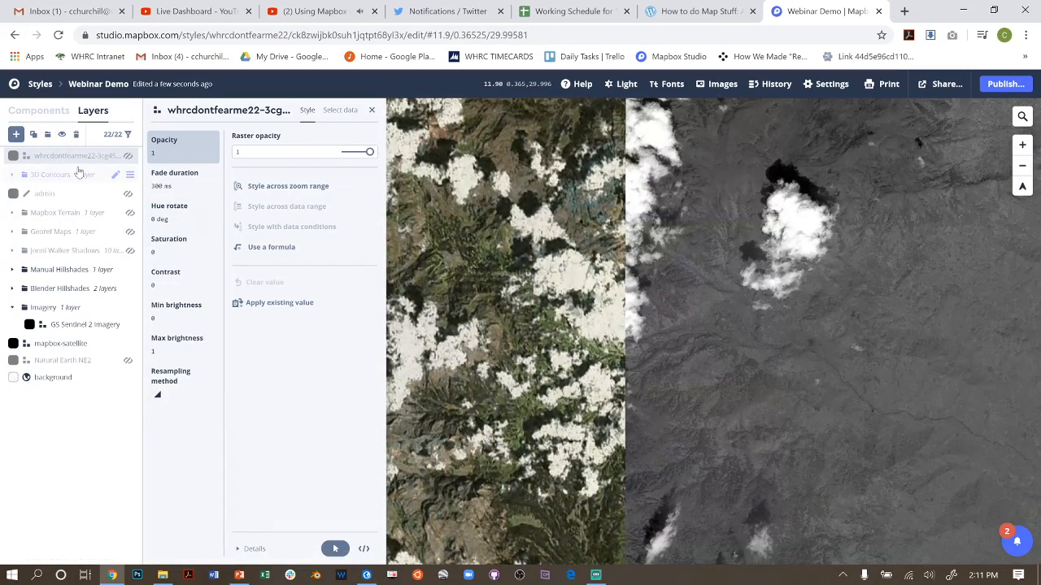
{"action": "left_click_drag", "start_coordinate": [698, 341], "coordinate": [647, 290]}
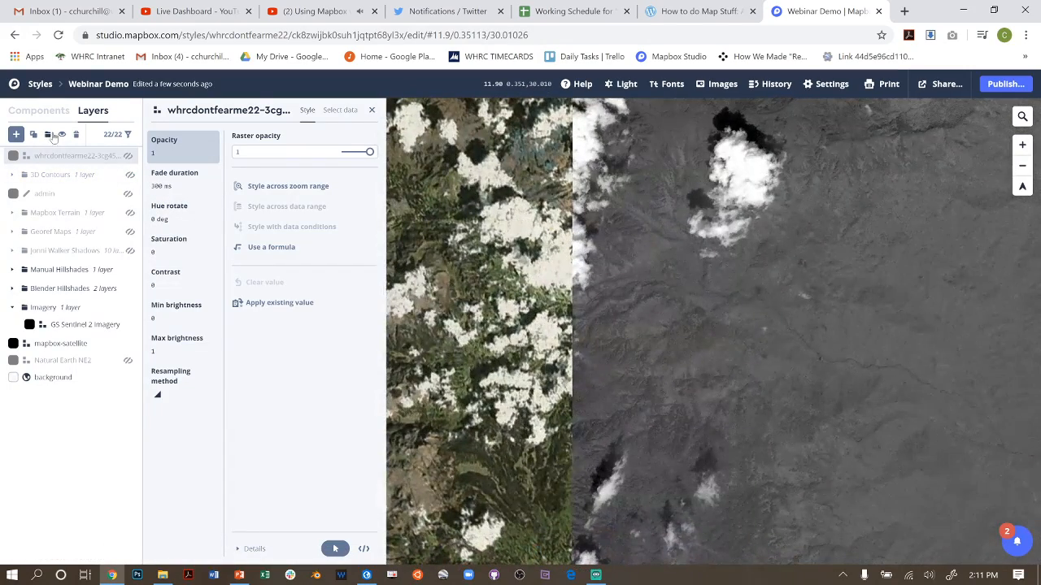
{"action": "left_click", "coordinate": [62, 135]}
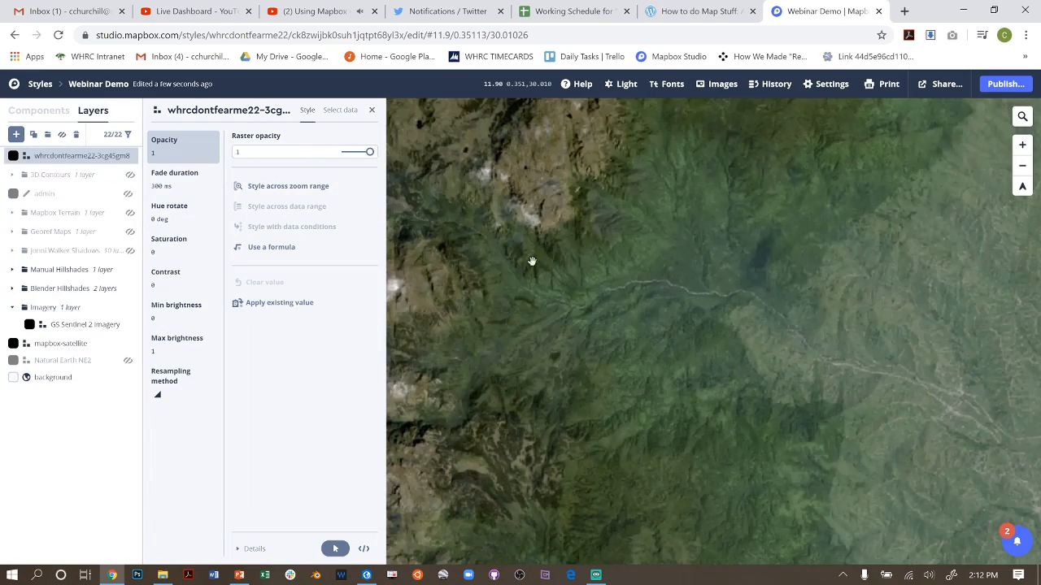
Examine the mosaic across the whole mountain range and close its layer settings
{"action": "left_click_drag", "start_coordinate": [529, 263], "coordinate": [859, 309]}
{"action": "scroll", "coordinate": [643, 278], "scroll_direction": "down", "scroll_amount": 2}
{"action": "scroll", "coordinate": [643, 277], "scroll_direction": "down", "scroll_amount": 3}
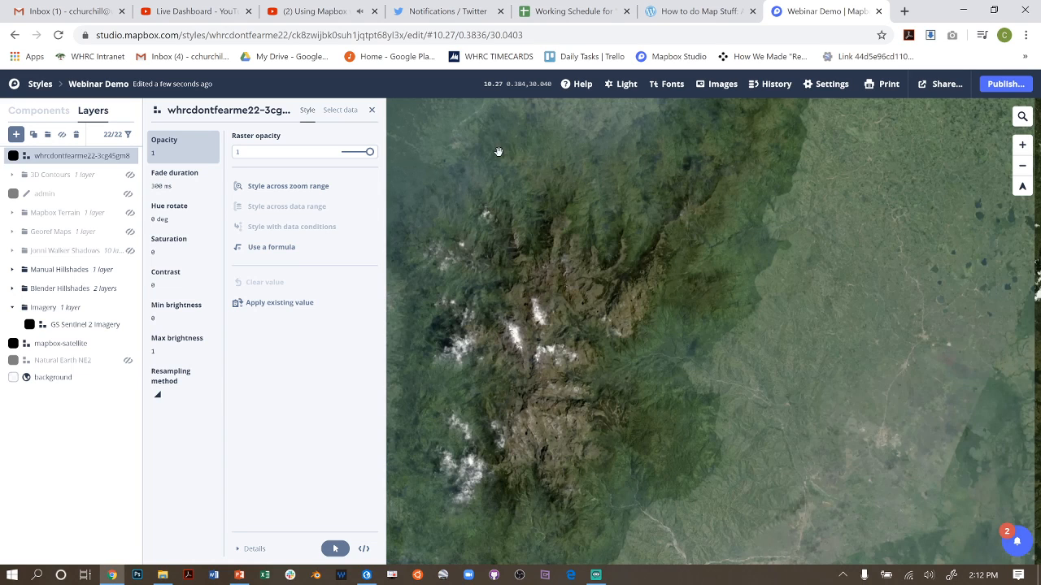
{"action": "left_click", "coordinate": [372, 112]}
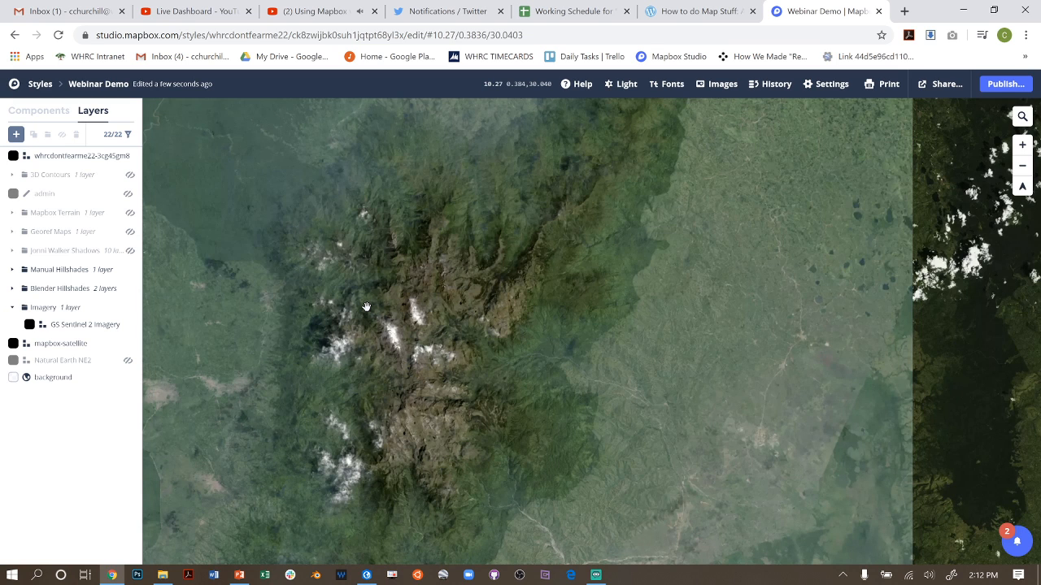
{"action": "left_click_drag", "start_coordinate": [432, 329], "coordinate": [487, 318]}
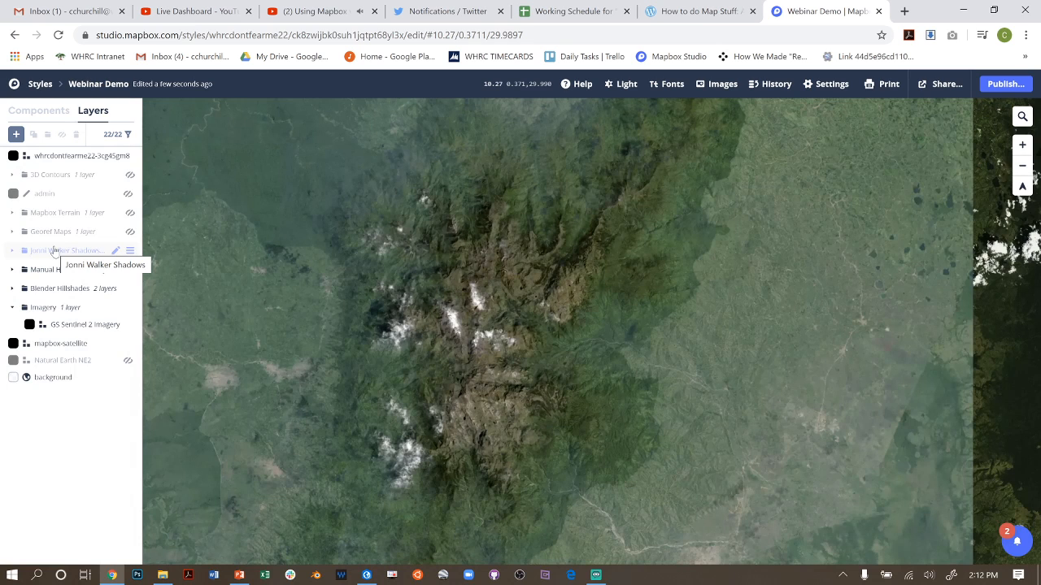
Show the Global Geology Map layer of the Georef Maps group across Africa, with the Ruwenzori mosaic layer hidden
{"action": "left_click", "coordinate": [59, 234]}
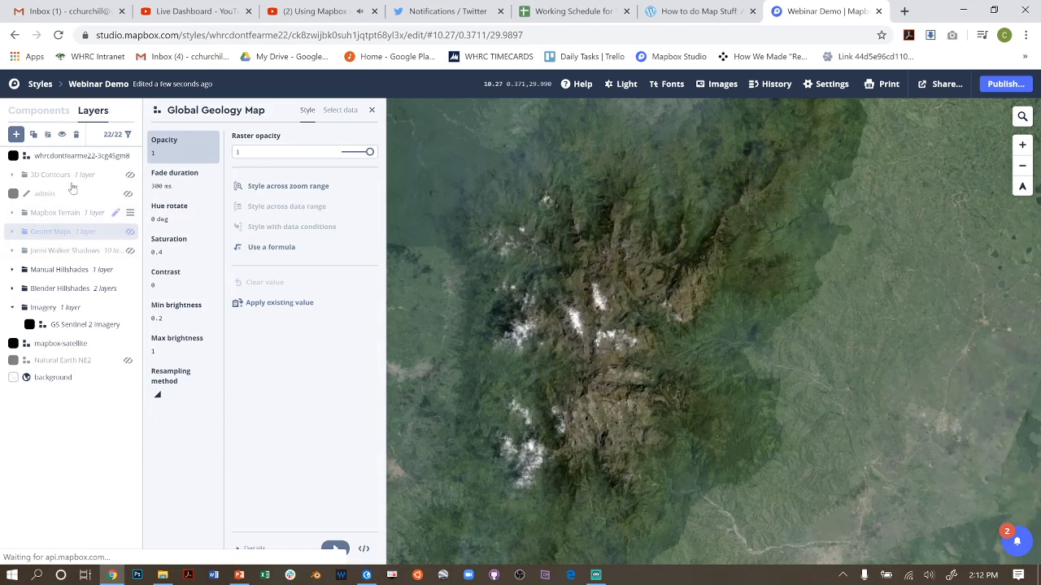
{"action": "left_click", "coordinate": [12, 233]}
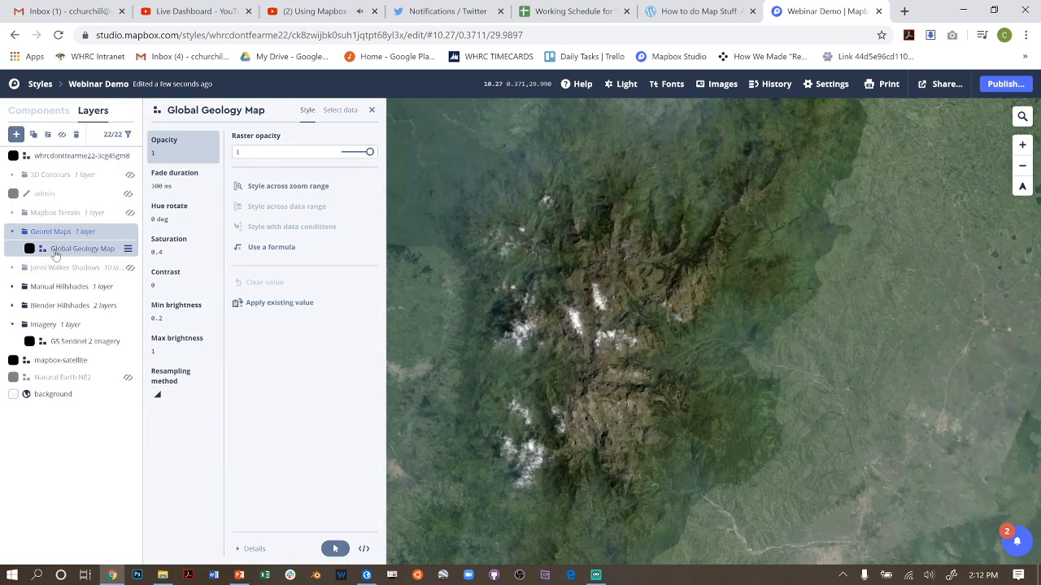
{"action": "left_click", "coordinate": [49, 155]}
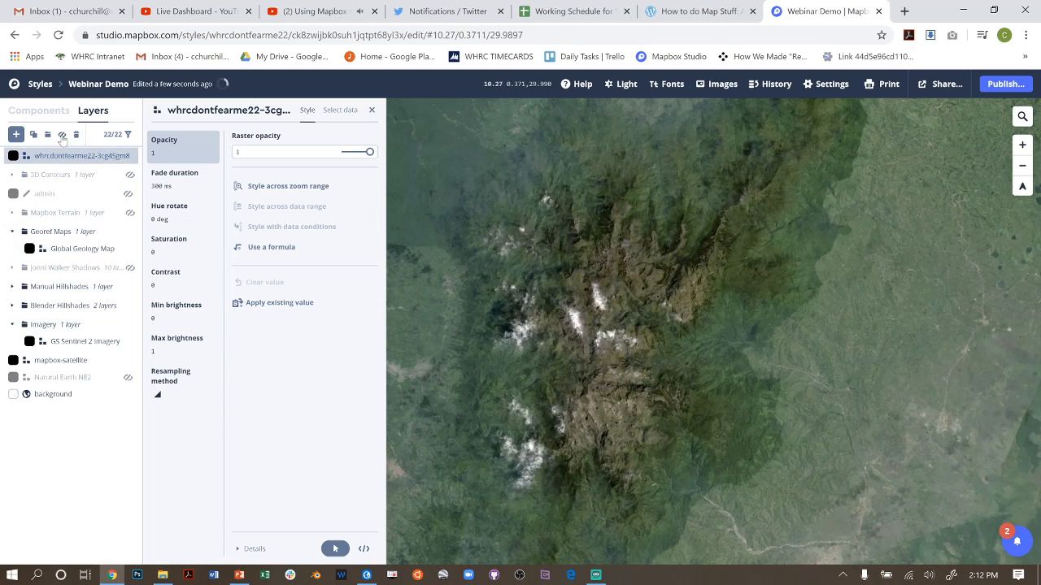
{"action": "left_click", "coordinate": [62, 134]}
{"action": "left_click", "coordinate": [75, 251]}
{"action": "scroll", "coordinate": [587, 297], "scroll_direction": "down", "scroll_amount": 10}
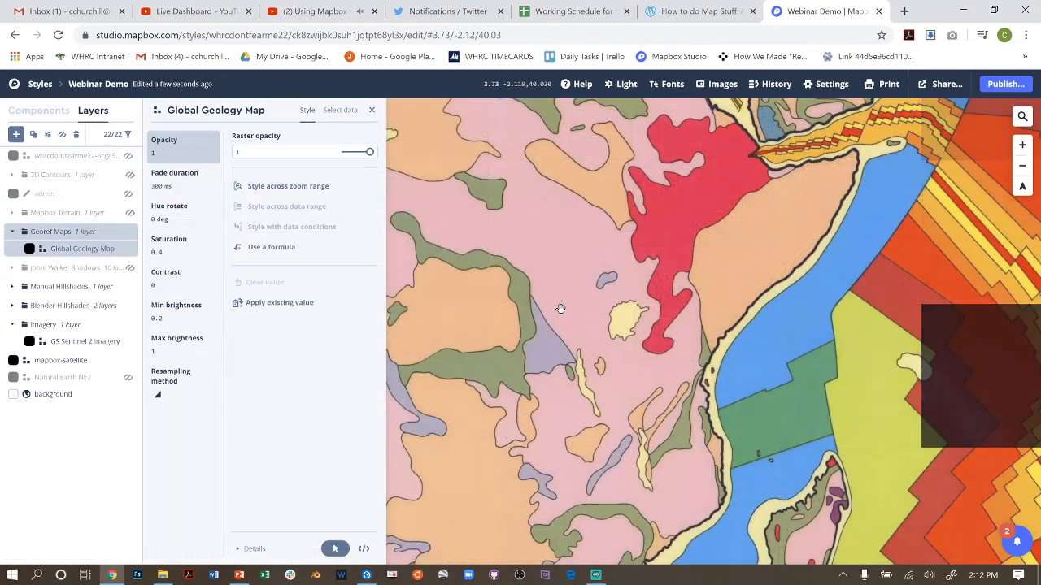
{"action": "scroll", "coordinate": [565, 313], "scroll_direction": "down", "scroll_amount": 2}
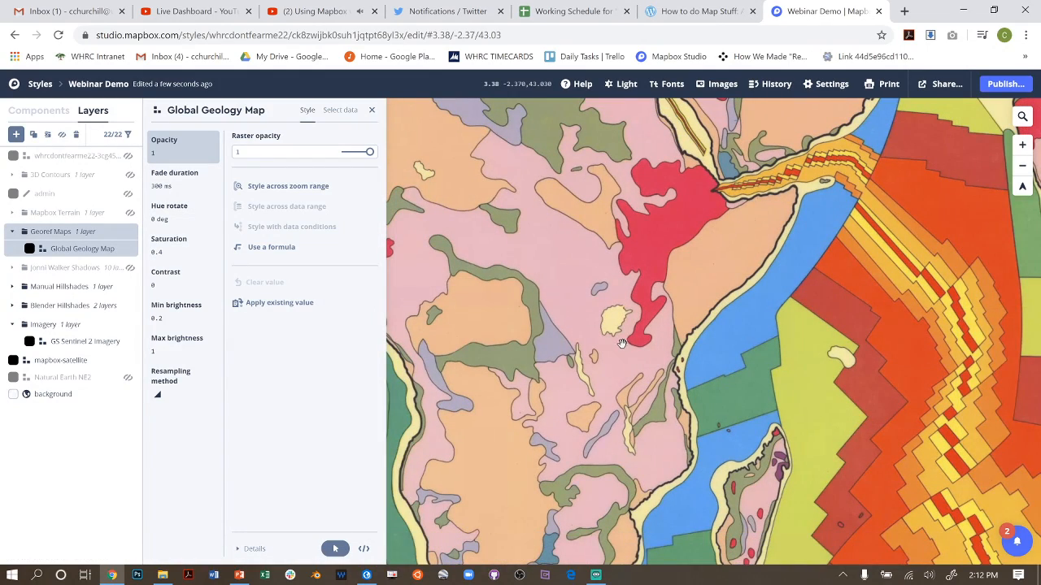
{"action": "scroll", "coordinate": [621, 343], "scroll_direction": "down", "scroll_amount": 2}
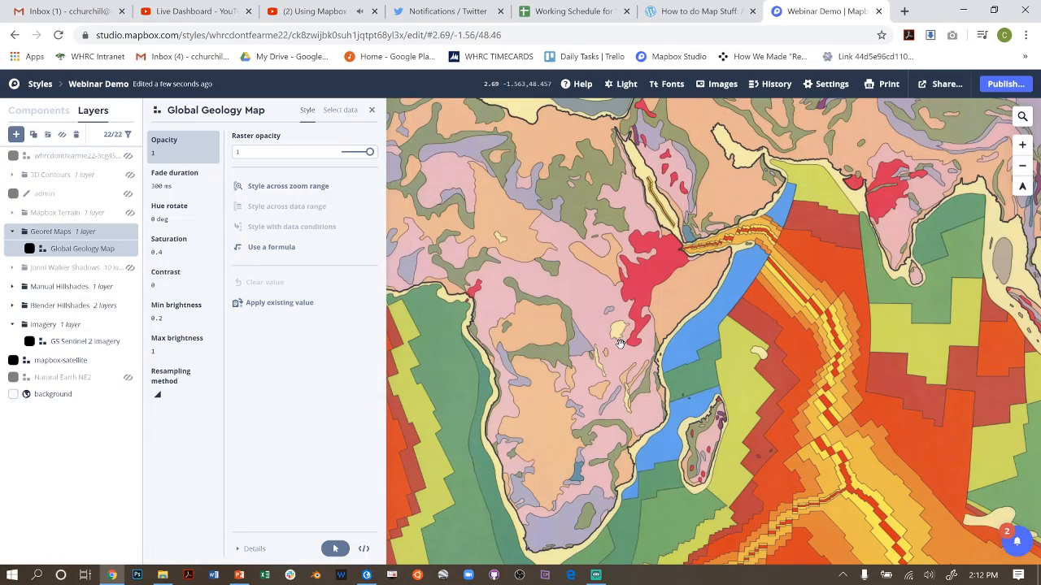
{"action": "scroll", "coordinate": [765, 353], "scroll_direction": "up", "scroll_amount": 2}
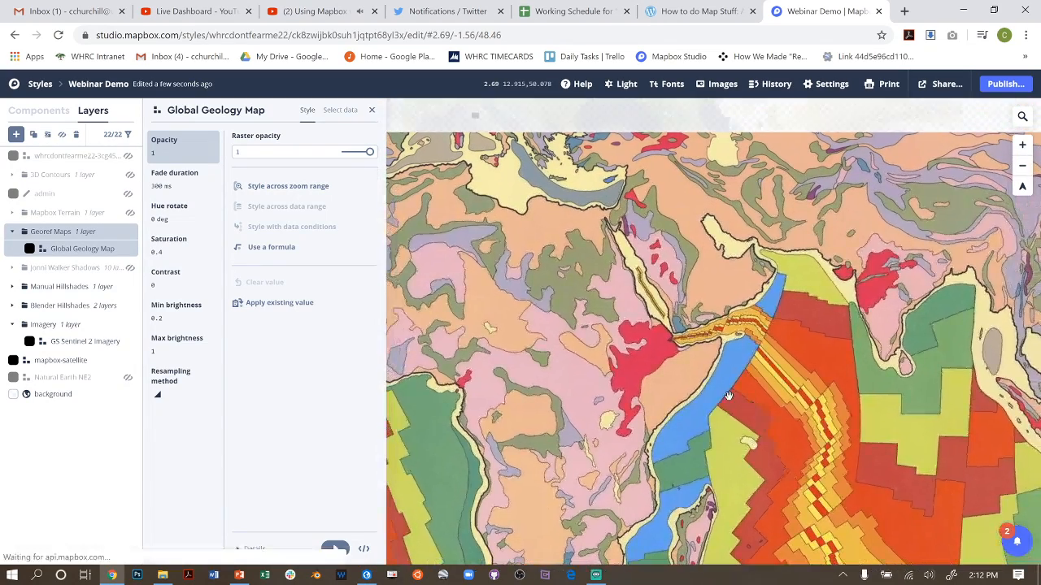
Open the David Rumsey Map Collection website in a new browser tab
{"action": "left_click", "coordinate": [904, 11]}
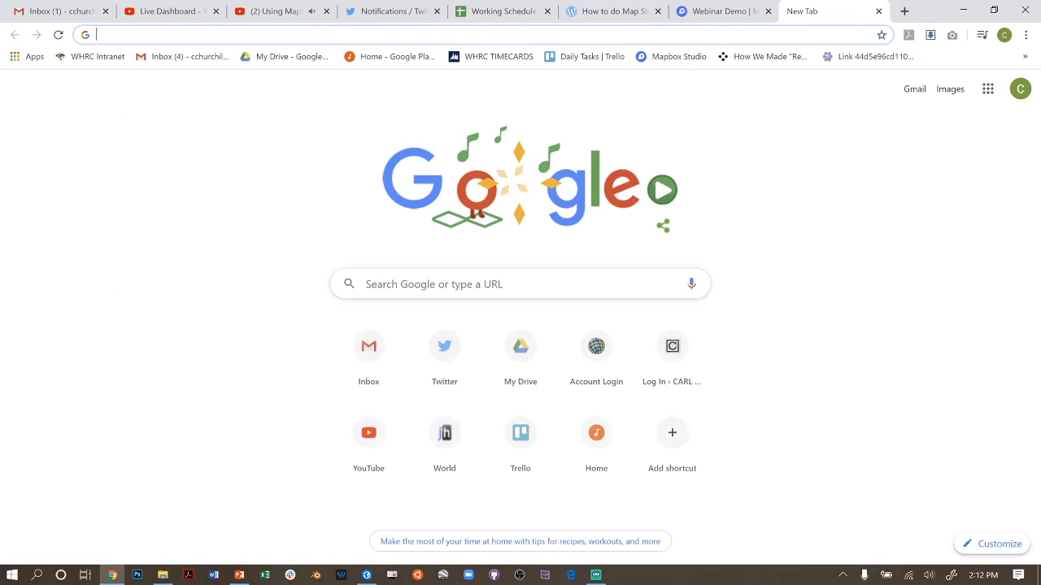
{"action": "type", "text": "rum"}
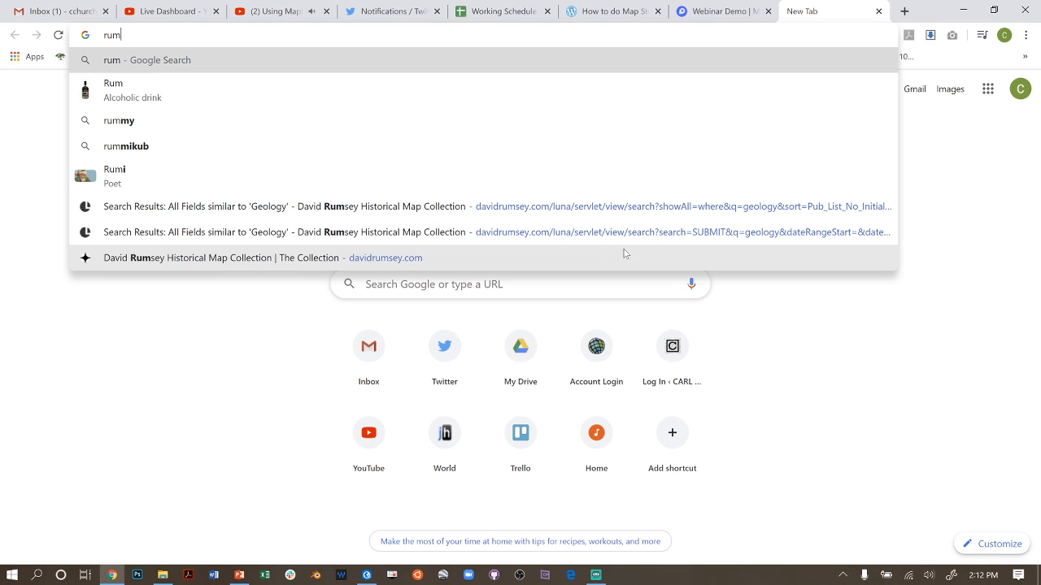
{"action": "left_click", "coordinate": [604, 257]}
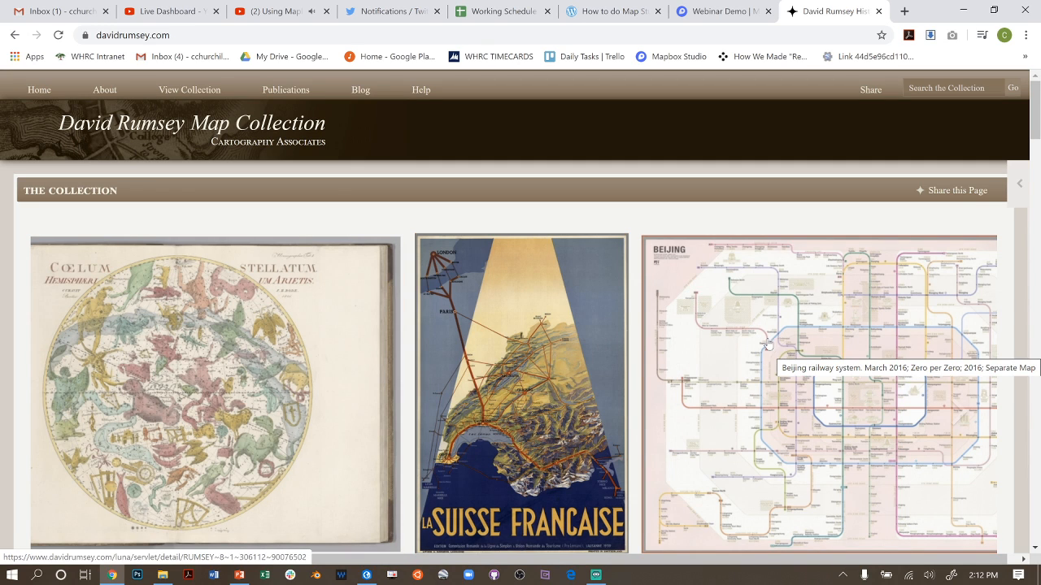
Return to the Webinar Demo style in Mapbox Studio and examine the geology map across the Indian Ocean, Europe, the Atlantic and the Americas
{"action": "left_click", "coordinate": [719, 13]}
{"action": "scroll", "coordinate": [756, 294], "scroll_direction": "down", "scroll_amount": 3}
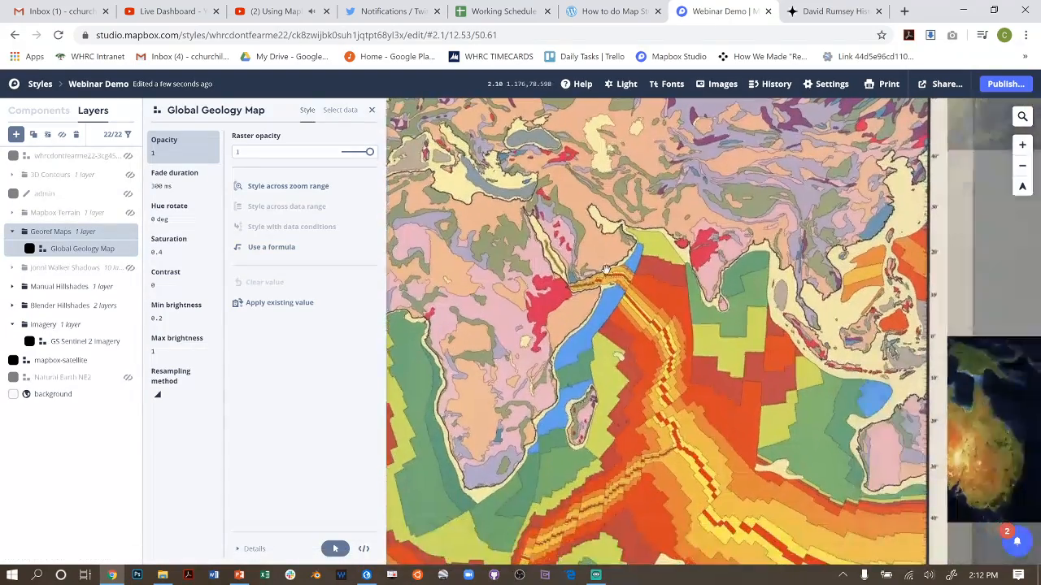
{"action": "left_click_drag", "start_coordinate": [772, 305], "coordinate": [727, 344]}
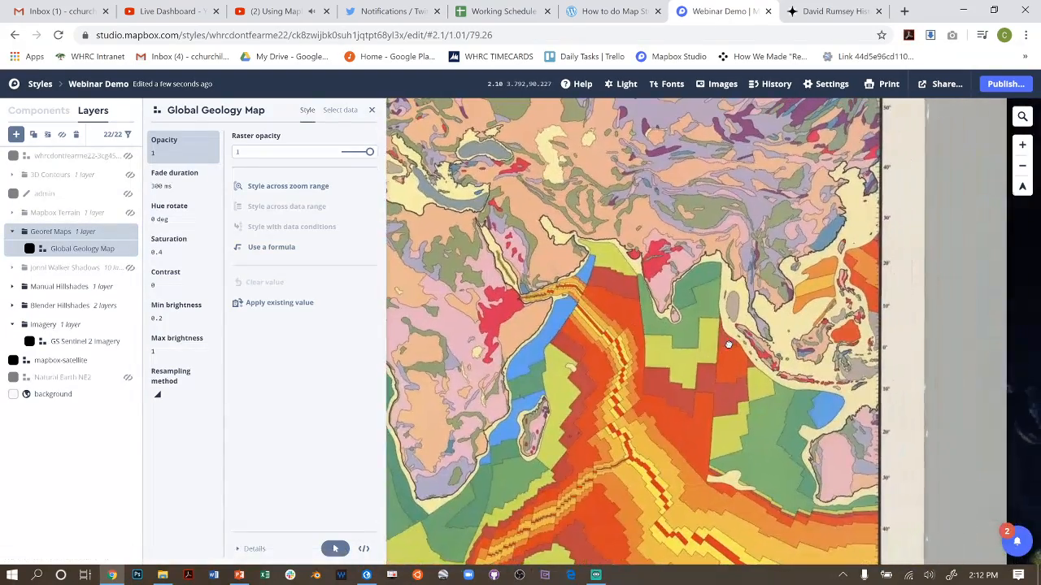
{"action": "left_click_drag", "start_coordinate": [637, 198], "coordinate": [826, 265]}
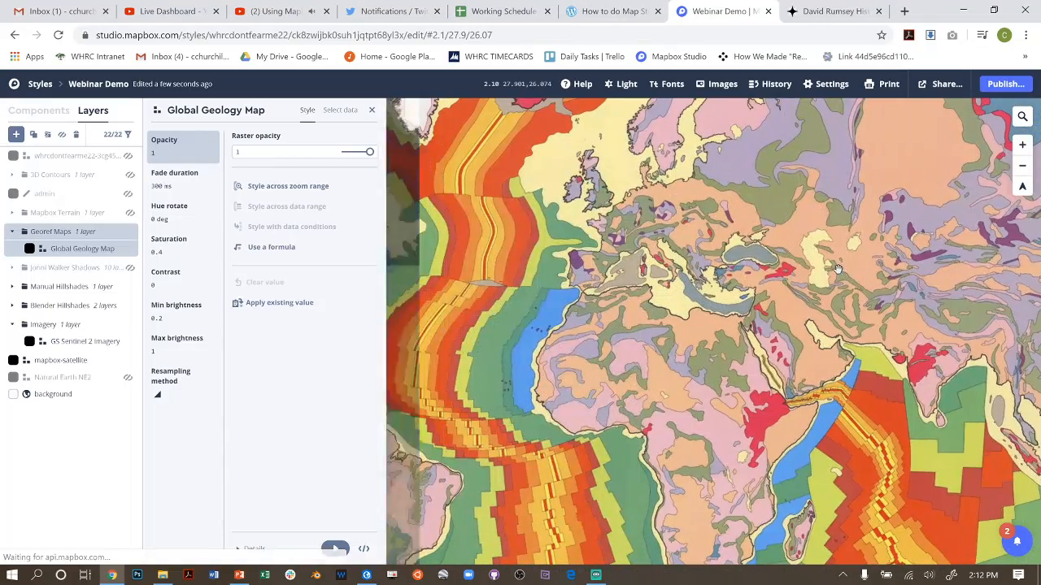
{"action": "left_click_drag", "start_coordinate": [651, 281], "coordinate": [842, 273]}
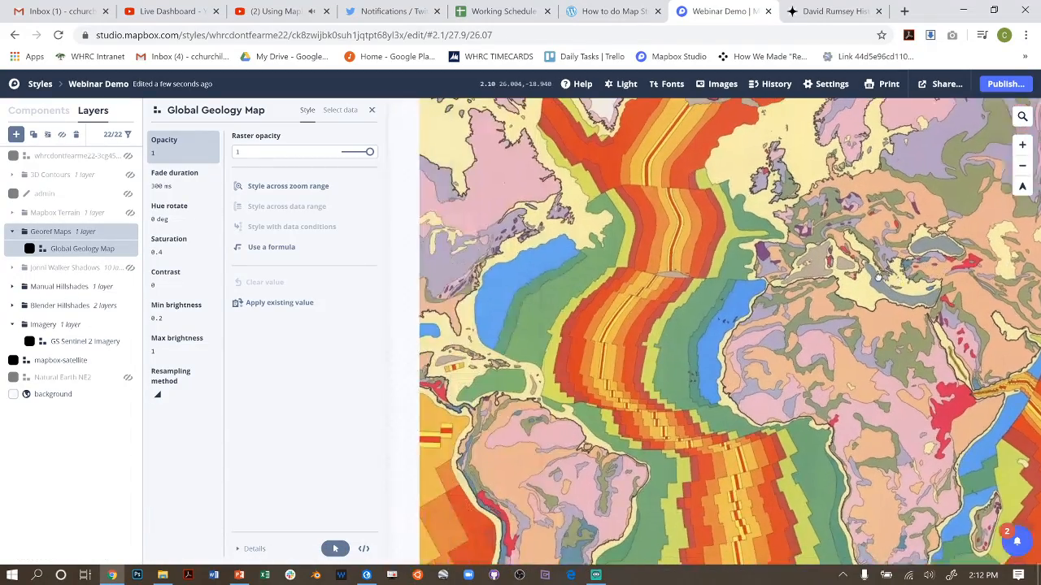
{"action": "left_click_drag", "start_coordinate": [665, 286], "coordinate": [852, 256]}
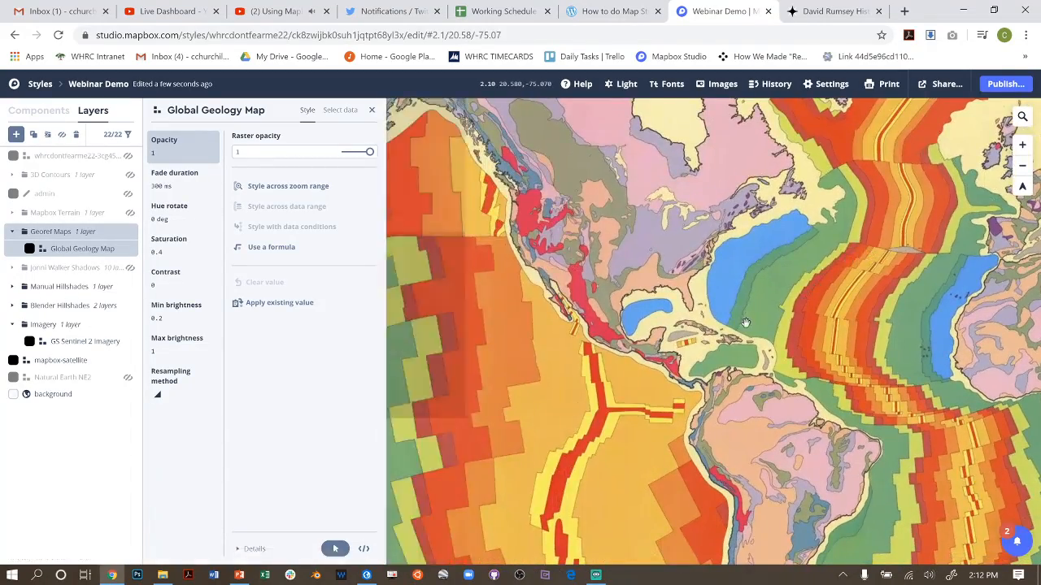
{"action": "left_click_drag", "start_coordinate": [786, 262], "coordinate": [532, 172]}
{"action": "left_click_drag", "start_coordinate": [590, 259], "coordinate": [435, 269]}
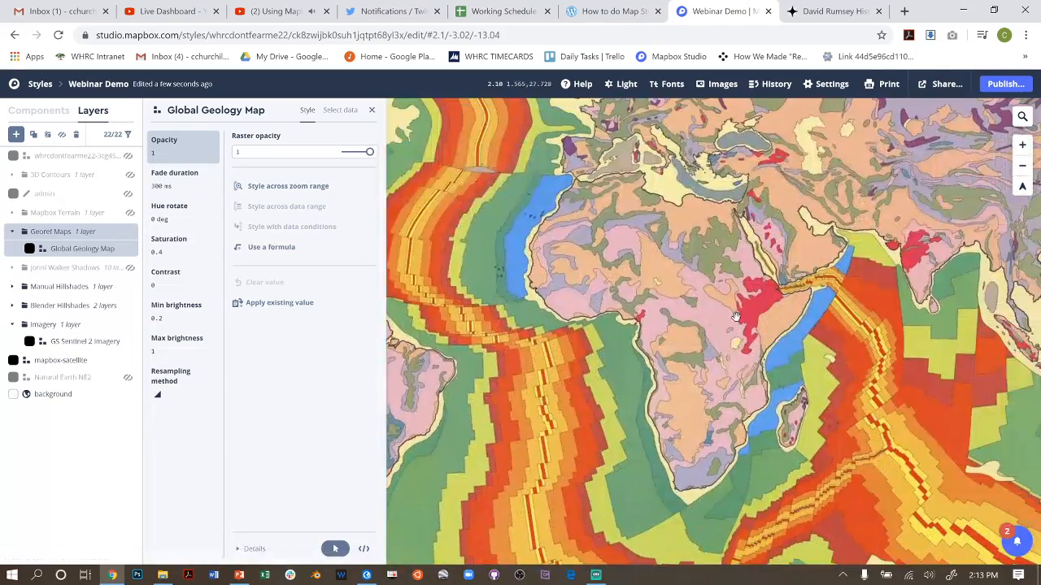
Tilt the map to a 60-degree pitch and examine the geology of Africa and southern Asia in perspective
{"action": "left_click_drag", "start_coordinate": [754, 282], "coordinate": [757, 214]}
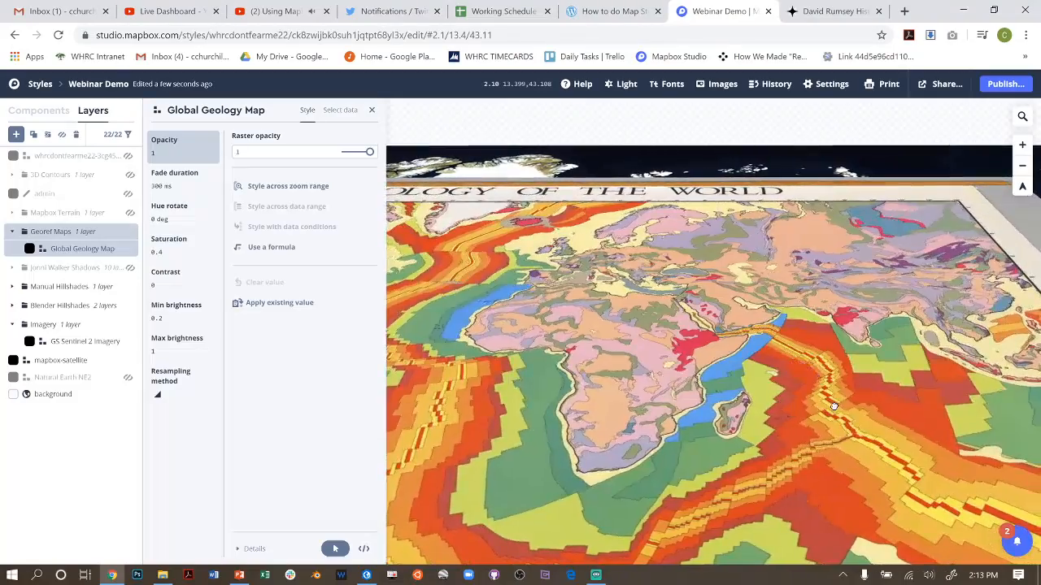
{"action": "left_click_drag", "start_coordinate": [833, 407], "coordinate": [773, 332]}
{"action": "scroll", "coordinate": [772, 330], "scroll_direction": "up", "scroll_amount": 4}
{"action": "left_click_drag", "start_coordinate": [801, 284], "coordinate": [745, 395]}
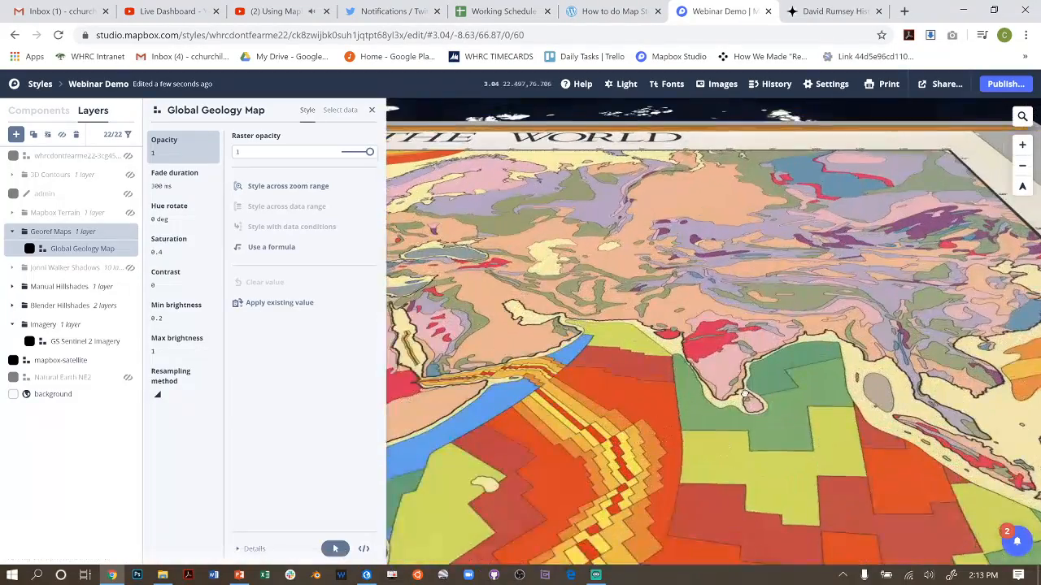
{"action": "left_click_drag", "start_coordinate": [587, 342], "coordinate": [773, 391]}
{"action": "left_click_drag", "start_coordinate": [622, 400], "coordinate": [786, 297]}
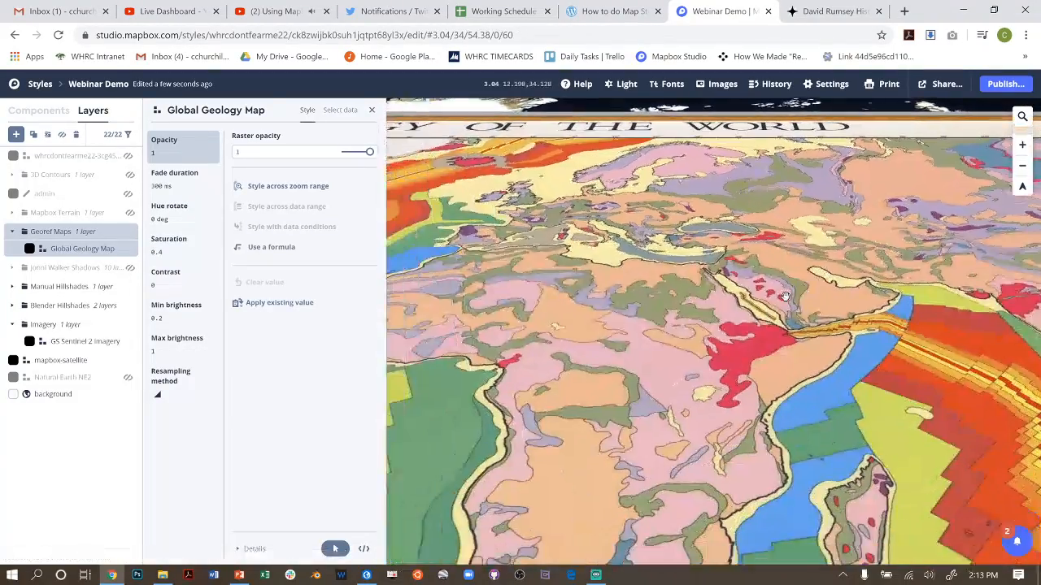
Show the admin boundary lines over the tilted geology map to examine the overlay, and hide them again
{"action": "left_click", "coordinate": [48, 196]}
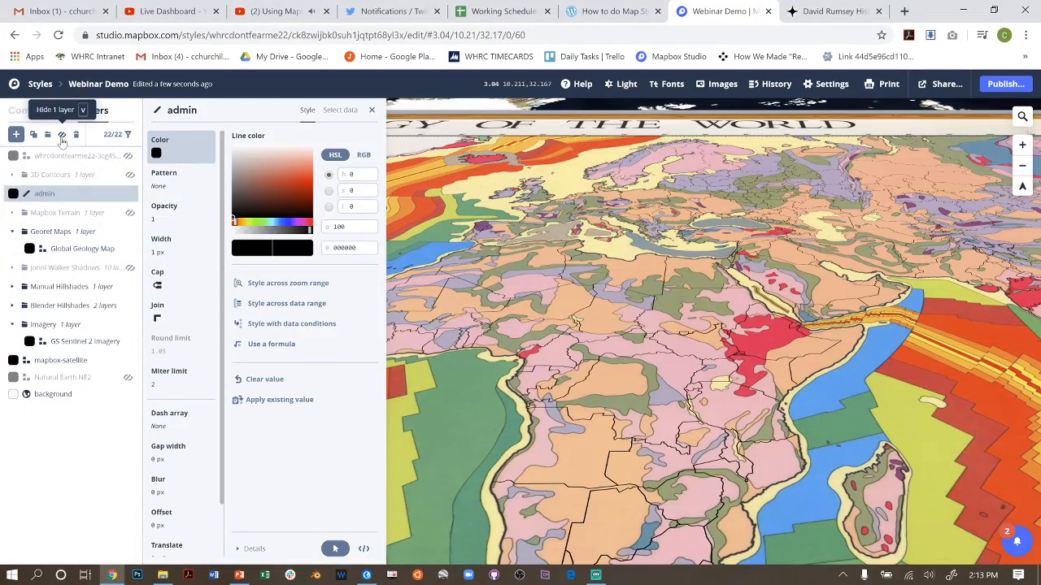
{"action": "left_click_drag", "start_coordinate": [689, 468], "coordinate": [681, 413]}
{"action": "left_click_drag", "start_coordinate": [921, 294], "coordinate": [840, 382]}
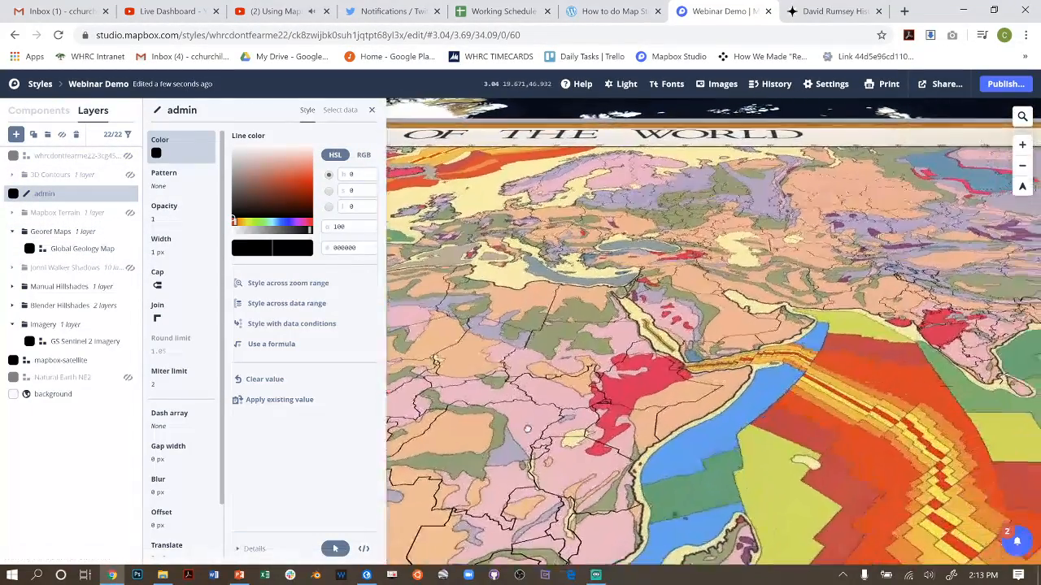
{"action": "left_click", "coordinate": [61, 136]}
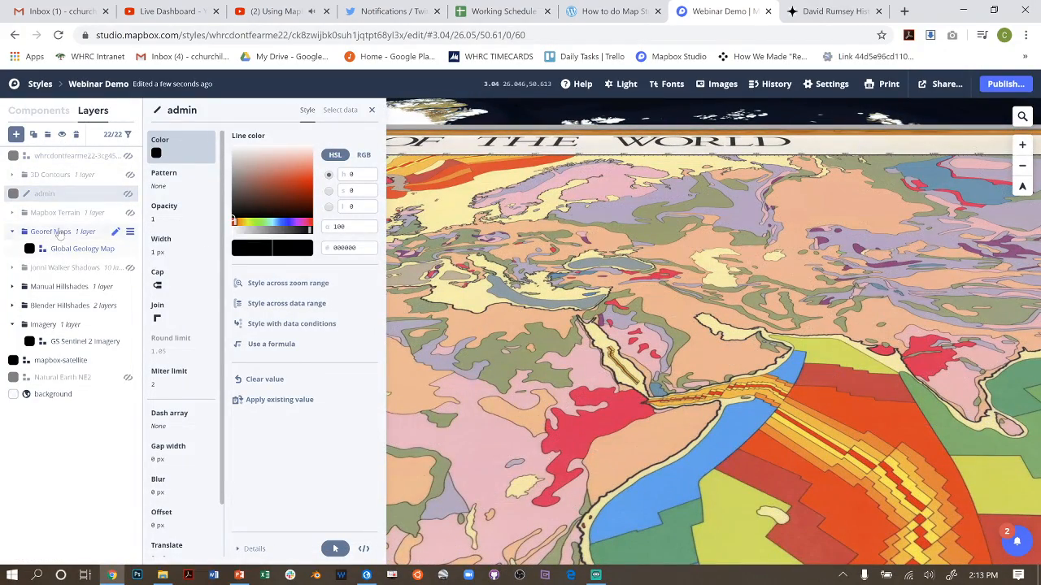
Select the Global Geology Map layer and examine its geology across Africa, the Atlantic, the Caribbean and North America
{"action": "left_click", "coordinate": [59, 235]}
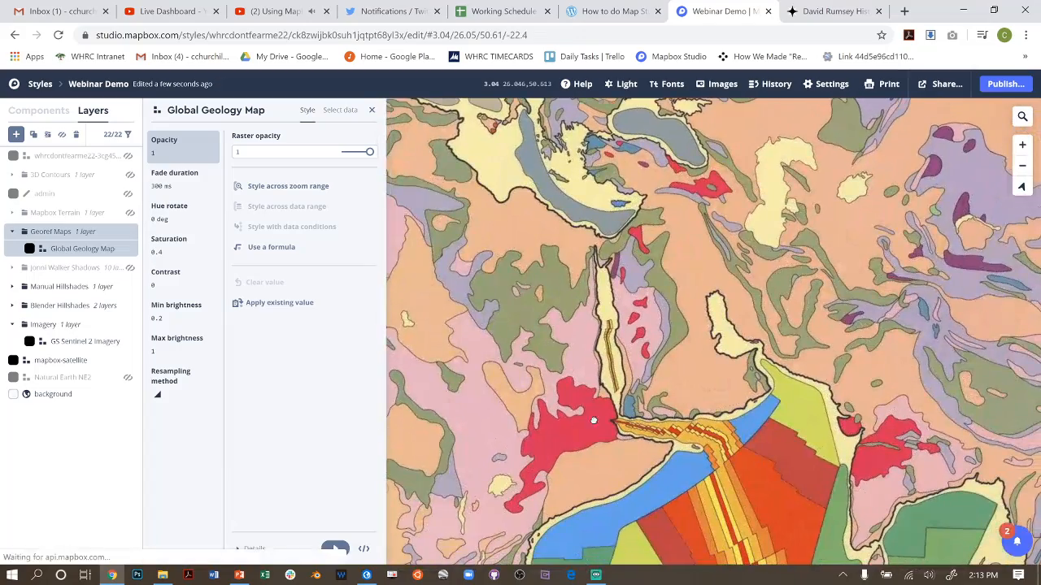
{"action": "left_click_drag", "start_coordinate": [594, 421], "coordinate": [751, 367]}
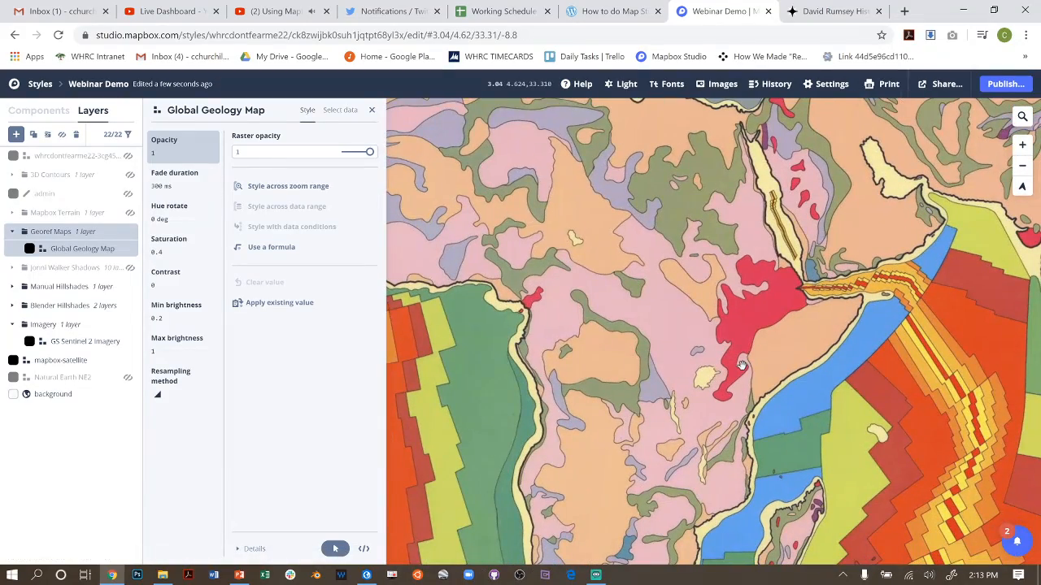
{"action": "left_click_drag", "start_coordinate": [536, 288], "coordinate": [620, 294]}
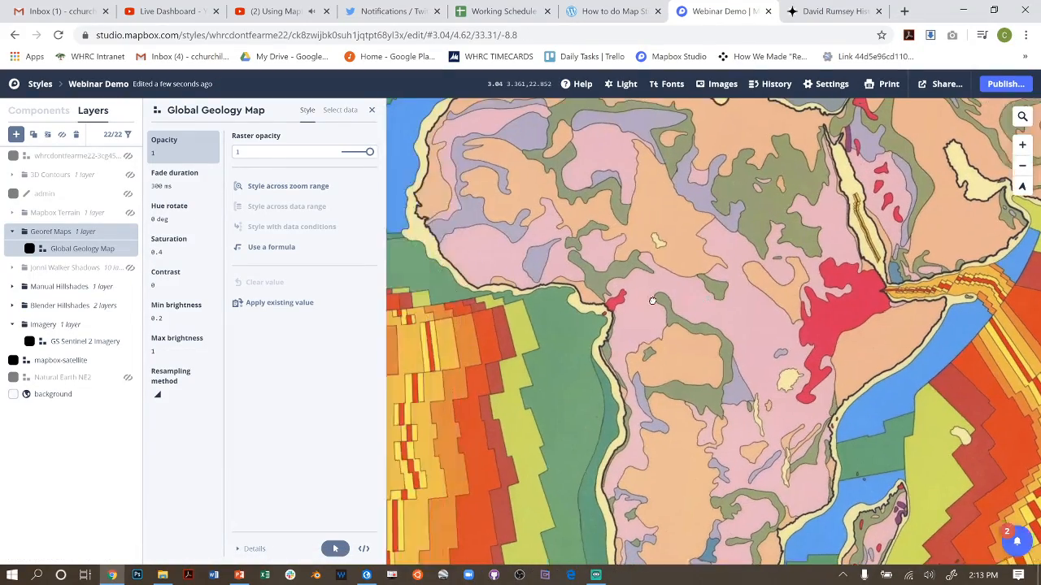
{"action": "left_click_drag", "start_coordinate": [486, 261], "coordinate": [648, 281]}
{"action": "left_click_drag", "start_coordinate": [447, 256], "coordinate": [766, 337]}
{"action": "left_click_drag", "start_coordinate": [400, 265], "coordinate": [615, 431]}
{"action": "left_click_drag", "start_coordinate": [581, 259], "coordinate": [626, 305]}
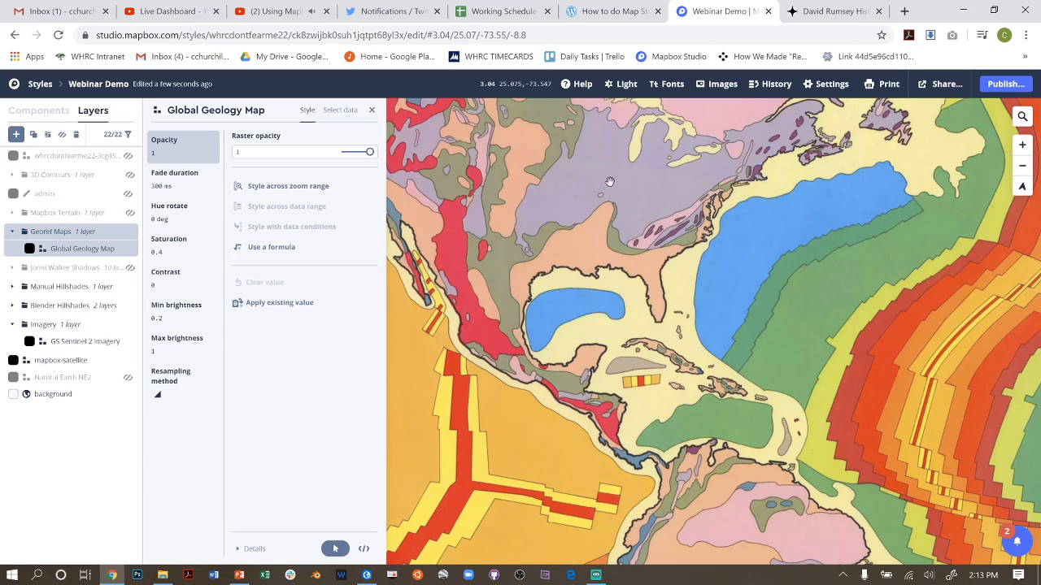
{"action": "left_click_drag", "start_coordinate": [396, 139], "coordinate": [567, 296]}
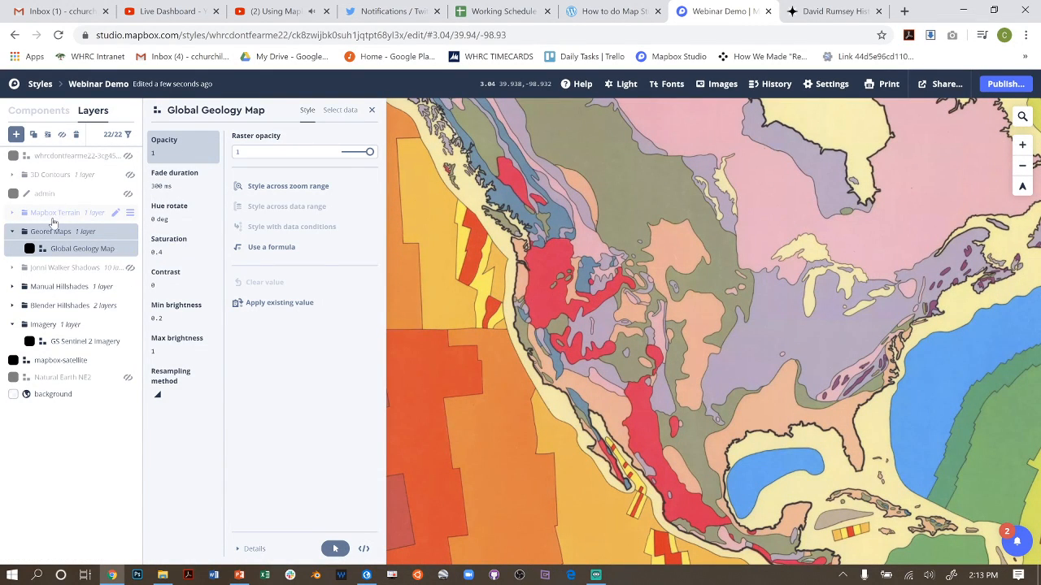
Hide the Georef Maps group and open the Tuscany Hillshade layer in the Manual Hillshades group
{"action": "left_click", "coordinate": [12, 232]}
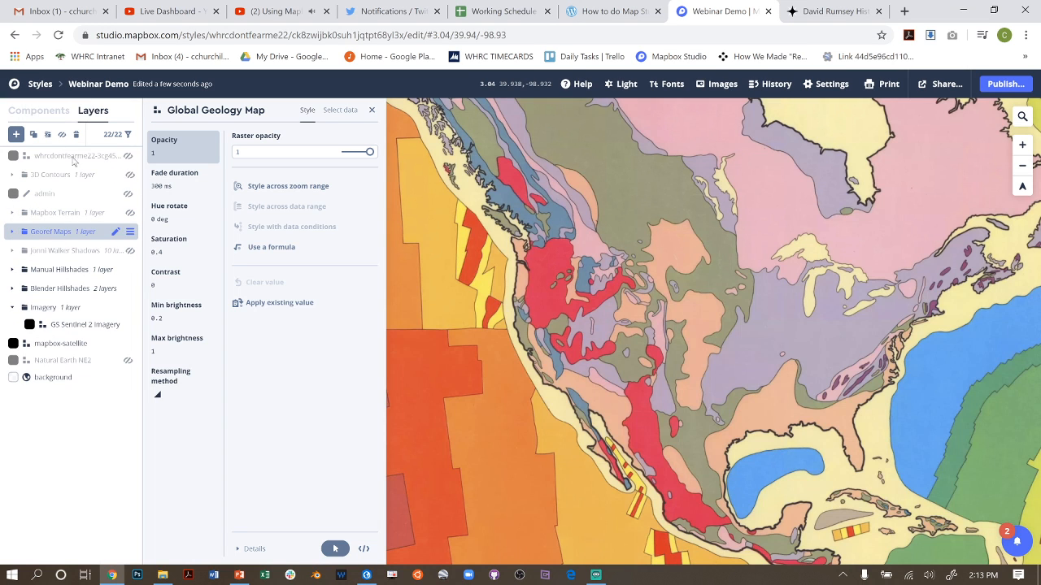
{"action": "left_click", "coordinate": [62, 134]}
{"action": "left_click", "coordinate": [12, 270]}
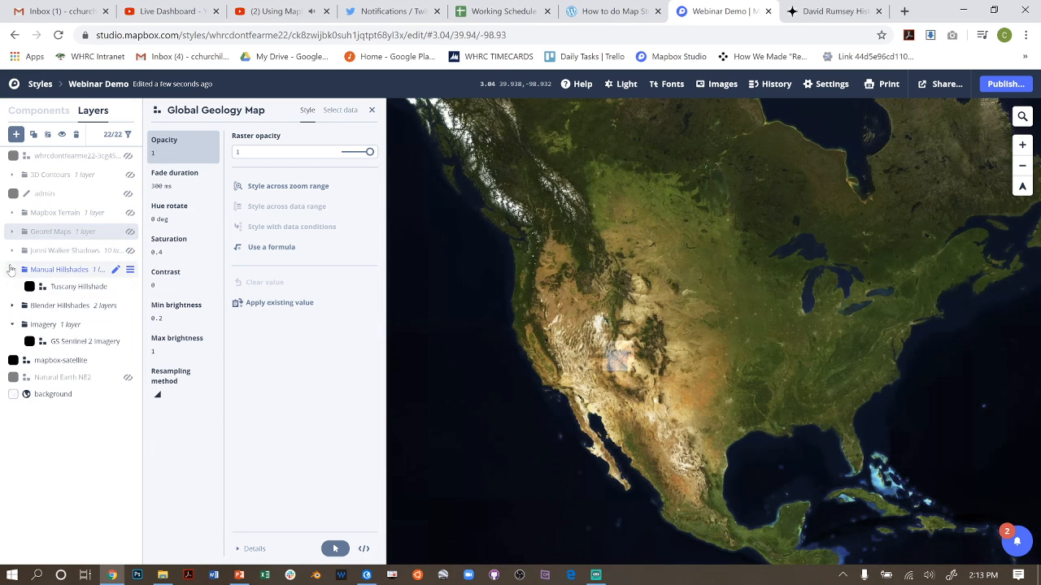
{"action": "left_click", "coordinate": [75, 287]}
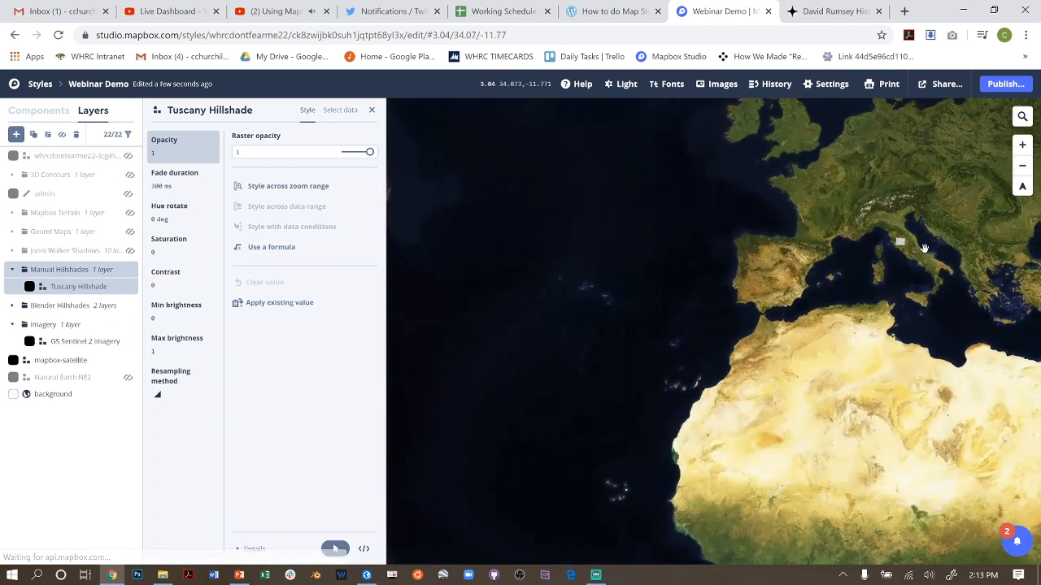
Examine the Tuscany hillshade in central Italy up close, both from overhead and in a rotated, tilted view
{"action": "scroll", "coordinate": [743, 175], "scroll_direction": "up", "scroll_amount": 5}
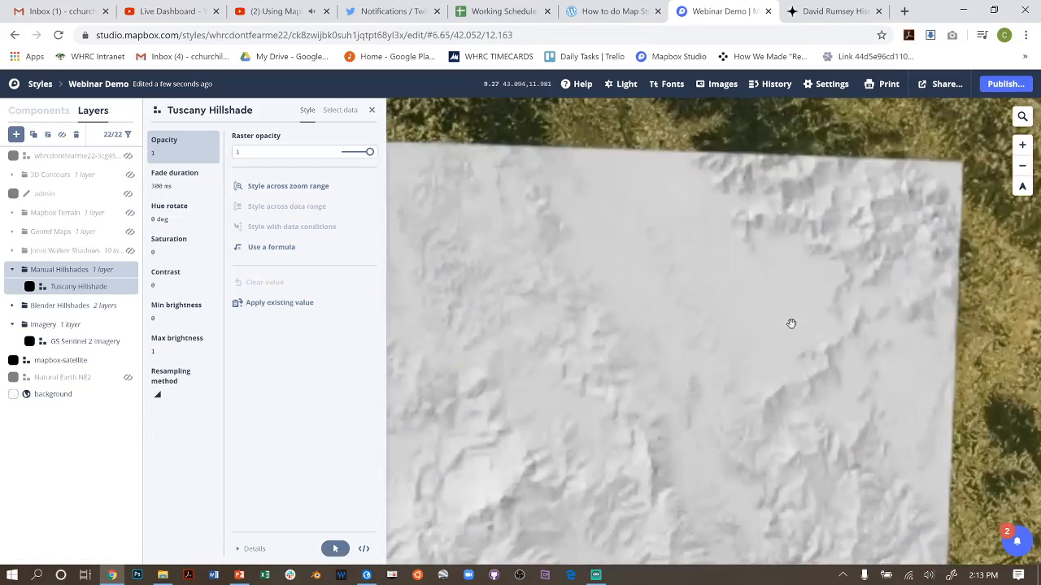
{"action": "scroll", "coordinate": [835, 297], "scroll_direction": "down", "scroll_amount": 2}
{"action": "scroll", "coordinate": [902, 308], "scroll_direction": "up", "scroll_amount": 1}
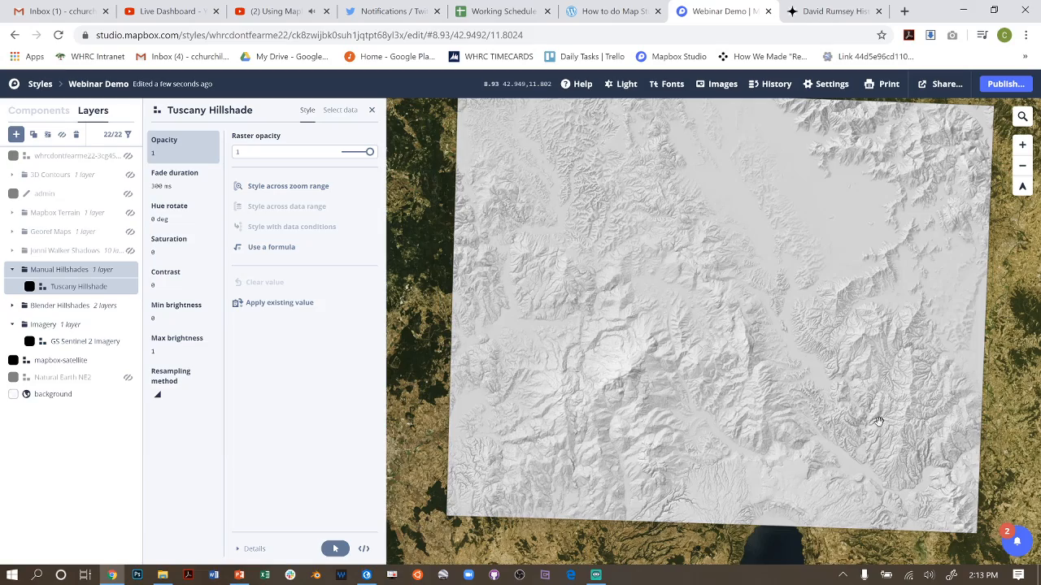
{"action": "left_click_drag", "start_coordinate": [851, 516], "coordinate": [811, 392]}
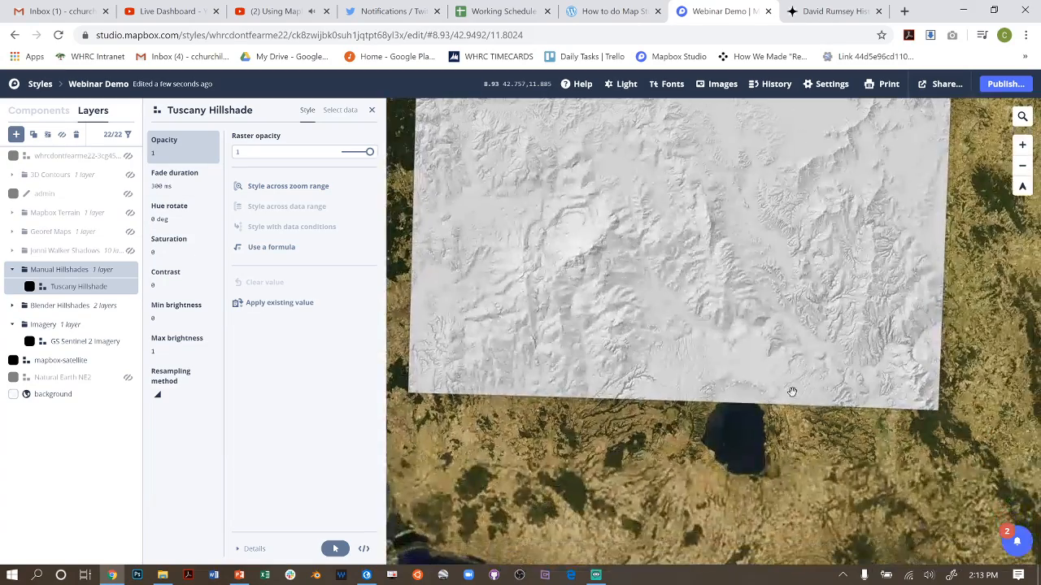
{"action": "left_click_drag", "start_coordinate": [719, 155], "coordinate": [691, 313]}
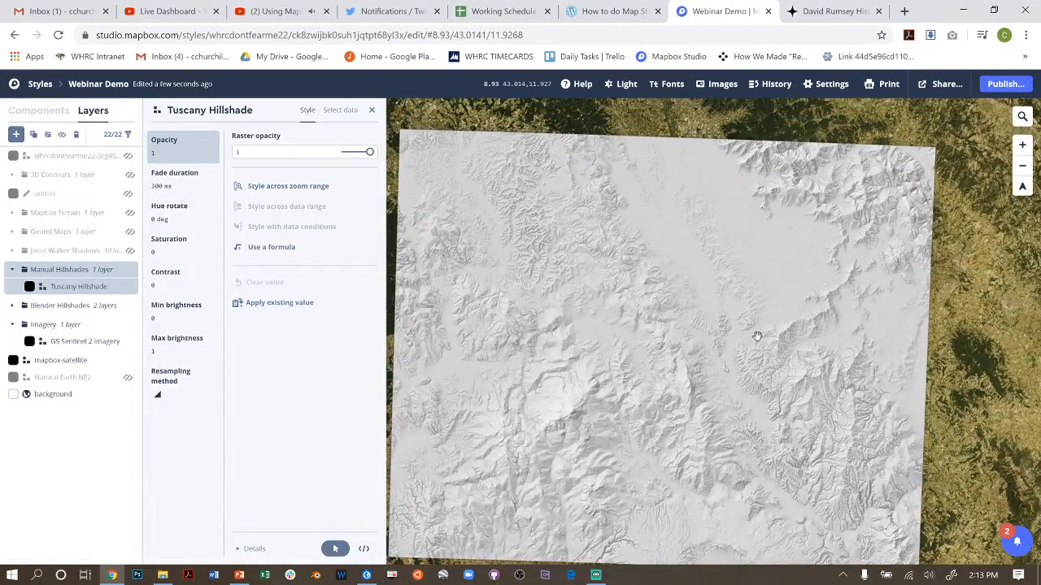
{"action": "left_click_drag", "start_coordinate": [757, 336], "coordinate": [730, 285]}
{"action": "left_click_drag", "start_coordinate": [665, 369], "coordinate": [797, 350]}
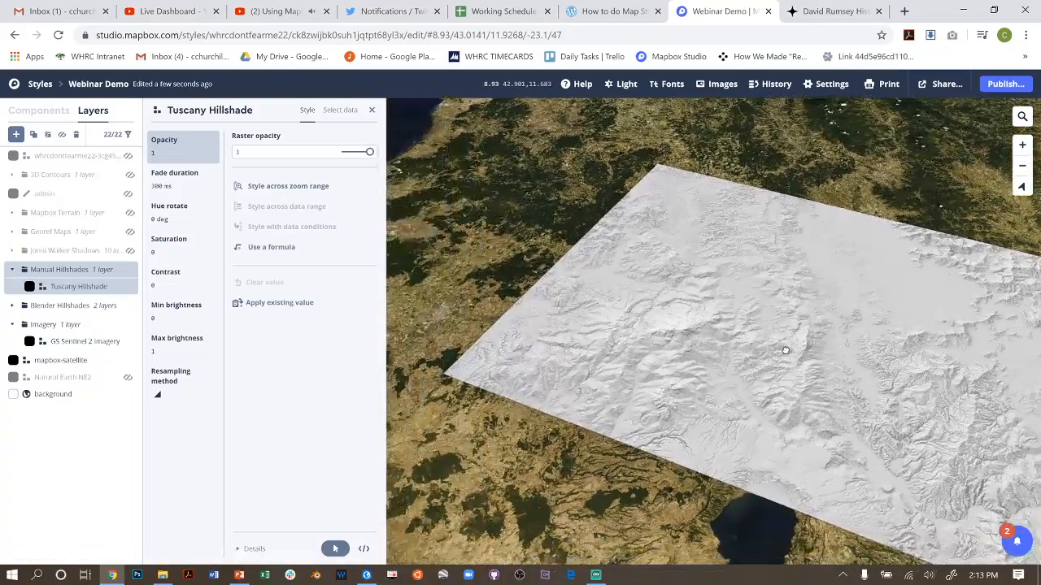
{"action": "left_click_drag", "start_coordinate": [760, 401], "coordinate": [808, 441]}
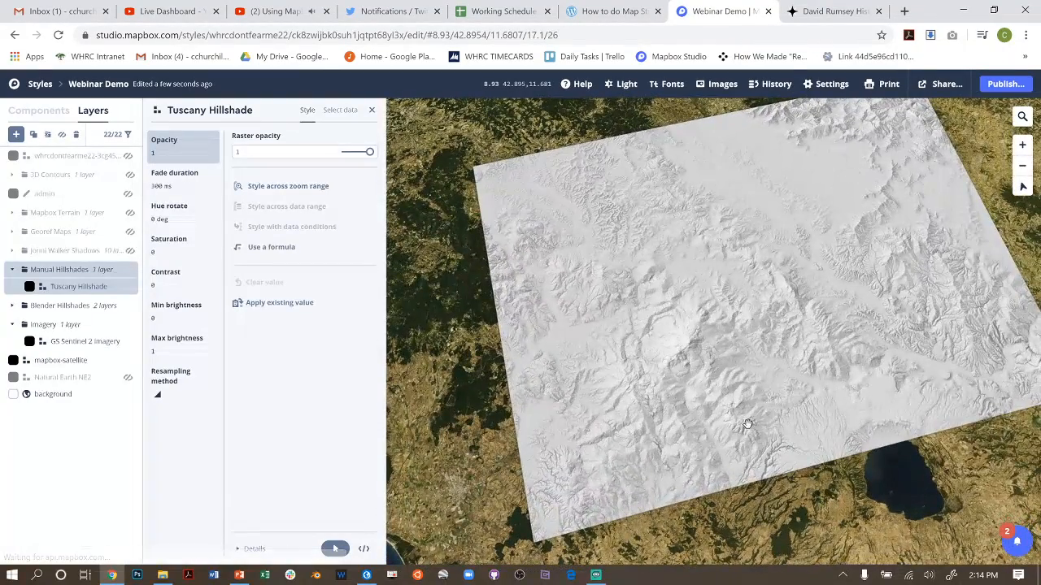
Show the Mapbox Terrain hillshade over Tuscany and the mountains to the north for comparison, and hide it again
{"action": "left_click", "coordinate": [55, 214]}
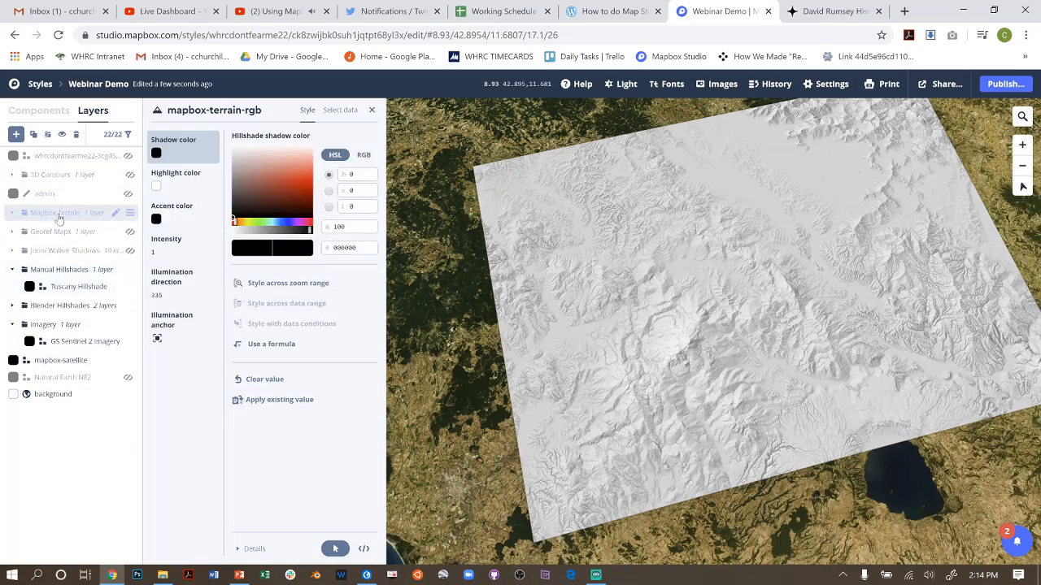
{"action": "left_click", "coordinate": [63, 136]}
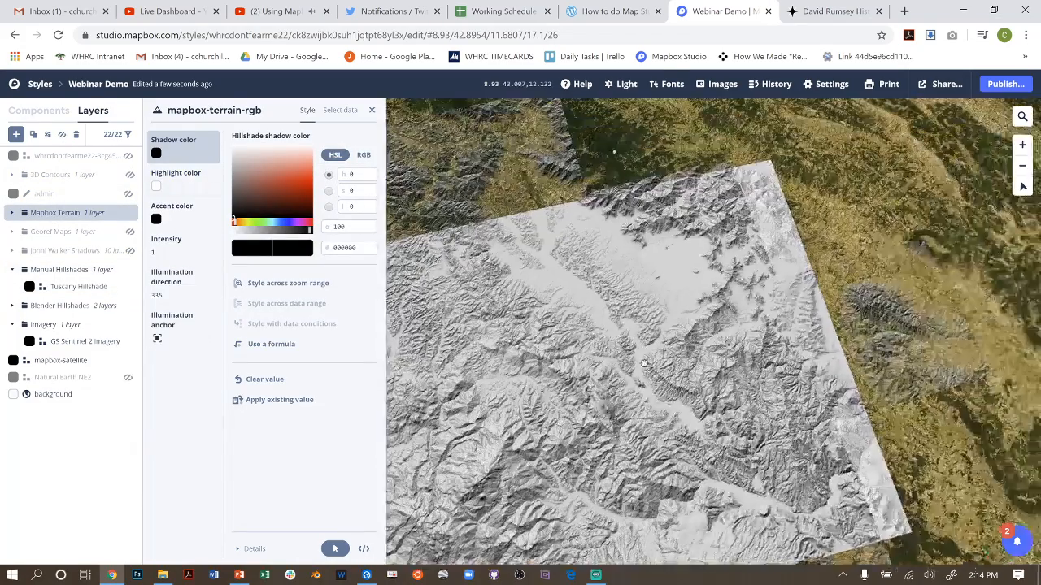
{"action": "left_click_drag", "start_coordinate": [644, 363], "coordinate": [657, 397]}
{"action": "left_click_drag", "start_coordinate": [597, 196], "coordinate": [671, 352]}
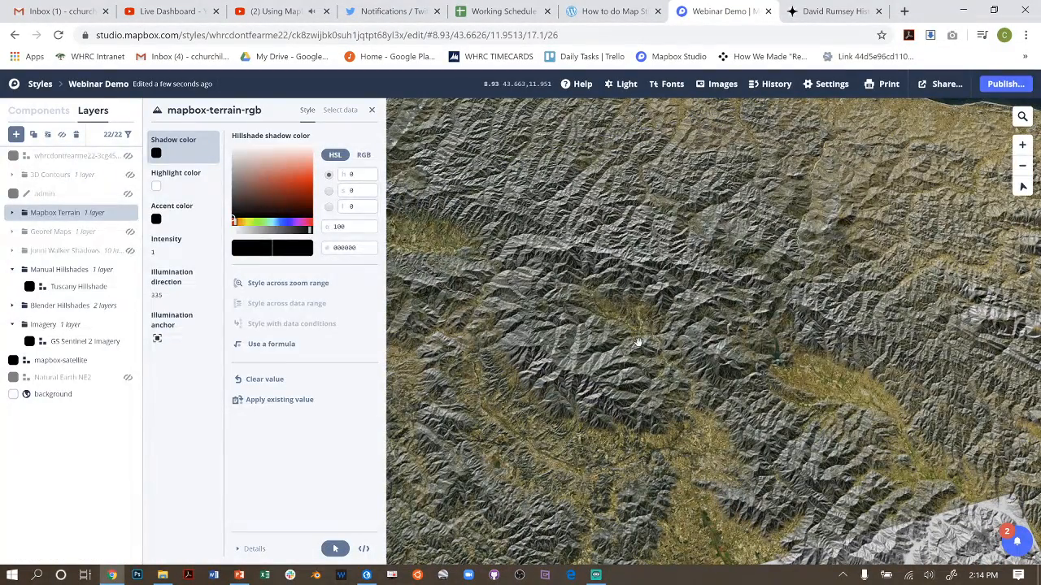
{"action": "left_click", "coordinate": [63, 137]}
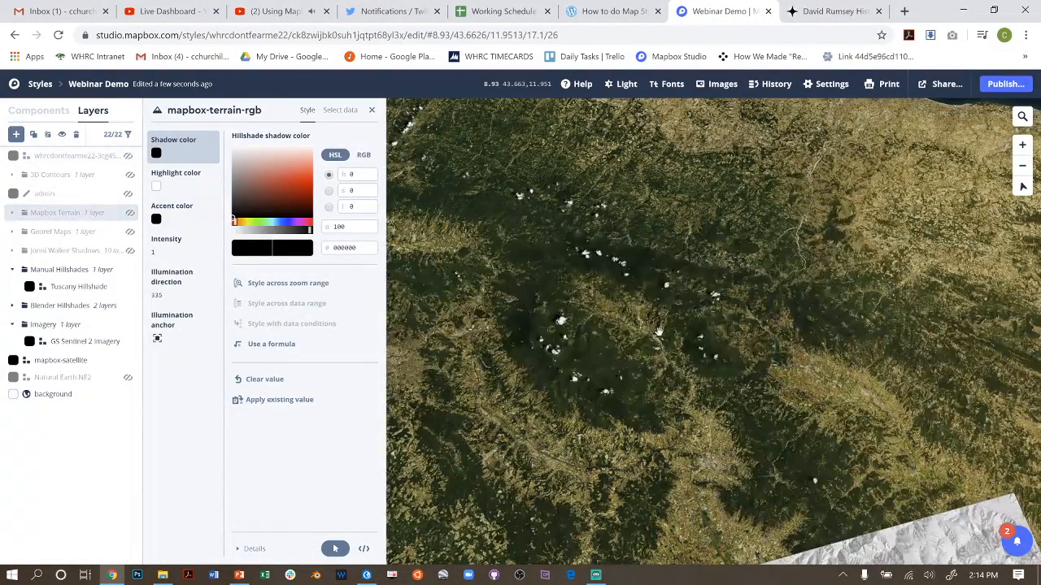
Return to the Tuscany hillshade, examine its full extent, and bring the view back to nearly north-up and overhead
{"action": "left_click_drag", "start_coordinate": [819, 443], "coordinate": [713, 236]}
{"action": "left_click_drag", "start_coordinate": [838, 344], "coordinate": [807, 279]}
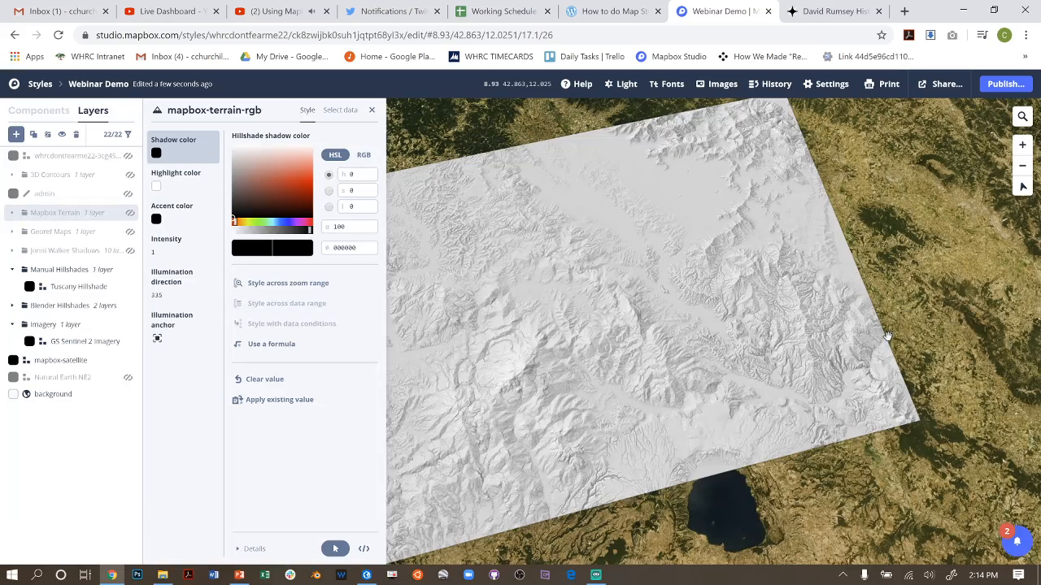
{"action": "left_click_drag", "start_coordinate": [863, 357], "coordinate": [912, 319]}
{"action": "left_click_drag", "start_coordinate": [801, 337], "coordinate": [898, 346]}
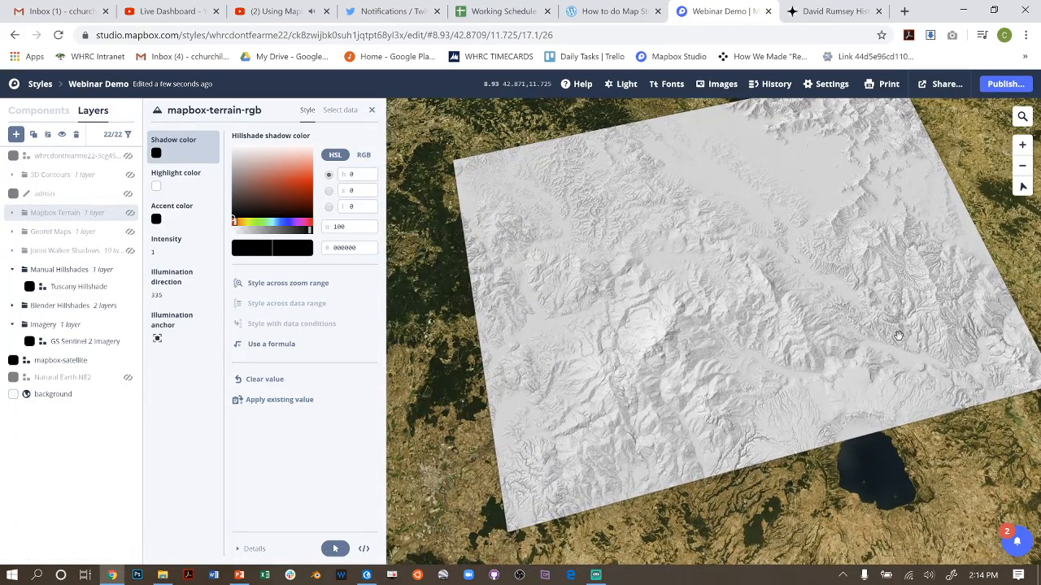
{"action": "left_click_drag", "start_coordinate": [944, 357], "coordinate": [870, 365]}
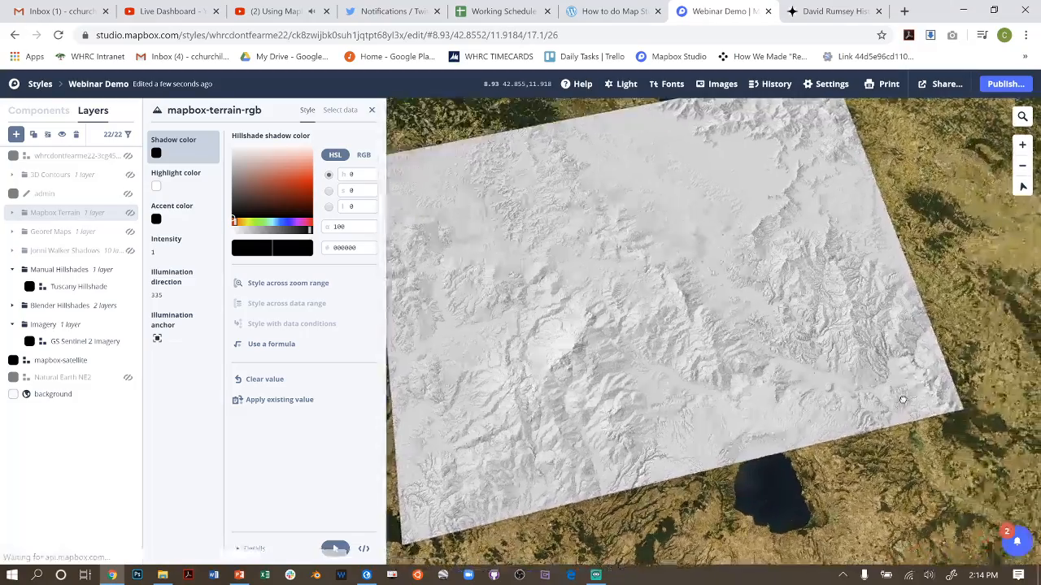
{"action": "left_click_drag", "start_coordinate": [782, 167], "coordinate": [756, 193]}
{"action": "left_click_drag", "start_coordinate": [777, 235], "coordinate": [834, 318]}
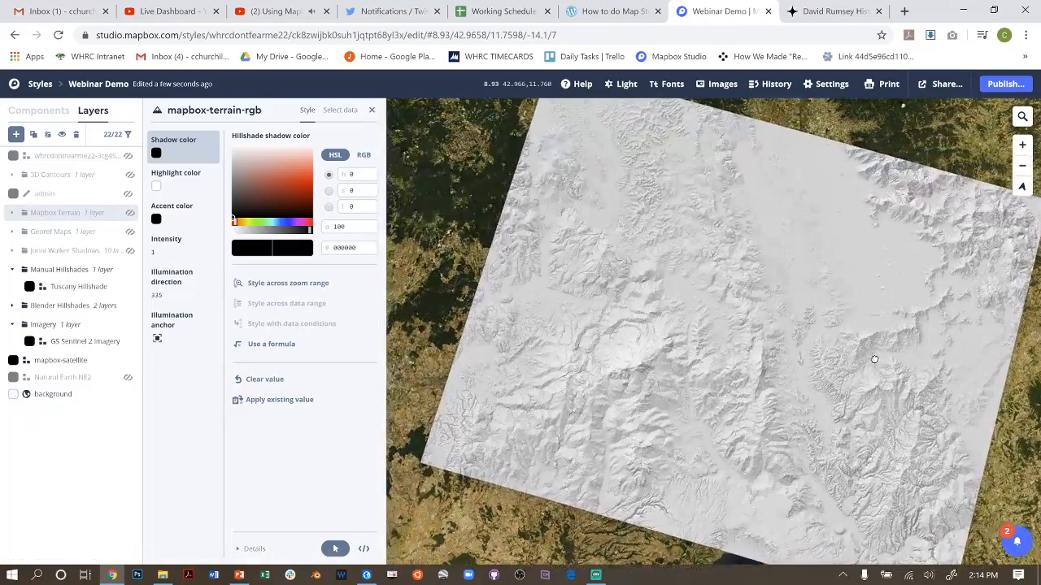
{"action": "left_click_drag", "start_coordinate": [874, 358], "coordinate": [788, 345]}
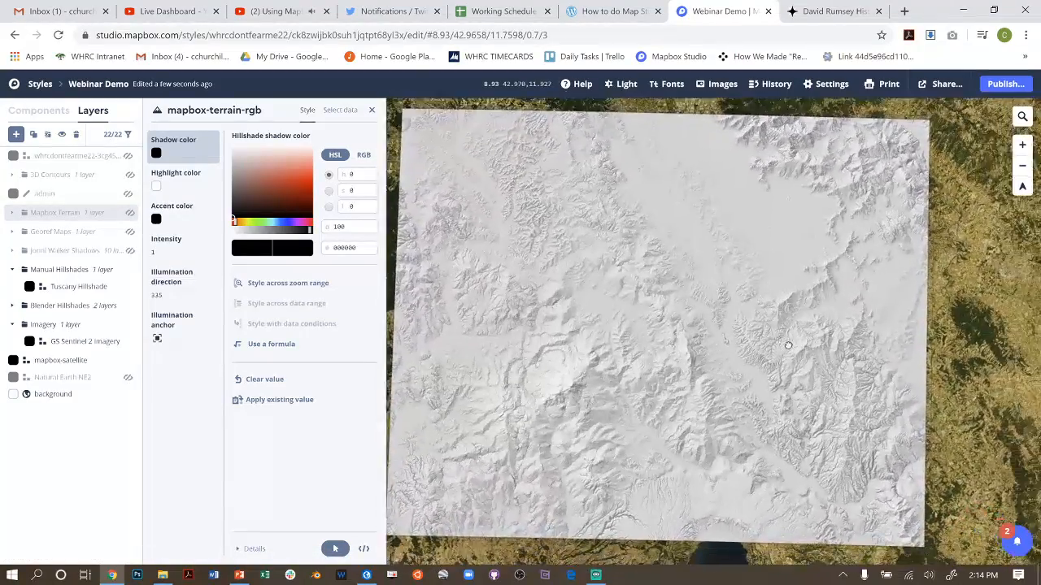
Examine the fine relief of the Tuscany hillshade's ridges and valleys at closer zoom levels
{"action": "scroll", "coordinate": [762, 287], "scroll_direction": "up", "scroll_amount": 5}
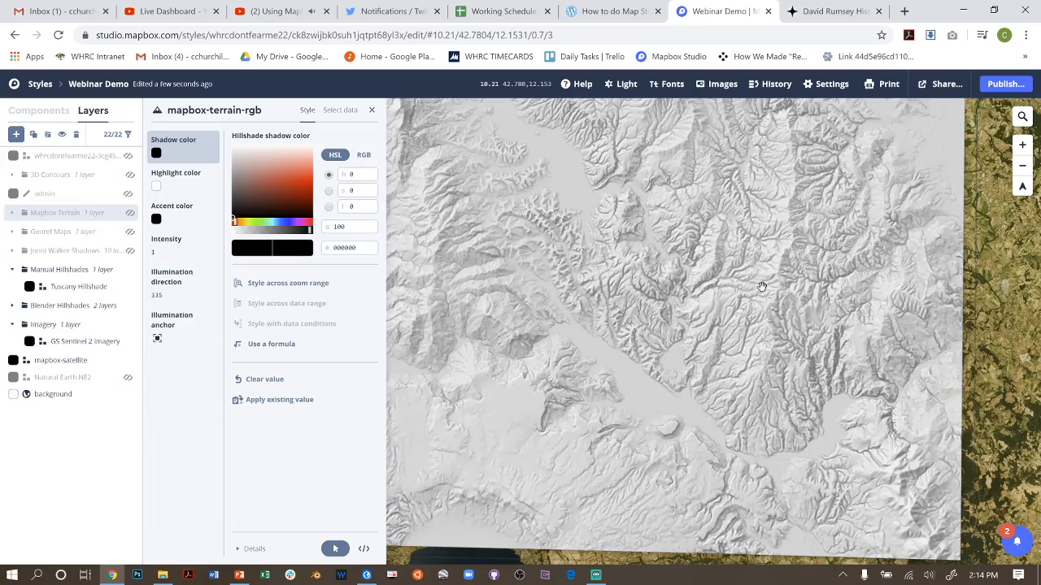
{"action": "scroll", "coordinate": [698, 255], "scroll_direction": "down", "scroll_amount": 2}
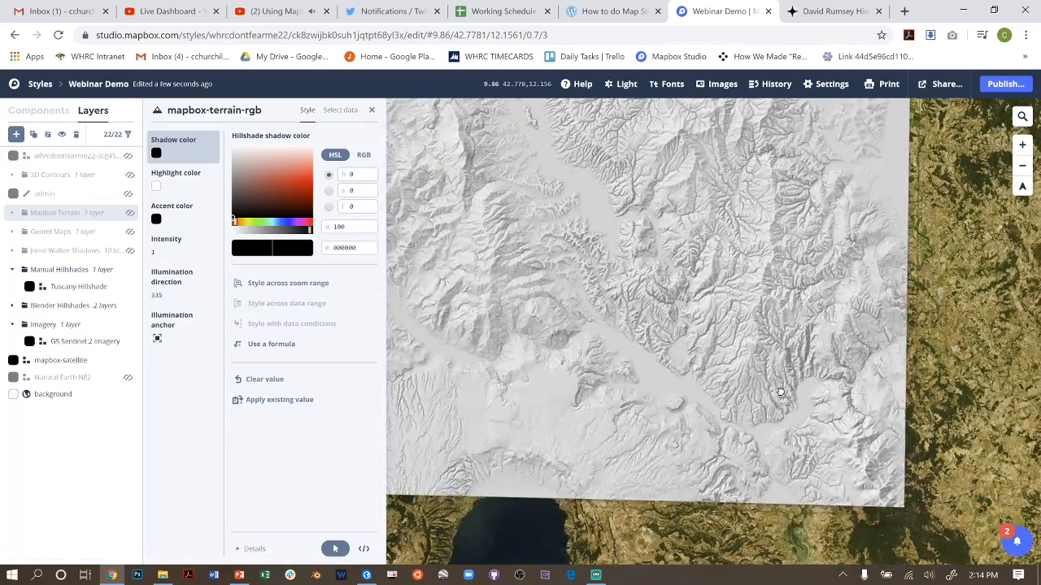
{"action": "left_click_drag", "start_coordinate": [783, 285], "coordinate": [838, 381]}
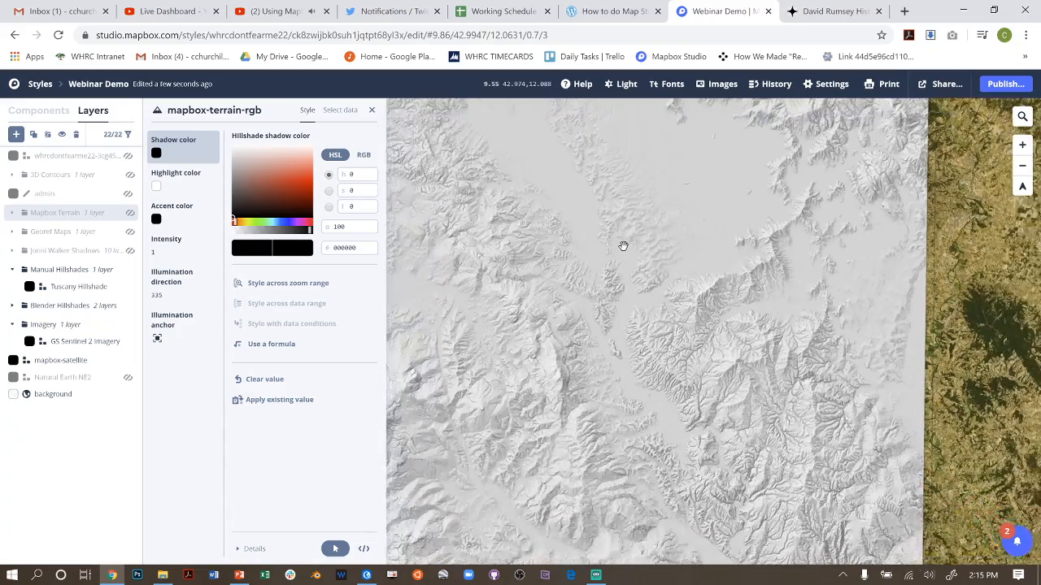
{"action": "scroll", "coordinate": [623, 242], "scroll_direction": "down", "scroll_amount": 2}
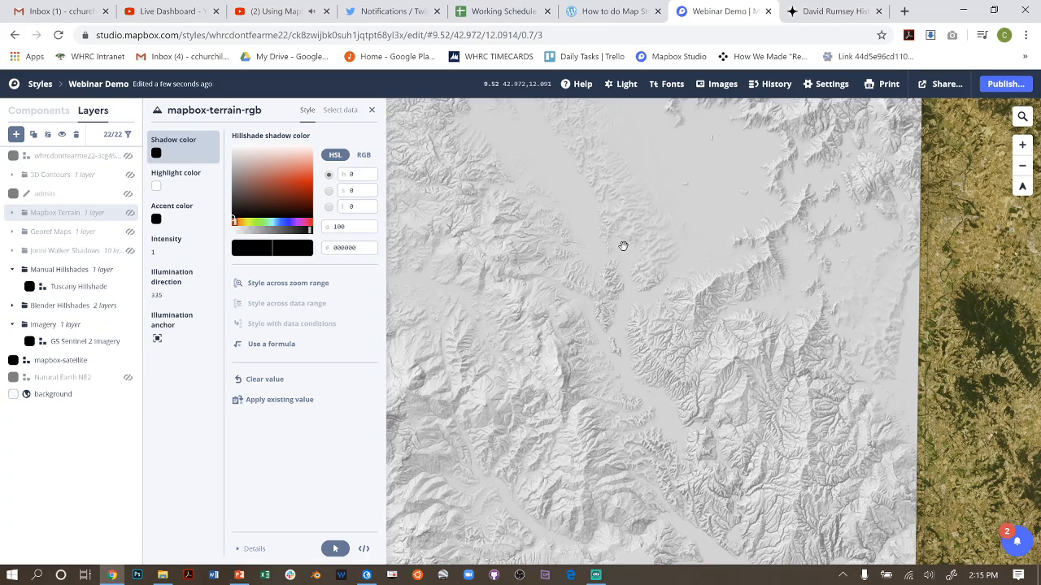
{"action": "left_click_drag", "start_coordinate": [620, 269], "coordinate": [792, 335]}
Go to the hillshade tiles in the southwestern United States and hide the GS Sentinel 2 Imagery layer there
{"action": "scroll", "coordinate": [777, 362], "scroll_direction": "down", "scroll_amount": 10}
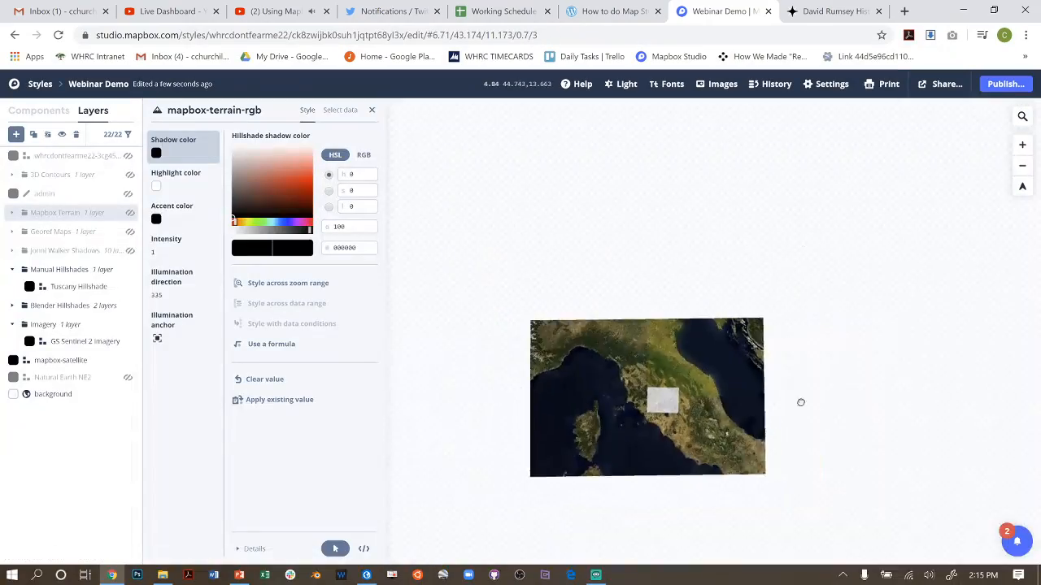
{"action": "left_click_drag", "start_coordinate": [801, 402], "coordinate": [712, 355]}
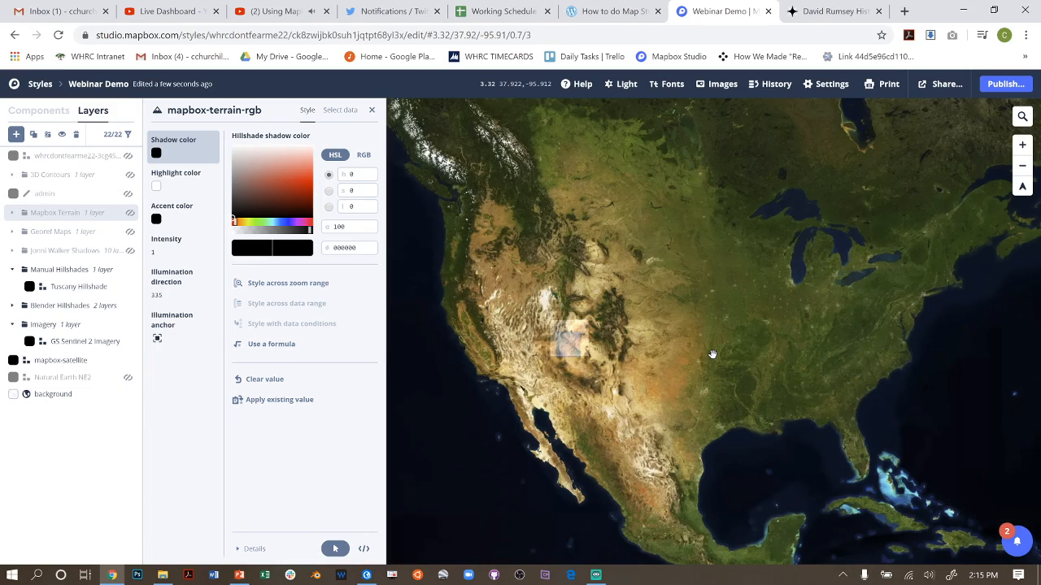
{"action": "scroll", "coordinate": [569, 329], "scroll_direction": "up", "scroll_amount": 6}
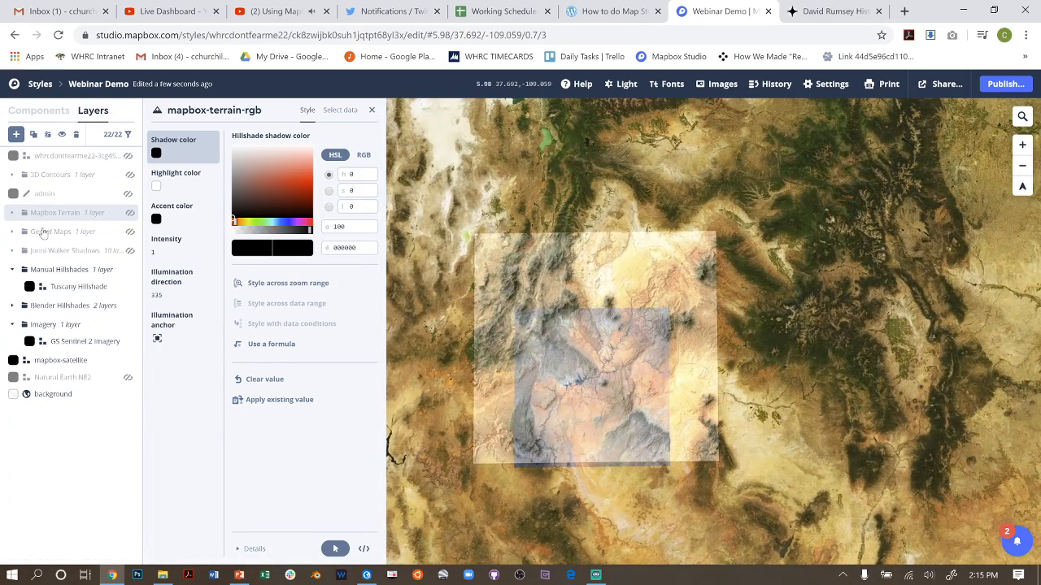
{"action": "left_click", "coordinate": [12, 269]}
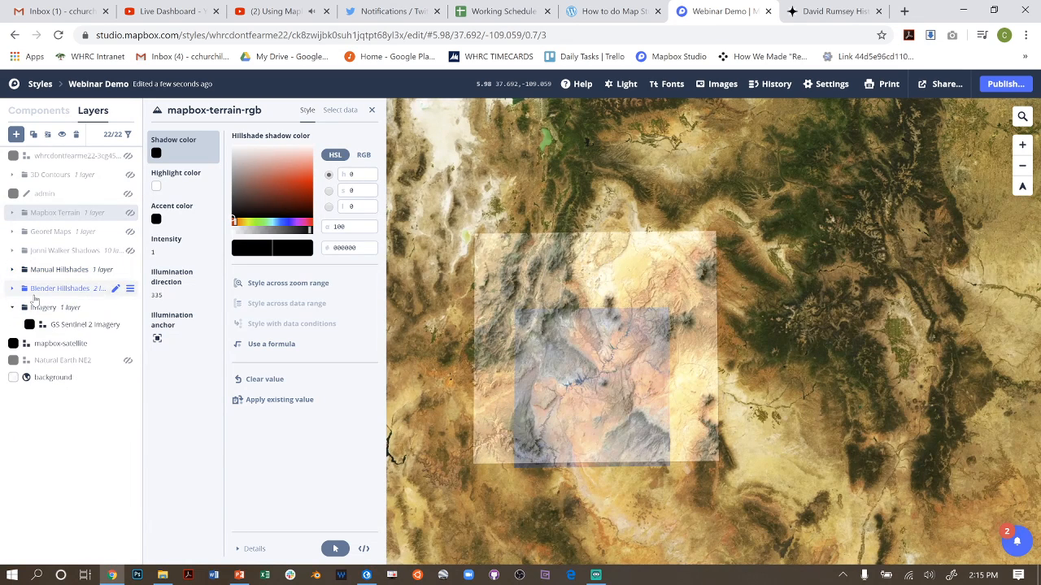
{"action": "left_click", "coordinate": [61, 324]}
{"action": "left_click", "coordinate": [61, 134]}
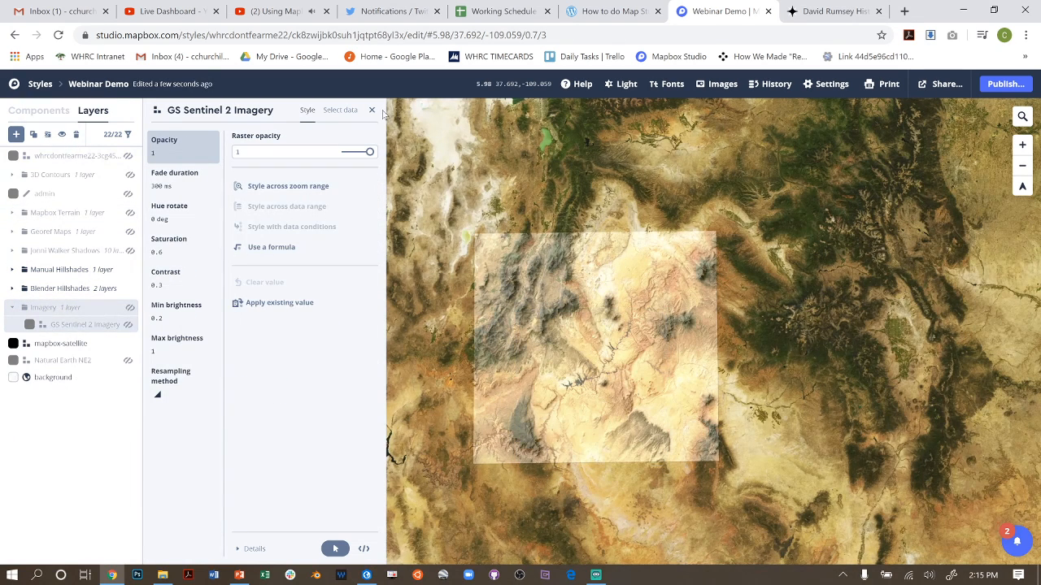
Examine the Blender hillshade over the satellite imagery in Utah, checking its edges, ridges and canyons from overhead and in a tilted view
{"action": "left_click", "coordinate": [371, 110]}
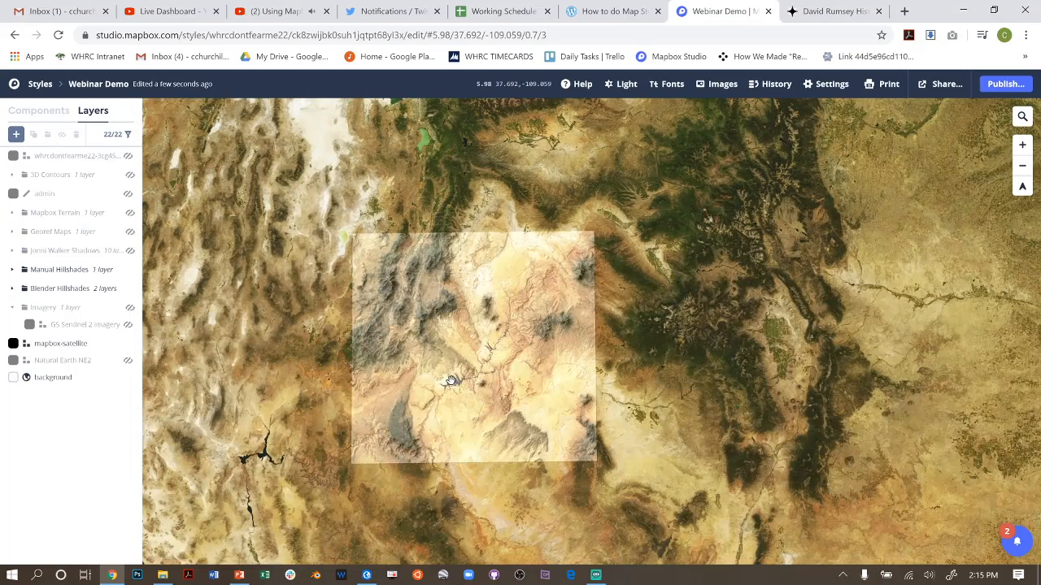
{"action": "scroll", "coordinate": [442, 364], "scroll_direction": "up", "scroll_amount": 5}
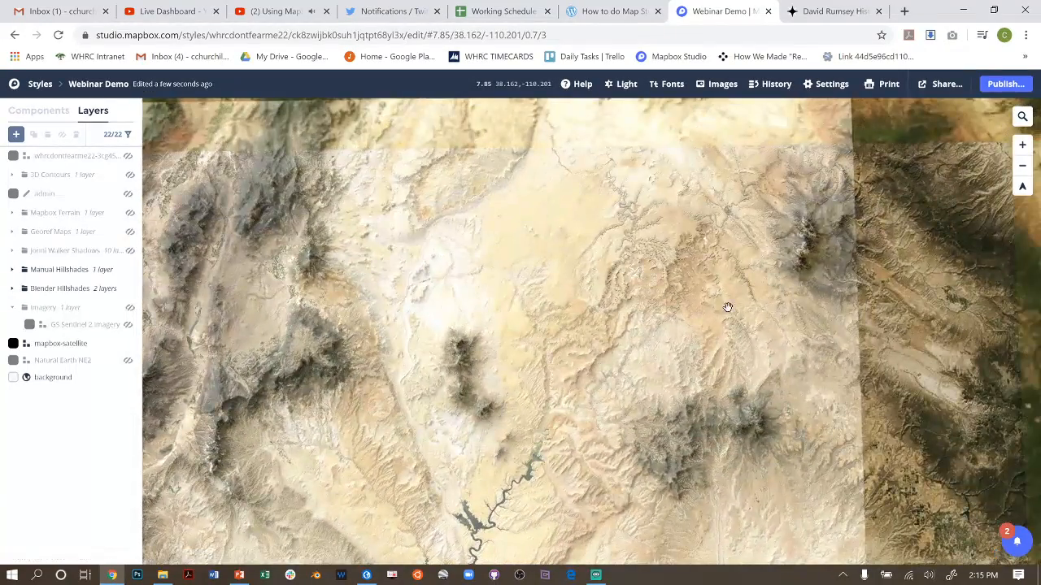
{"action": "left_click_drag", "start_coordinate": [751, 225], "coordinate": [734, 374]}
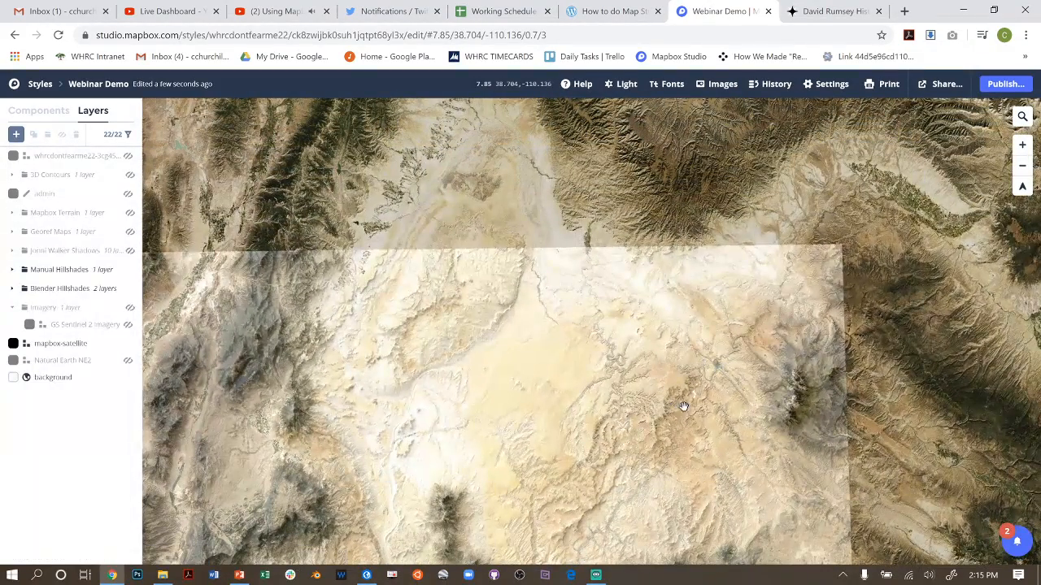
{"action": "left_click_drag", "start_coordinate": [549, 435], "coordinate": [622, 398]}
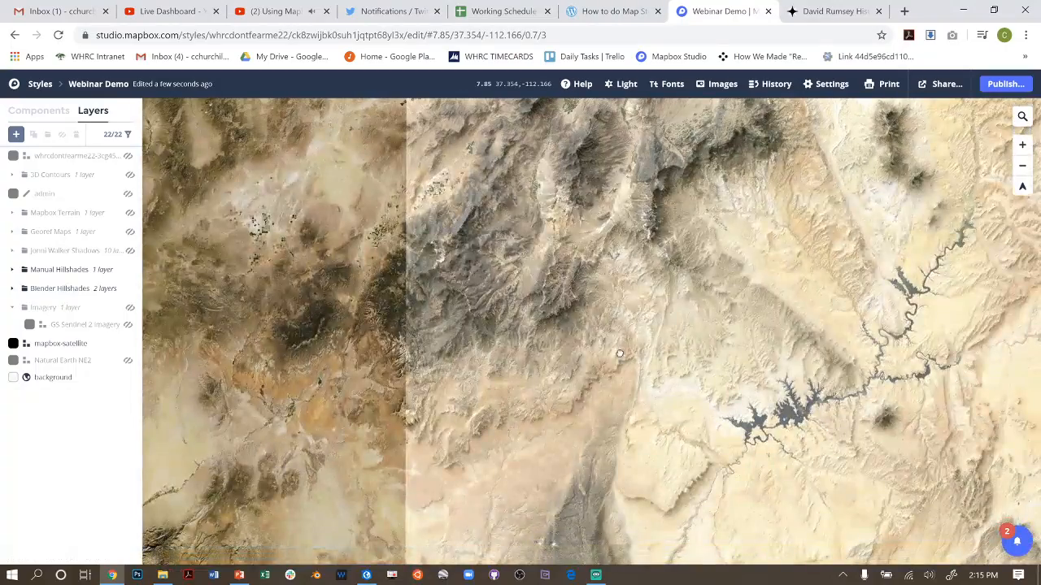
{"action": "left_click_drag", "start_coordinate": [691, 382], "coordinate": [650, 546]}
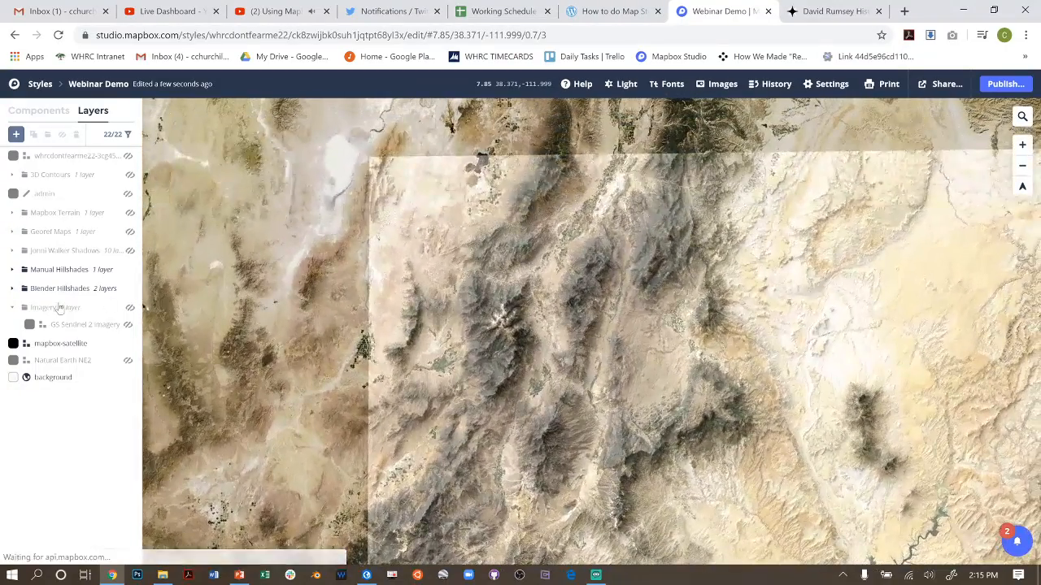
{"action": "left_click_drag", "start_coordinate": [604, 349], "coordinate": [515, 408]}
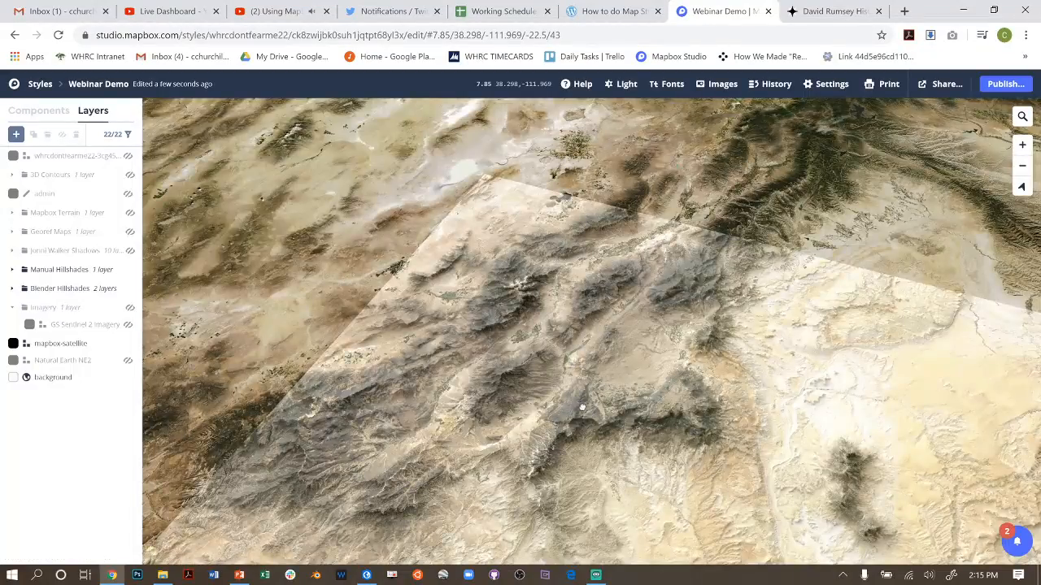
{"action": "left_click_drag", "start_coordinate": [582, 406], "coordinate": [450, 246]}
{"action": "left_click_drag", "start_coordinate": [470, 494], "coordinate": [516, 434]}
{"action": "scroll", "coordinate": [515, 434], "scroll_direction": "up", "scroll_amount": 4}
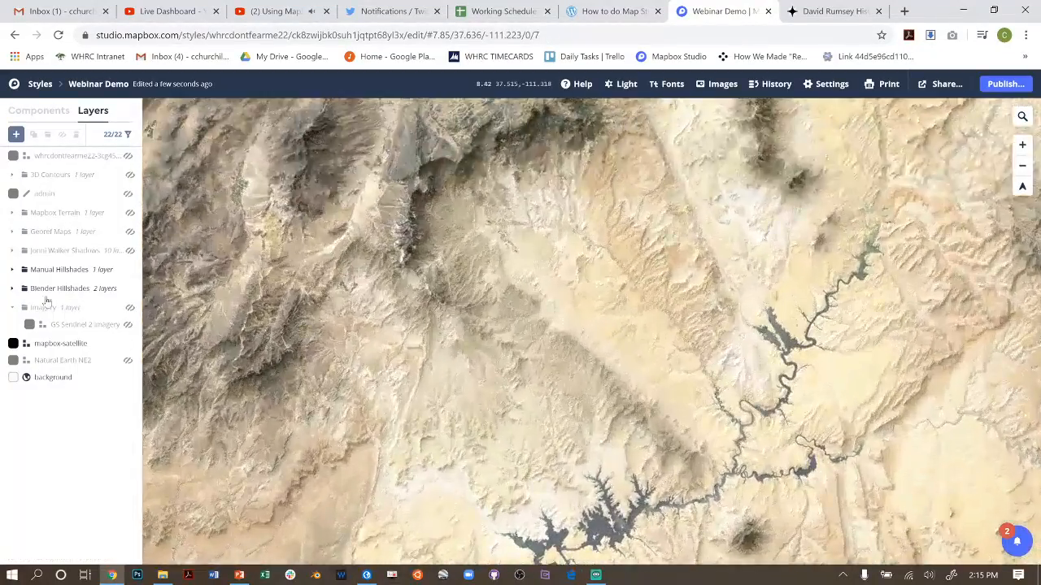
Expand the Blender Hillshades group, review the style properties of GSE Blended and GSE Unblended, and inspect the mountains farther north
{"action": "left_click", "coordinate": [12, 289]}
{"action": "left_click", "coordinate": [66, 305]}
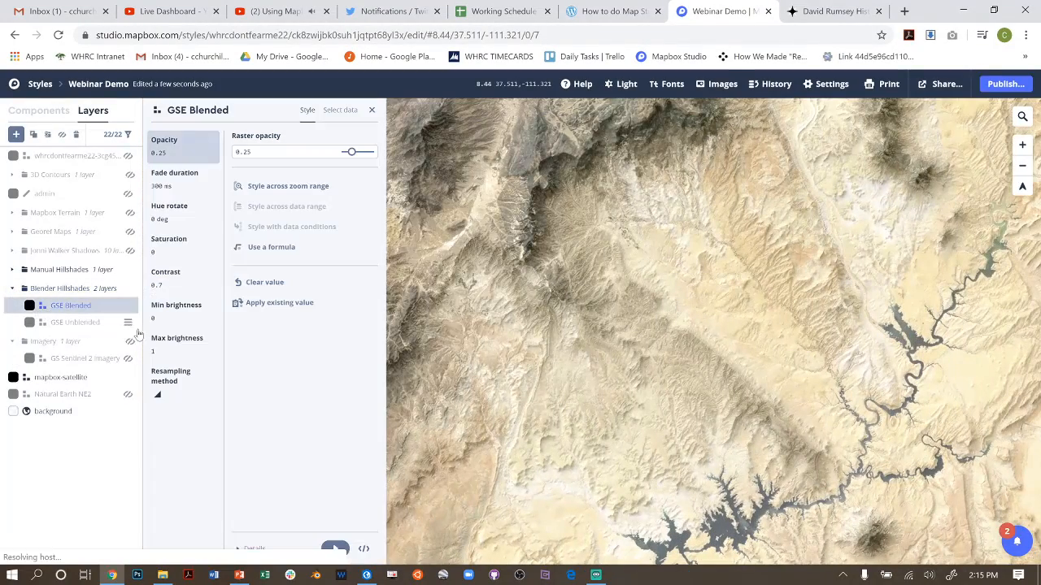
{"action": "left_click", "coordinate": [96, 323]}
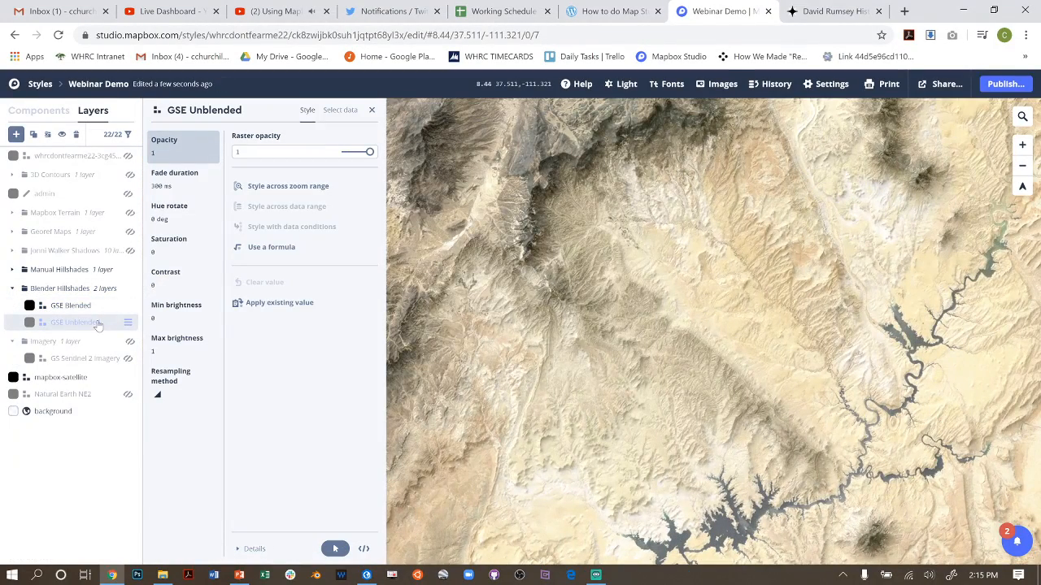
{"action": "left_click", "coordinate": [371, 110]}
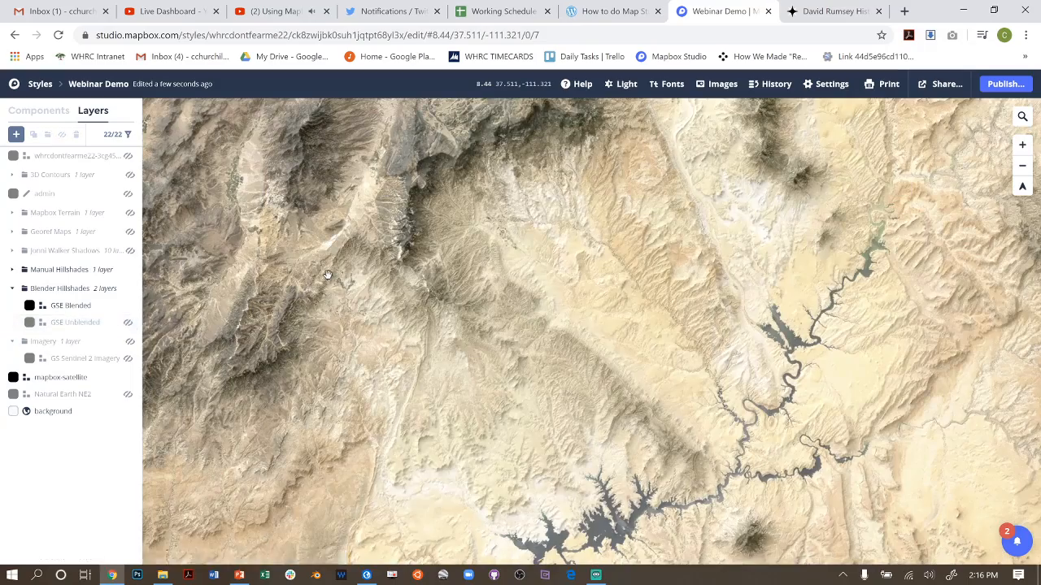
{"action": "left_click_drag", "start_coordinate": [366, 228], "coordinate": [583, 413]}
{"action": "left_click_drag", "start_coordinate": [600, 224], "coordinate": [586, 413]}
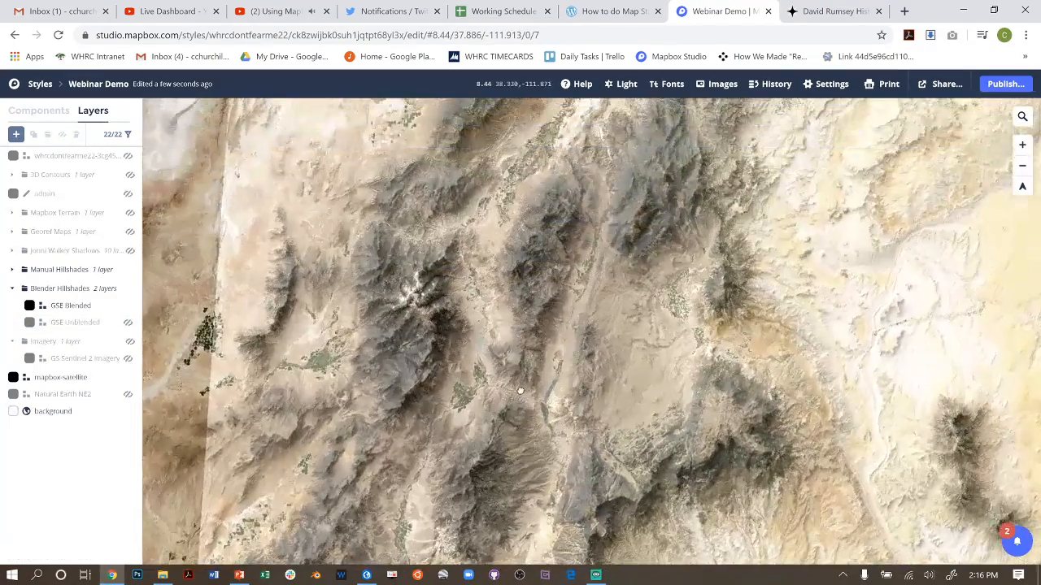
{"action": "left_click_drag", "start_coordinate": [611, 263], "coordinate": [446, 258]}
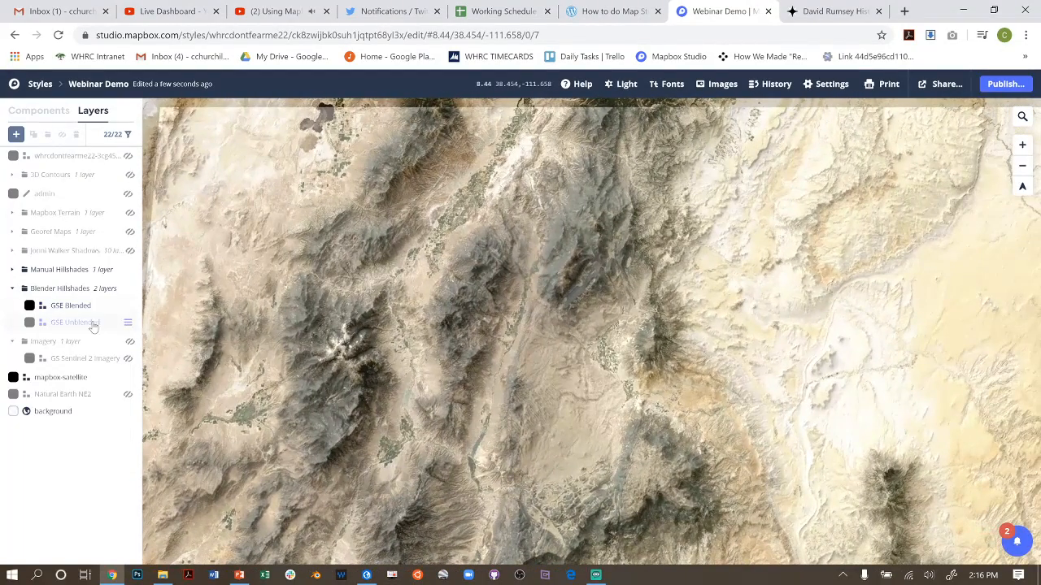
Show the GSE Unblended layer and hide the GSE Blended layer
{"action": "left_click", "coordinate": [94, 324]}
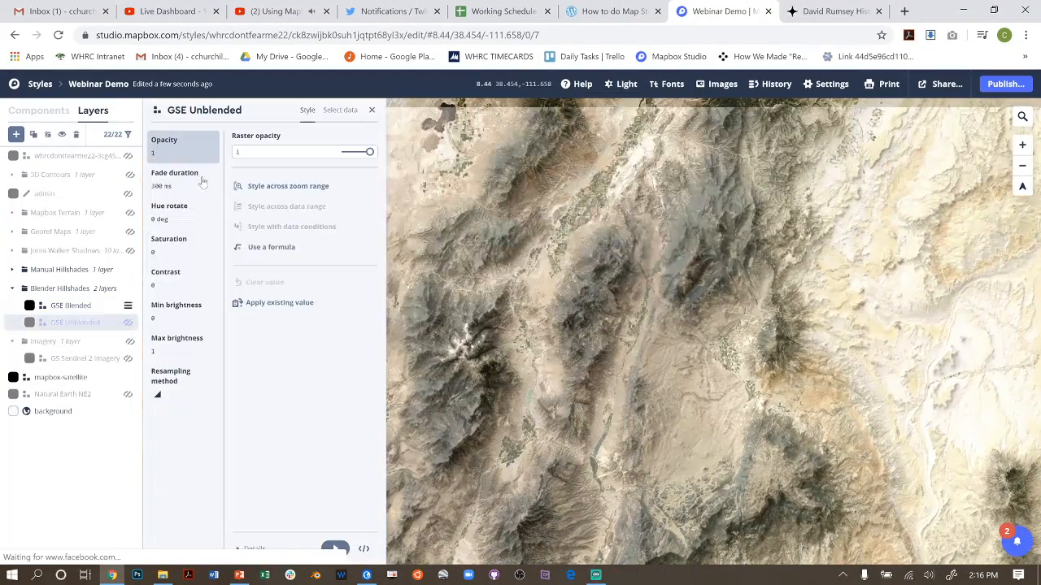
{"action": "left_click", "coordinate": [63, 136]}
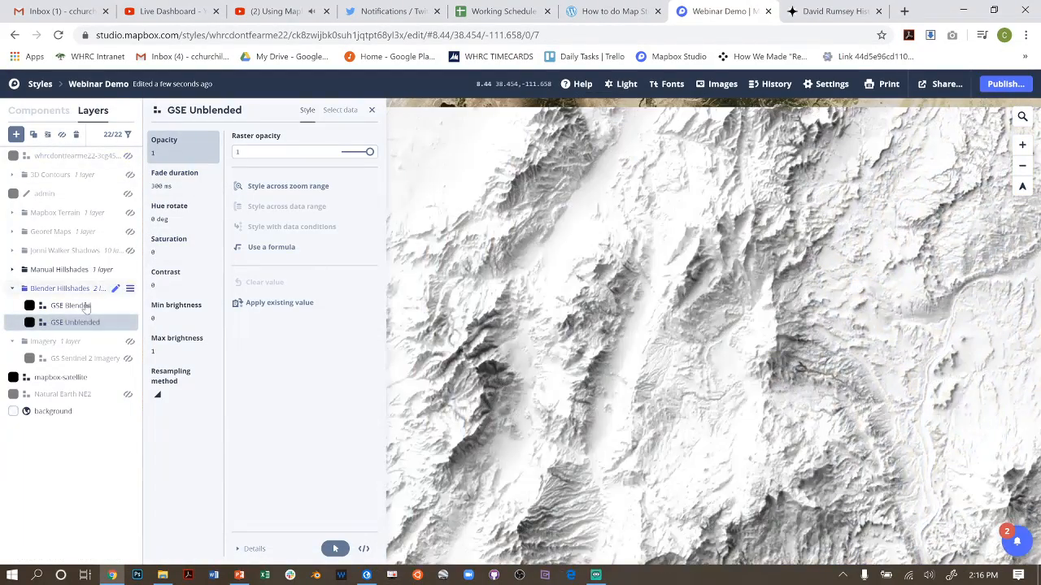
{"action": "left_click", "coordinate": [70, 305]}
{"action": "left_click", "coordinate": [62, 136]}
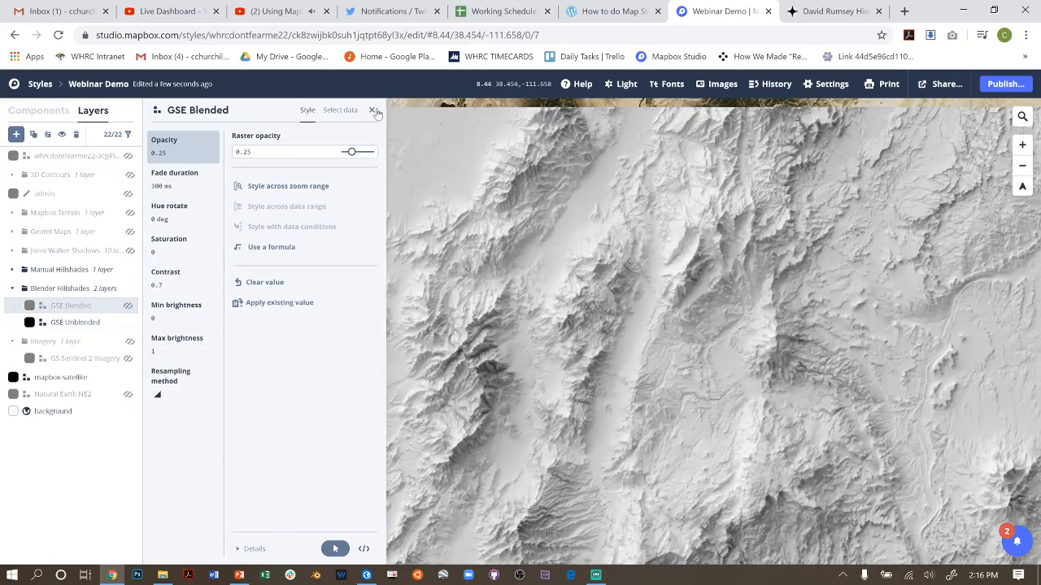
{"action": "left_click", "coordinate": [373, 112]}
Set the raster opacity of the GSE Unblended layer to 0.31
{"action": "scroll", "coordinate": [858, 251], "scroll_direction": "down", "scroll_amount": 2}
{"action": "left_click_drag", "start_coordinate": [902, 256], "coordinate": [792, 244]}
{"action": "left_click_drag", "start_coordinate": [982, 258], "coordinate": [786, 254]}
{"action": "scroll", "coordinate": [787, 253], "scroll_direction": "up", "scroll_amount": 3}
{"action": "left_click_drag", "start_coordinate": [480, 296], "coordinate": [730, 291]}
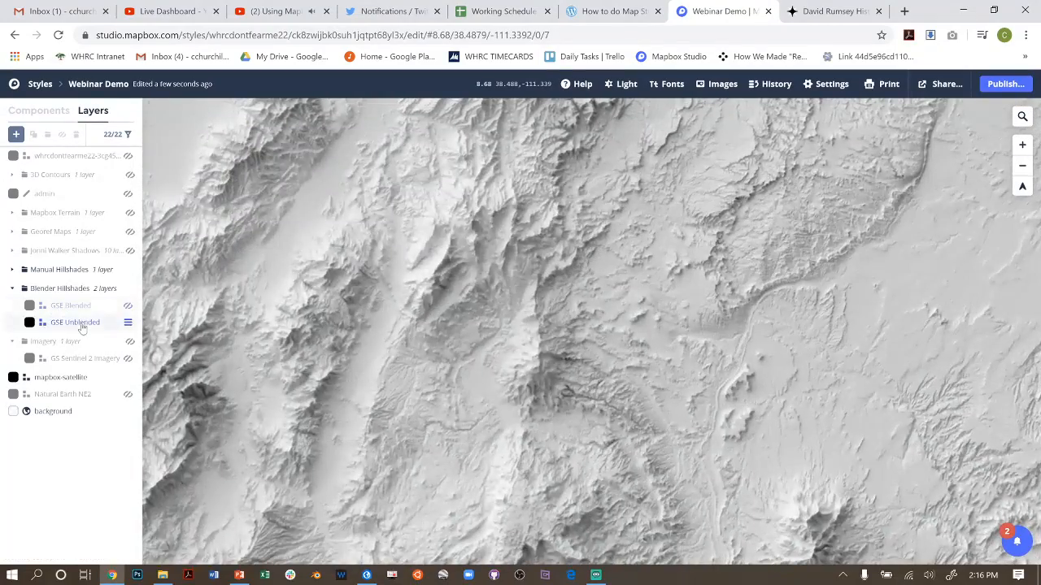
{"action": "left_click", "coordinate": [78, 322]}
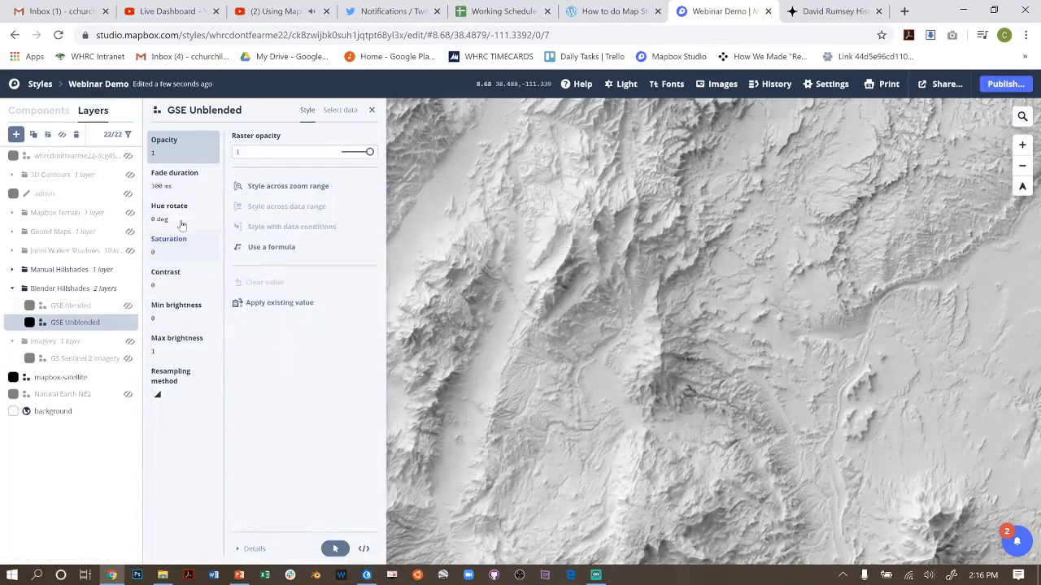
{"action": "left_click_drag", "start_coordinate": [369, 152], "coordinate": [352, 157]}
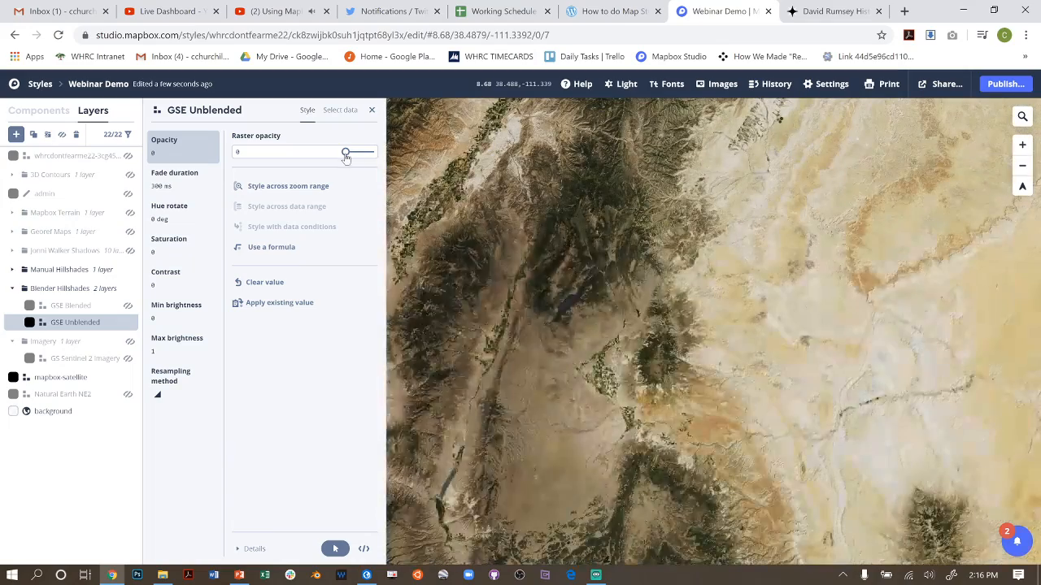
{"action": "left_click_drag", "start_coordinate": [354, 158], "coordinate": [354, 157]}
Examine the semi-transparent hillshade over the mountains and compare the map with the GSE Unblended layer hidden and shown
{"action": "left_click_drag", "start_coordinate": [562, 235], "coordinate": [739, 265]}
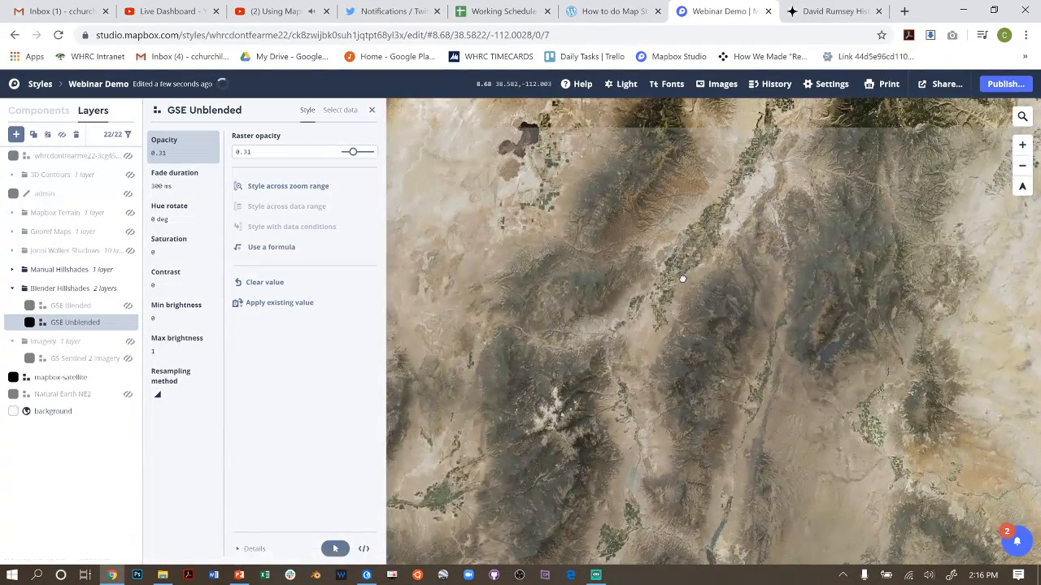
{"action": "left_click_drag", "start_coordinate": [600, 343], "coordinate": [620, 295]}
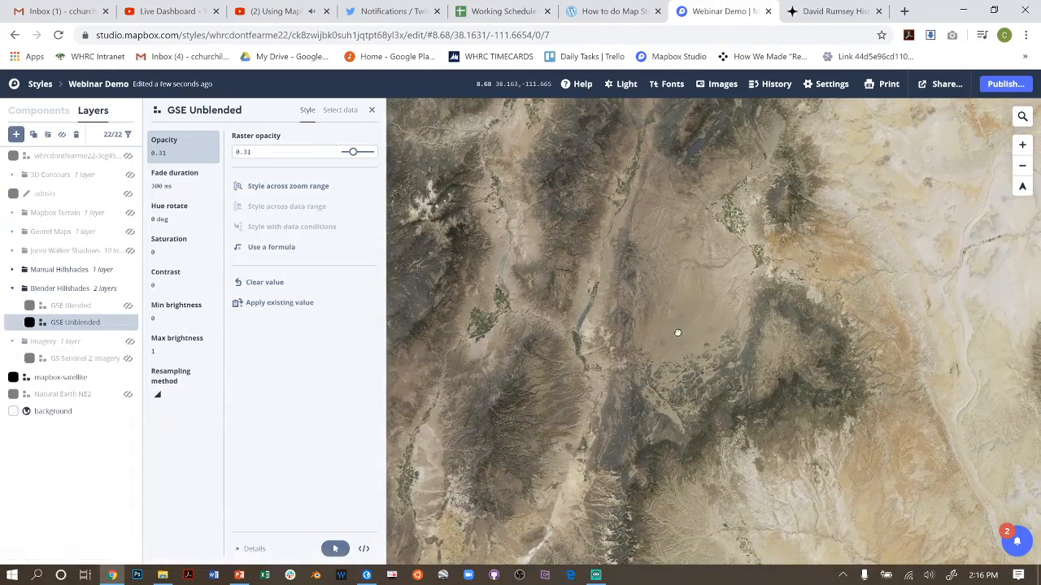
{"action": "left_click_drag", "start_coordinate": [678, 332], "coordinate": [624, 342]}
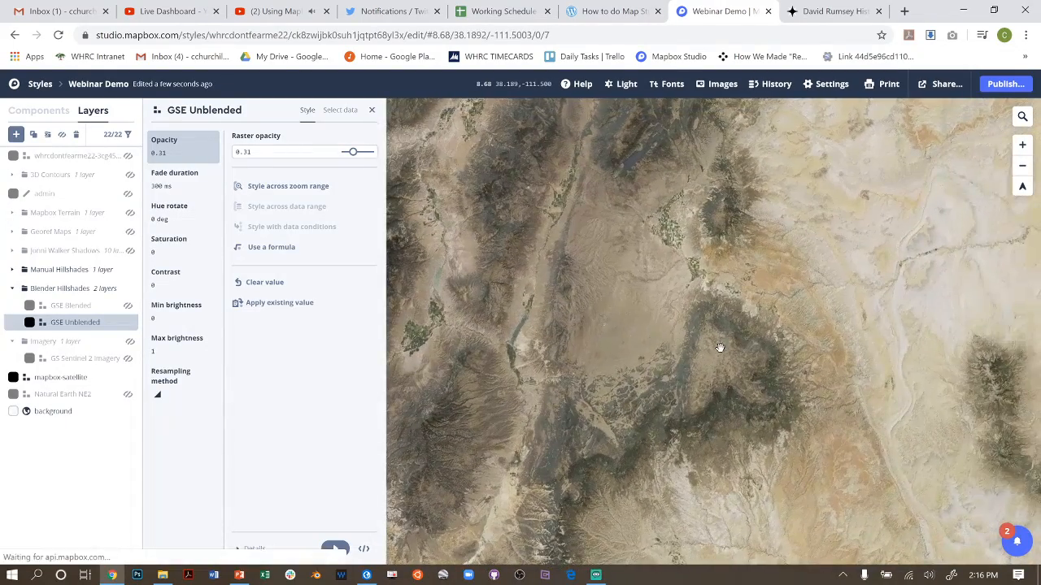
{"action": "left_click_drag", "start_coordinate": [635, 302], "coordinate": [664, 329]}
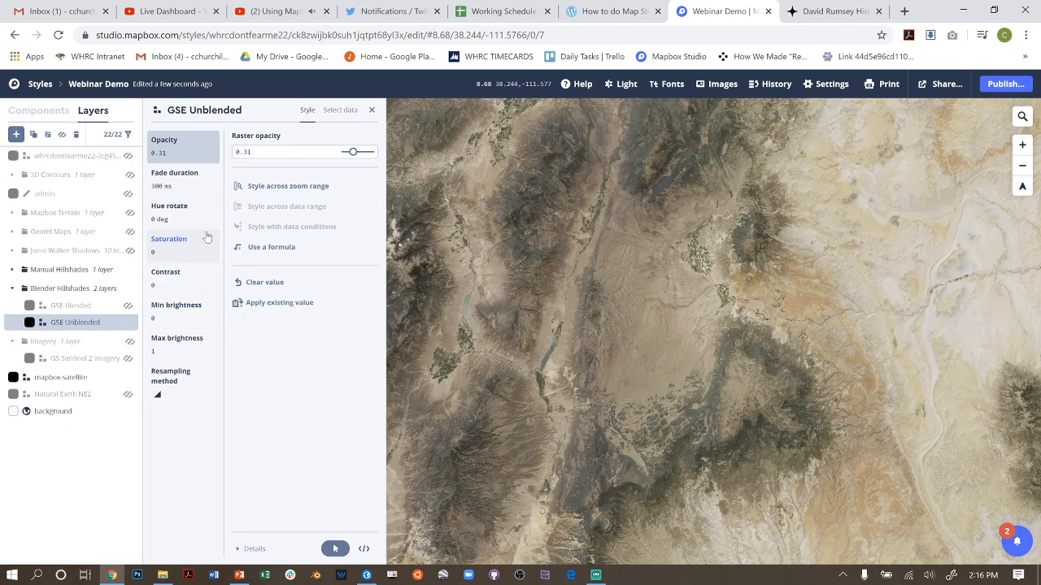
{"action": "left_click_drag", "start_coordinate": [764, 315], "coordinate": [882, 408]}
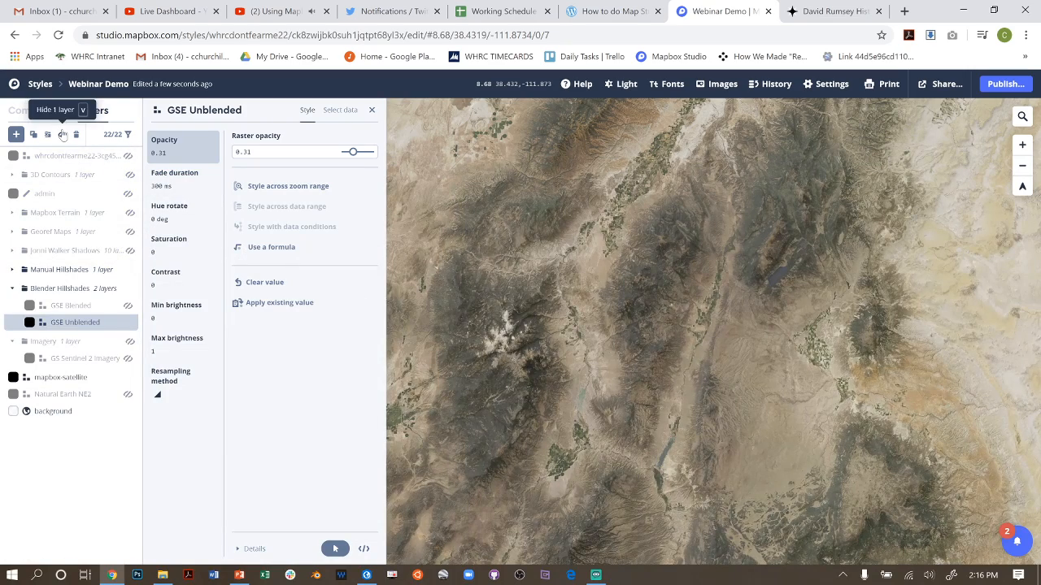
{"action": "left_click", "coordinate": [62, 134]}
{"action": "left_click", "coordinate": [62, 134]}
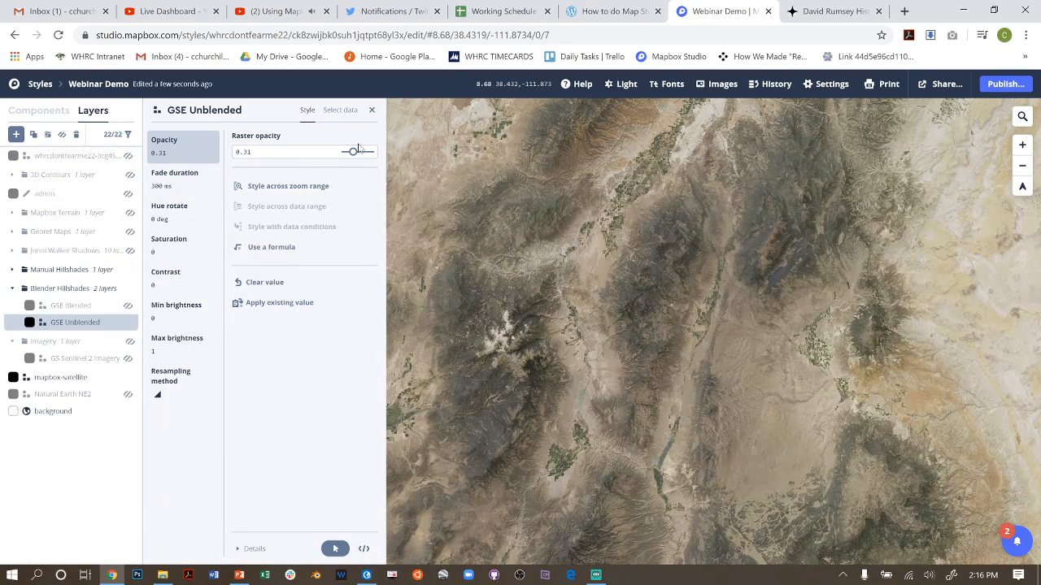
Set the raster contrast of the GSE Unblended layer to 0.76
{"action": "left_click", "coordinate": [175, 277]}
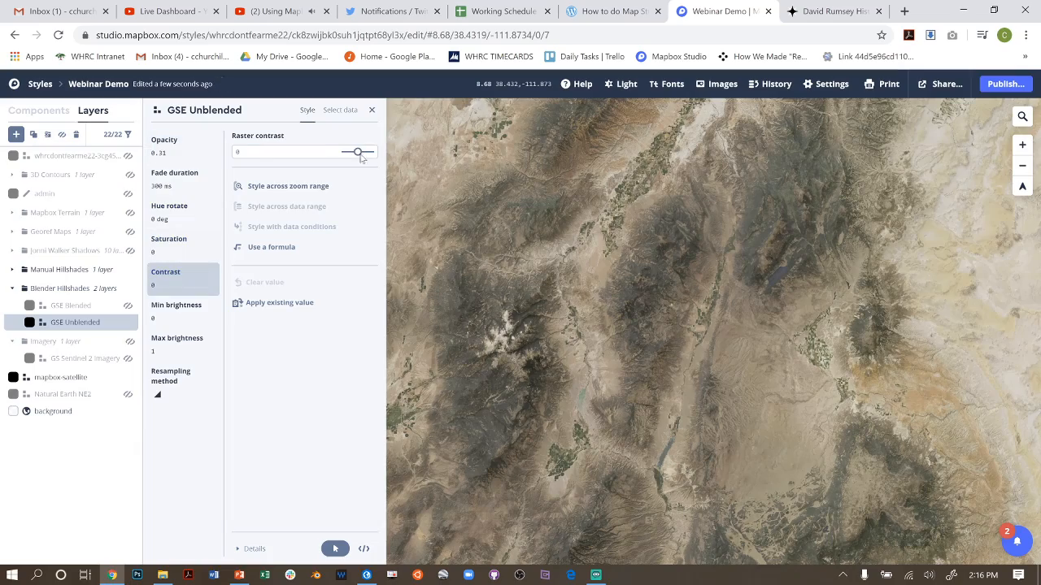
{"action": "left_click_drag", "start_coordinate": [359, 152], "coordinate": [368, 155]}
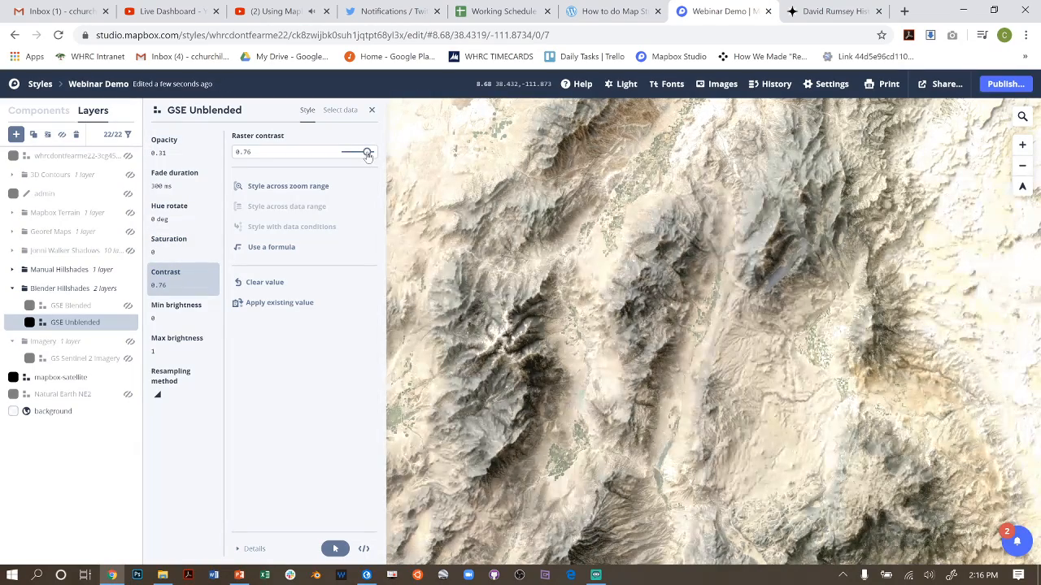
{"action": "left_click_drag", "start_coordinate": [795, 210], "coordinate": [809, 289]}
Test the high-contrast GSE Unblended layer at full opacity, and reduce its raster opacity to 0.19
{"action": "left_click", "coordinate": [170, 145]}
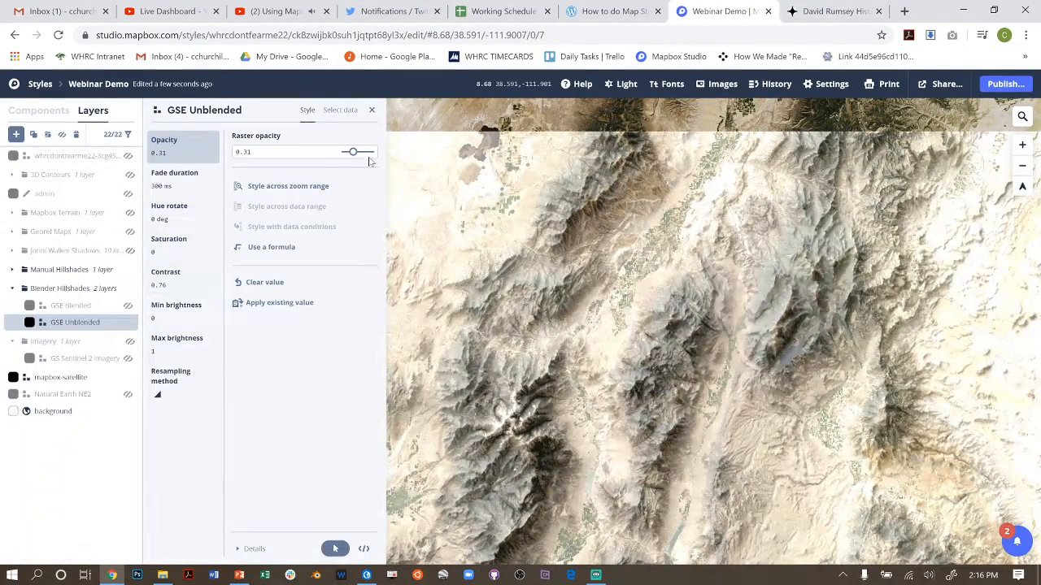
{"action": "left_click_drag", "start_coordinate": [354, 159], "coordinate": [372, 154]}
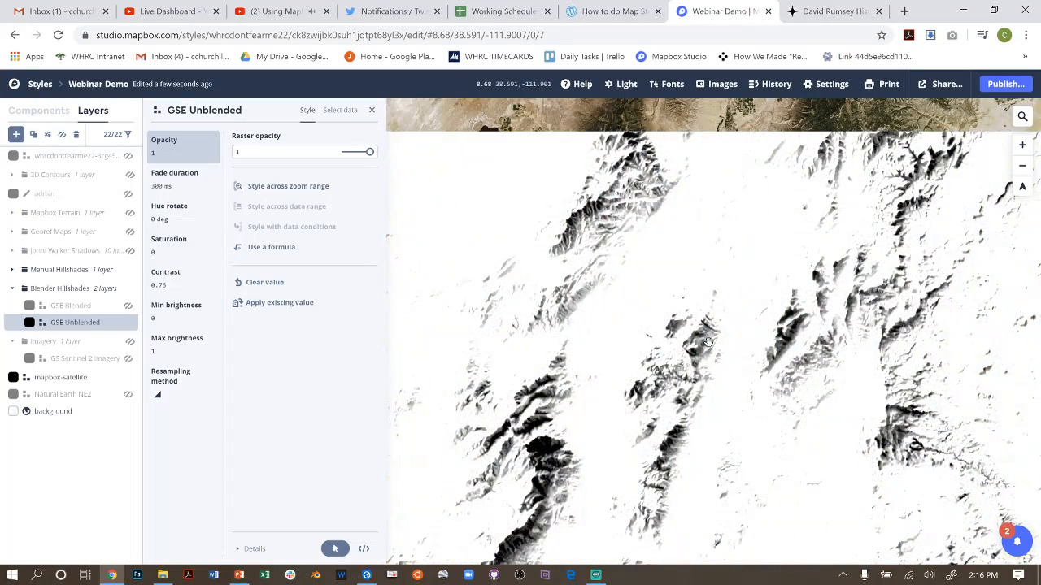
{"action": "left_click_drag", "start_coordinate": [624, 281], "coordinate": [472, 199]}
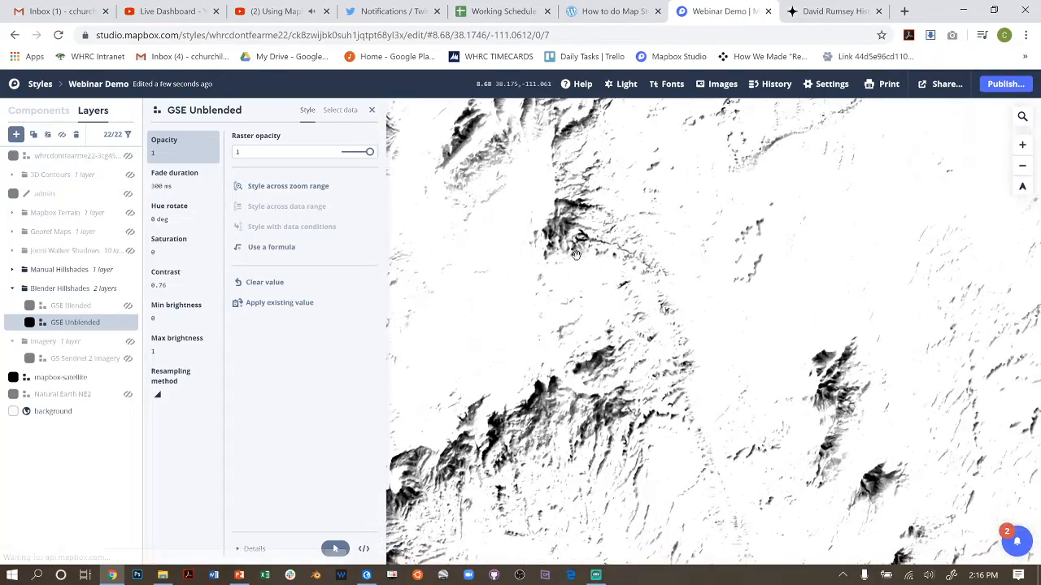
{"action": "left_click_drag", "start_coordinate": [534, 216], "coordinate": [580, 319]}
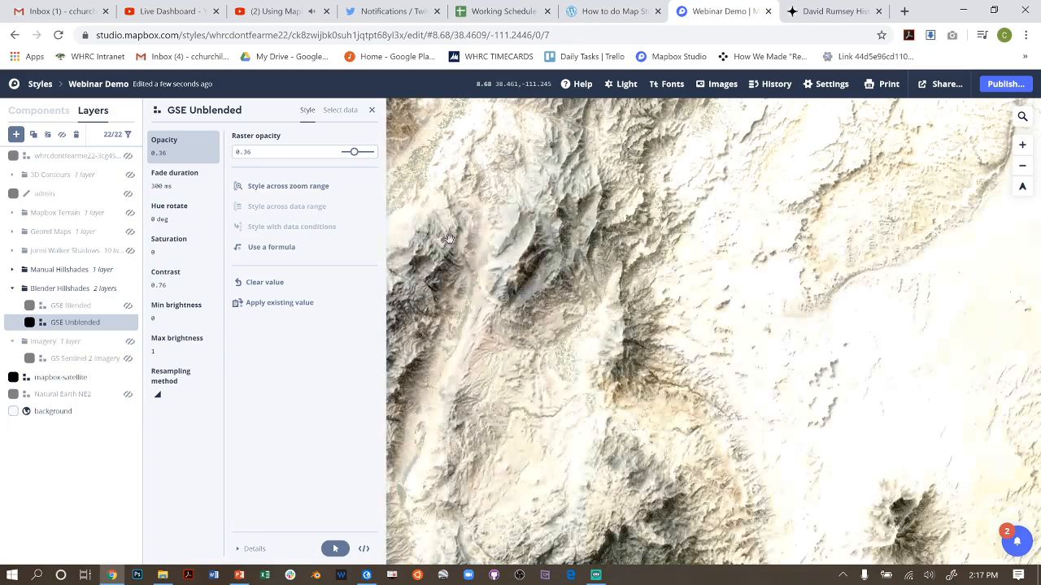
{"action": "left_click_drag", "start_coordinate": [355, 157], "coordinate": [349, 155]}
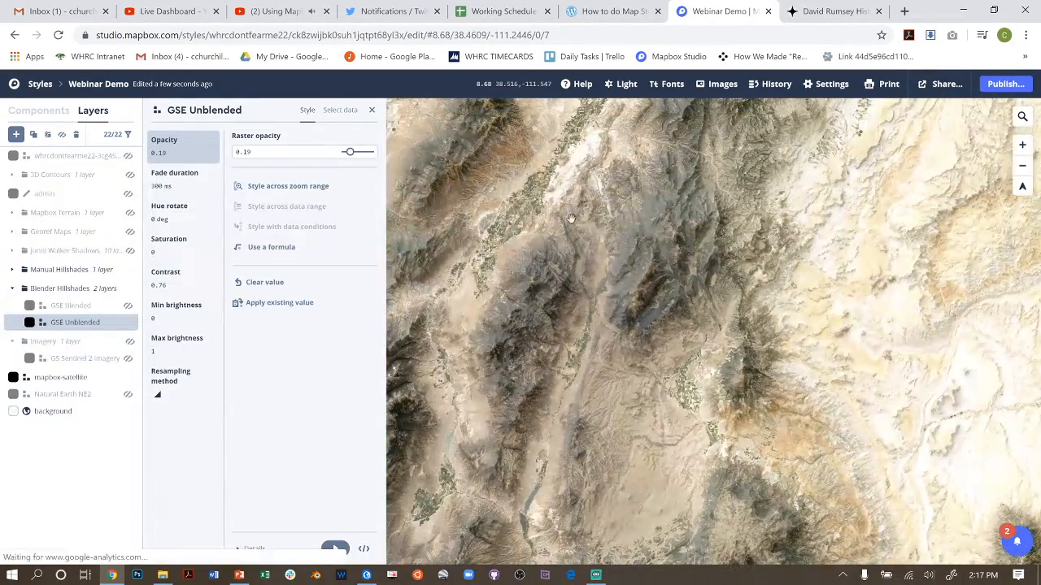
{"action": "left_click_drag", "start_coordinate": [571, 218], "coordinate": [660, 232]}
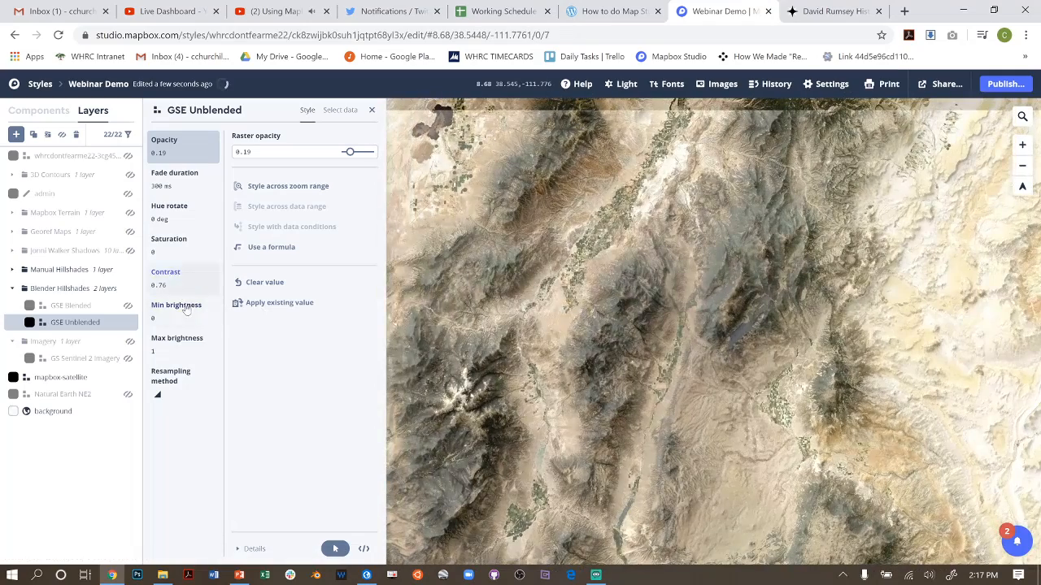
Set the minimum brightness of the mapbox-satellite layer to 0.17
{"action": "left_click", "coordinate": [65, 377]}
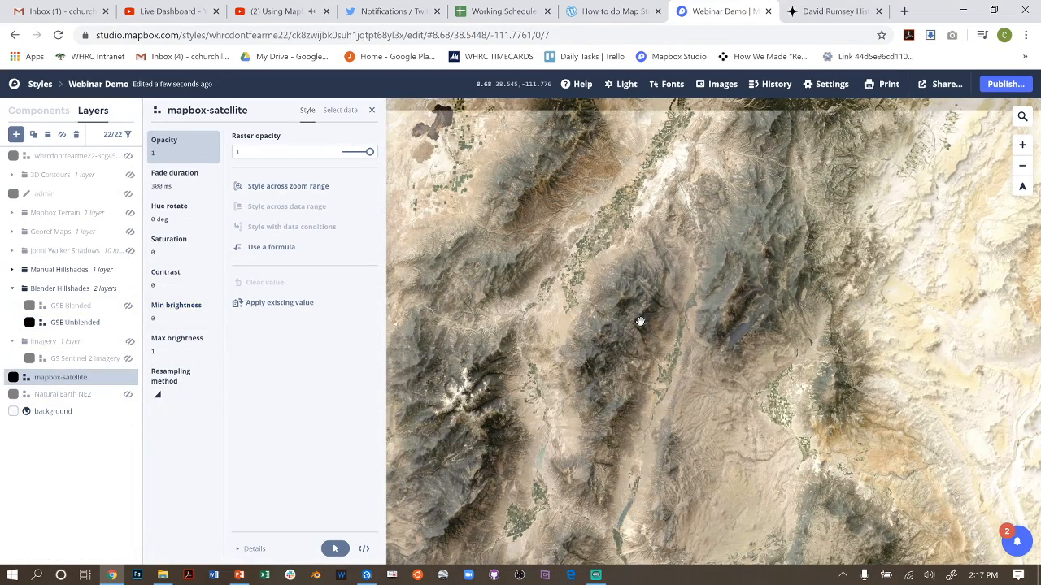
{"action": "left_click_drag", "start_coordinate": [654, 310], "coordinate": [662, 399]}
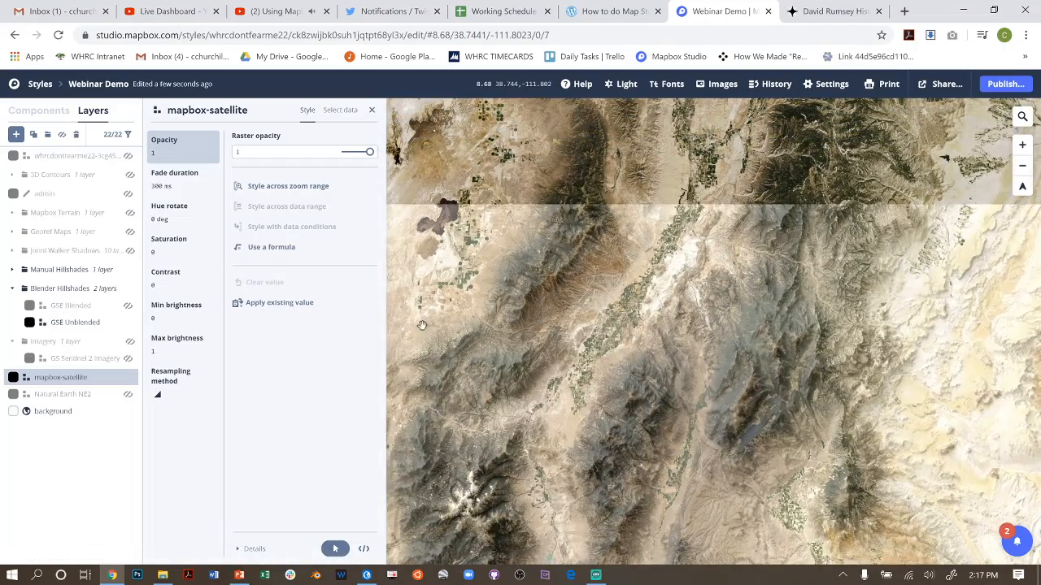
{"action": "left_click", "coordinate": [199, 319]}
{"action": "left_click_drag", "start_coordinate": [350, 156], "coordinate": [367, 156]}
Set the raster contrast of the mapbox-satellite layer to 0.51 and check the result at closer zoom
{"action": "left_click", "coordinate": [163, 277]}
{"action": "left_click_drag", "start_coordinate": [756, 390], "coordinate": [605, 333]}
{"action": "left_click_drag", "start_coordinate": [669, 415], "coordinate": [980, 360]}
{"action": "scroll", "coordinate": [655, 318], "scroll_direction": "up", "scroll_amount": 5}
{"action": "left_click_drag", "start_coordinate": [655, 316], "coordinate": [731, 358]}
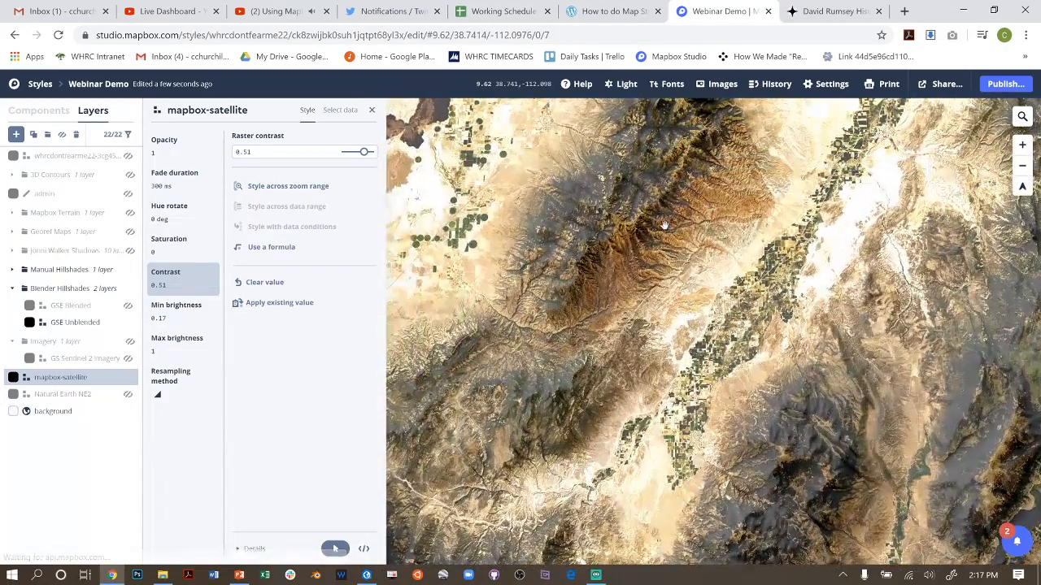
Examine how the GSE Unblended hillshade combines with the satellite imagery across the mountain ranges and valleys
{"action": "left_click_drag", "start_coordinate": [763, 278], "coordinate": [744, 254]}
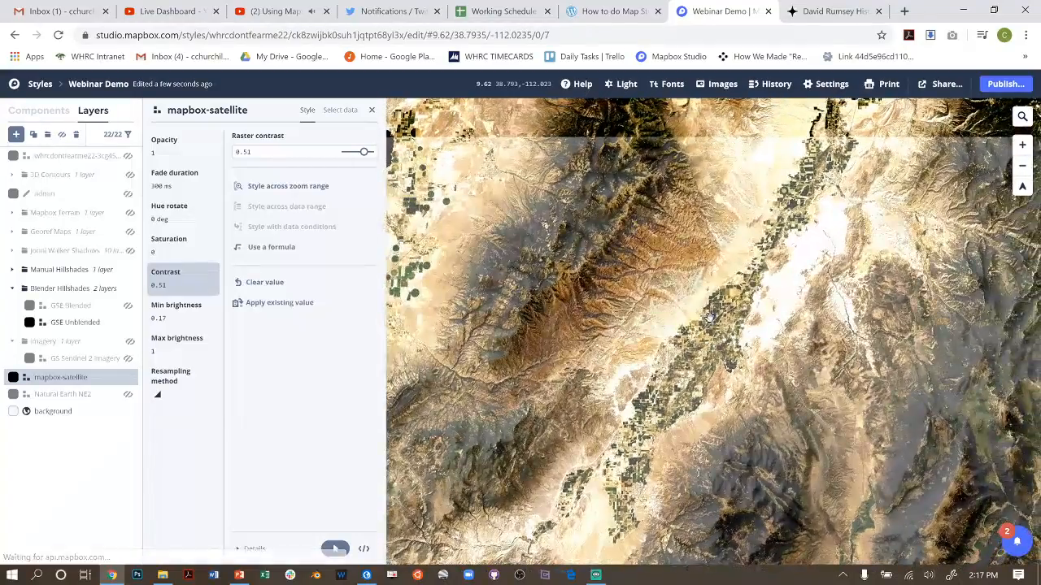
{"action": "left_click_drag", "start_coordinate": [736, 191], "coordinate": [647, 219]}
{"action": "left_click_drag", "start_coordinate": [602, 366], "coordinate": [715, 203]}
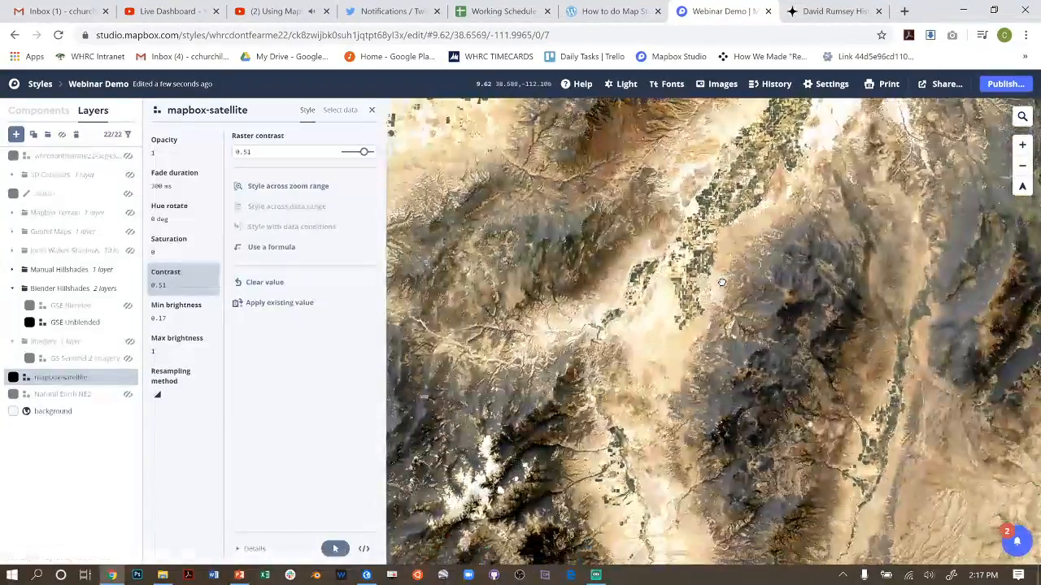
{"action": "left_click_drag", "start_coordinate": [648, 397], "coordinate": [644, 245]}
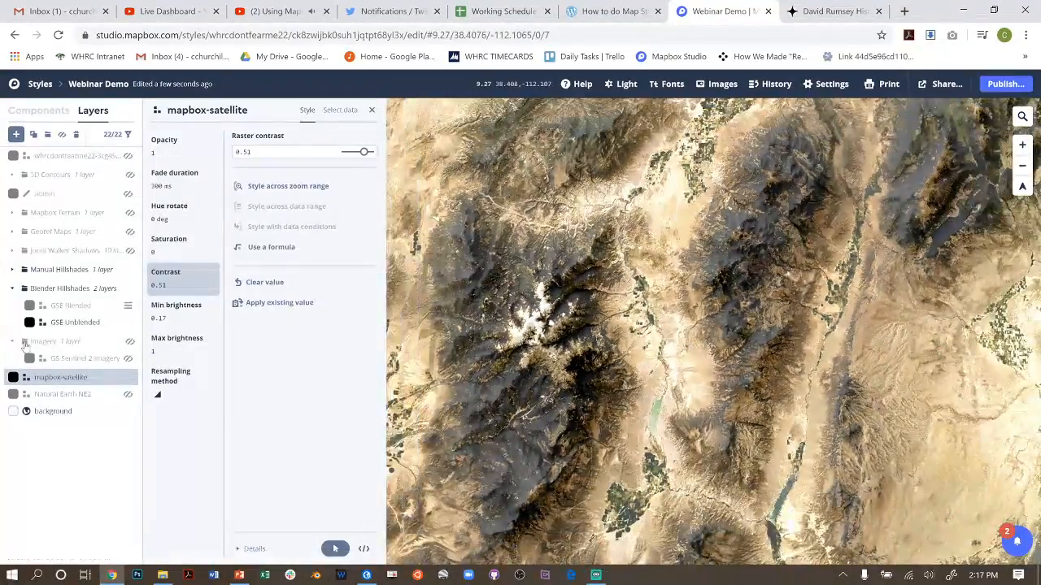
{"action": "left_click", "coordinate": [77, 323]}
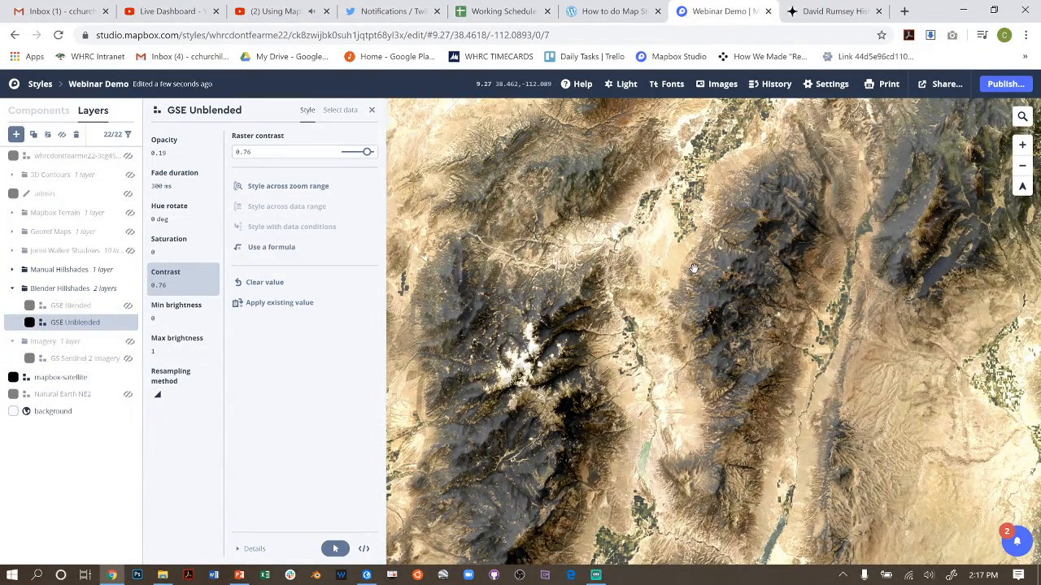
{"action": "left_click_drag", "start_coordinate": [752, 267], "coordinate": [699, 362]}
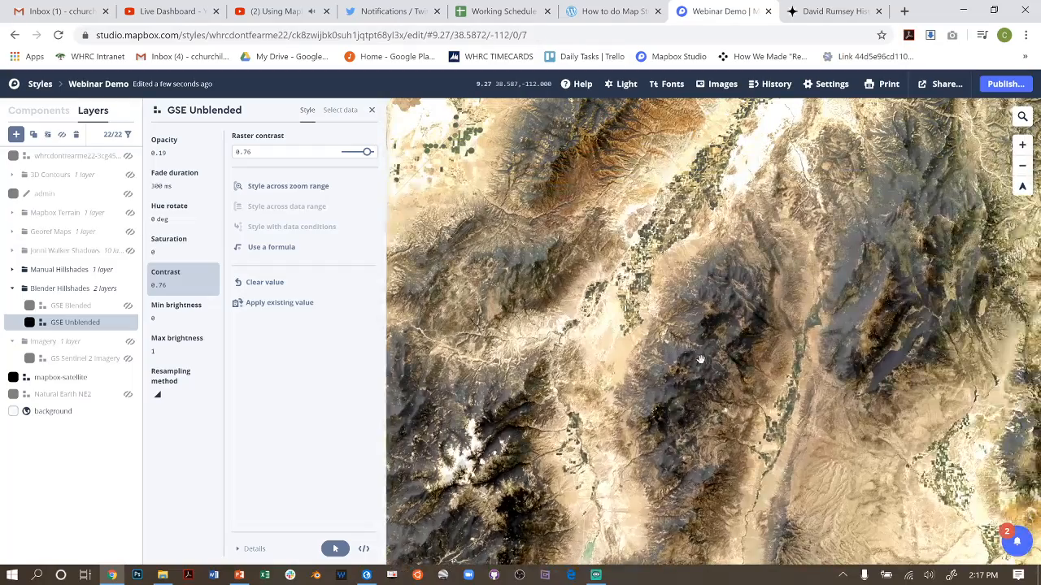
{"action": "left_click_drag", "start_coordinate": [761, 310], "coordinate": [724, 418]}
{"action": "left_click_drag", "start_coordinate": [626, 344], "coordinate": [710, 241]}
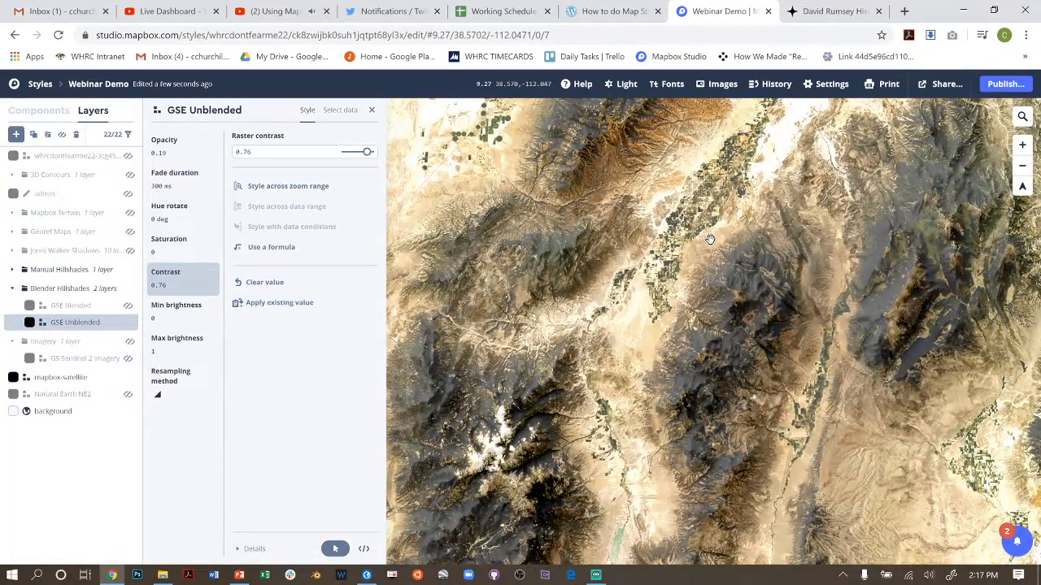
Hide the GSE Unblended layer and show the GSE Blended layer in the Blender Hillshades group
{"action": "left_click", "coordinate": [85, 307]}
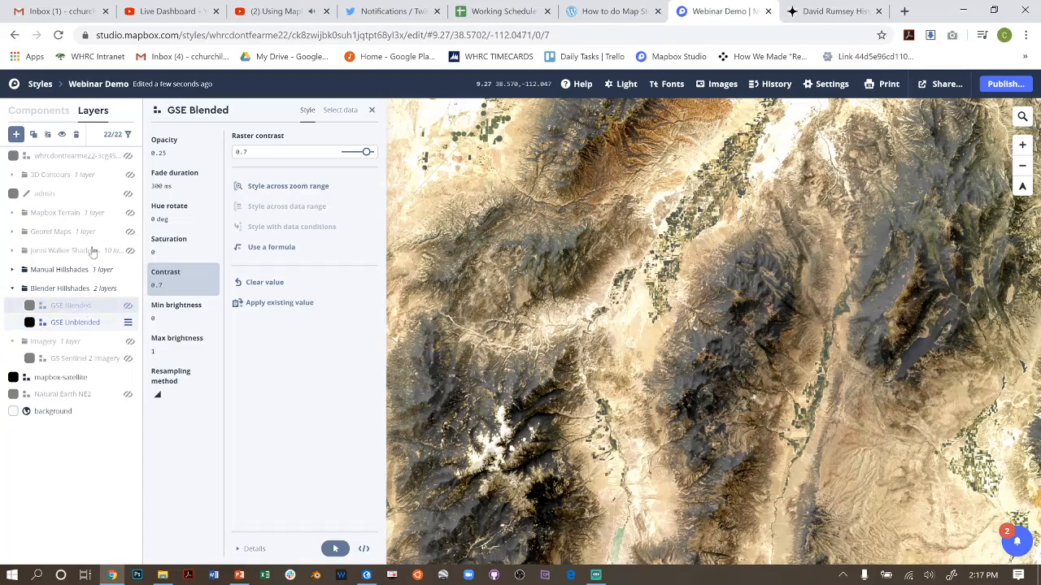
{"action": "left_click", "coordinate": [76, 322]}
{"action": "key", "text": "v"}
{"action": "left_click", "coordinate": [70, 305]}
{"action": "left_click", "coordinate": [62, 134]}
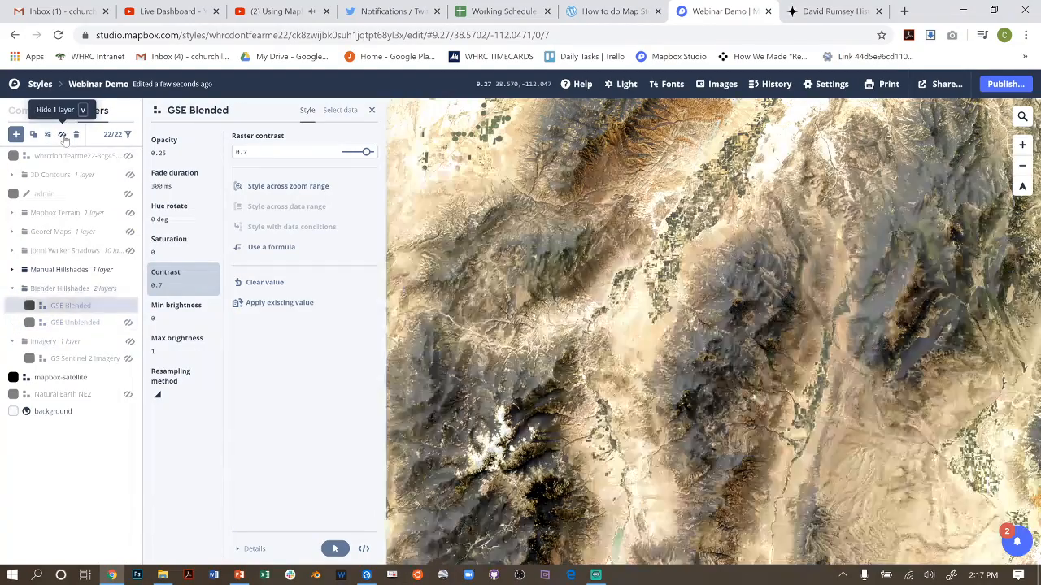
Inspect the GSE Blended hillshade over the satellite imagery across the surrounding ranges, and hide that layer
{"action": "left_click_drag", "start_coordinate": [845, 301], "coordinate": [768, 364]}
{"action": "left_click_drag", "start_coordinate": [648, 313], "coordinate": [767, 258]}
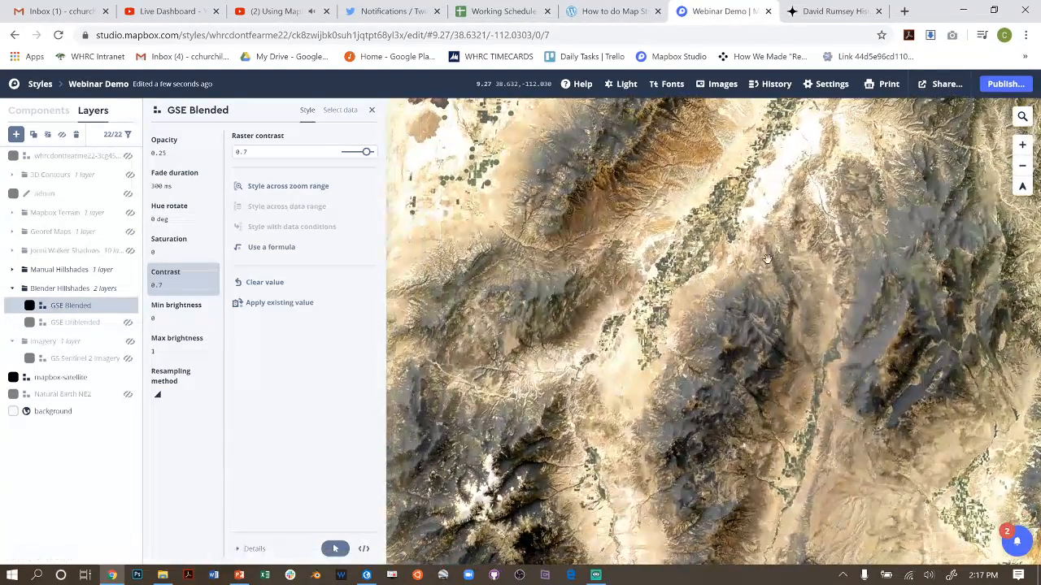
{"action": "left_click_drag", "start_coordinate": [796, 349], "coordinate": [725, 328]}
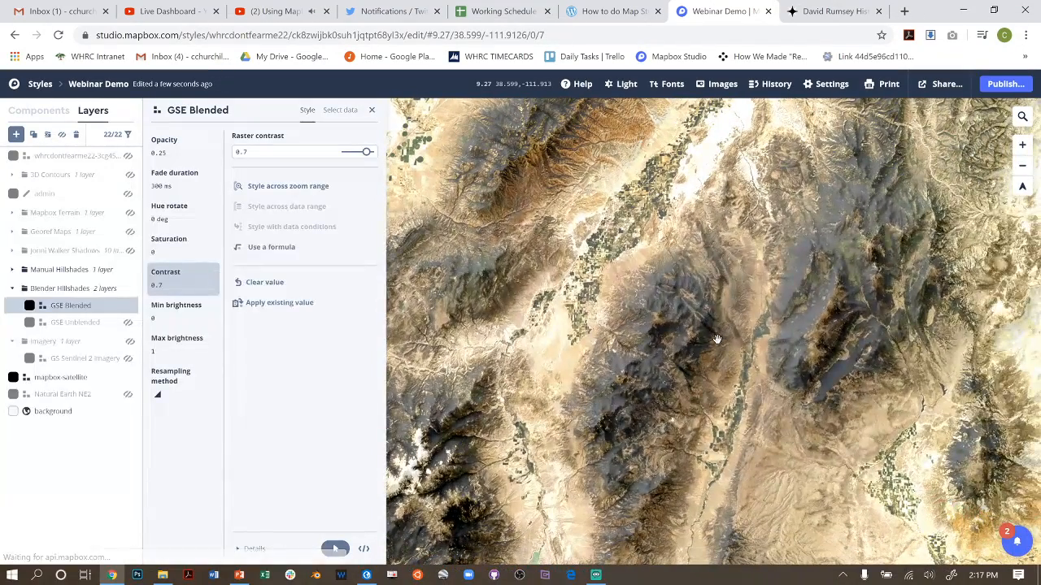
{"action": "scroll", "coordinate": [684, 299], "scroll_direction": "down", "scroll_amount": 2}
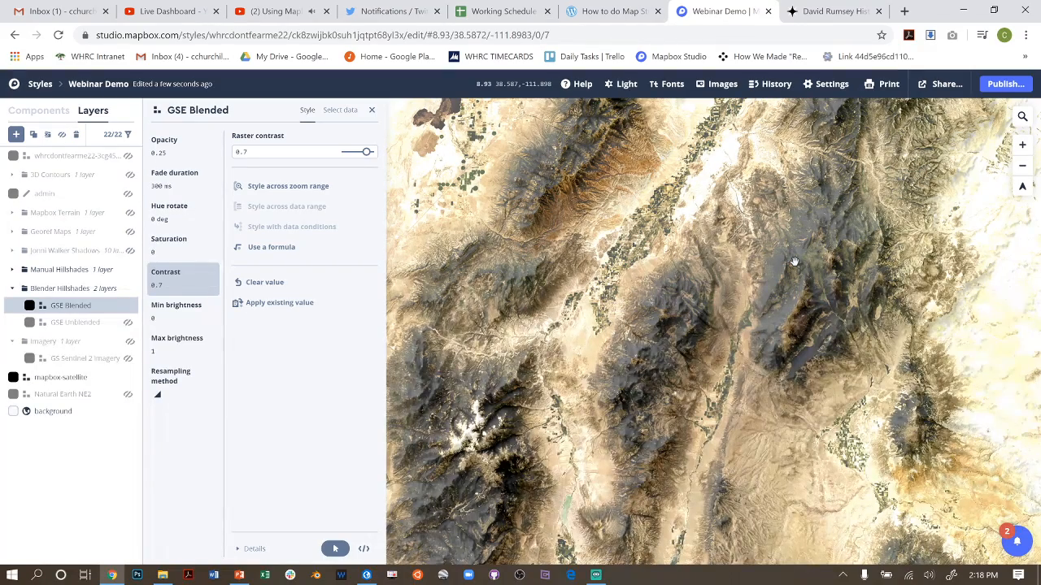
{"action": "left_click_drag", "start_coordinate": [675, 267], "coordinate": [756, 114]}
{"action": "left_click_drag", "start_coordinate": [621, 237], "coordinate": [595, 268]}
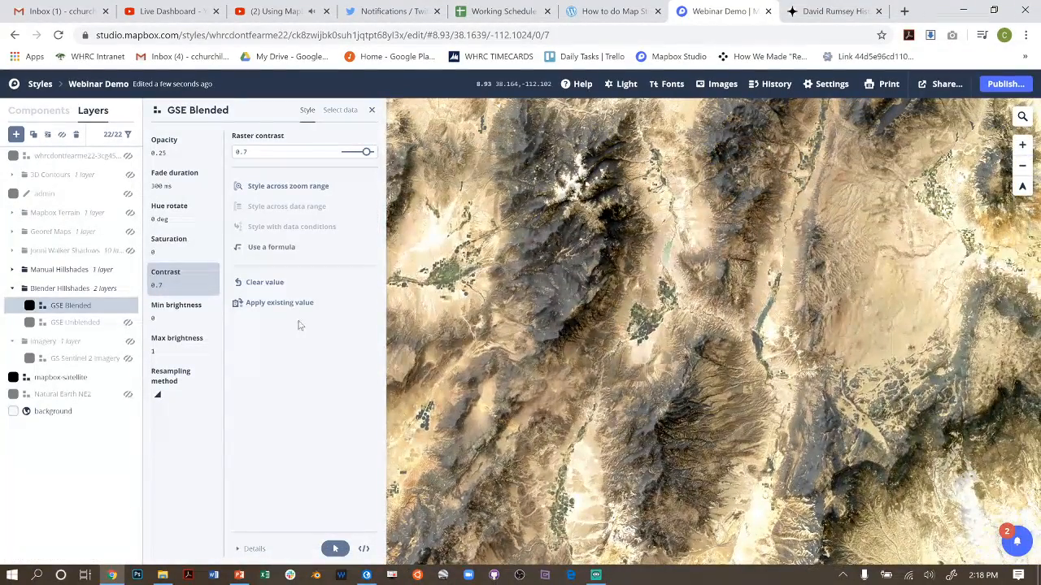
{"action": "left_click", "coordinate": [60, 134]}
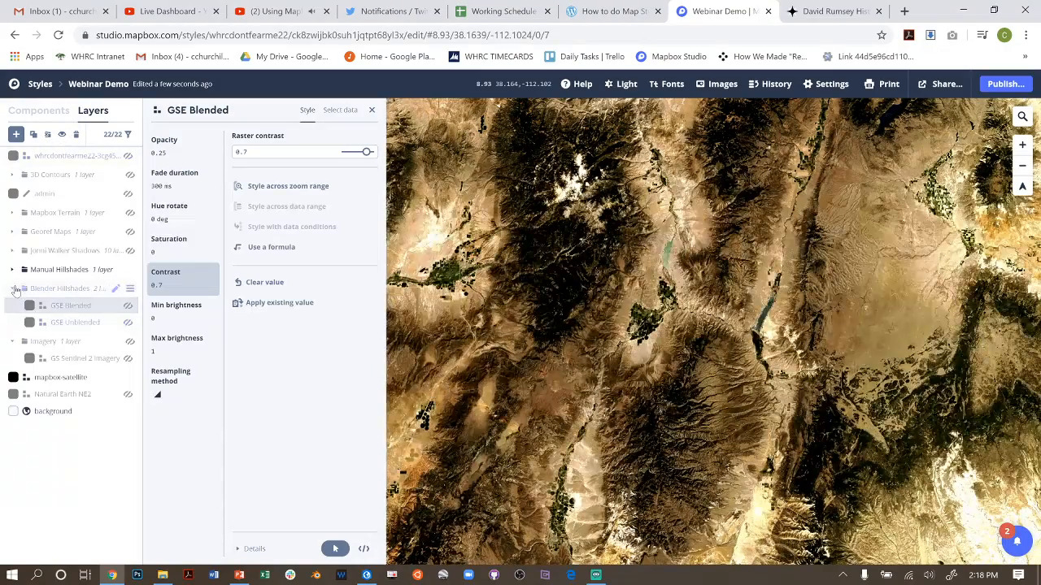
Collapse the Blender Hillshades group and examine the satellite imagery at a wider scale across the mountains and canyons to the east
{"action": "left_click", "coordinate": [12, 288]}
{"action": "scroll", "coordinate": [698, 224], "scroll_direction": "down", "scroll_amount": 5}
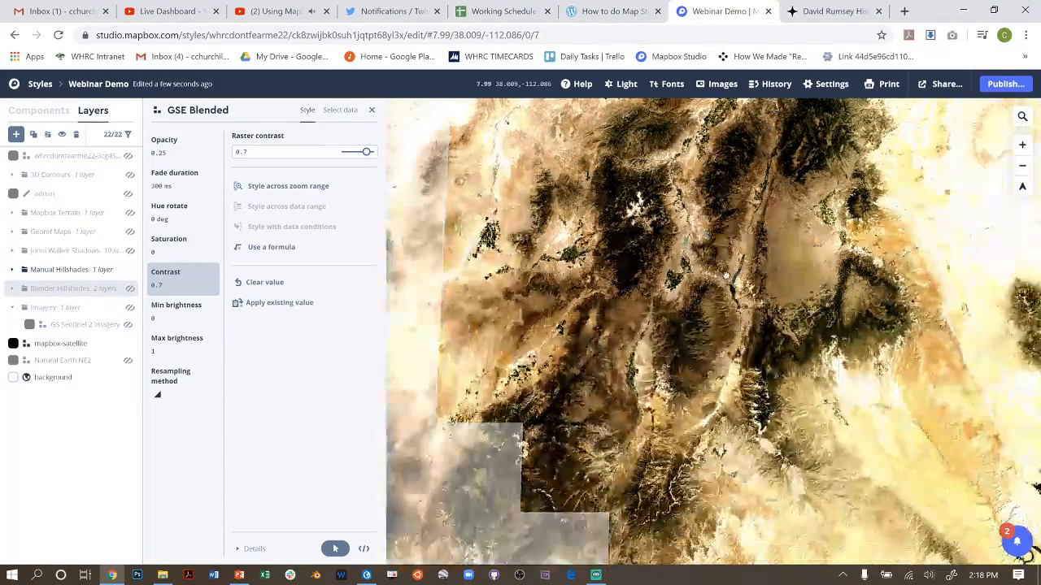
{"action": "left_click_drag", "start_coordinate": [1018, 334], "coordinate": [898, 347]}
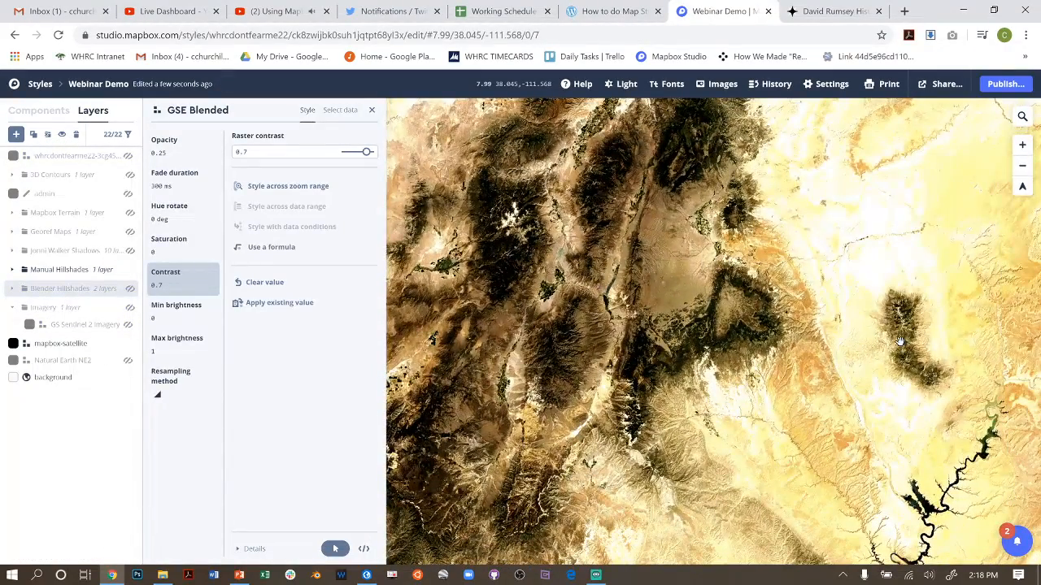
{"action": "left_click_drag", "start_coordinate": [900, 341], "coordinate": [745, 306]}
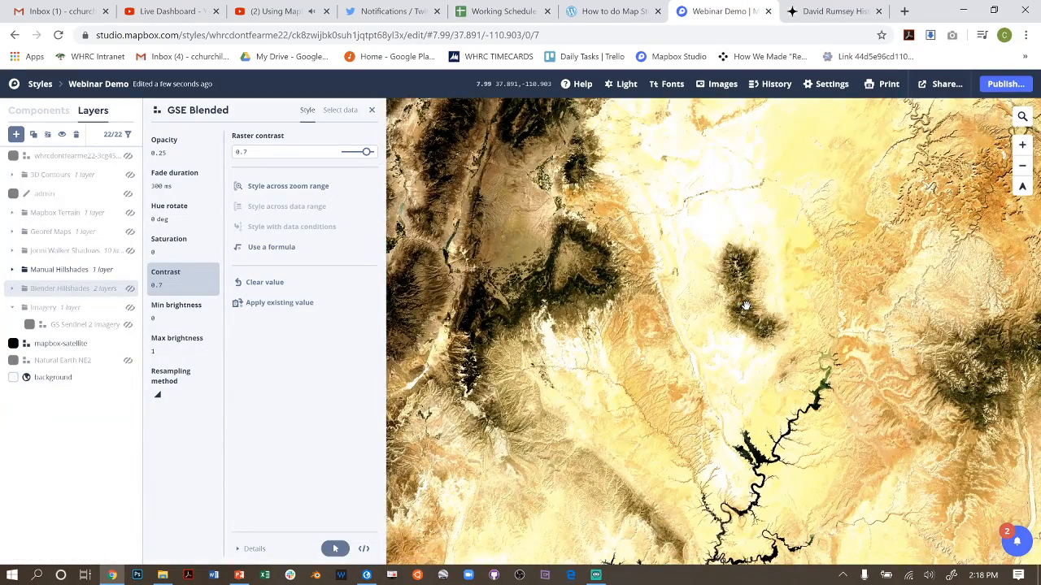
{"action": "left_click_drag", "start_coordinate": [579, 304], "coordinate": [645, 351]}
{"action": "left_click_drag", "start_coordinate": [651, 216], "coordinate": [773, 256]}
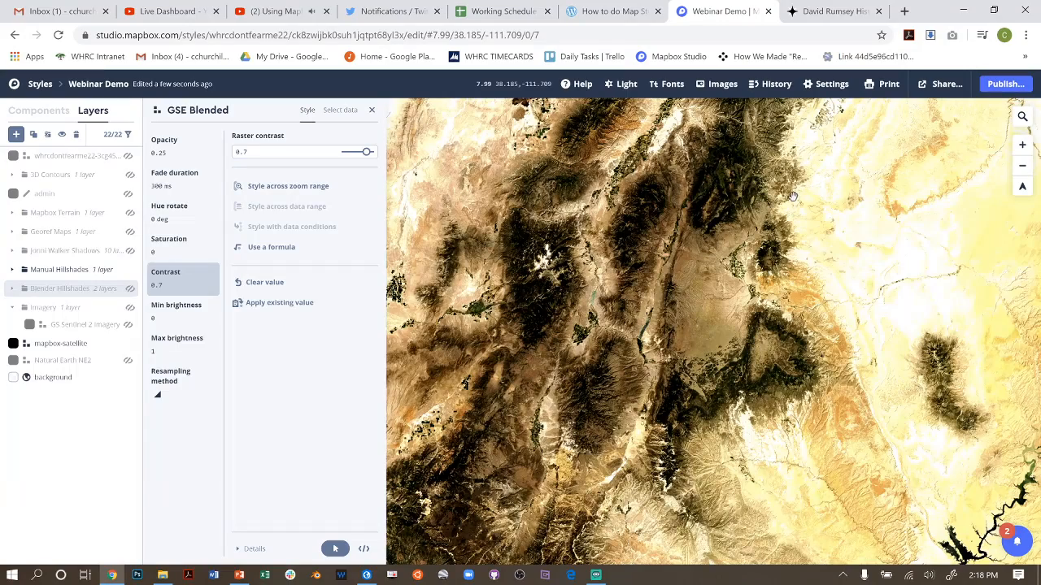
{"action": "left_click_drag", "start_coordinate": [781, 196], "coordinate": [789, 257]}
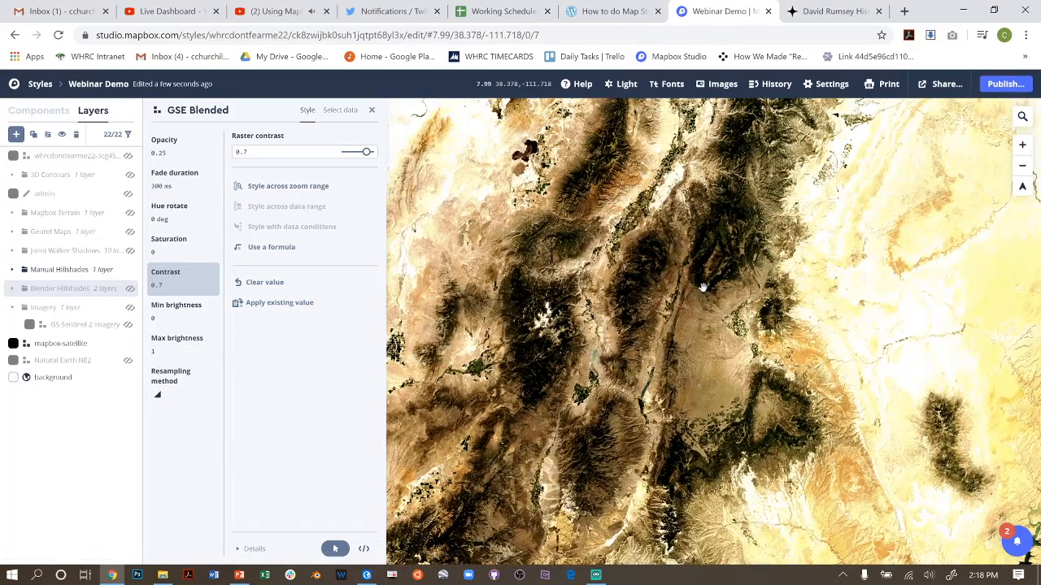
{"action": "left_click_drag", "start_coordinate": [703, 286], "coordinate": [748, 303]}
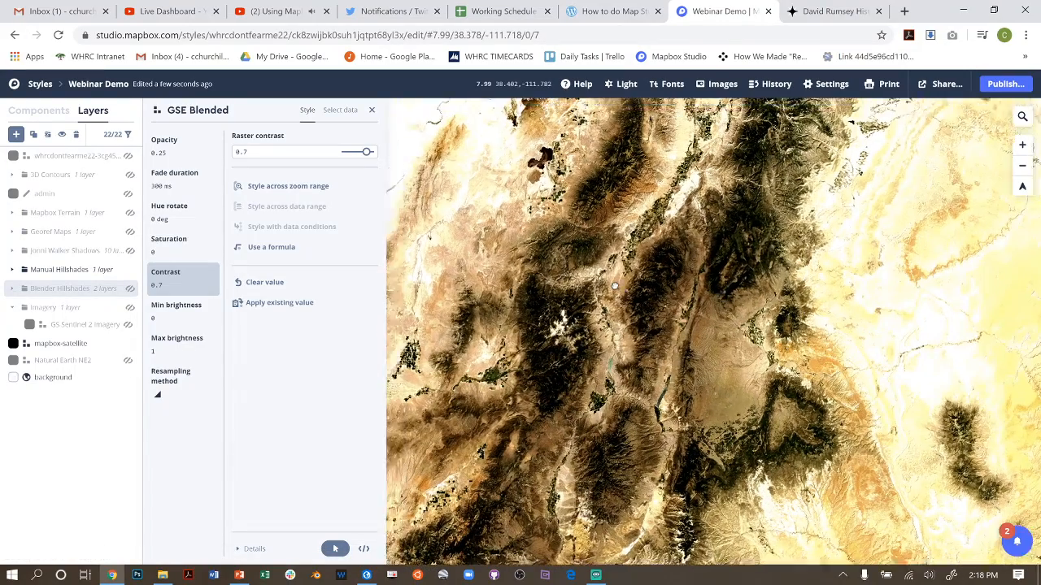
Publish the pending Webinar Demo changes to the existing production style and return to editing
{"action": "left_click", "coordinate": [1003, 84]}
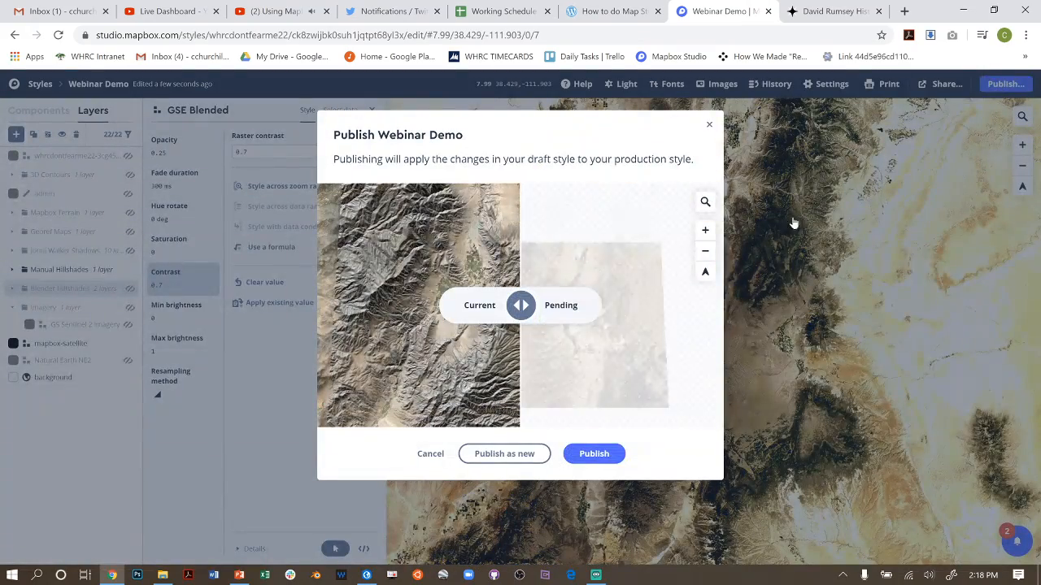
{"action": "left_click", "coordinate": [594, 453]}
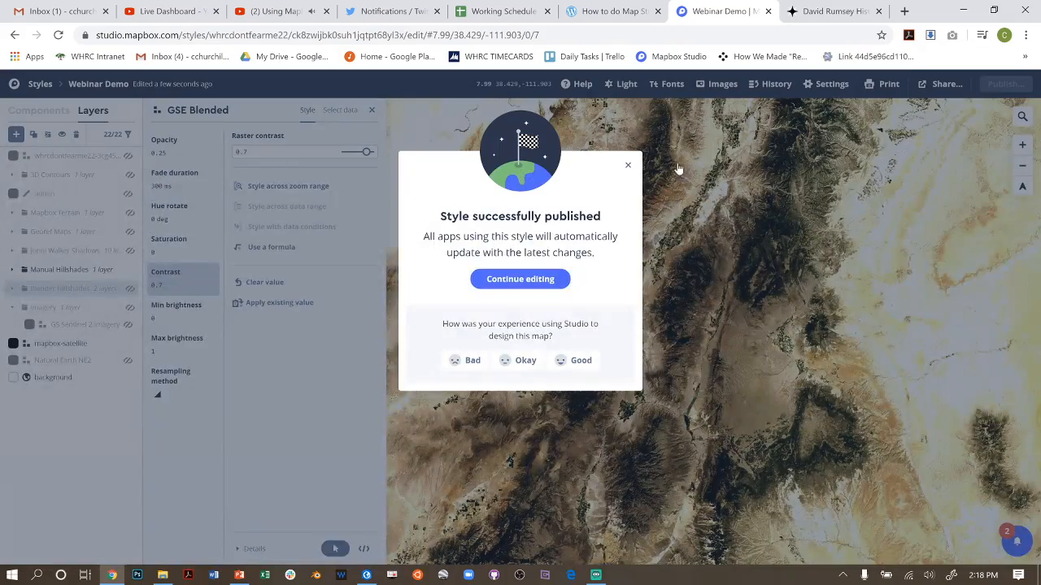
{"action": "left_click", "coordinate": [628, 165]}
Copy the production style's third-party WMTS integration URL from the sharing and developer resources
{"action": "left_click", "coordinate": [943, 83]}
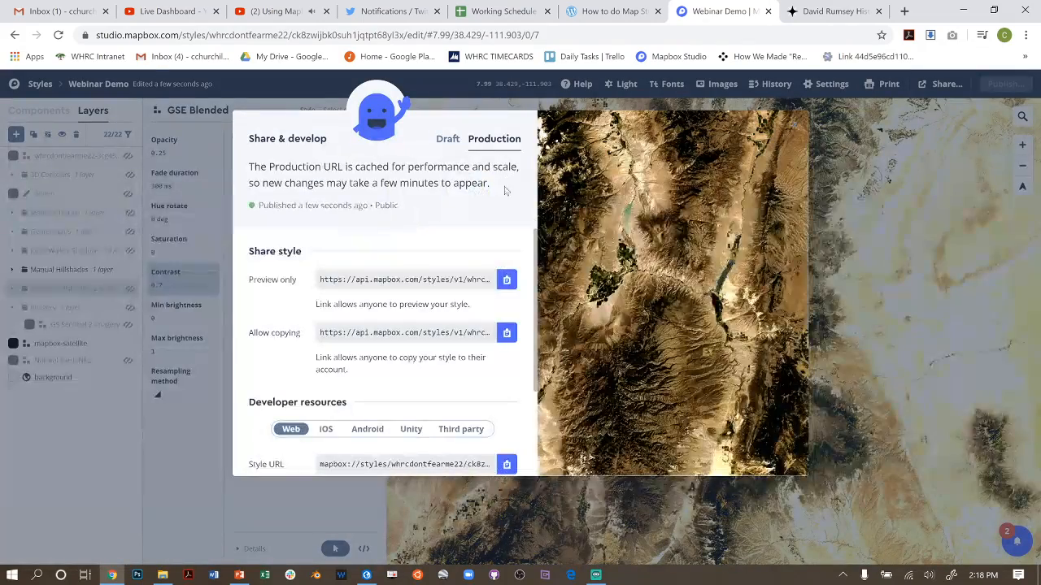
{"action": "scroll", "coordinate": [448, 374], "scroll_direction": "down", "scroll_amount": 3}
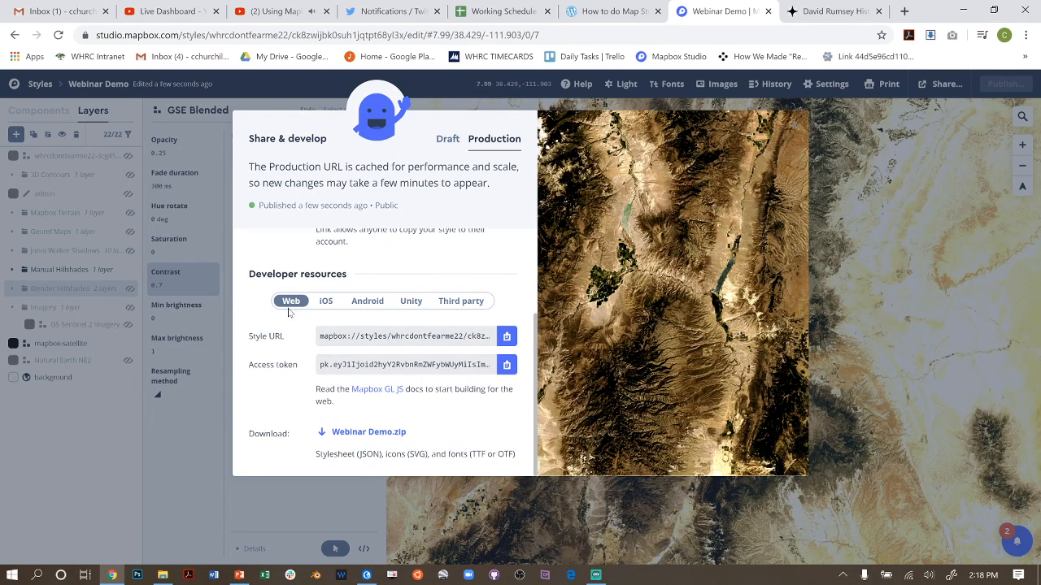
{"action": "scroll", "coordinate": [398, 390], "scroll_direction": "up", "scroll_amount": 2}
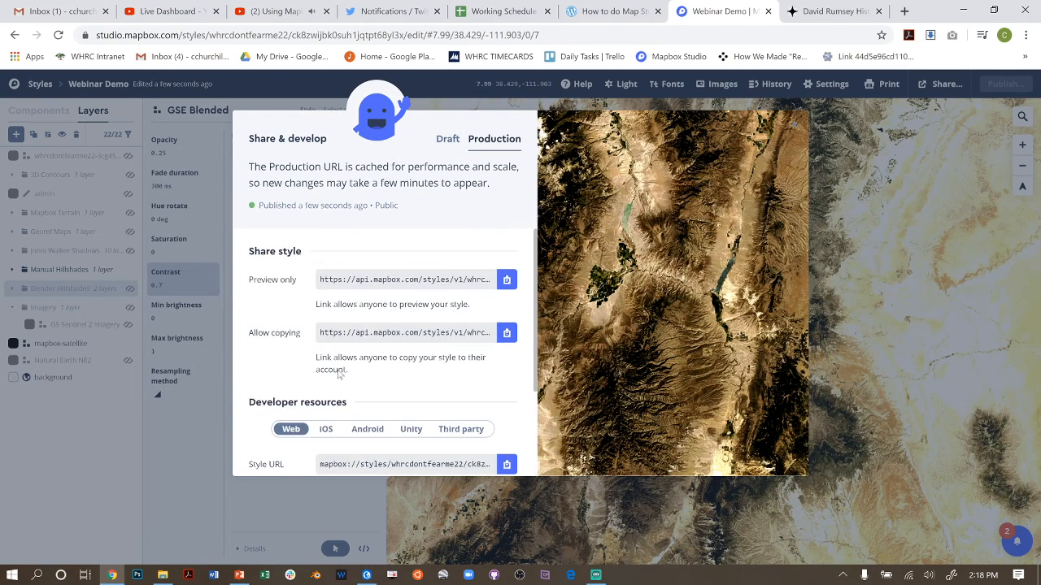
{"action": "left_click", "coordinate": [460, 430]}
{"action": "scroll", "coordinate": [458, 382], "scroll_direction": "down", "scroll_amount": 2}
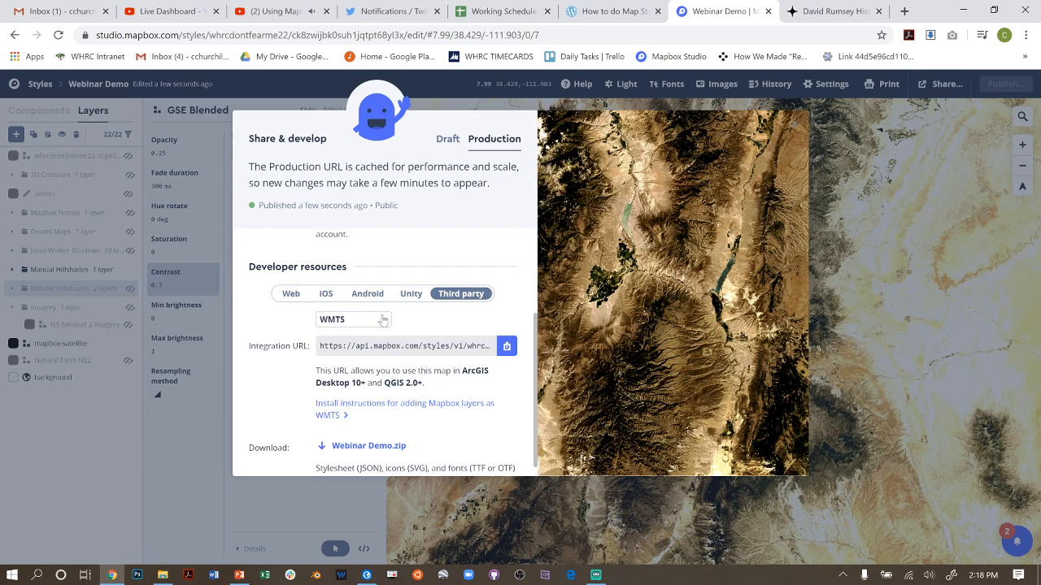
{"action": "left_click", "coordinate": [340, 323]}
{"action": "left_click", "coordinate": [432, 335]}
{"action": "left_click", "coordinate": [503, 348]}
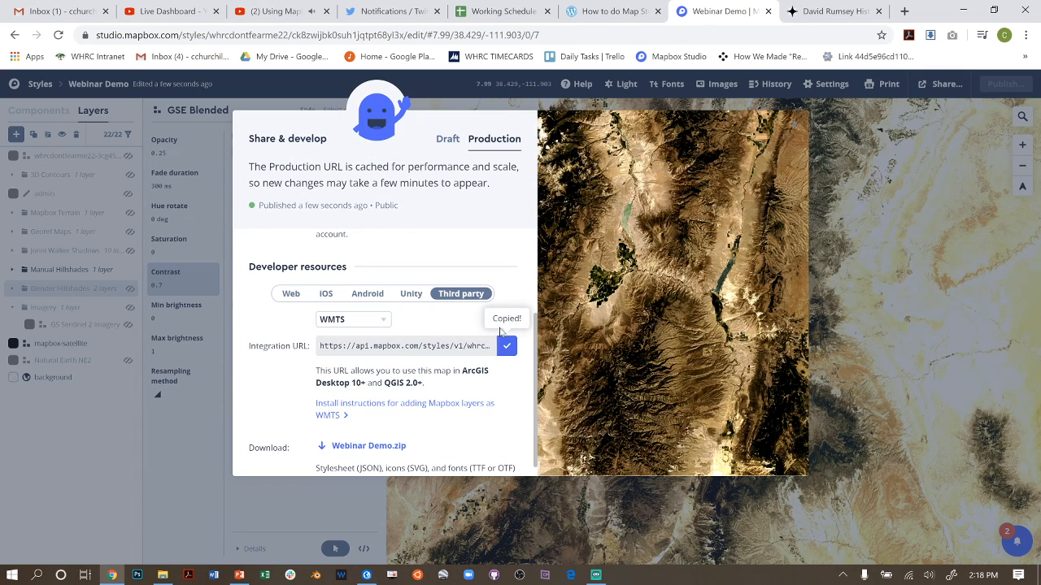
Switch to ArcGIS Pro, hide the RW_30_Mosaic_2.tif layer and close the Export Raster settings
{"action": "left_click", "coordinate": [366, 576]}
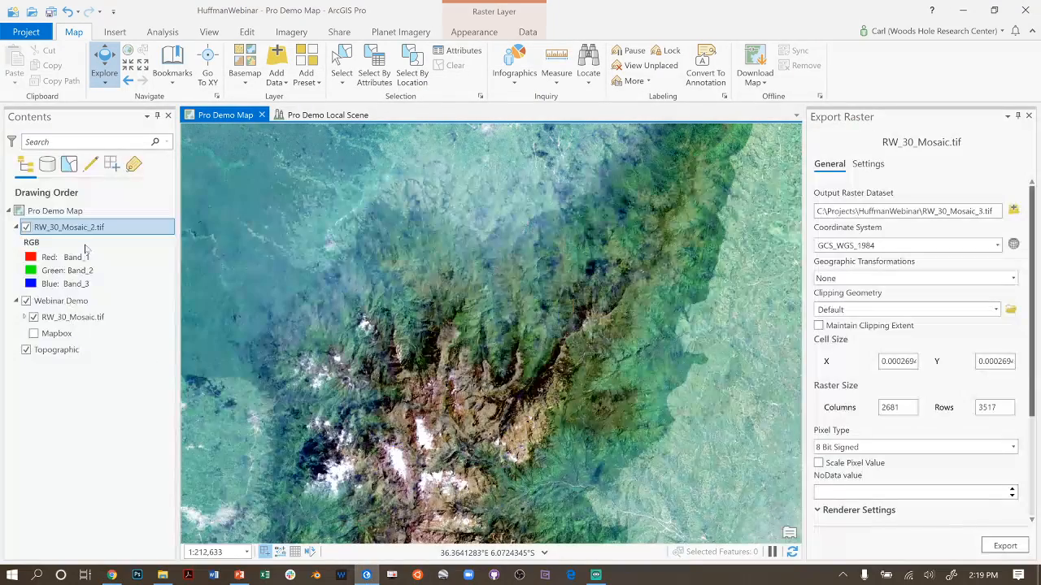
{"action": "left_click", "coordinate": [26, 227]}
{"action": "left_click", "coordinate": [1028, 117]}
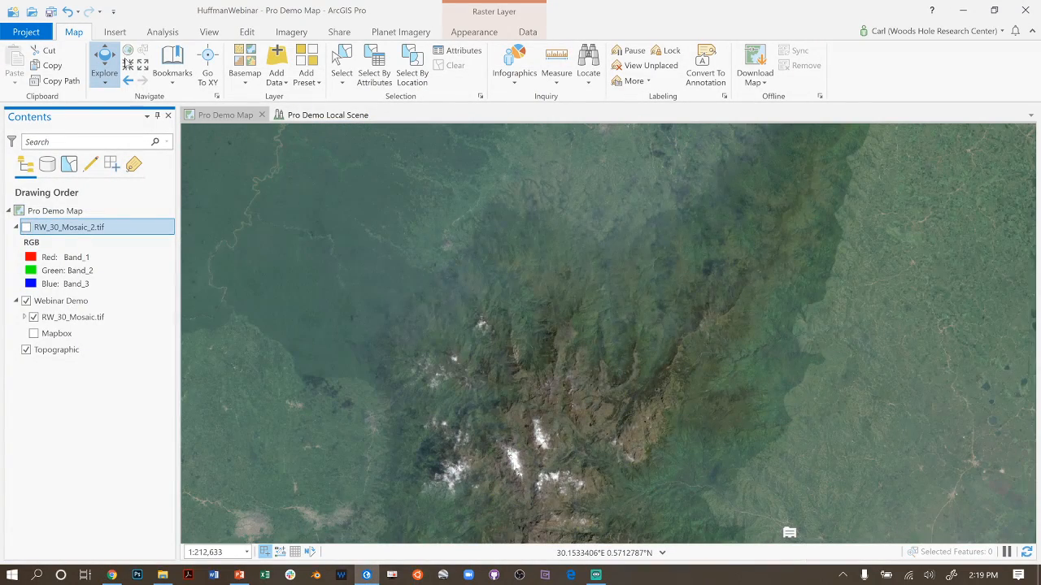
Create a new WMTS server connection using the copied Mapbox integration URL and the default version
{"action": "left_click", "coordinate": [114, 32]}
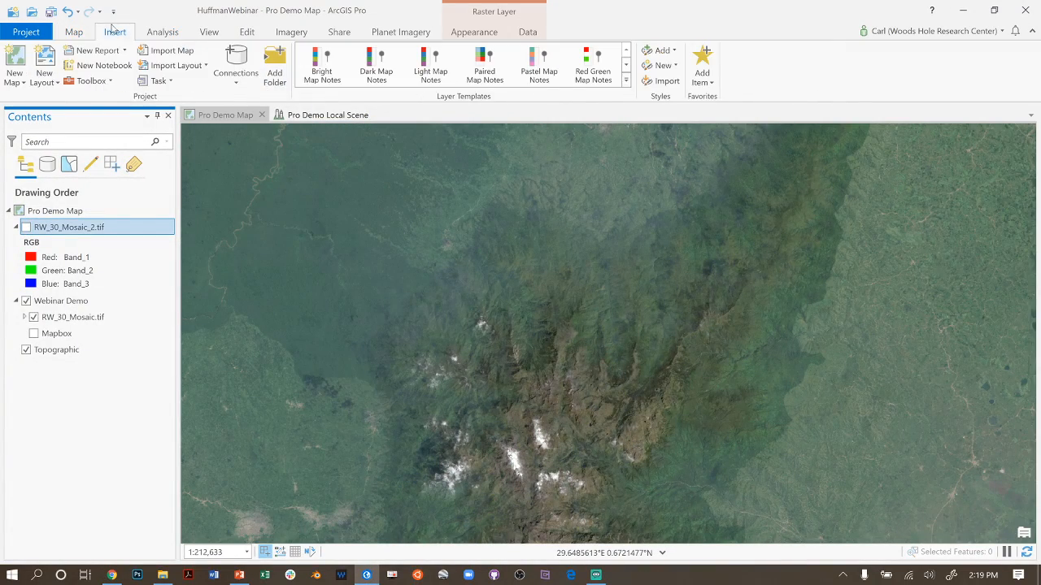
{"action": "left_click", "coordinate": [237, 81]}
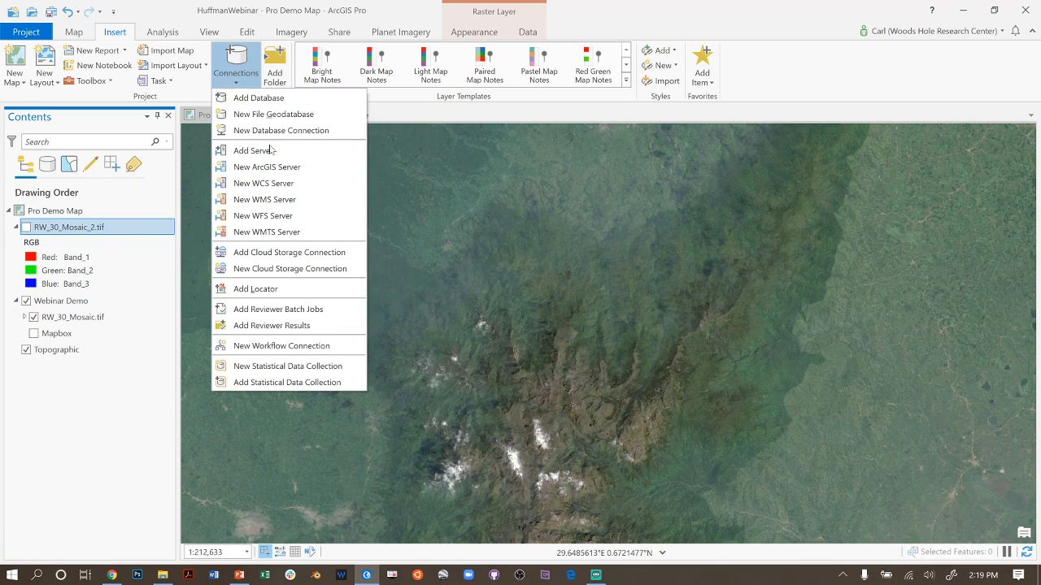
{"action": "left_click", "coordinate": [259, 232]}
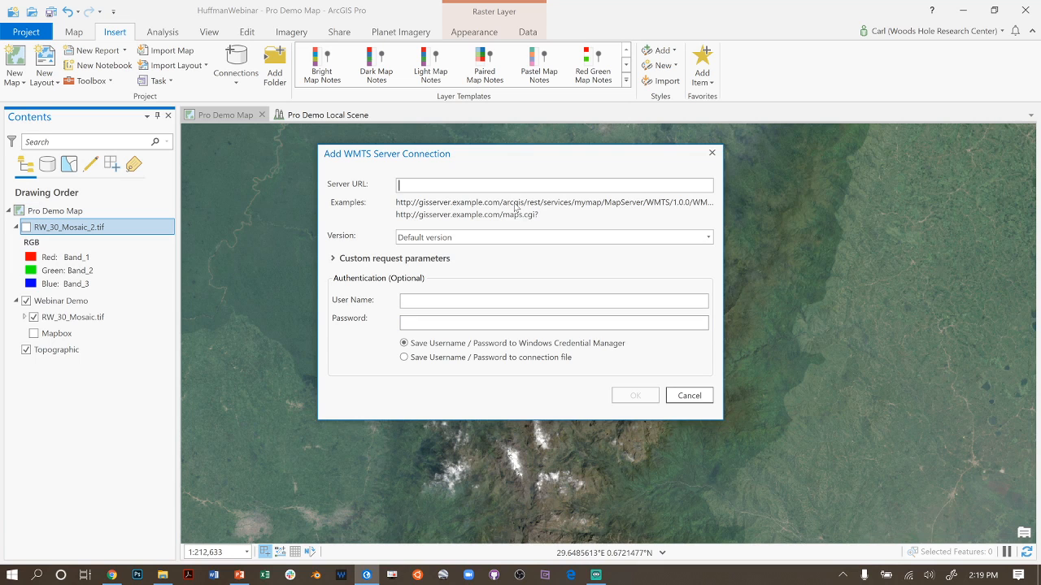
{"action": "key", "text": "ctrl+v"}
{"action": "left_click", "coordinate": [630, 393]}
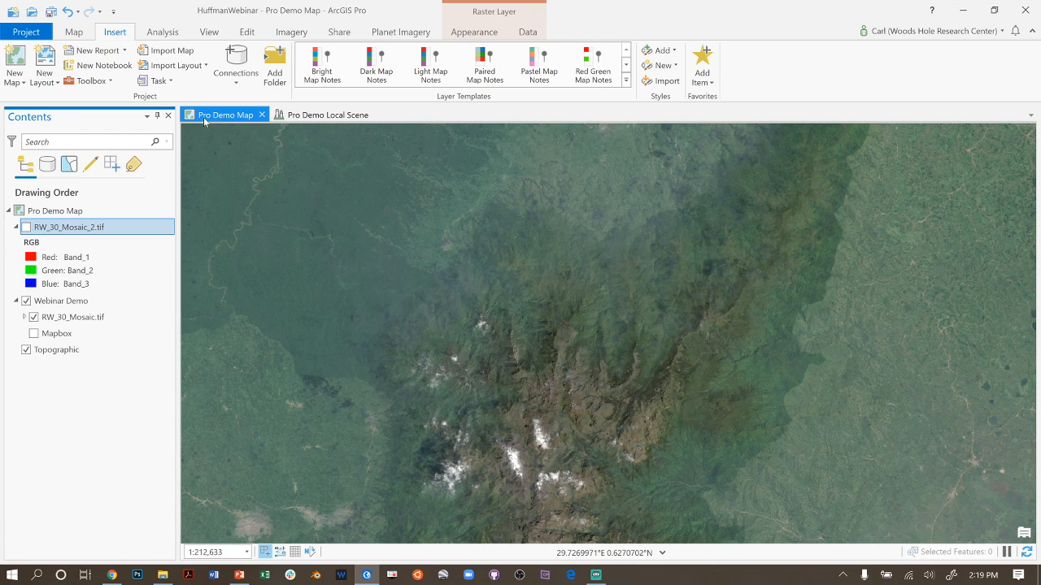
Show the project's server connections in the Catalog and collapse the older Mapbox on api.mapbox.com.wmts connection
{"action": "left_click", "coordinate": [209, 32]}
{"action": "left_click", "coordinate": [166, 77]}
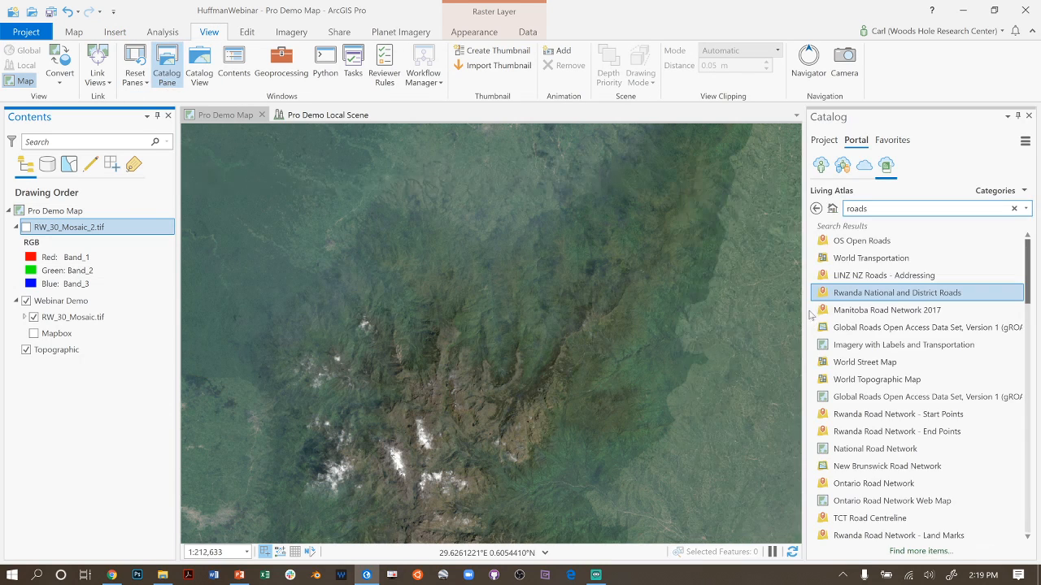
{"action": "left_click", "coordinate": [825, 140]}
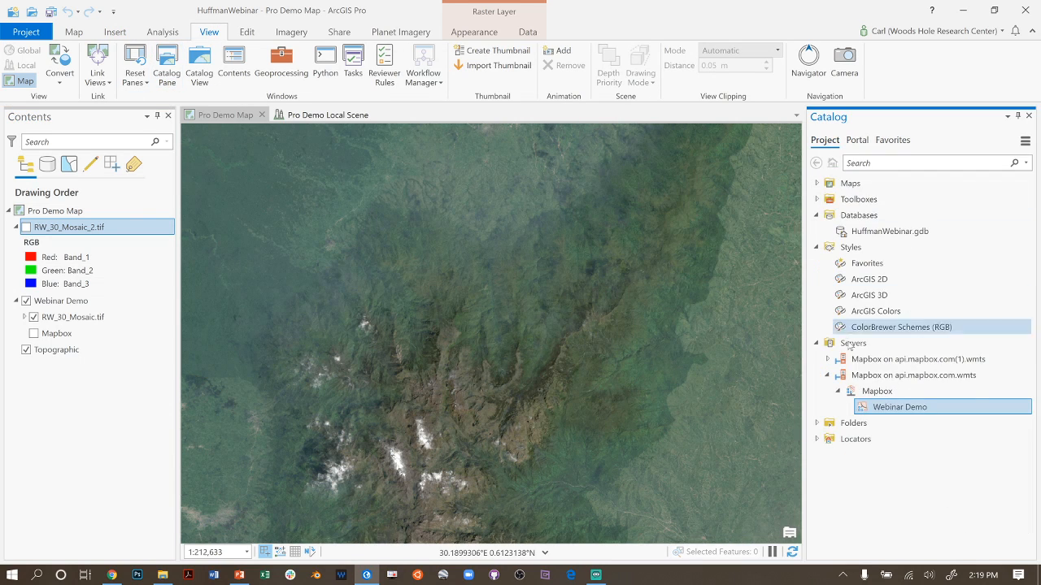
{"action": "left_click", "coordinate": [828, 376]}
{"action": "left_click", "coordinate": [856, 363]}
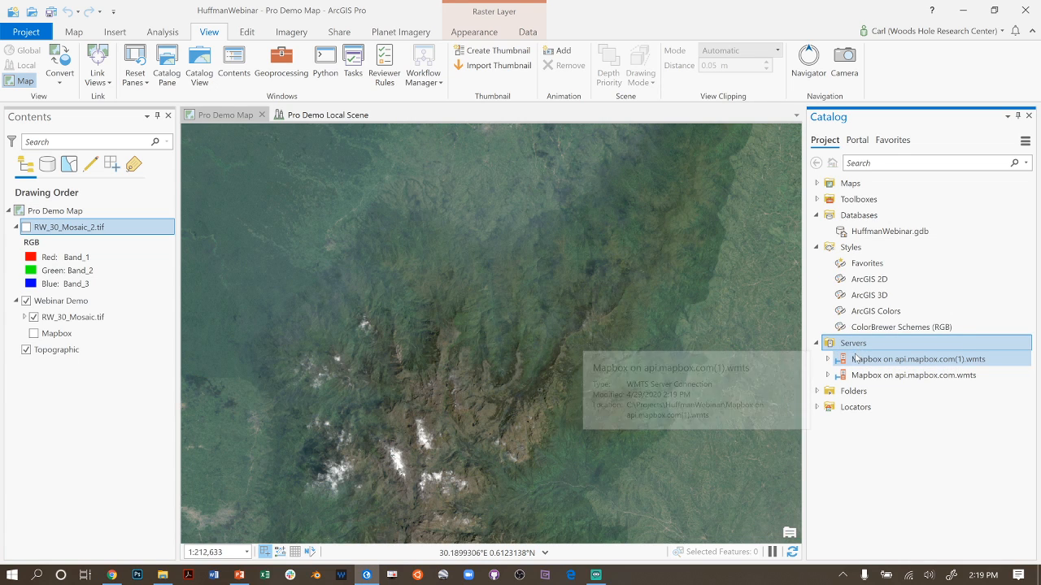
Expand the Mapbox on api.mapbox.com(1).wmts connection and add its Webinar Demo layer to the current map
{"action": "left_click", "coordinate": [829, 359]}
{"action": "left_click", "coordinate": [850, 377]}
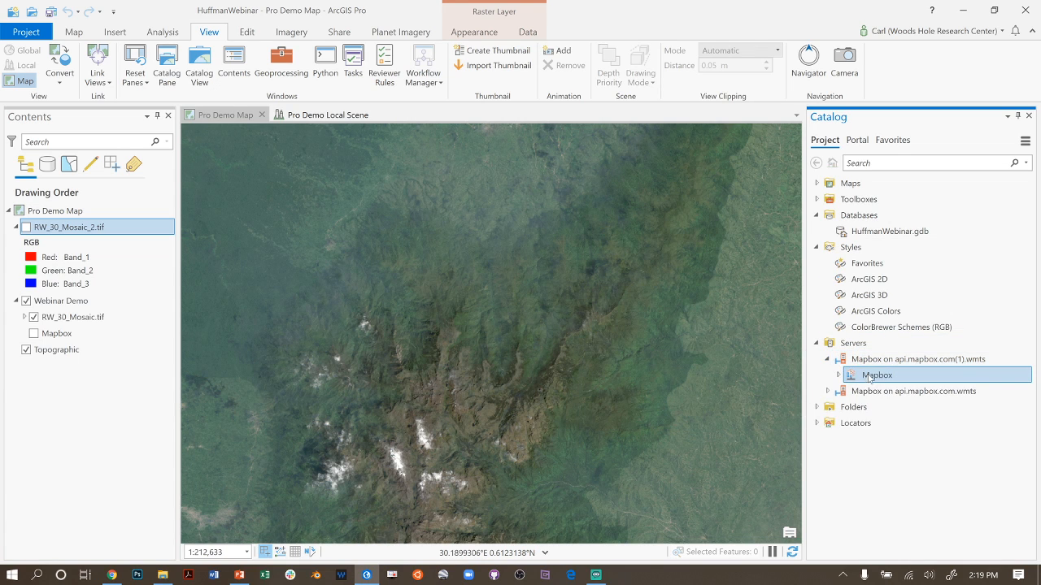
{"action": "right_click", "coordinate": [871, 378]}
{"action": "left_click", "coordinate": [838, 375]}
{"action": "left_click", "coordinate": [876, 392]}
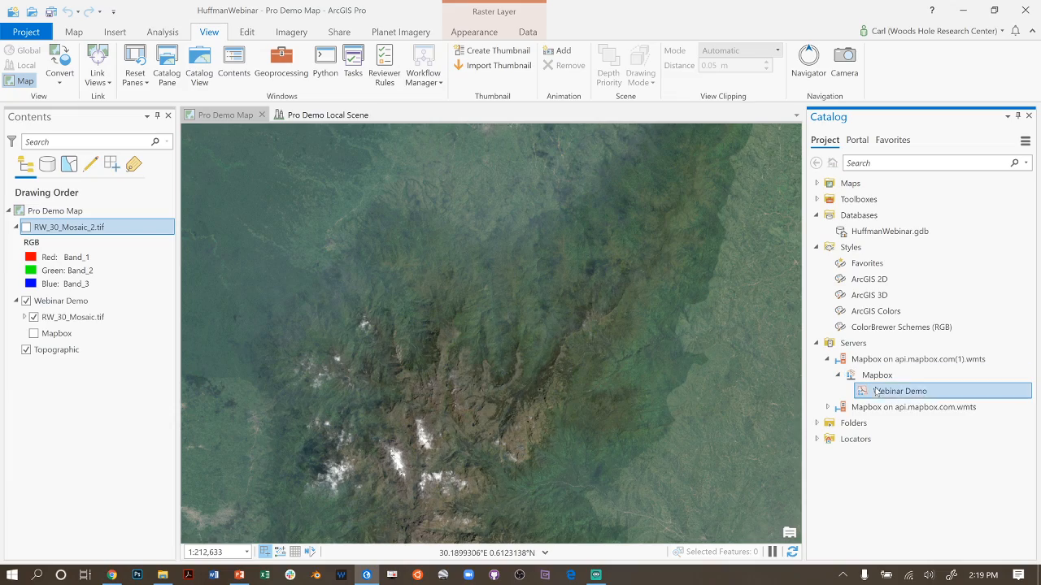
{"action": "right_click", "coordinate": [876, 392]}
{"action": "left_click", "coordinate": [910, 399]}
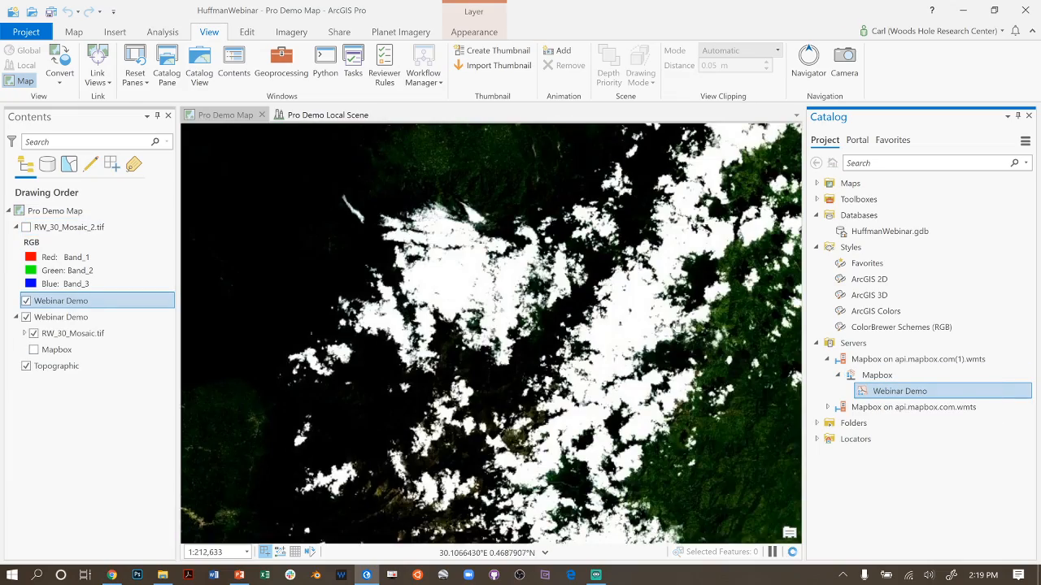
Examine how the Webinar Demo layer renders across central and northern Africa, from regional to continental scale
{"action": "scroll", "coordinate": [663, 270], "scroll_direction": "down", "scroll_amount": 5}
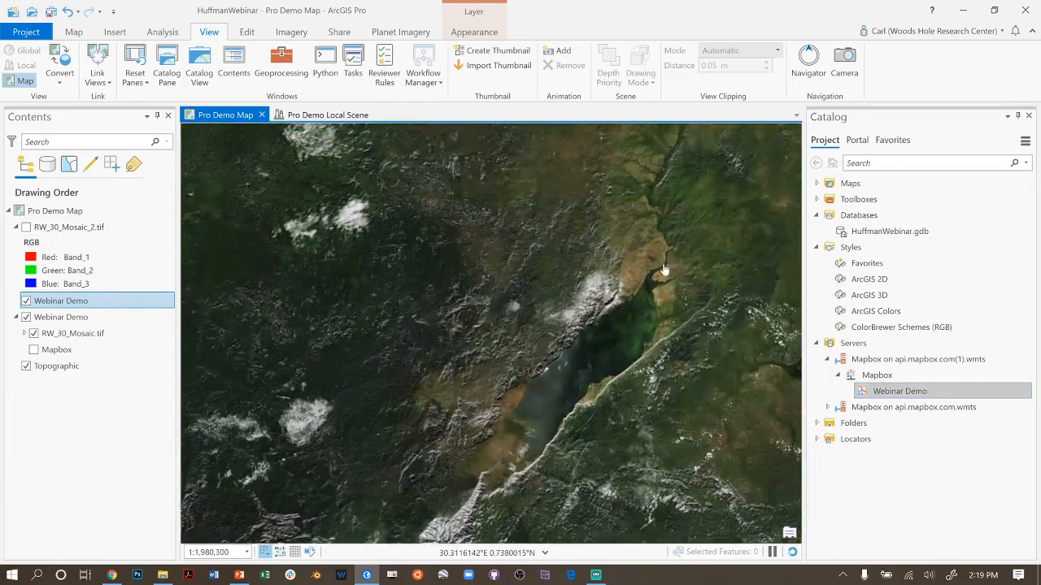
{"action": "left_click_drag", "start_coordinate": [664, 270], "coordinate": [526, 379]}
{"action": "left_click_drag", "start_coordinate": [579, 187], "coordinate": [625, 511]}
{"action": "left_click_drag", "start_coordinate": [494, 318], "coordinate": [699, 484]}
{"action": "left_click_drag", "start_coordinate": [335, 256], "coordinate": [587, 364]}
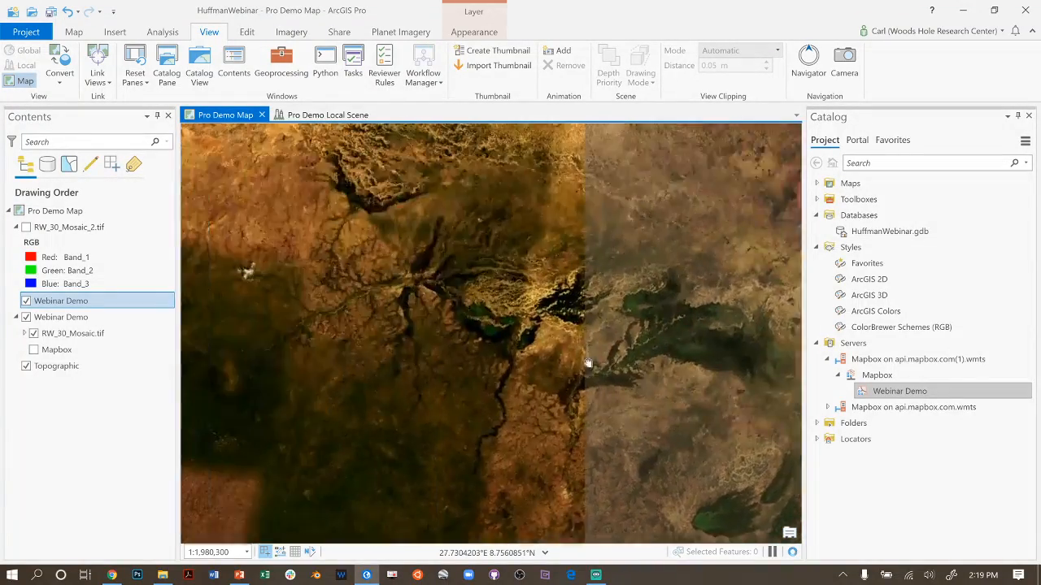
{"action": "scroll", "coordinate": [588, 363], "scroll_direction": "down", "scroll_amount": 5}
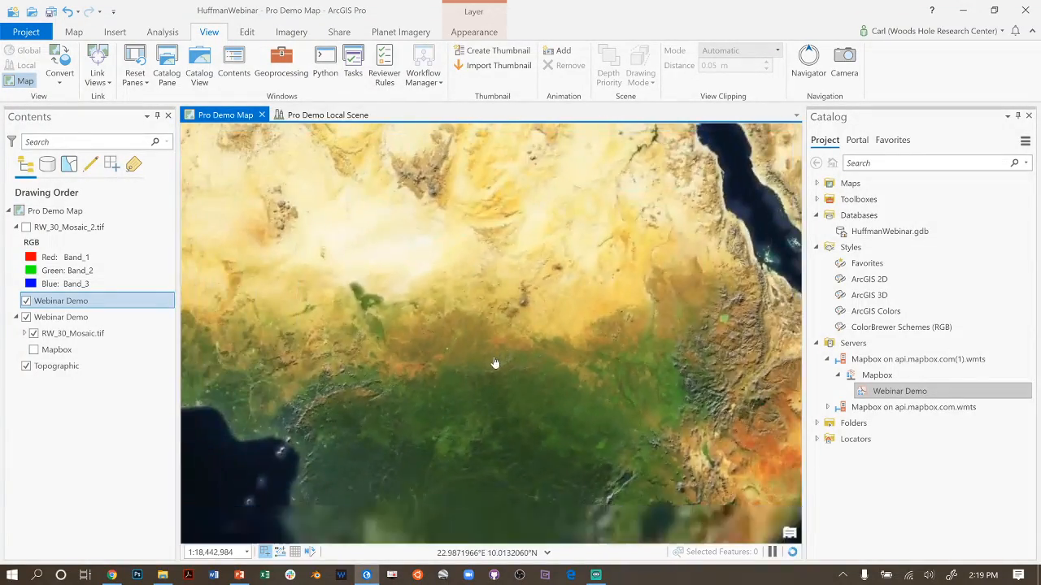
{"action": "left_click_drag", "start_coordinate": [495, 363], "coordinate": [645, 397]}
{"action": "left_click_drag", "start_coordinate": [399, 261], "coordinate": [550, 409]}
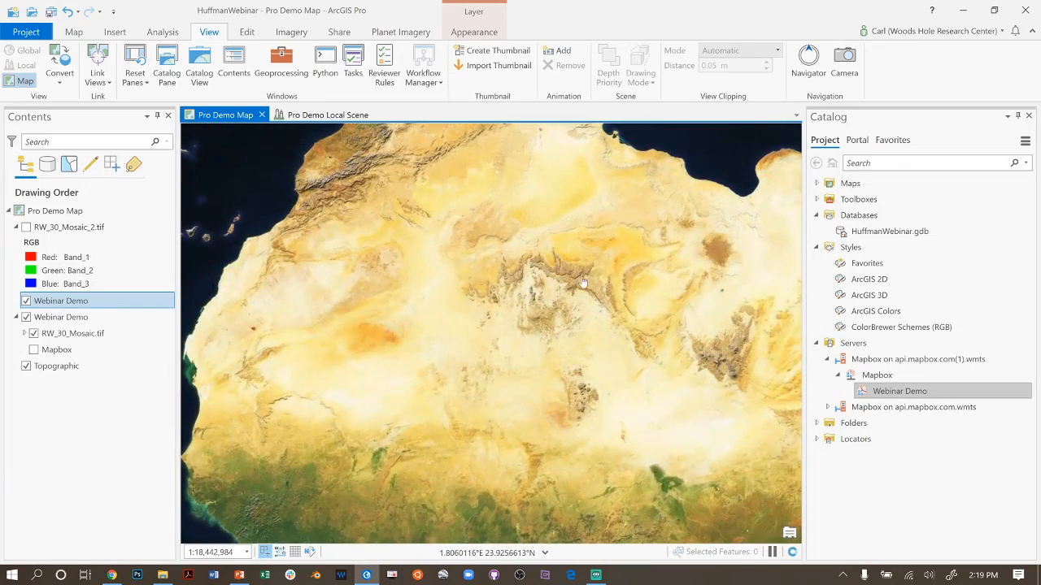
Close the Catalog and examine the Webinar Demo imagery across southwestern Europe, North Africa, the Middle East and southern Asia
{"action": "left_click", "coordinate": [1028, 116]}
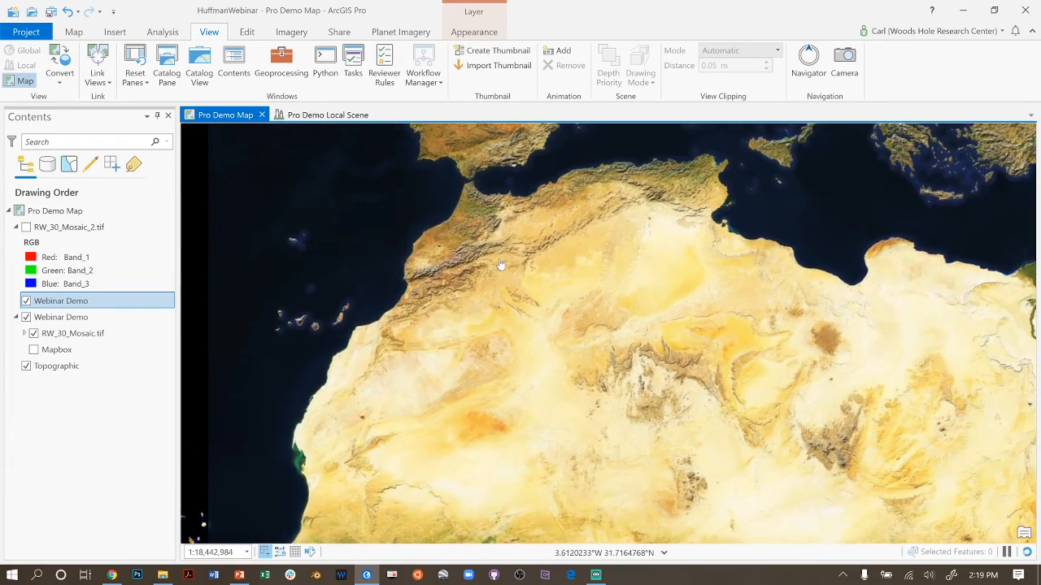
{"action": "left_click_drag", "start_coordinate": [522, 257], "coordinate": [472, 390]}
{"action": "left_click_drag", "start_coordinate": [671, 301], "coordinate": [577, 443]}
{"action": "left_click_drag", "start_coordinate": [472, 348], "coordinate": [838, 257]}
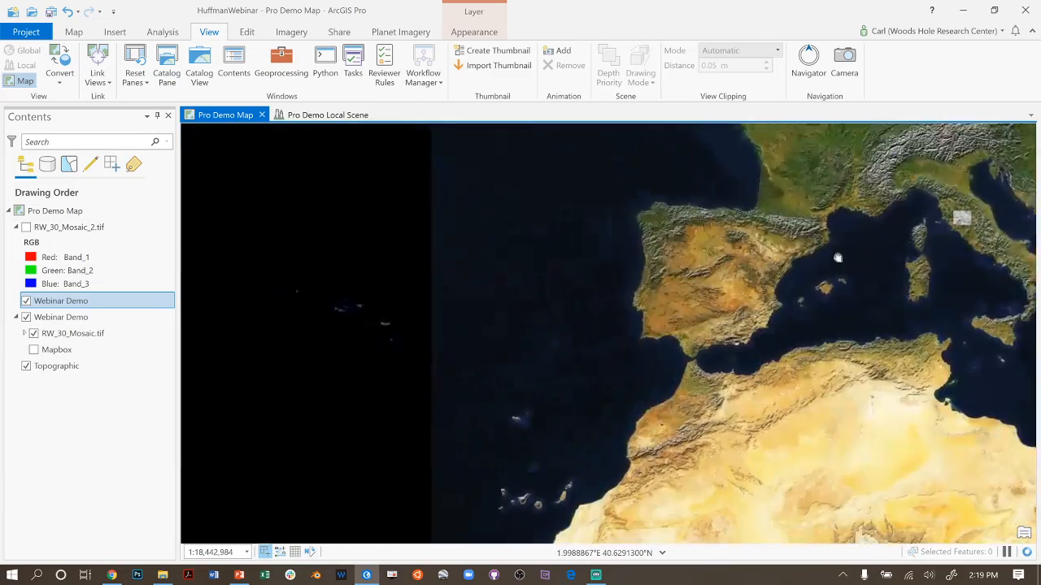
{"action": "left_click_drag", "start_coordinate": [498, 389], "coordinate": [853, 273]}
{"action": "left_click_drag", "start_coordinate": [690, 406], "coordinate": [325, 261]}
{"action": "left_click_drag", "start_coordinate": [759, 364], "coordinate": [239, 332]}
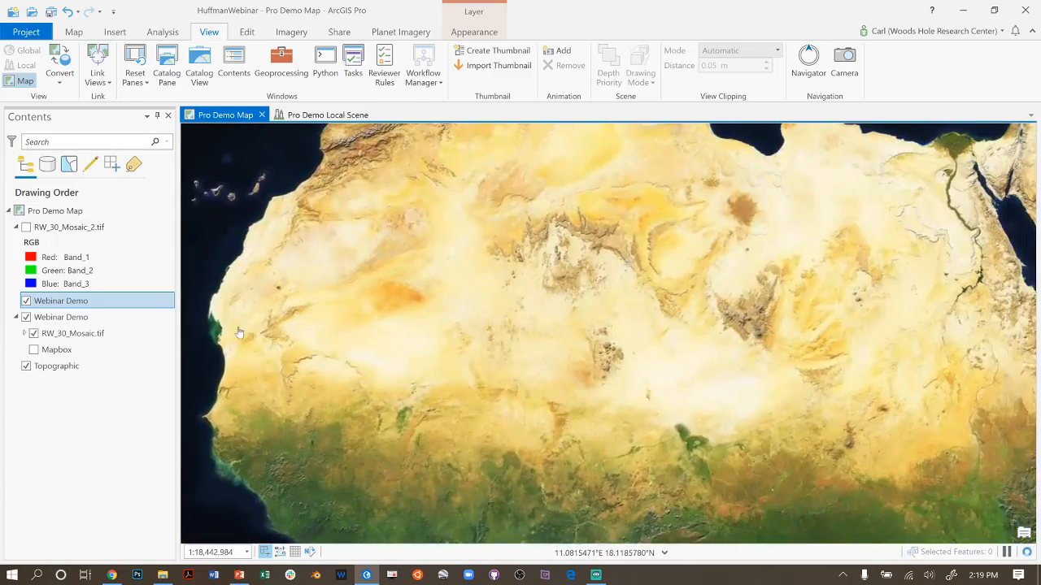
{"action": "scroll", "coordinate": [613, 325], "scroll_direction": "down", "scroll_amount": 2}
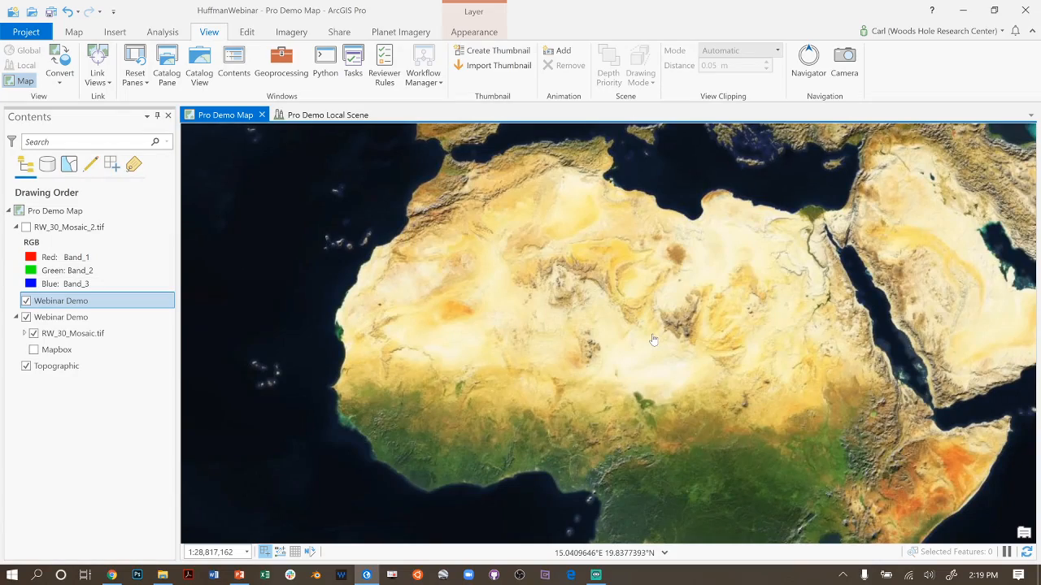
{"action": "left_click_drag", "start_coordinate": [846, 298], "coordinate": [514, 393]}
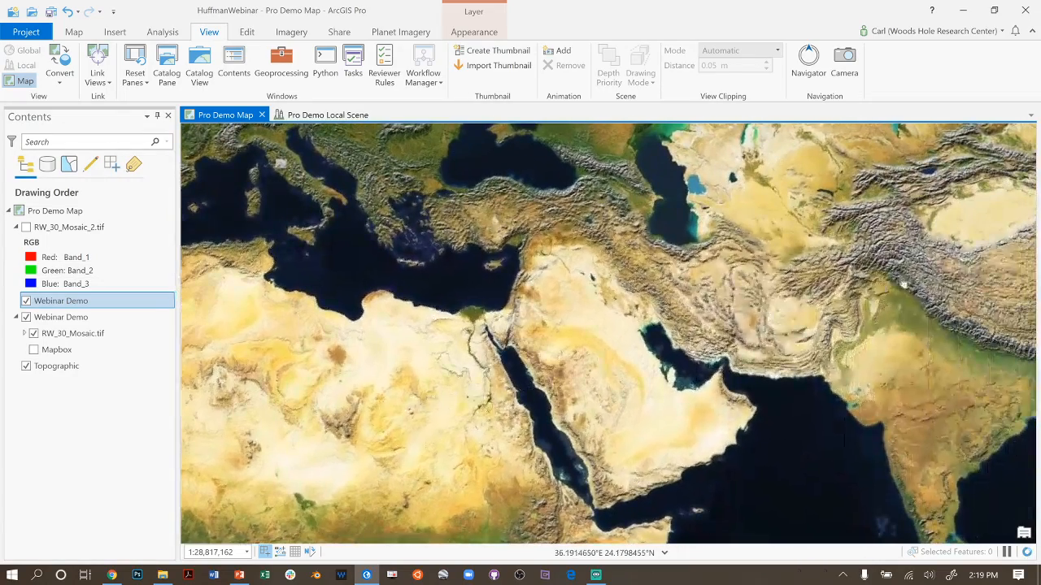
{"action": "left_click_drag", "start_coordinate": [914, 286], "coordinate": [805, 297]}
{"action": "left_click_drag", "start_coordinate": [912, 350], "coordinate": [632, 293]}
{"action": "left_click_drag", "start_coordinate": [797, 317], "coordinate": [720, 344]}
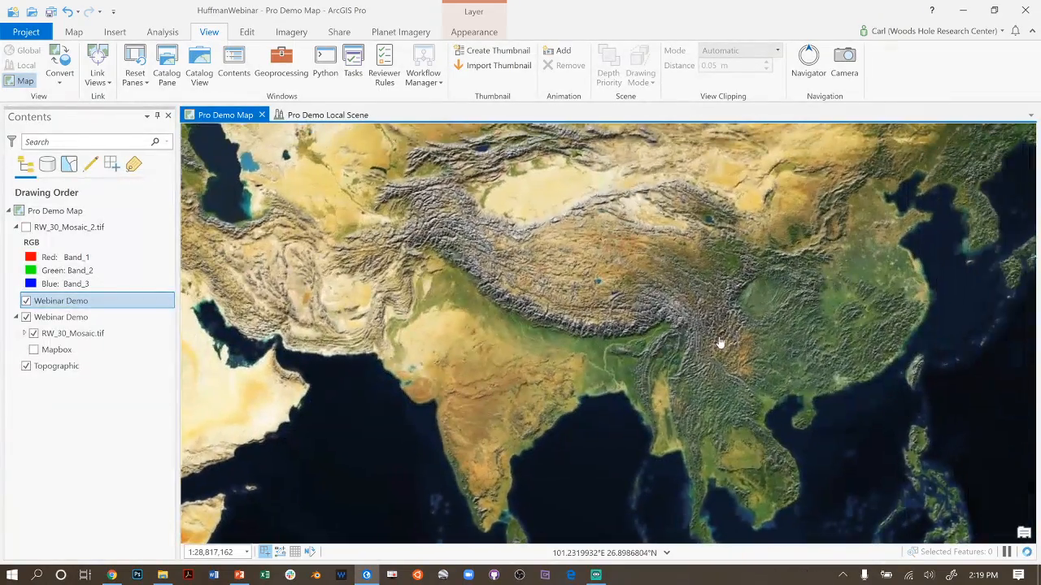
Examine the Webinar Demo imagery over southwestern China and the western and central United States, from regional to world scale
{"action": "scroll", "coordinate": [745, 340], "scroll_direction": "up", "scroll_amount": 5}
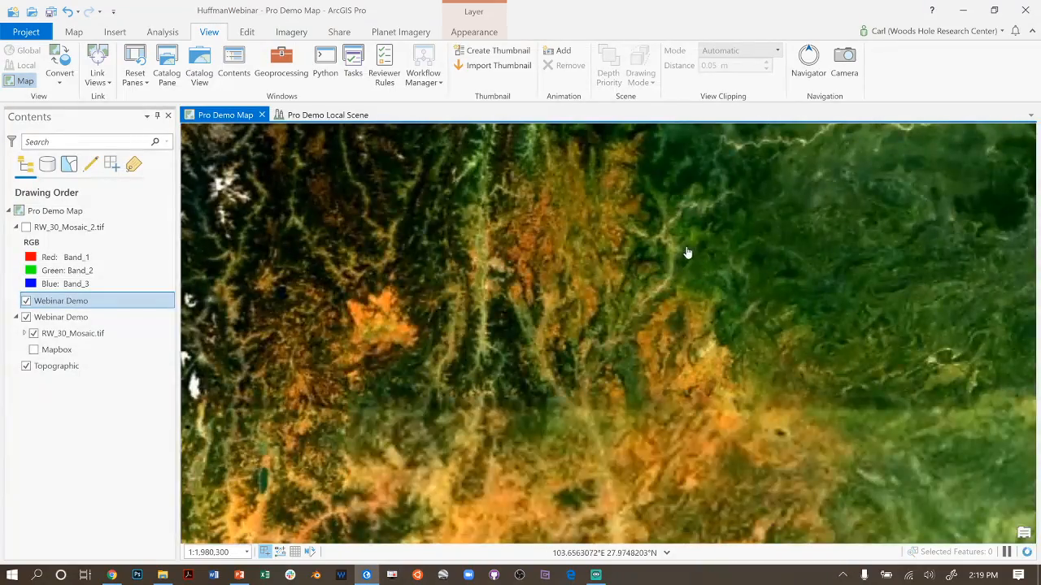
{"action": "scroll", "coordinate": [679, 269], "scroll_direction": "down", "scroll_amount": 3}
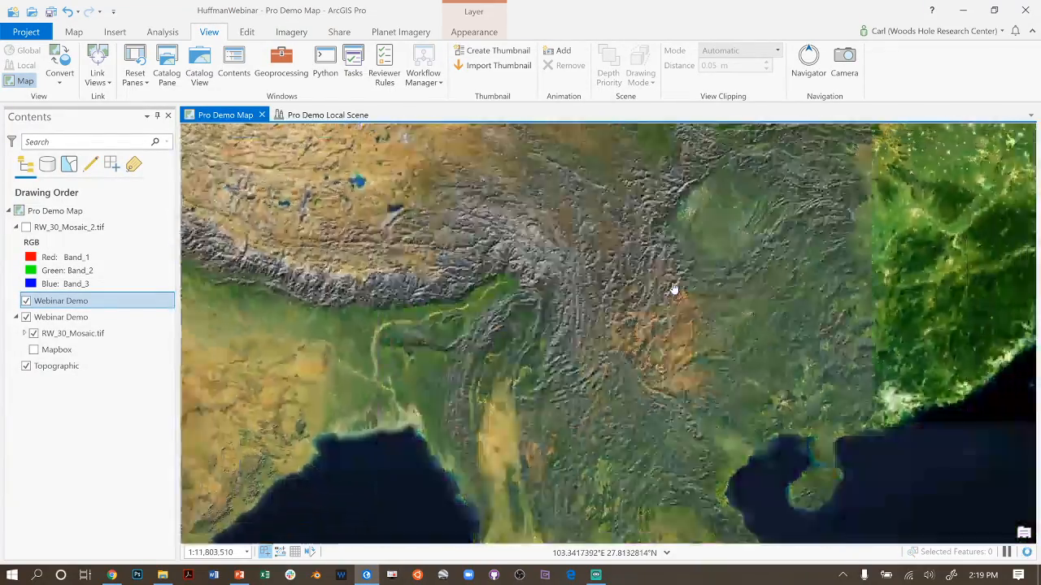
{"action": "scroll", "coordinate": [673, 287], "scroll_direction": "down", "scroll_amount": 3}
{"action": "left_click_drag", "start_coordinate": [594, 295], "coordinate": [878, 356]}
{"action": "left_click_drag", "start_coordinate": [536, 336], "coordinate": [817, 344]}
{"action": "left_click_drag", "start_coordinate": [537, 341], "coordinate": [830, 348]}
{"action": "left_click_drag", "start_coordinate": [506, 288], "coordinate": [588, 329]}
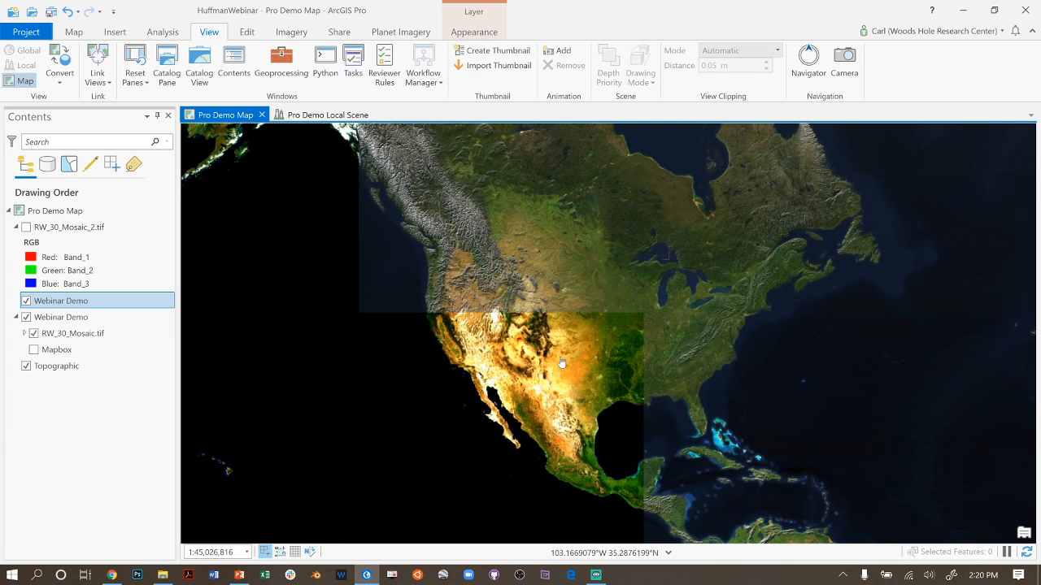
{"action": "scroll", "coordinate": [541, 372], "scroll_direction": "up", "scroll_amount": 5}
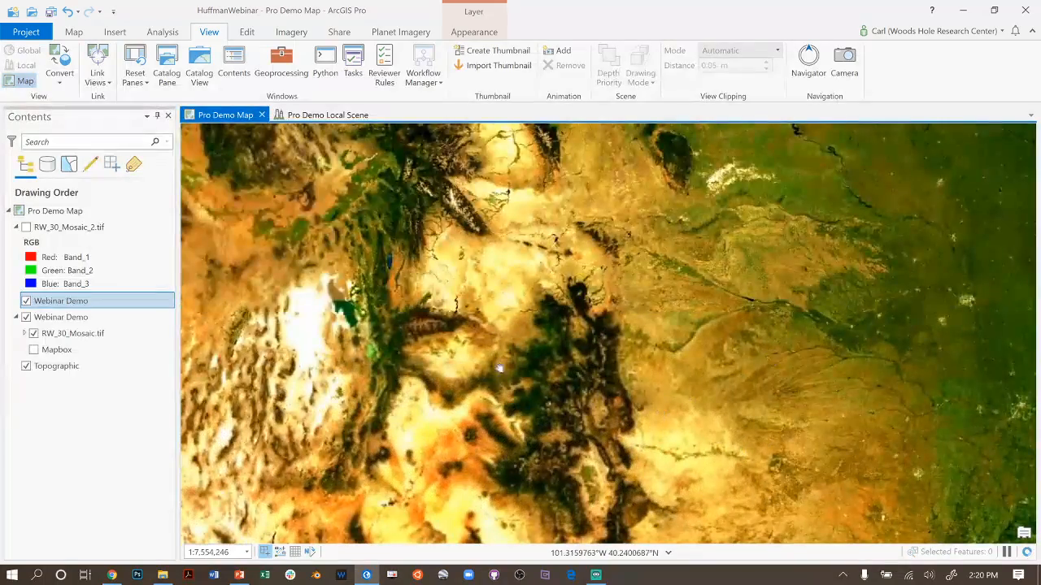
{"action": "left_click_drag", "start_coordinate": [499, 368], "coordinate": [406, 376]}
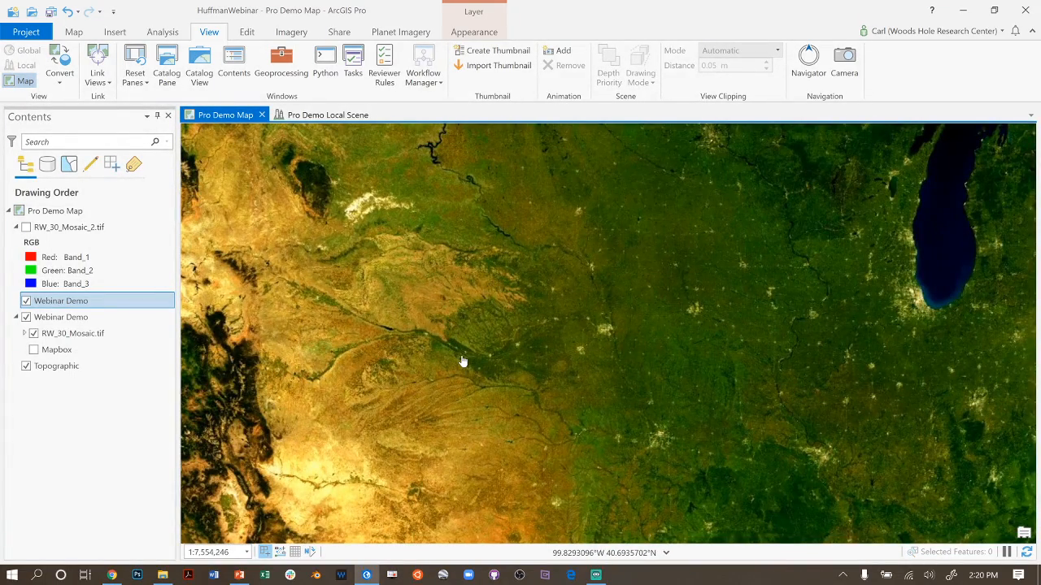
{"action": "scroll", "coordinate": [541, 339], "scroll_direction": "down", "scroll_amount": 10}
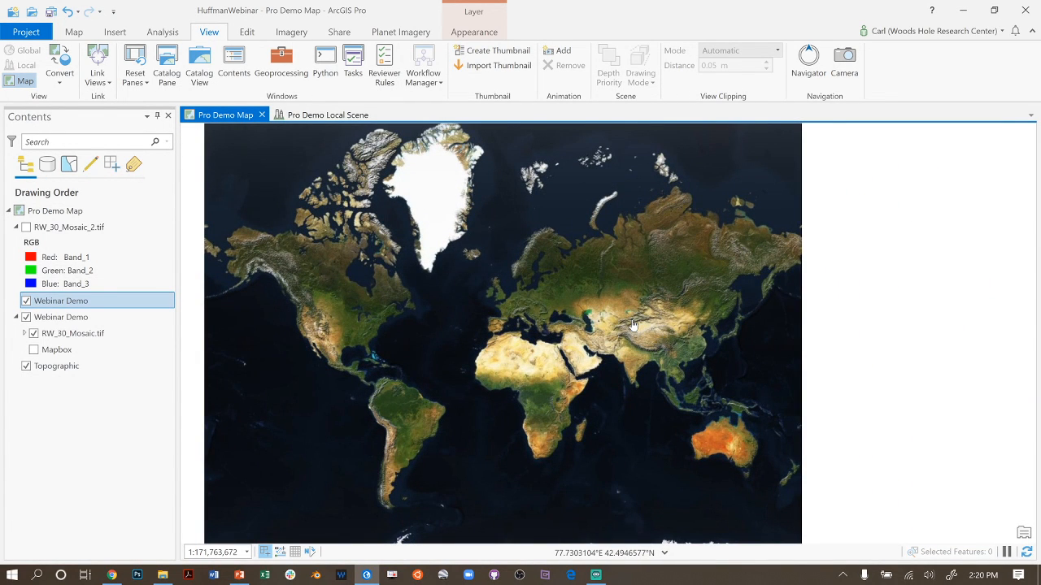
Examine the Webinar Demo imagery from the world extent to the Mediterranean, the Black and Caspian Seas and Central Asia
{"action": "left_click_drag", "start_coordinate": [617, 341], "coordinate": [596, 345]}
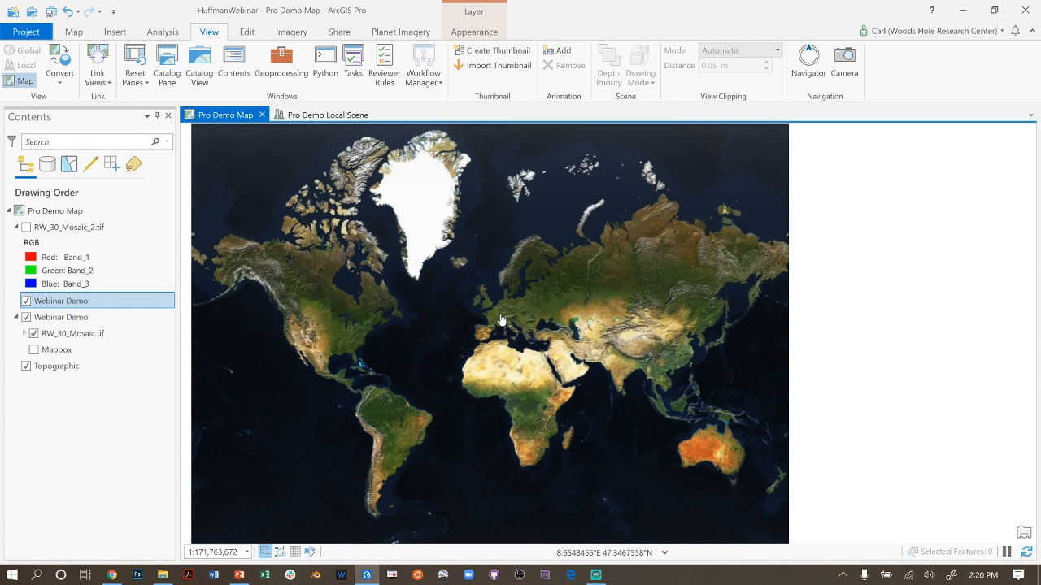
{"action": "scroll", "coordinate": [643, 374], "scroll_direction": "up", "scroll_amount": 2}
{"action": "left_click_drag", "start_coordinate": [556, 317], "coordinate": [670, 333]}
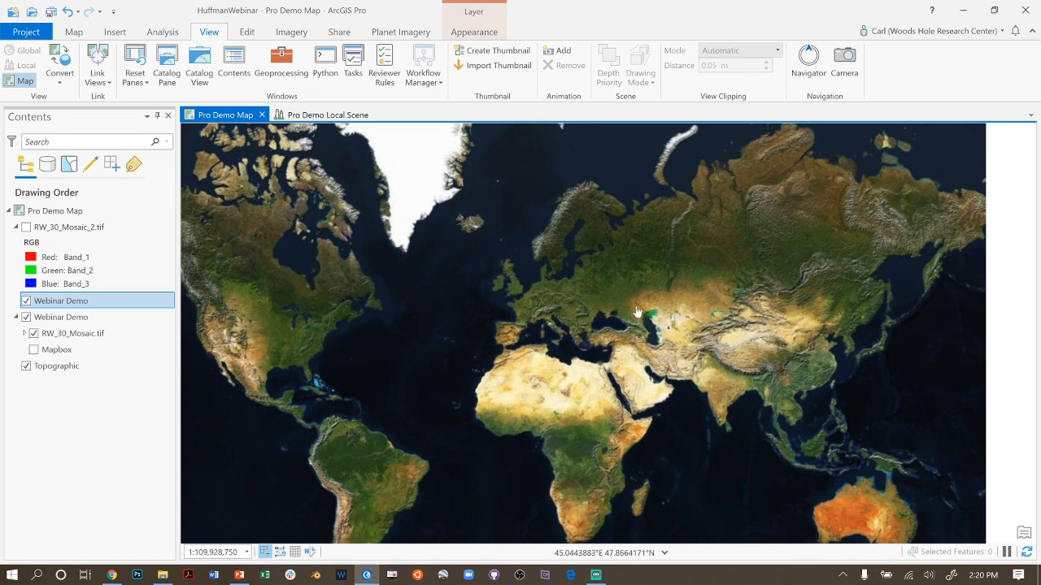
{"action": "left_click_drag", "start_coordinate": [708, 247], "coordinate": [733, 328]}
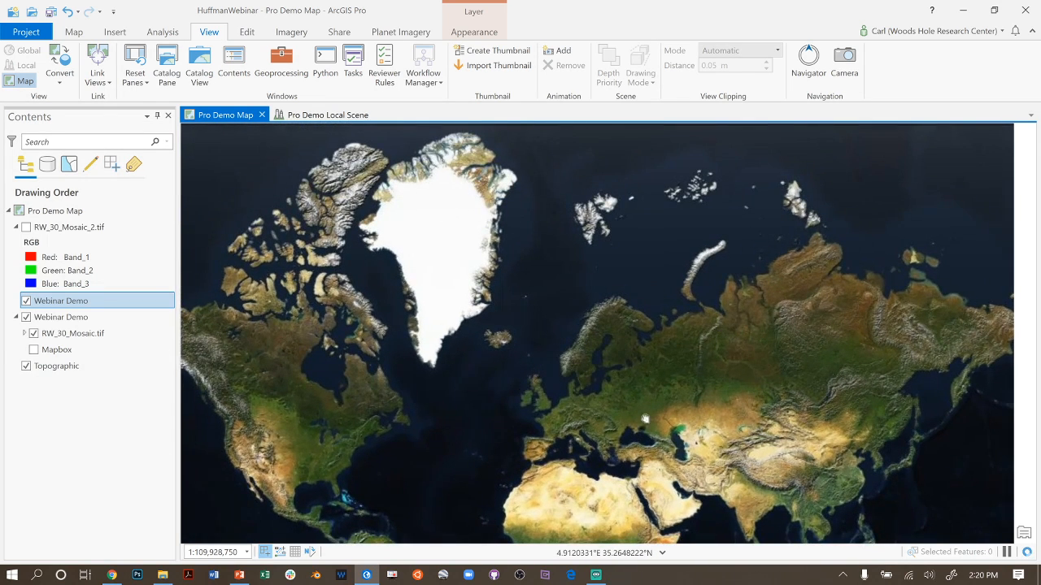
{"action": "left_click_drag", "start_coordinate": [645, 418], "coordinate": [662, 414]}
{"action": "scroll", "coordinate": [688, 415], "scroll_direction": "up", "scroll_amount": 3}
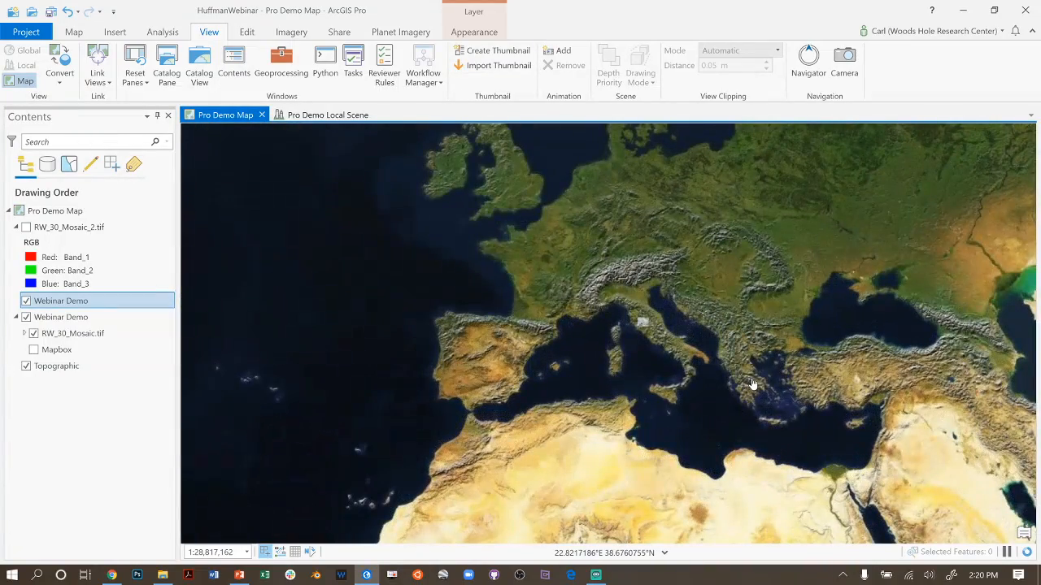
{"action": "left_click_drag", "start_coordinate": [752, 386], "coordinate": [535, 320]}
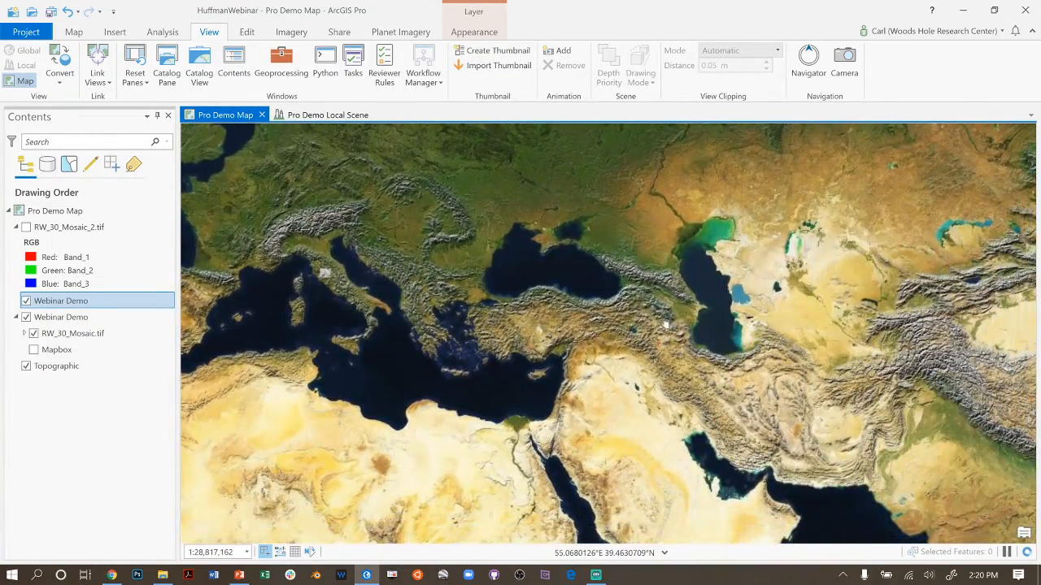
{"action": "left_click_drag", "start_coordinate": [665, 323], "coordinate": [606, 359]}
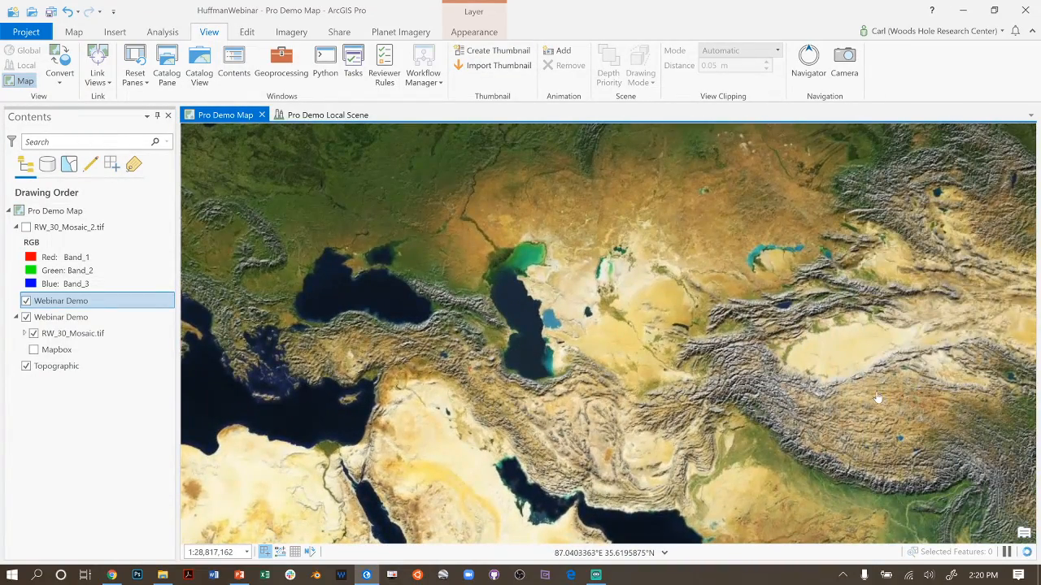
{"action": "left_click_drag", "start_coordinate": [878, 399], "coordinate": [665, 403]}
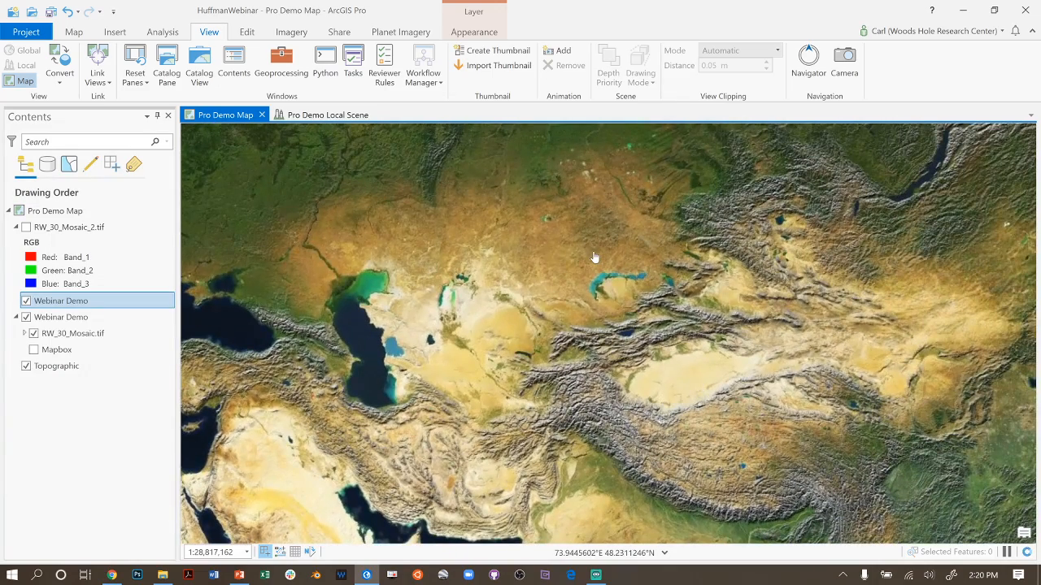
Switch to the Pro Demo Local Scene and turn on its Webinar Demo layer
{"action": "left_click", "coordinate": [298, 117]}
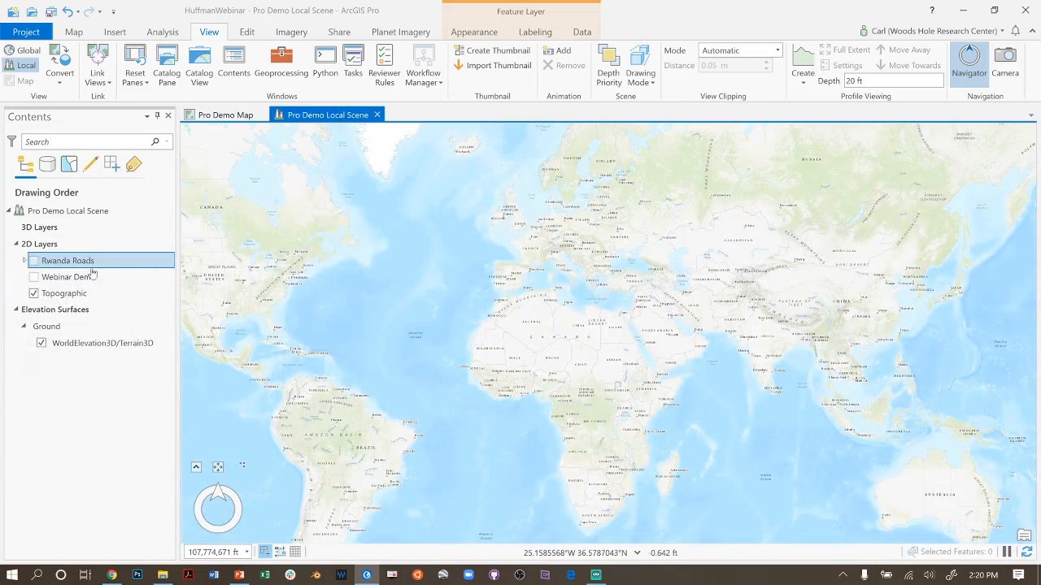
{"action": "left_click", "coordinate": [60, 280]}
{"action": "left_click_drag", "start_coordinate": [619, 283], "coordinate": [513, 350]}
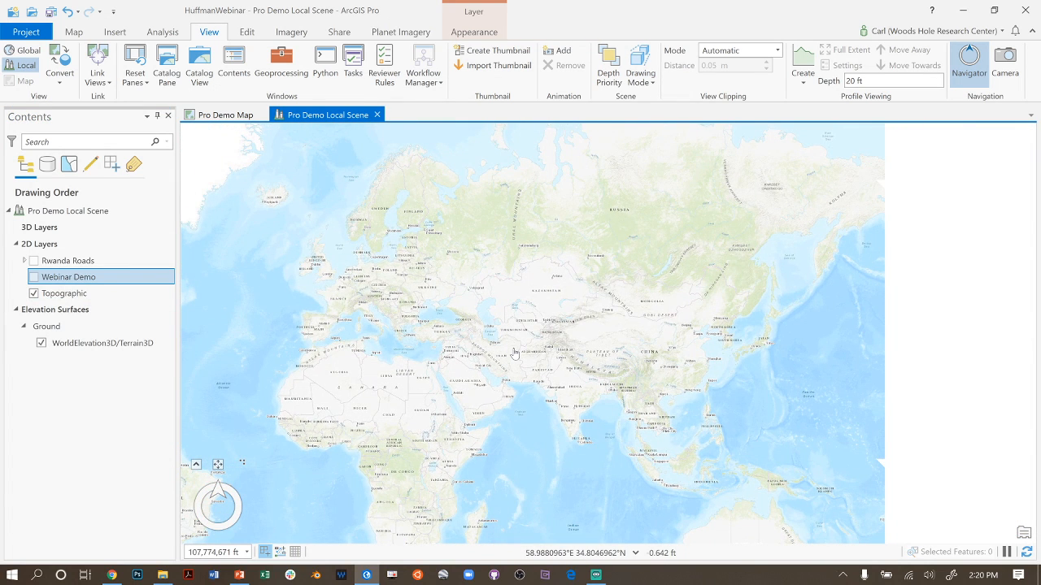
{"action": "left_click_drag", "start_coordinate": [515, 354], "coordinate": [553, 341]}
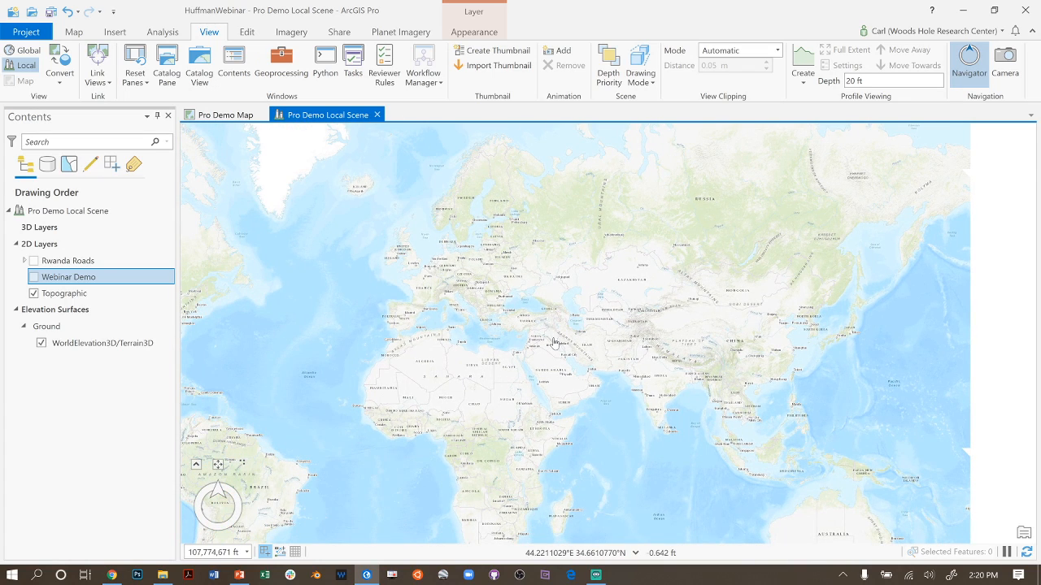
{"action": "left_click_drag", "start_coordinate": [553, 341], "coordinate": [682, 344]}
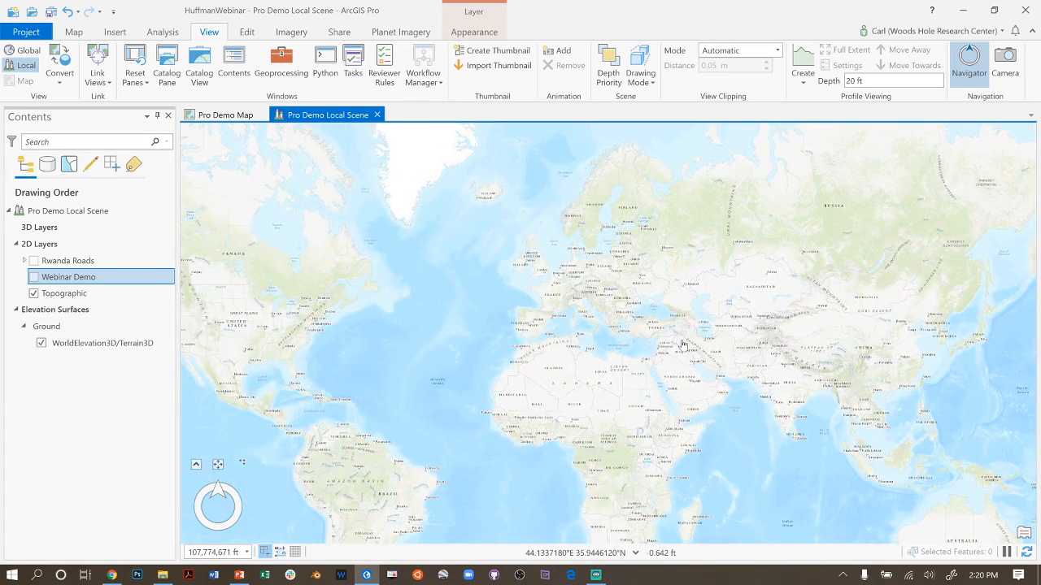
{"action": "left_click_drag", "start_coordinate": [601, 348], "coordinate": [684, 343]}
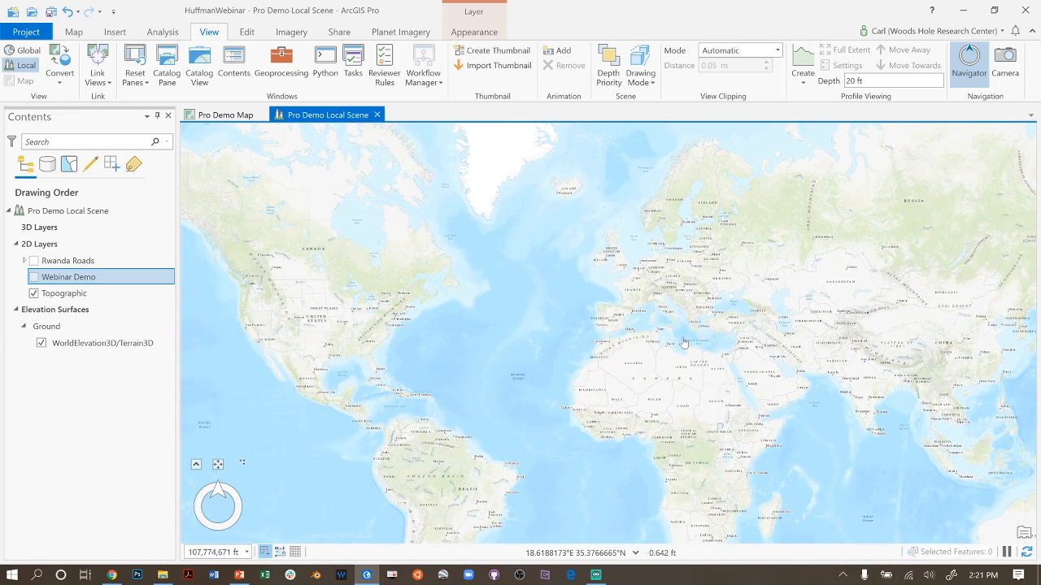
{"action": "left_click", "coordinate": [35, 281]}
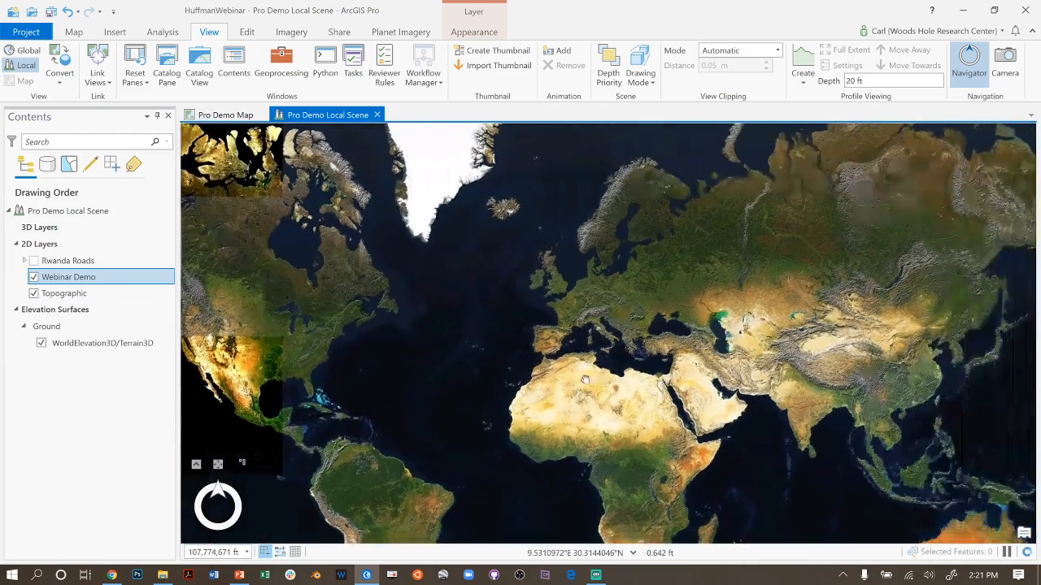
Set the vertical exaggeration of the local scene's Ground elevation surface to 20
{"action": "scroll", "coordinate": [626, 313], "scroll_direction": "up", "scroll_amount": 5}
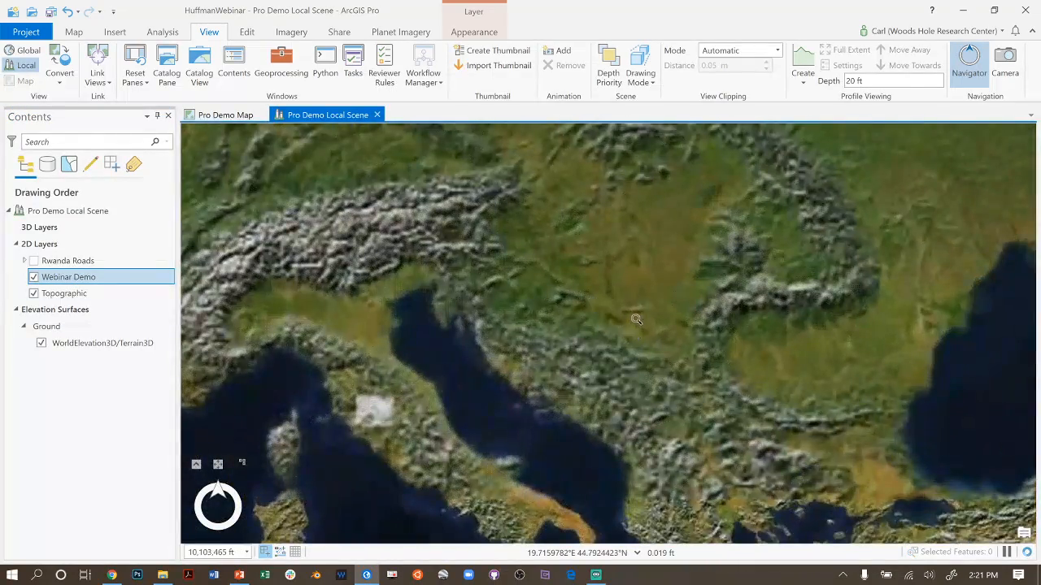
{"action": "scroll", "coordinate": [636, 320], "scroll_direction": "down", "scroll_amount": 3}
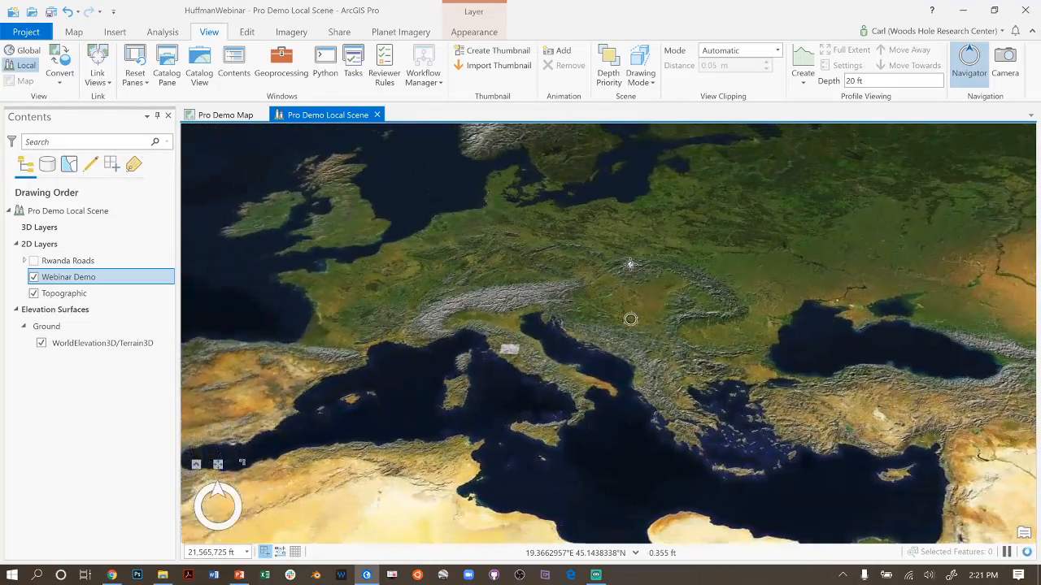
{"action": "left_click_drag", "start_coordinate": [778, 358], "coordinate": [590, 304]}
{"action": "scroll", "coordinate": [674, 355], "scroll_direction": "up", "scroll_amount": 4}
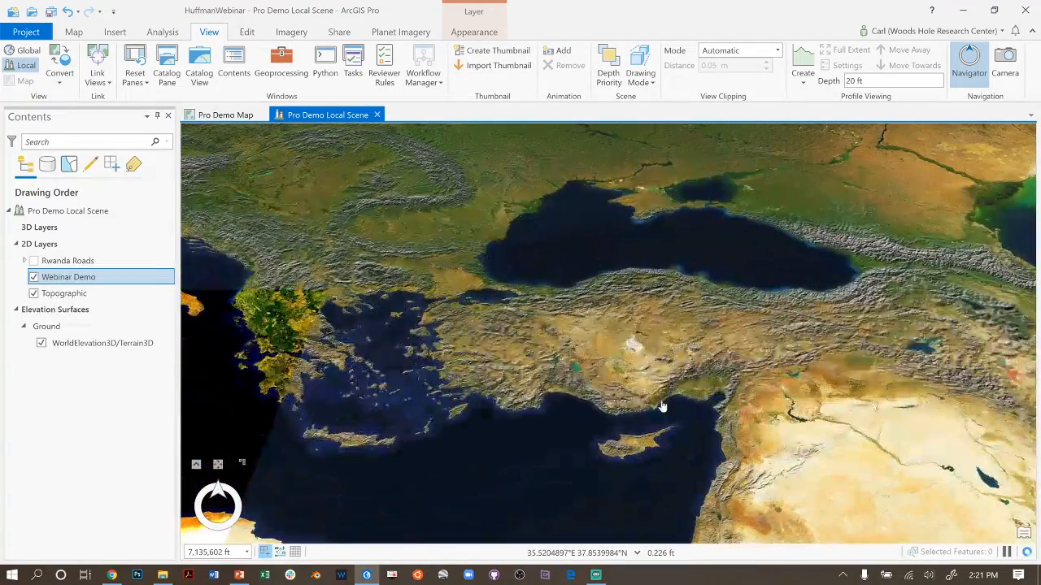
{"action": "left_click", "coordinate": [96, 345]}
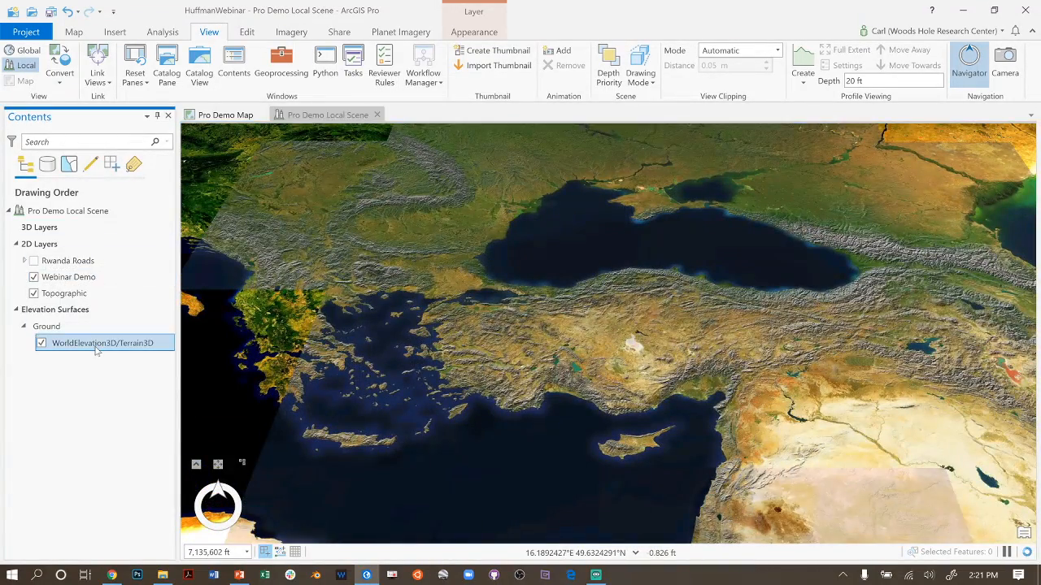
{"action": "left_click", "coordinate": [98, 327]}
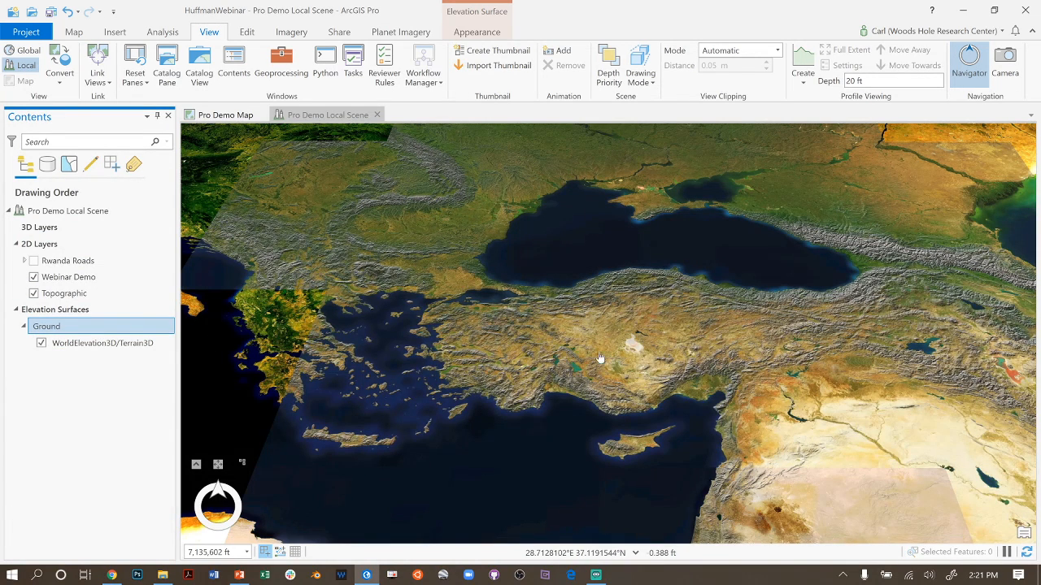
{"action": "left_click", "coordinate": [484, 36]}
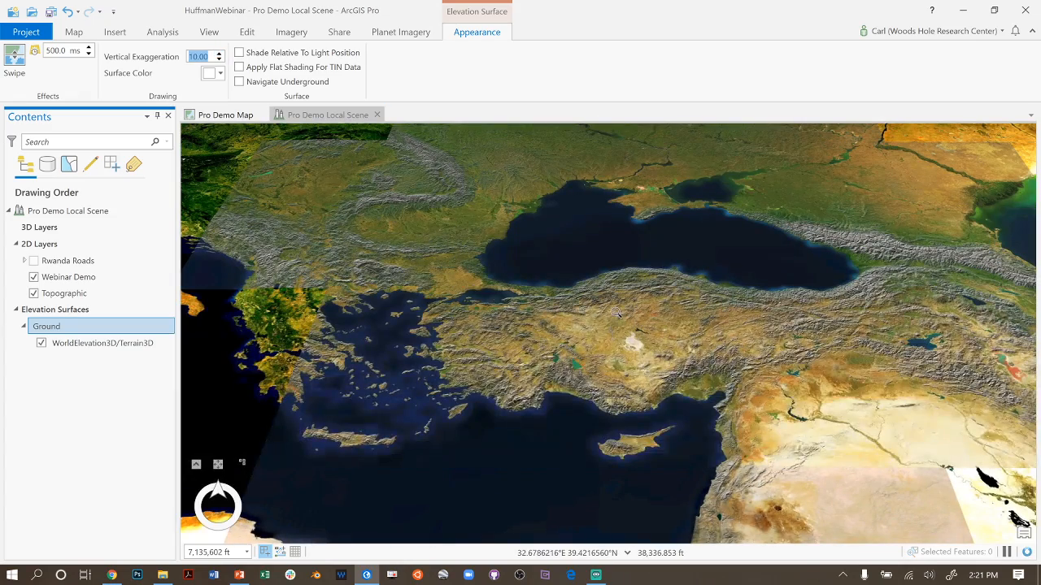
{"action": "scroll", "coordinate": [614, 317], "scroll_direction": "up", "scroll_amount": 3}
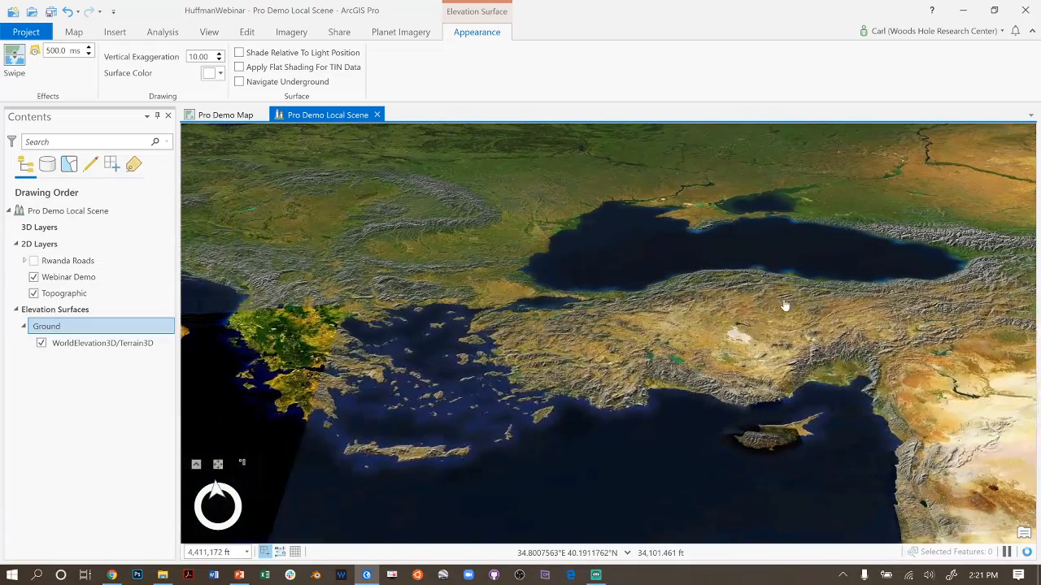
{"action": "left_click", "coordinate": [219, 54]}
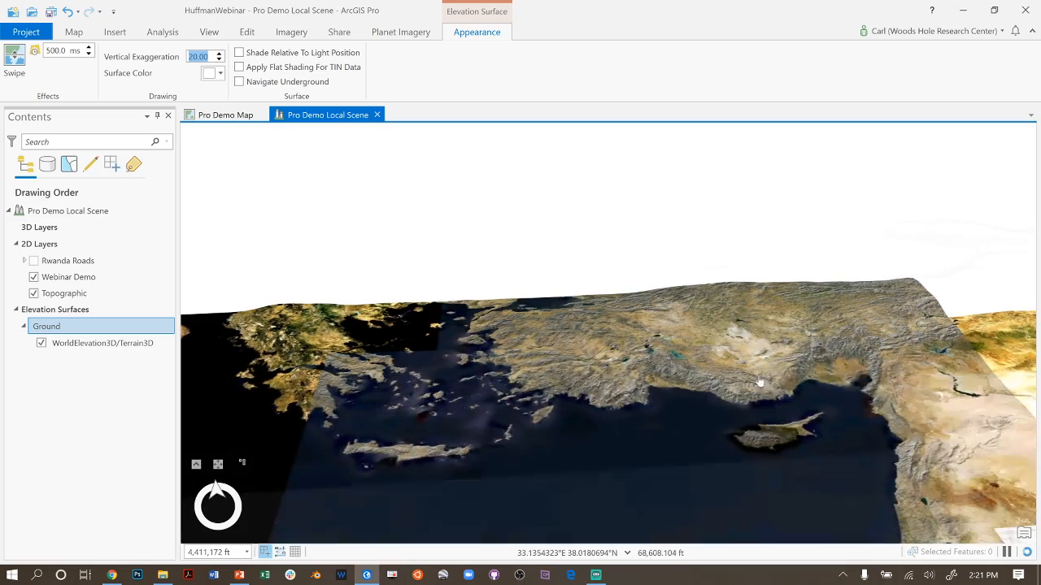
Examine the Webinar Demo imagery draped over the exaggerated terrain across Turkey, Cyprus and the southern Black Sea coast
{"action": "scroll", "coordinate": [802, 400], "scroll_direction": "up", "scroll_amount": 2}
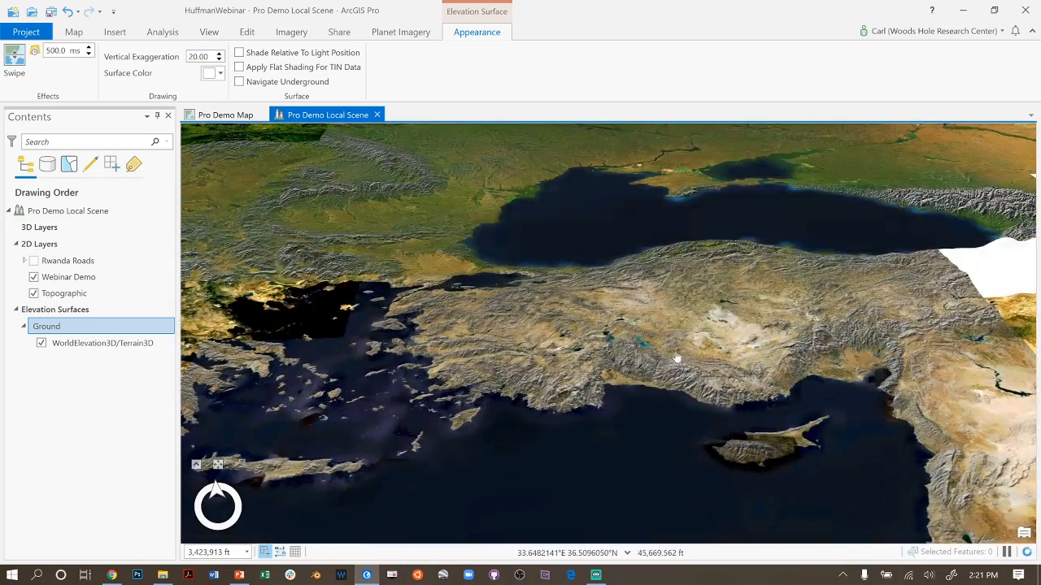
{"action": "left_click_drag", "start_coordinate": [674, 357], "coordinate": [515, 288]}
{"action": "scroll", "coordinate": [827, 362], "scroll_direction": "up", "scroll_amount": 3}
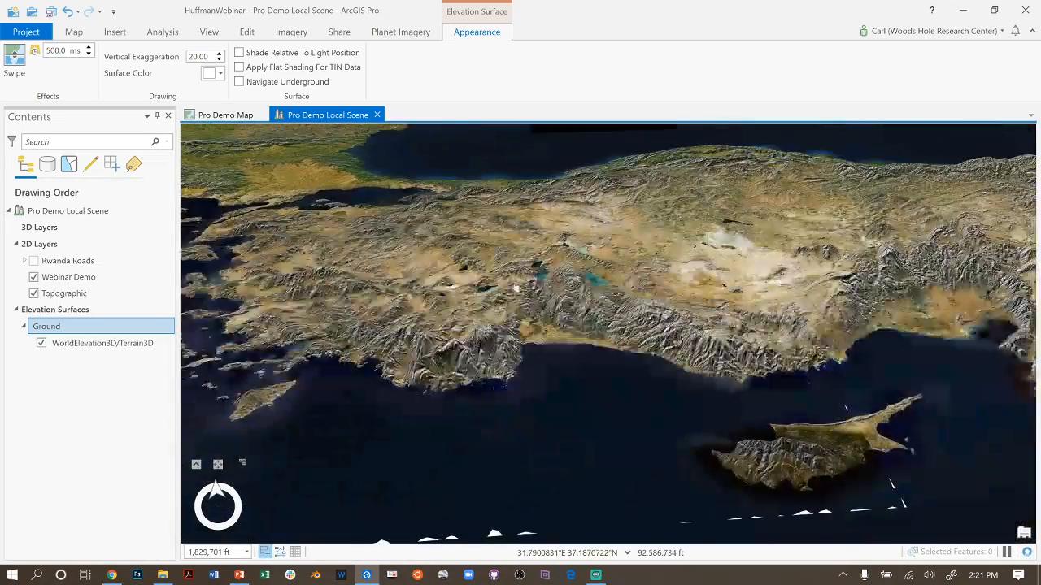
{"action": "left_click_drag", "start_coordinate": [895, 316], "coordinate": [610, 376]}
{"action": "left_click_drag", "start_coordinate": [748, 274], "coordinate": [689, 390]}
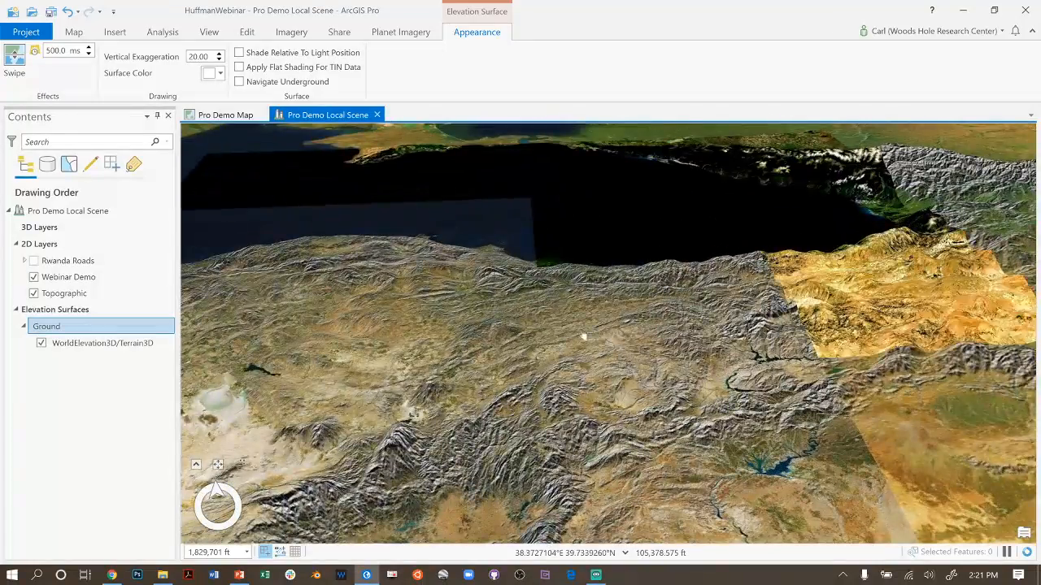
{"action": "left_click_drag", "start_coordinate": [406, 297], "coordinate": [552, 336]}
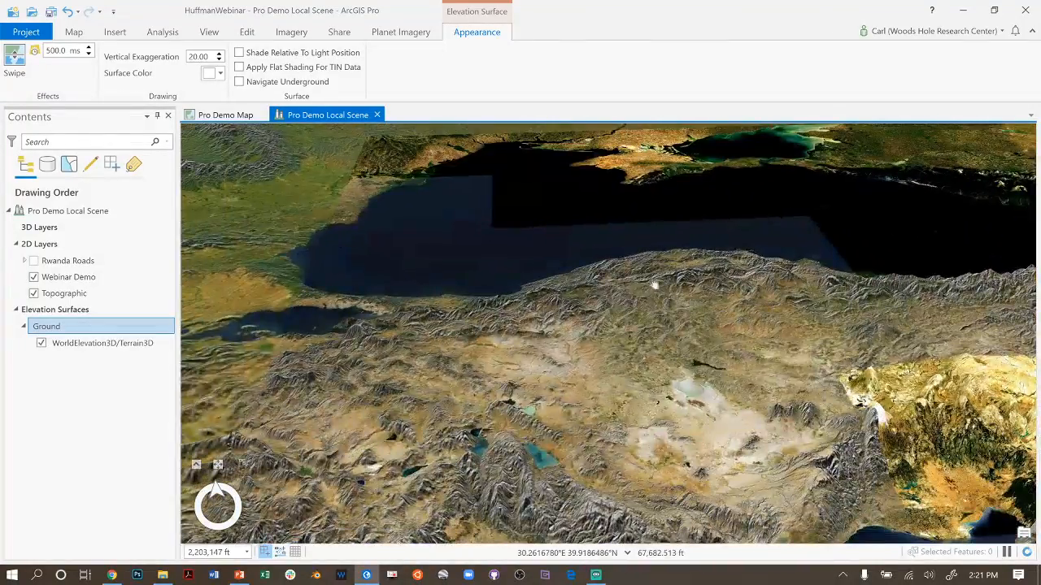
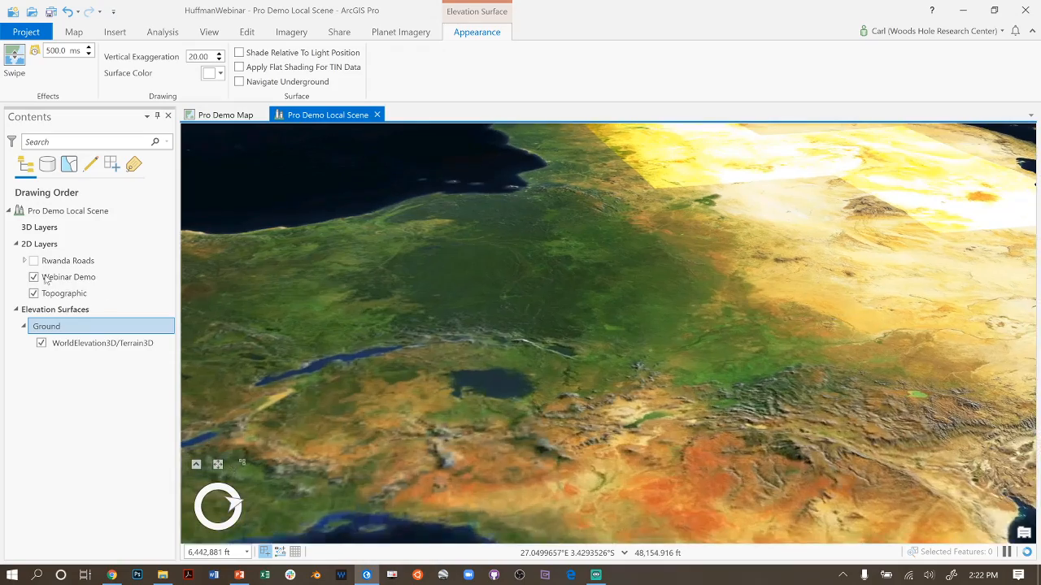
Turn on the Rwanda Roads layer in the Pro Demo Local Scene
{"action": "left_click", "coordinate": [36, 264]}
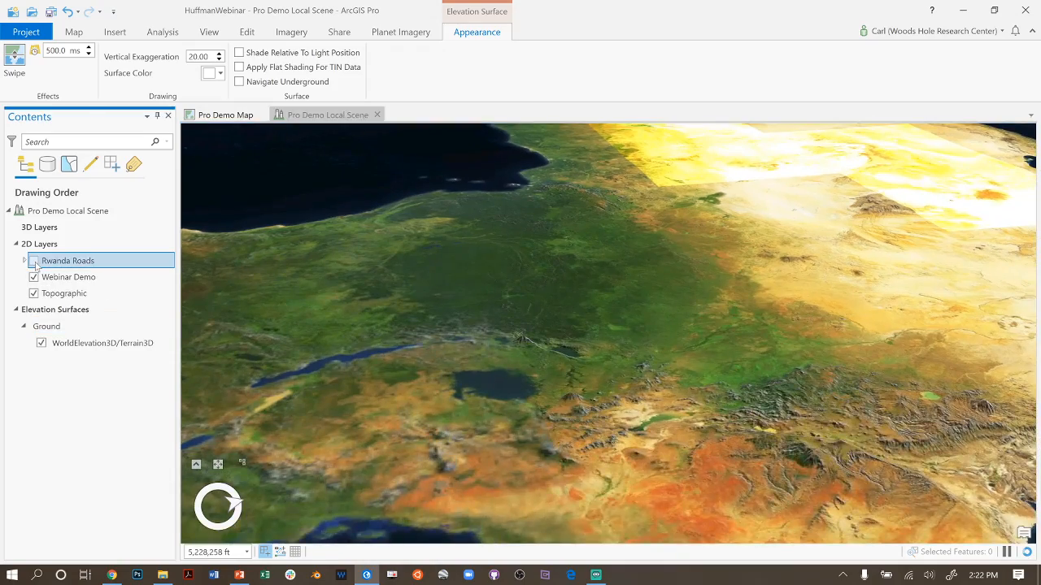
{"action": "left_click", "coordinate": [34, 261]}
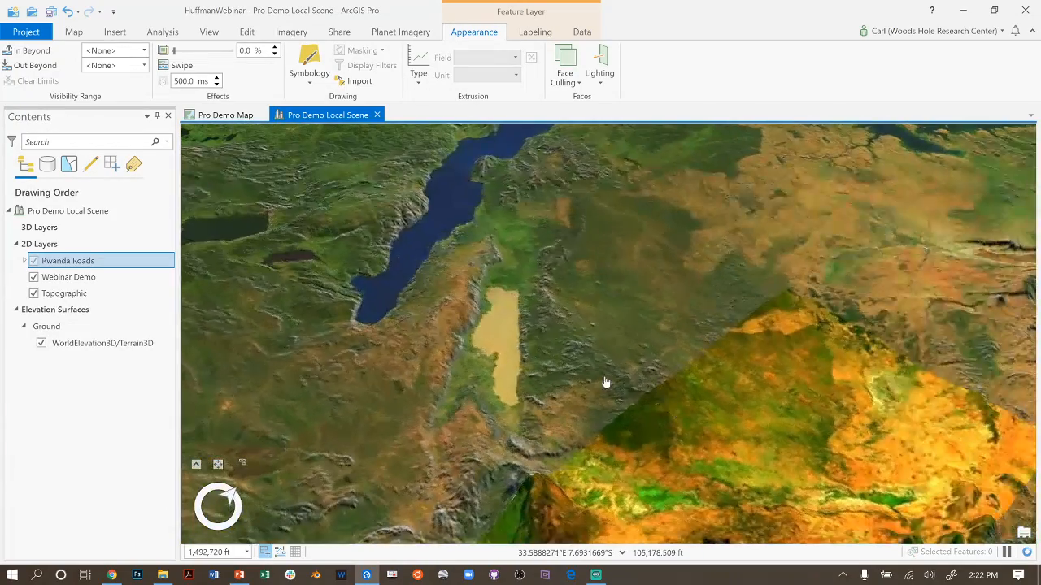
{"action": "mouse_move", "coordinate": [605, 383]}
{"action": "left_mouse_down"}
{"action": "mouse_move", "coordinate": [592, 382]}
{"action": "mouse_move", "coordinate": [616, 385]}
{"action": "left_mouse_up"}
{"action": "scroll", "coordinate": [616, 386], "scroll_direction": "down", "scroll_amount": 5}
{"action": "left_click_drag", "start_coordinate": [600, 345], "coordinate": [616, 466]}
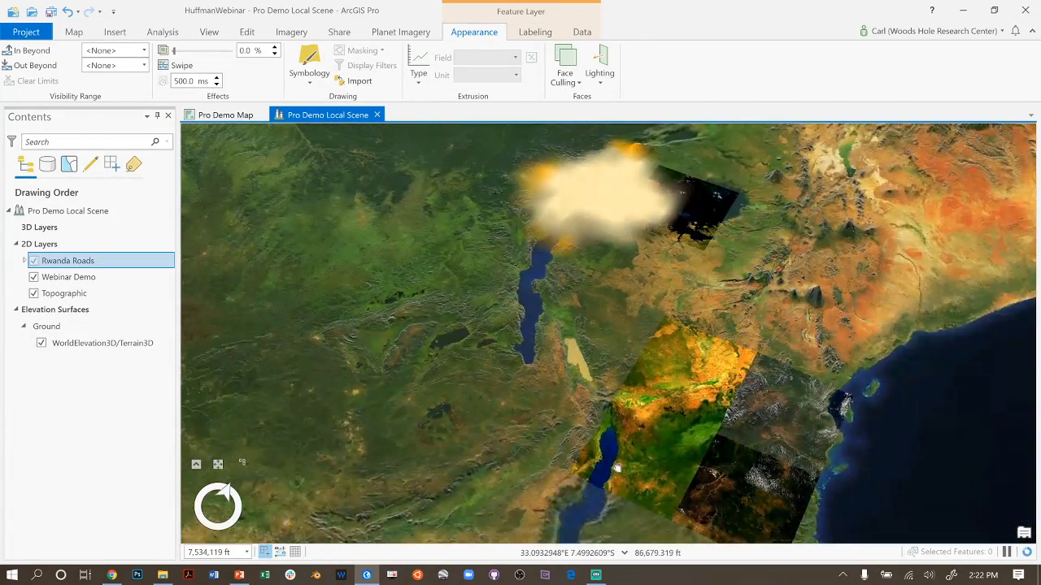
Examine the Rwanda Roads draped over the exaggerated terrain and Webinar Demo imagery from several distances and viewing angles
{"action": "scroll", "coordinate": [611, 284], "scroll_direction": "up", "scroll_amount": 5}
{"action": "scroll", "coordinate": [632, 241], "scroll_direction": "up", "scroll_amount": 1}
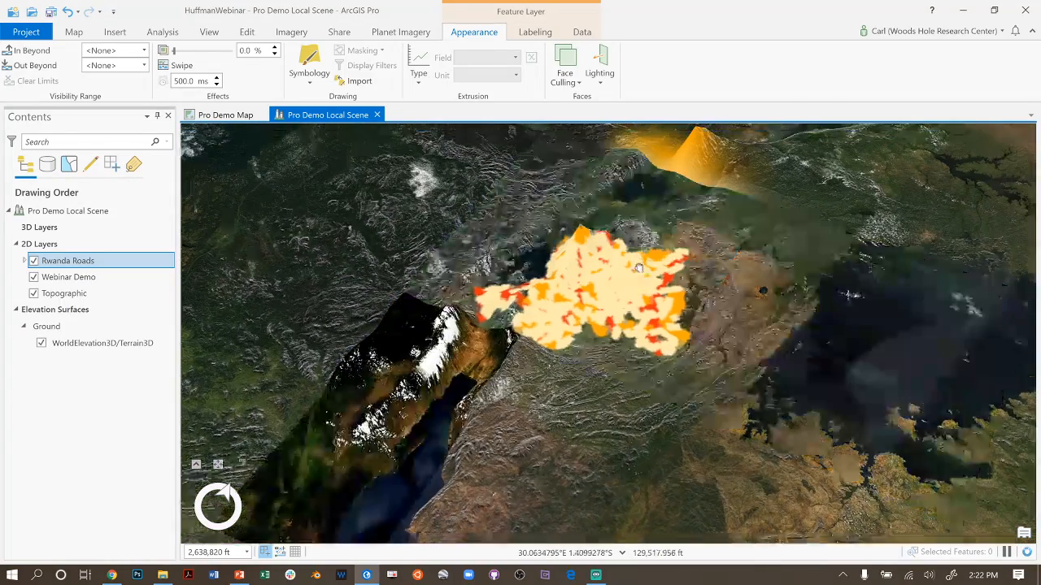
{"action": "left_click_drag", "start_coordinate": [639, 268], "coordinate": [636, 311]}
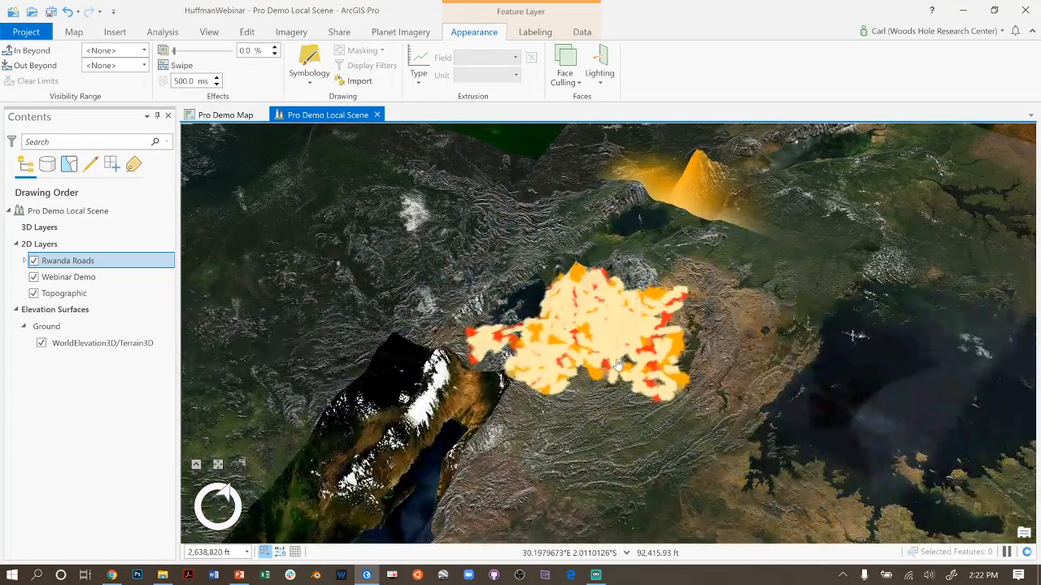
{"action": "scroll", "coordinate": [615, 362], "scroll_direction": "up", "scroll_amount": 1}
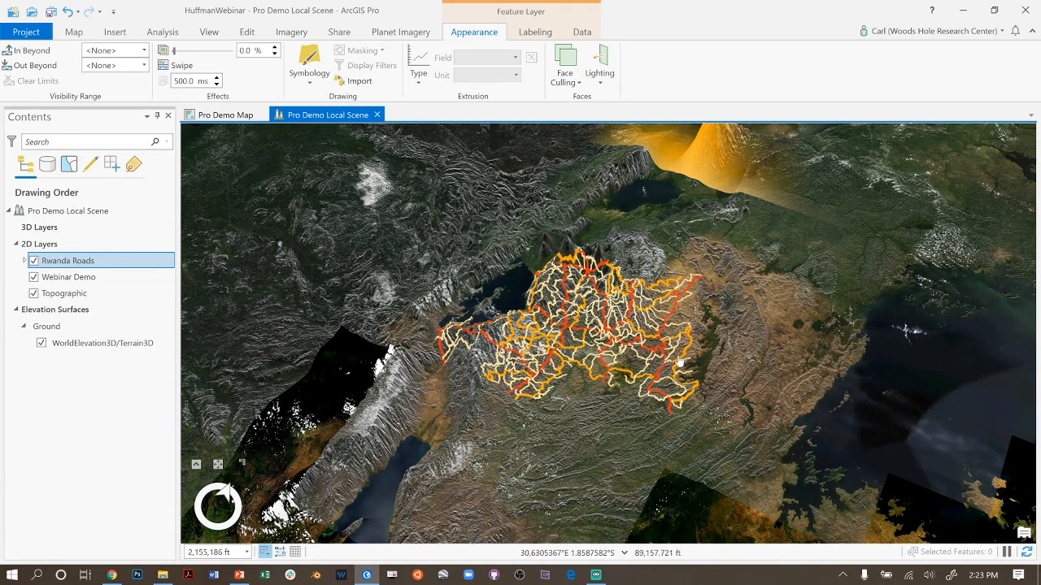
{"action": "mouse_move", "coordinate": [681, 363]}
{"action": "left_mouse_down"}
{"action": "mouse_move", "coordinate": [720, 424]}
{"action": "mouse_move", "coordinate": [807, 430]}
{"action": "mouse_move", "coordinate": [759, 444]}
{"action": "mouse_move", "coordinate": [843, 414]}
{"action": "left_mouse_up"}
{"action": "scroll", "coordinate": [813, 448], "scroll_direction": "up", "scroll_amount": 2}
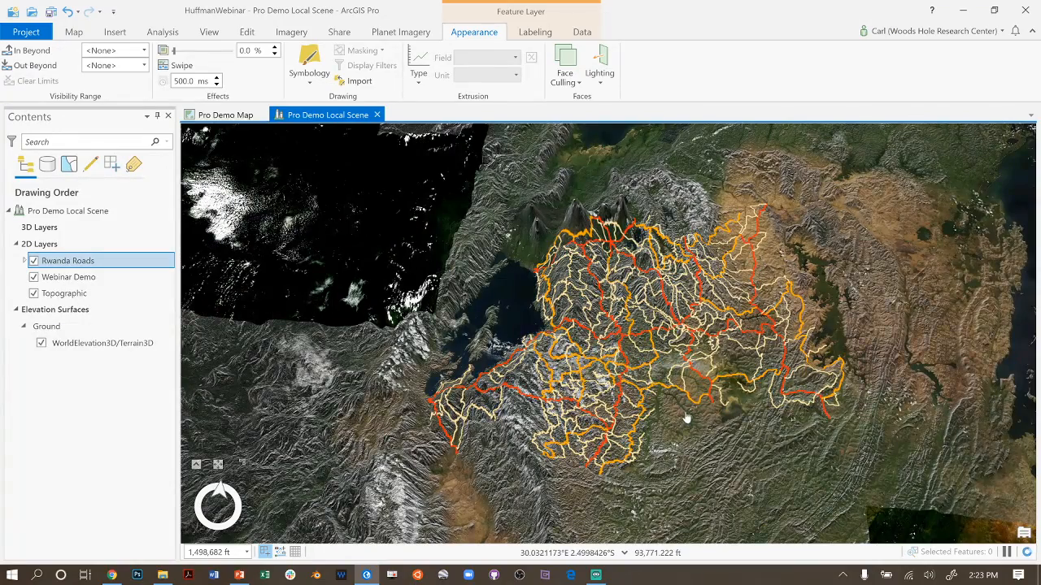
{"action": "scroll", "coordinate": [692, 397], "scroll_direction": "down", "scroll_amount": 2}
{"action": "scroll", "coordinate": [693, 397], "scroll_direction": "up", "scroll_amount": 3}
{"action": "left_click_drag", "start_coordinate": [693, 400], "coordinate": [588, 339]}
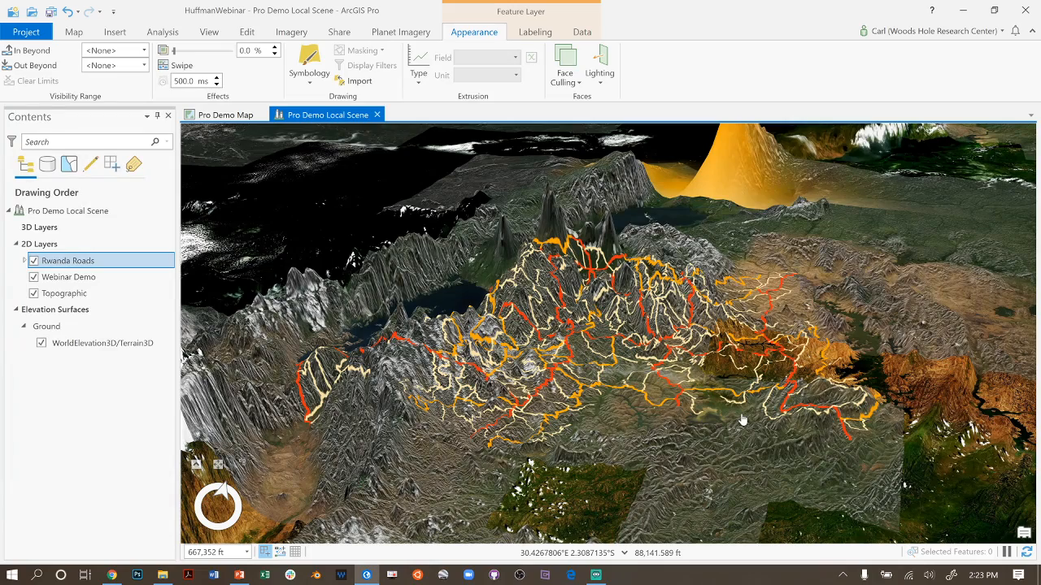
{"action": "left_click_drag", "start_coordinate": [741, 421], "coordinate": [671, 300]}
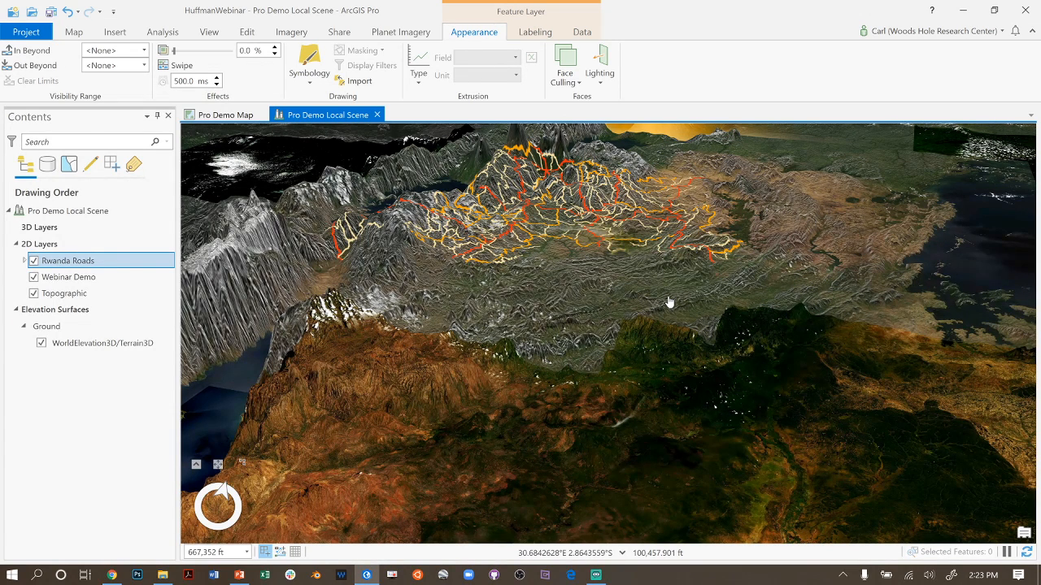
{"action": "left_click_drag", "start_coordinate": [669, 302], "coordinate": [657, 465]}
{"action": "left_click_drag", "start_coordinate": [620, 388], "coordinate": [663, 386]}
{"action": "scroll", "coordinate": [663, 387], "scroll_direction": "down", "scroll_amount": 5}
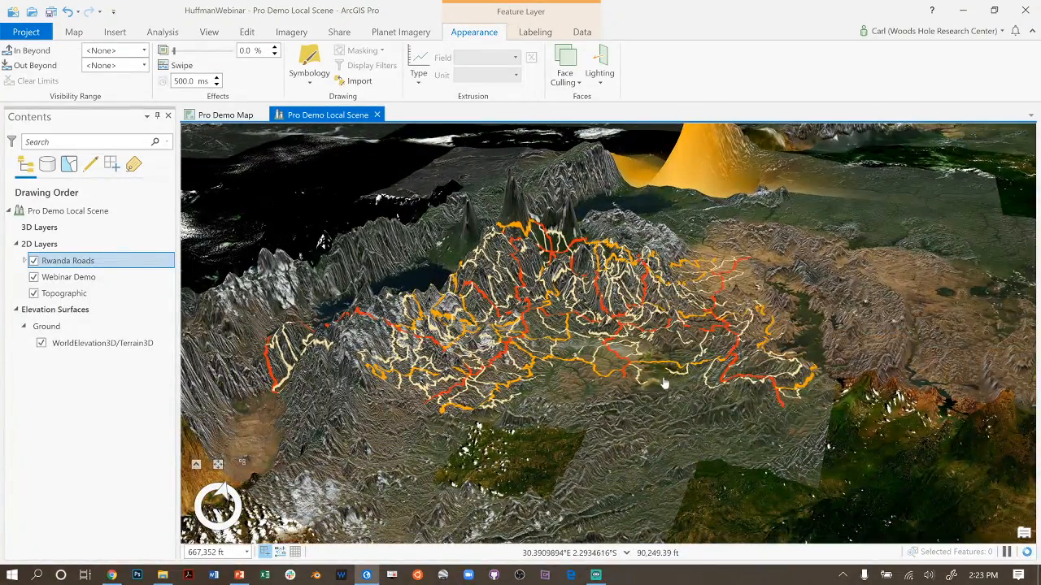
{"action": "scroll", "coordinate": [662, 410], "scroll_direction": "up", "scroll_amount": 3}
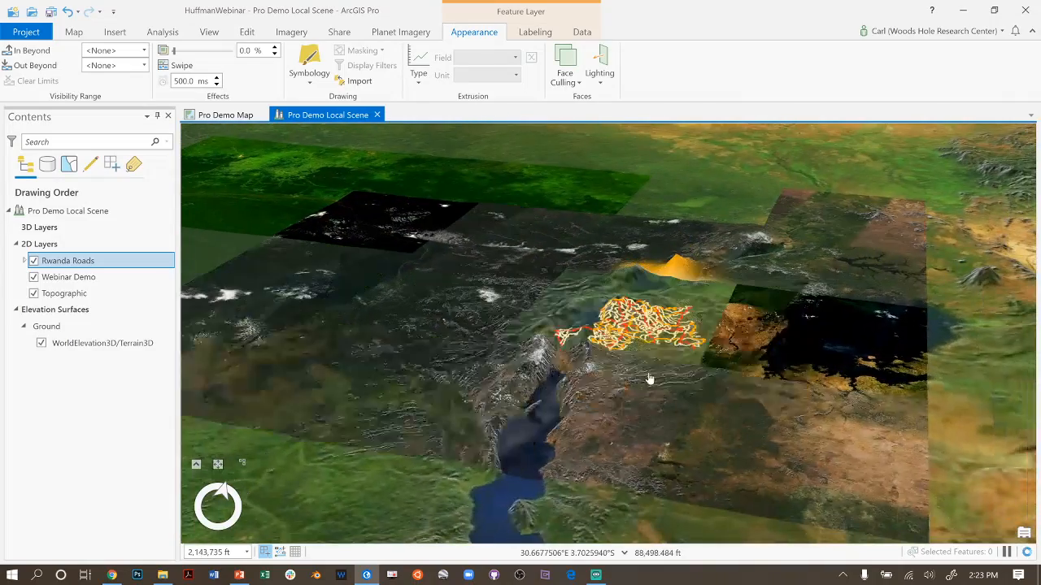
{"action": "left_click_drag", "start_coordinate": [635, 371], "coordinate": [670, 474]}
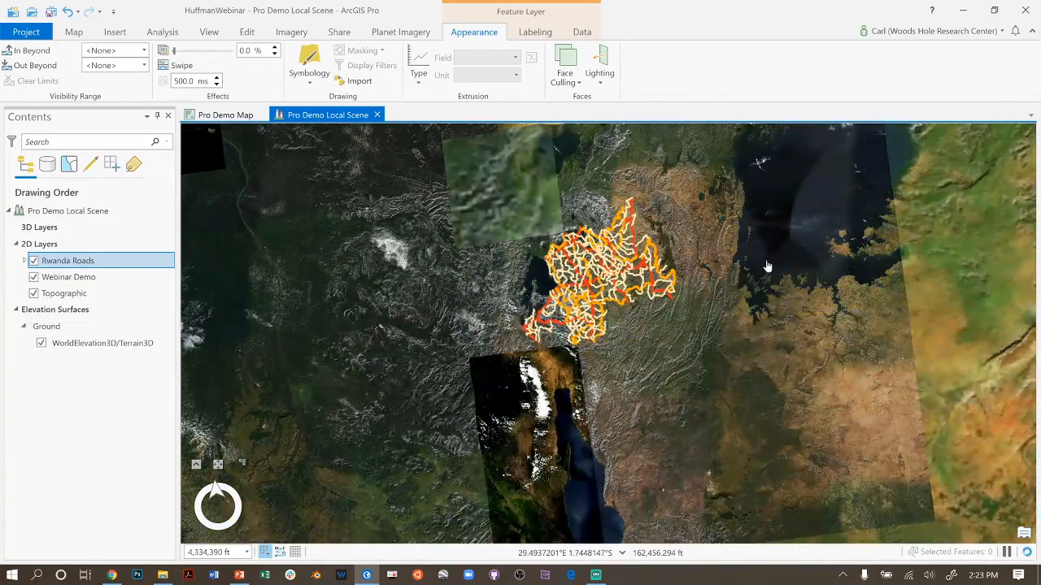
Examine the Webinar Demo imagery in the local scene from Rwanda northward past Lake Victoria and Lake Turkana
{"action": "left_click_drag", "start_coordinate": [717, 251], "coordinate": [616, 372]}
{"action": "left_click_drag", "start_coordinate": [755, 221], "coordinate": [722, 375]}
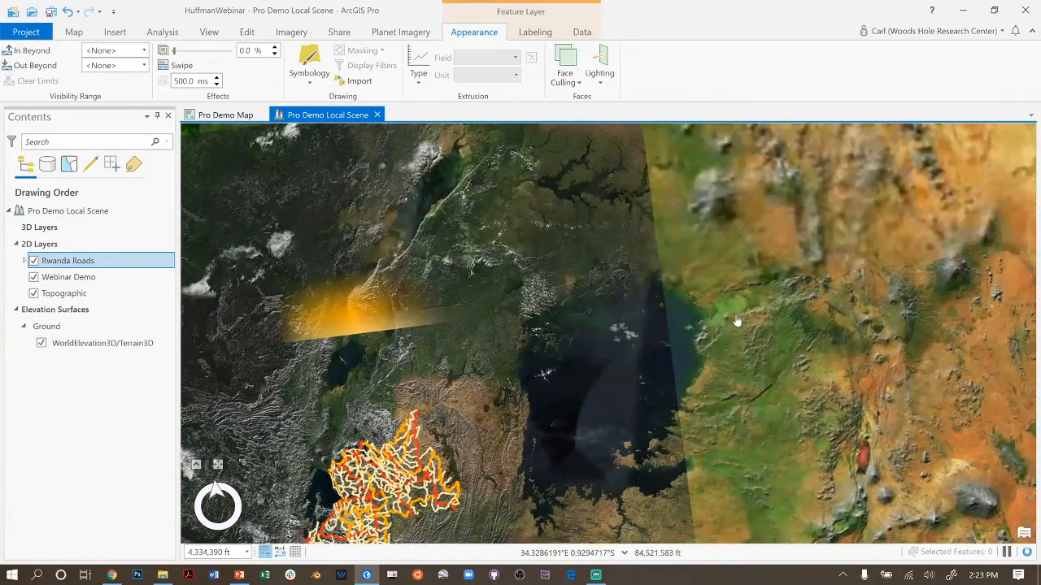
{"action": "left_click_drag", "start_coordinate": [744, 299], "coordinate": [771, 432]}
{"action": "left_click_drag", "start_coordinate": [687, 262], "coordinate": [708, 381]}
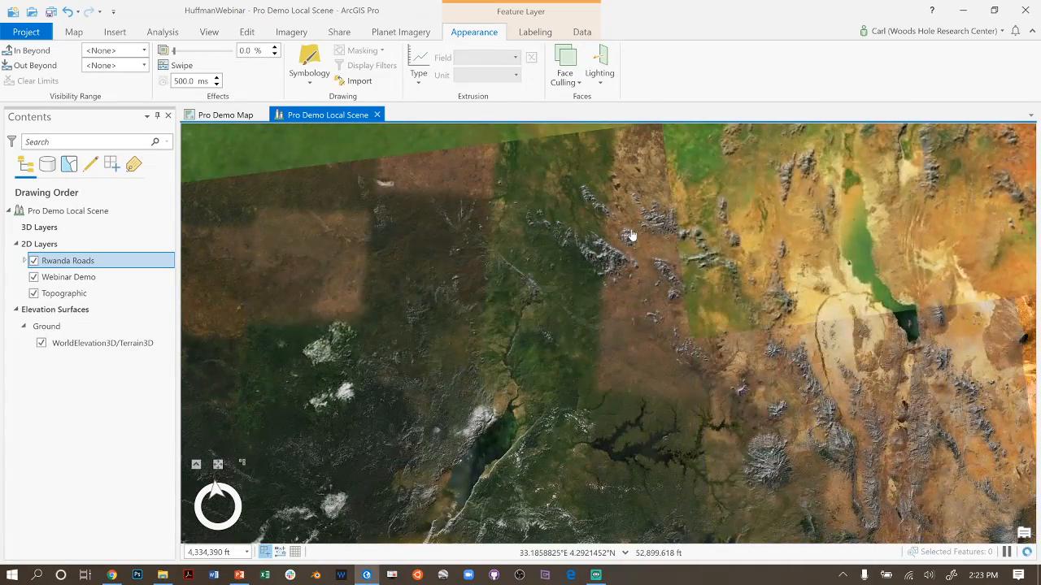
{"action": "left_click_drag", "start_coordinate": [652, 244], "coordinate": [705, 324]}
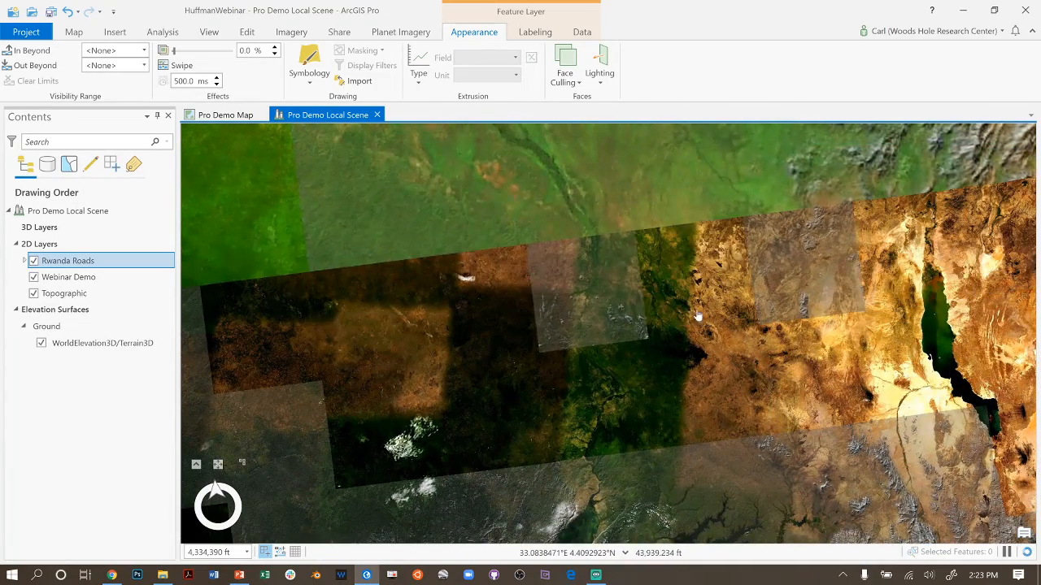
{"action": "left_click_drag", "start_coordinate": [610, 339], "coordinate": [628, 351]}
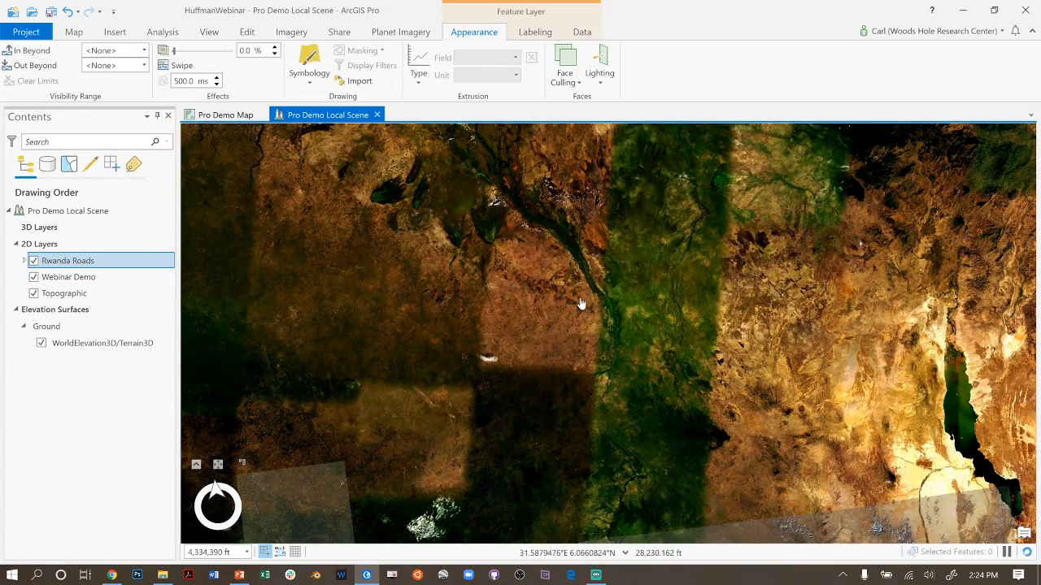
{"action": "scroll", "coordinate": [585, 296], "scroll_direction": "down", "scroll_amount": 1}
{"action": "left_click_drag", "start_coordinate": [587, 293], "coordinate": [608, 386]}
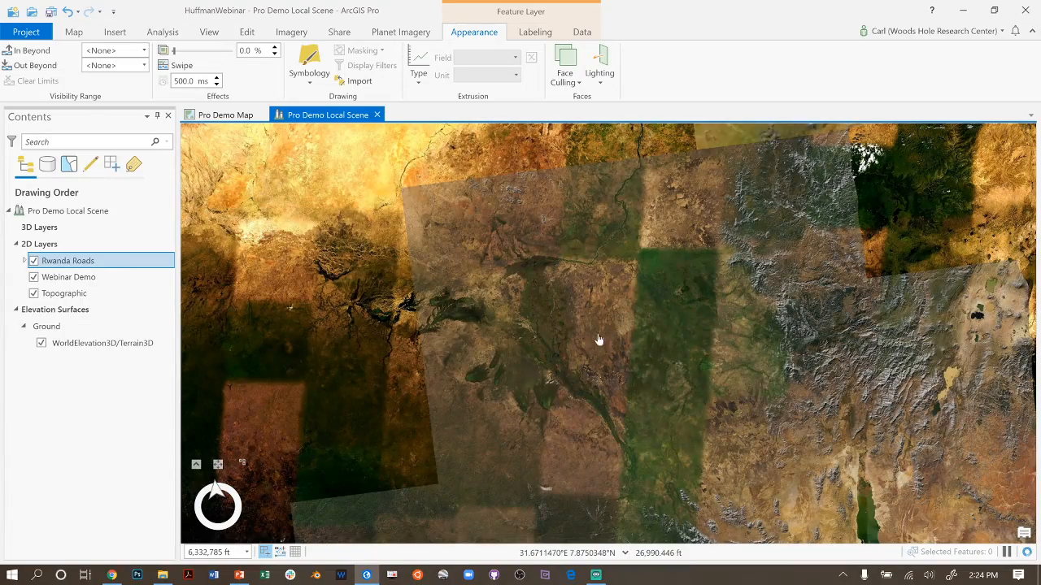
Switch to Chrome, load arcgis.com in the David Rumsey tab, sign in to ArcGIS Online and show the account's content
{"action": "left_click", "coordinate": [112, 575]}
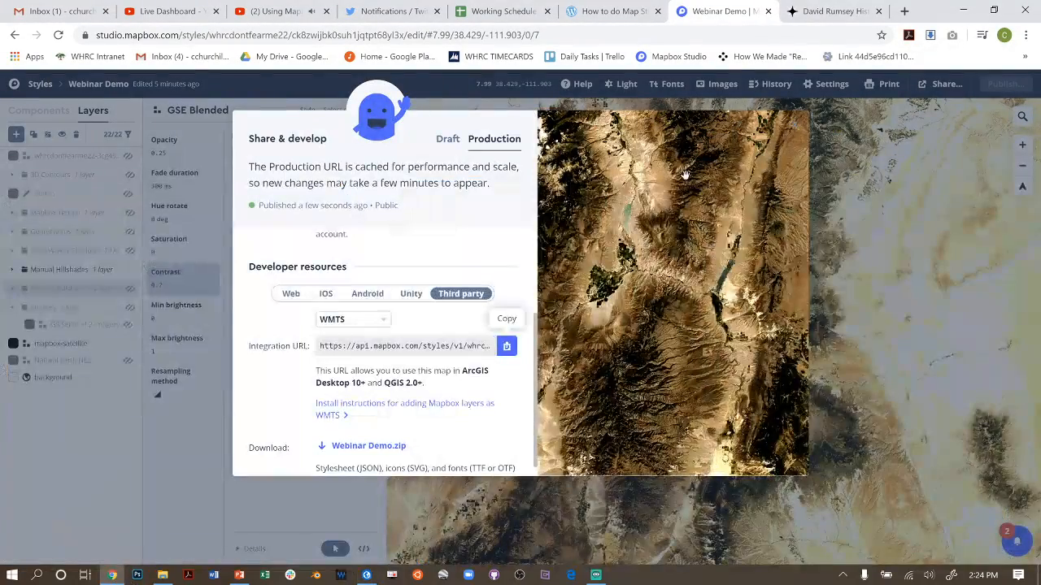
{"action": "left_click", "coordinate": [835, 12]}
{"action": "left_click", "coordinate": [244, 35]}
{"action": "type", "text": "arcgis.com"}
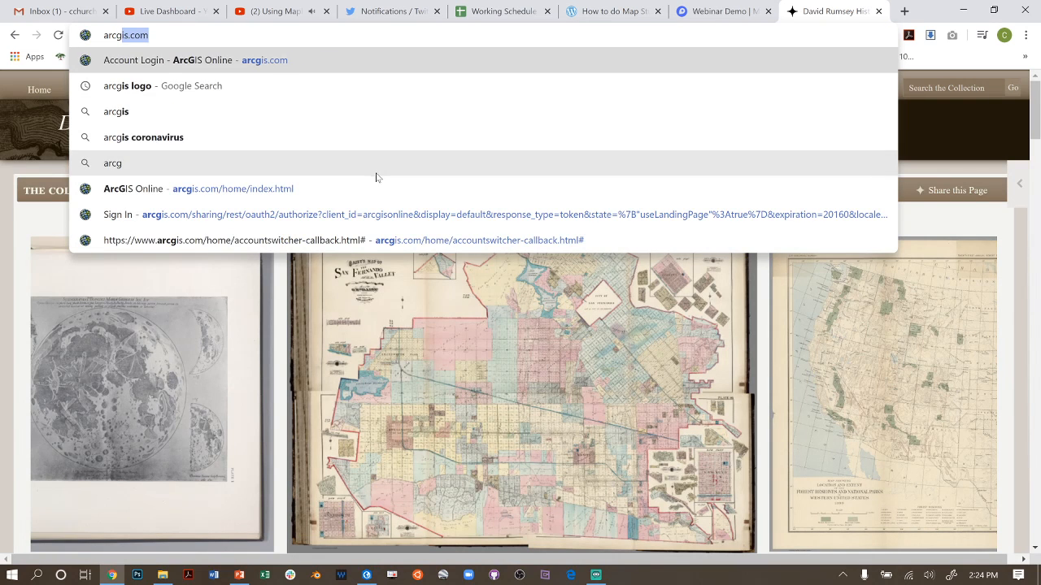
{"action": "left_click", "coordinate": [378, 184]}
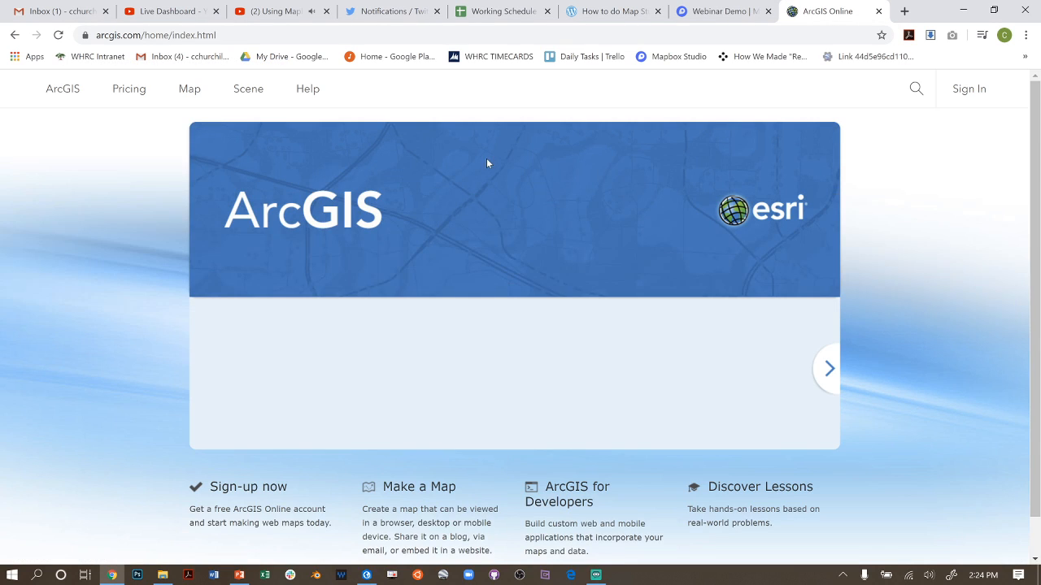
{"action": "left_click", "coordinate": [958, 93]}
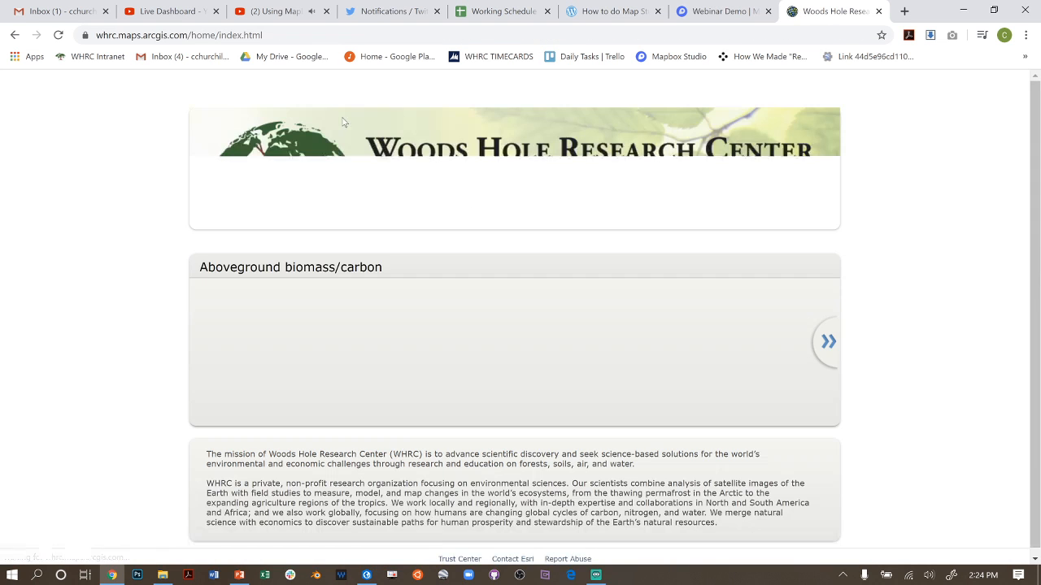
{"action": "left_click", "coordinate": [365, 99]}
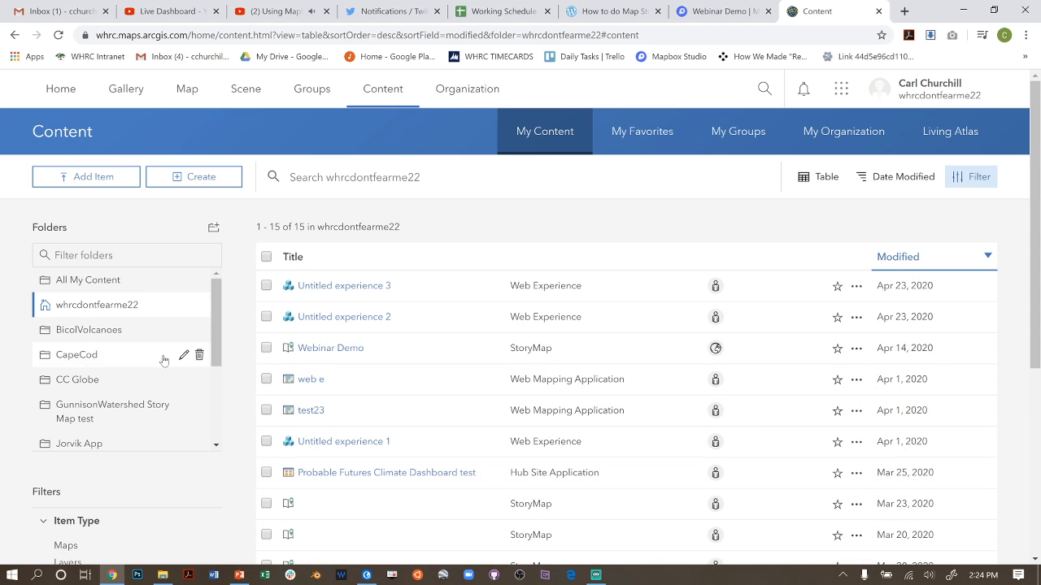
Open the Webinar Pre-Demo 1 web map from the WebinarDemo folder in Map Viewer and turn off its Webinar Pre-Demo 1 layer
{"action": "scroll", "coordinate": [116, 375], "scroll_direction": "down", "scroll_amount": 3}
{"action": "left_click", "coordinate": [114, 333]}
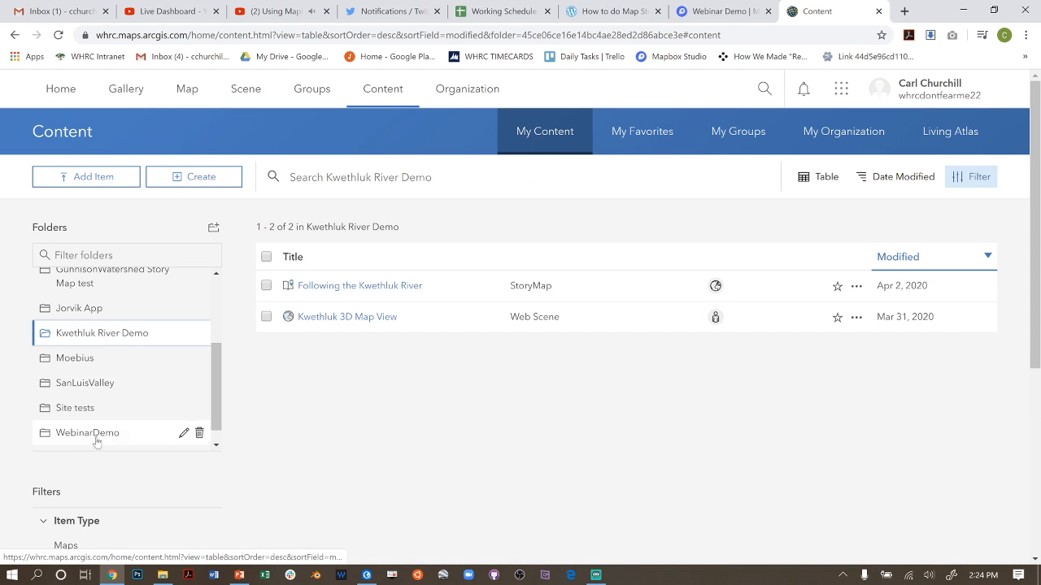
{"action": "left_click", "coordinate": [97, 436]}
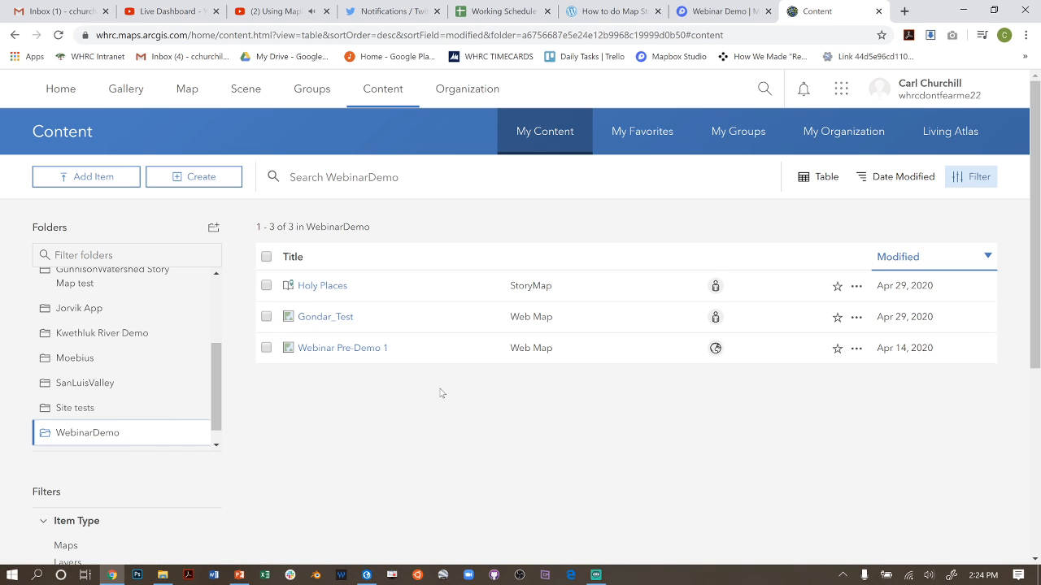
{"action": "right_click", "coordinate": [339, 348]}
{"action": "left_click", "coordinate": [331, 352]}
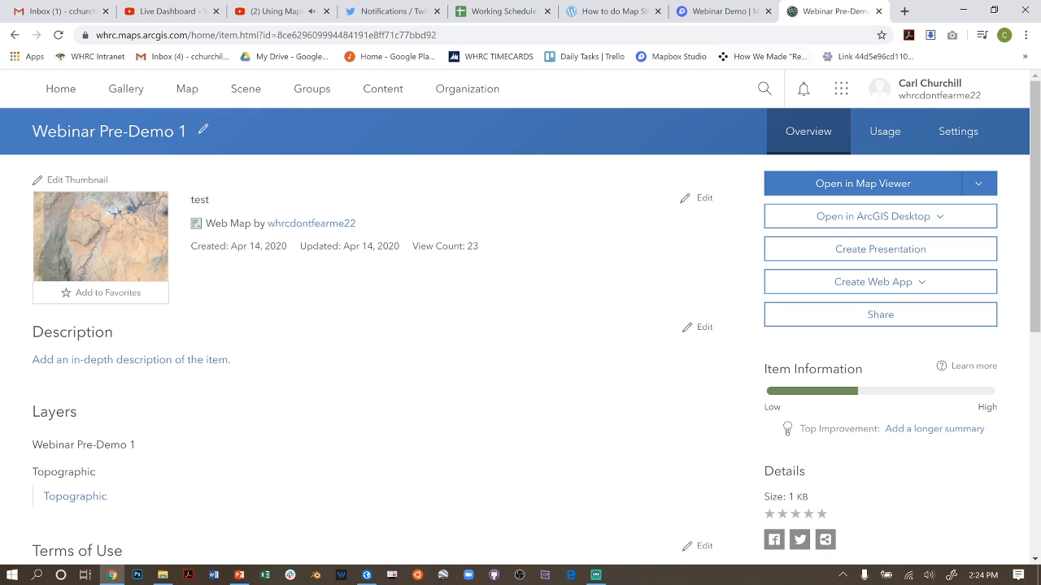
{"action": "left_click", "coordinate": [825, 181]}
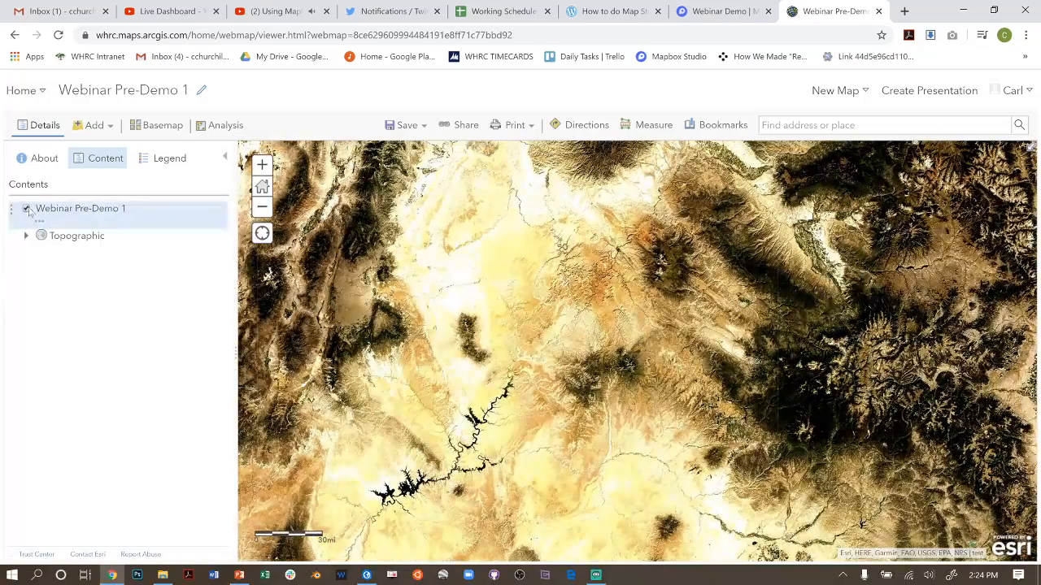
{"action": "left_click", "coordinate": [27, 209]}
In Mapbox Studio, set the Webinar Demo style's third-party integration to ArcGIS Online and copy the integration URL
{"action": "left_click", "coordinate": [722, 10]}
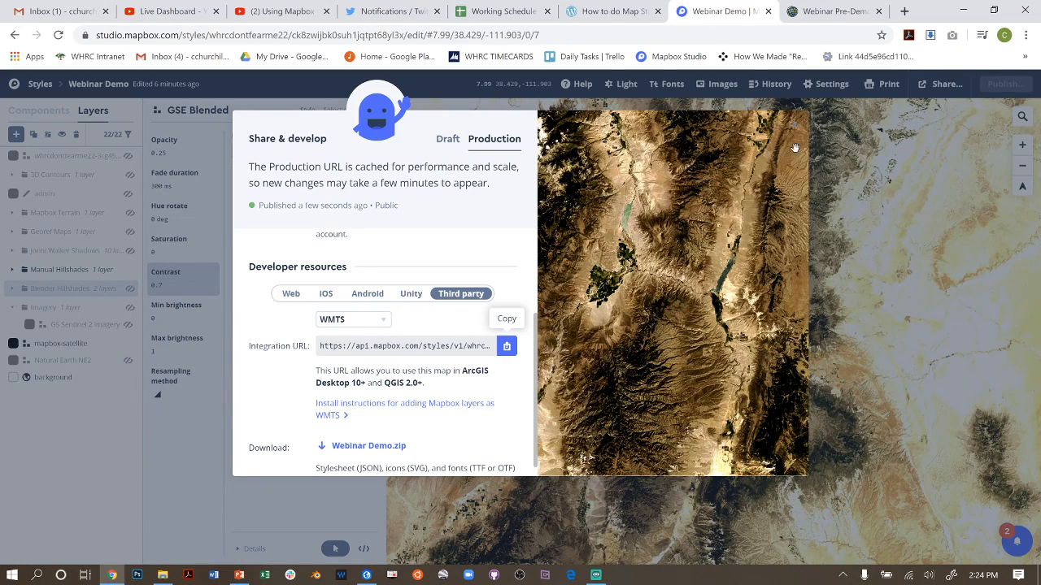
{"action": "left_click", "coordinate": [813, 11]}
{"action": "left_click", "coordinate": [722, 11]}
{"action": "left_click", "coordinate": [387, 319]}
{"action": "left_click", "coordinate": [374, 360]}
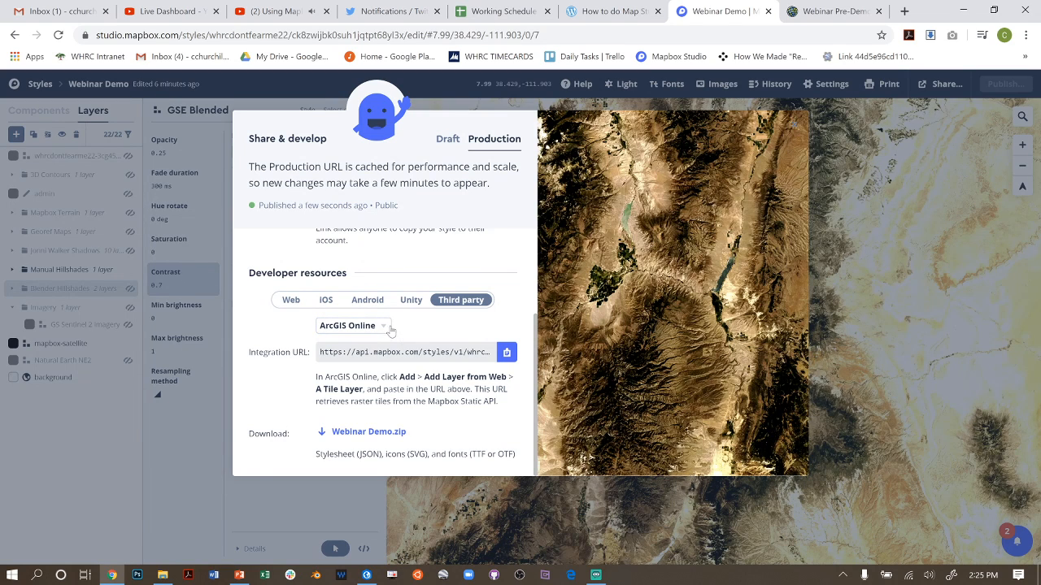
{"action": "left_click", "coordinate": [500, 353]}
{"action": "left_click_drag", "start_coordinate": [312, 381], "coordinate": [508, 384]}
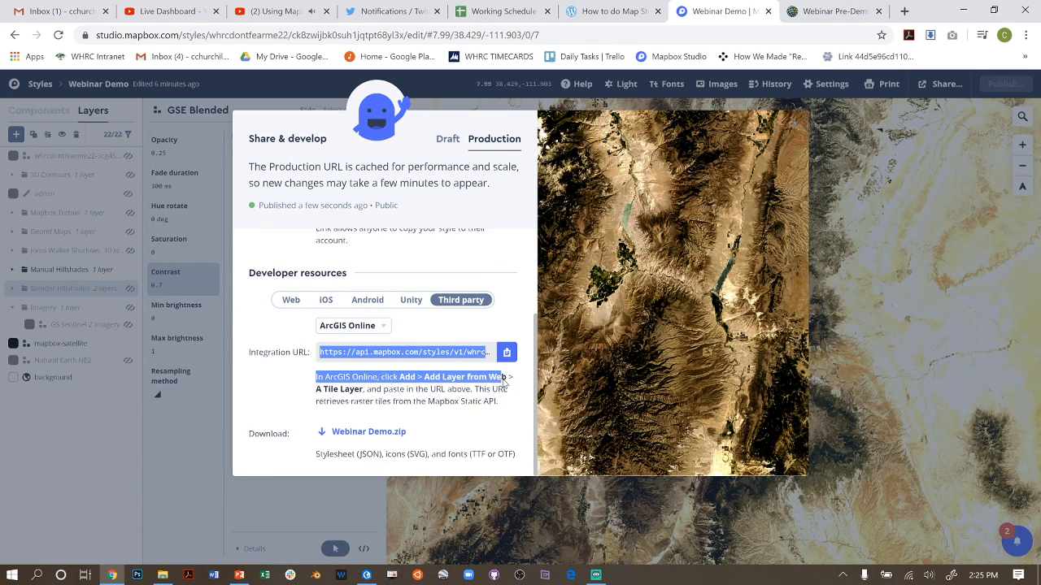
{"action": "right_click", "coordinate": [513, 384]}
{"action": "left_click", "coordinate": [355, 394]}
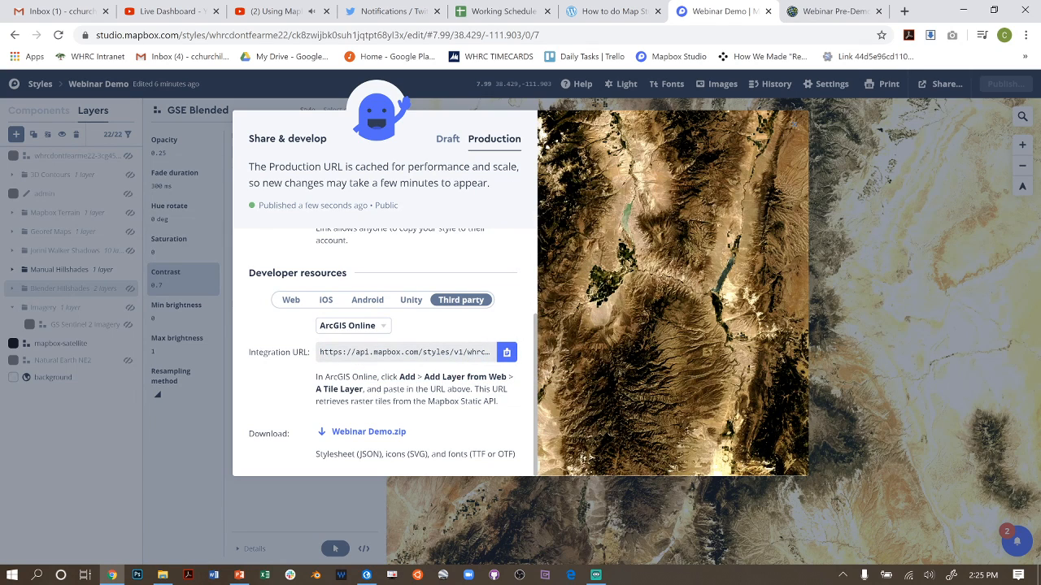
{"action": "left_click", "coordinate": [506, 352]}
In the Webinar Pre-Demo 1 web map, set up a new web layer as A Tile Layer using the copied Mapbox URL
{"action": "left_click", "coordinate": [835, 11]}
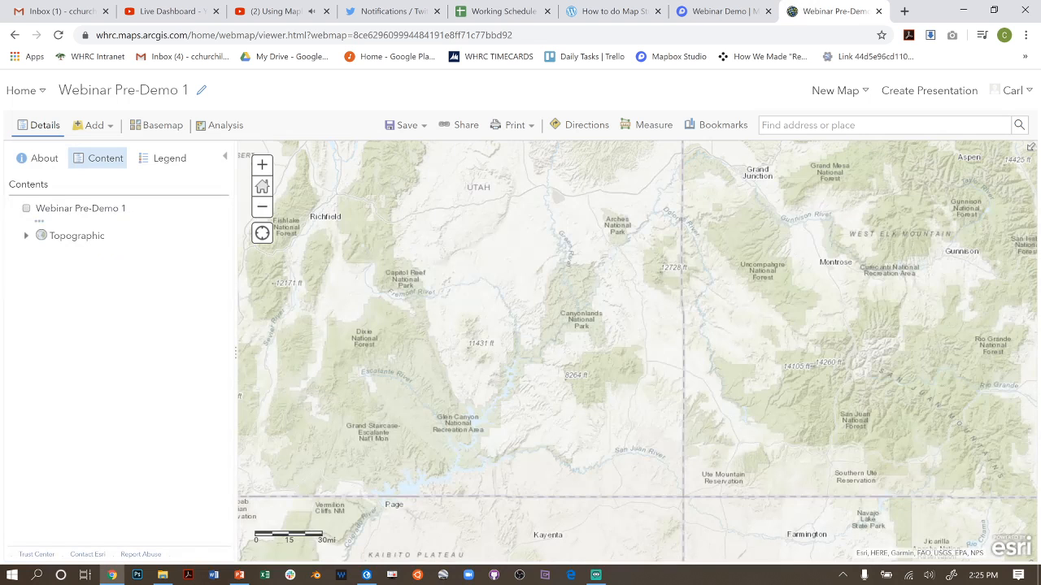
{"action": "left_click", "coordinate": [92, 125]}
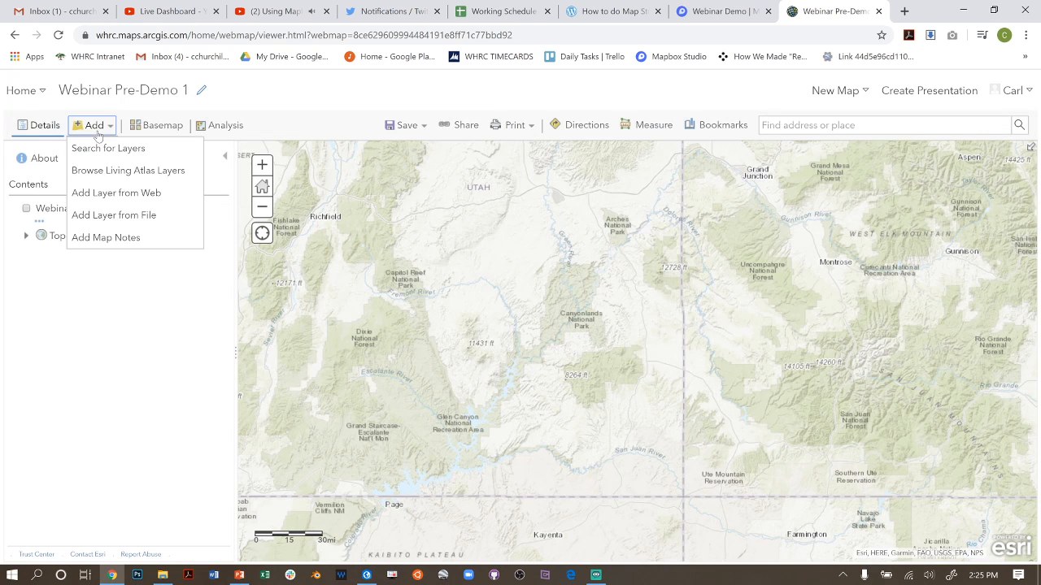
{"action": "left_click", "coordinate": [102, 192]}
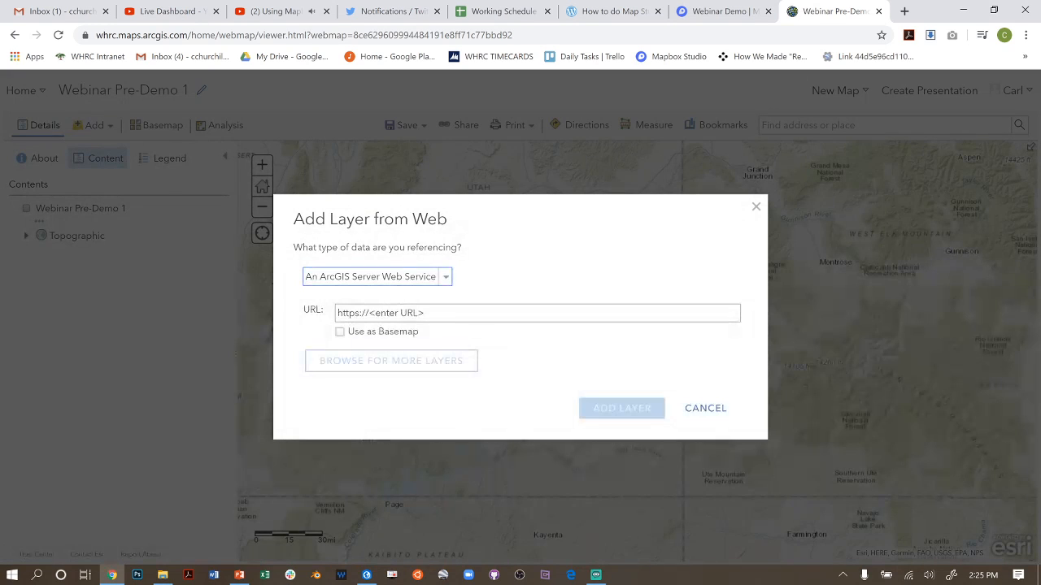
{"action": "left_click", "coordinate": [392, 278]}
{"action": "left_click", "coordinate": [360, 347]}
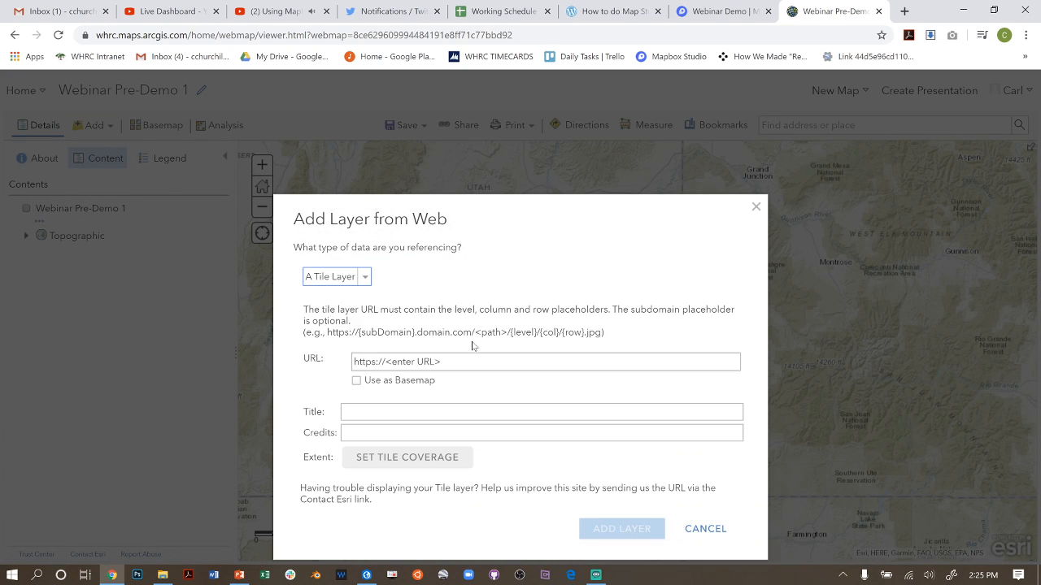
{"action": "left_click", "coordinate": [471, 361]}
{"action": "key", "text": "ctrl+v"}
{"action": "key", "text": "Tab"}
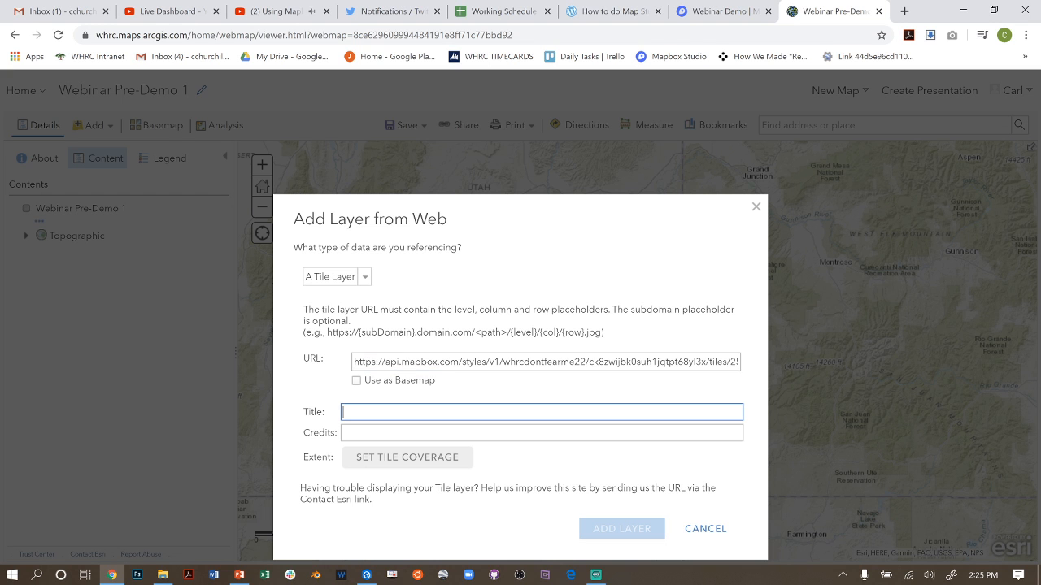
Title the tile layer Demo, enter t as its credits, and add it to the web map
{"action": "type", "text": "Demo"}
{"action": "key", "text": "Tab"}
{"action": "type", "text": "t"}
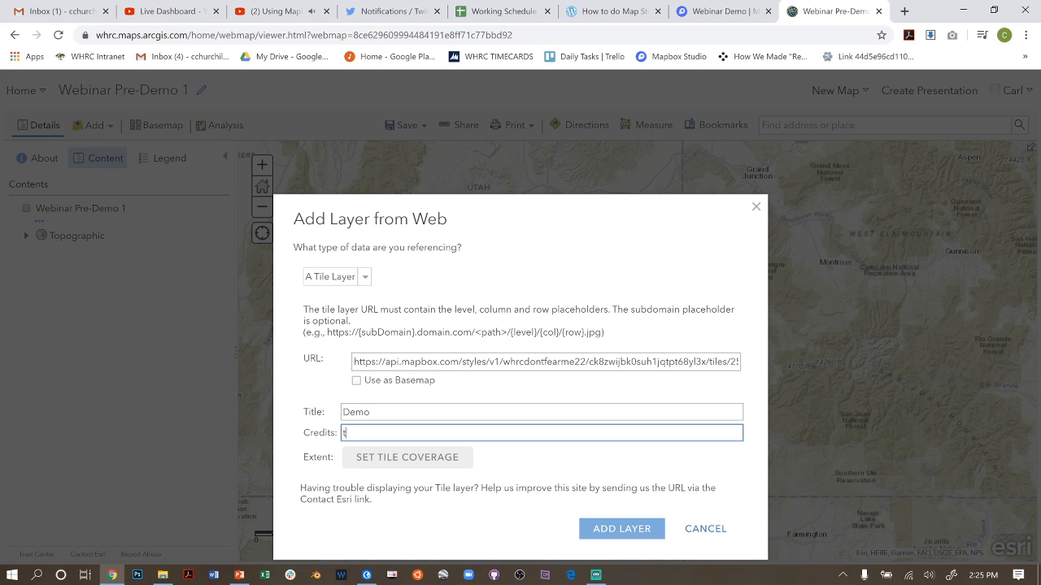
{"action": "left_click", "coordinate": [618, 528]}
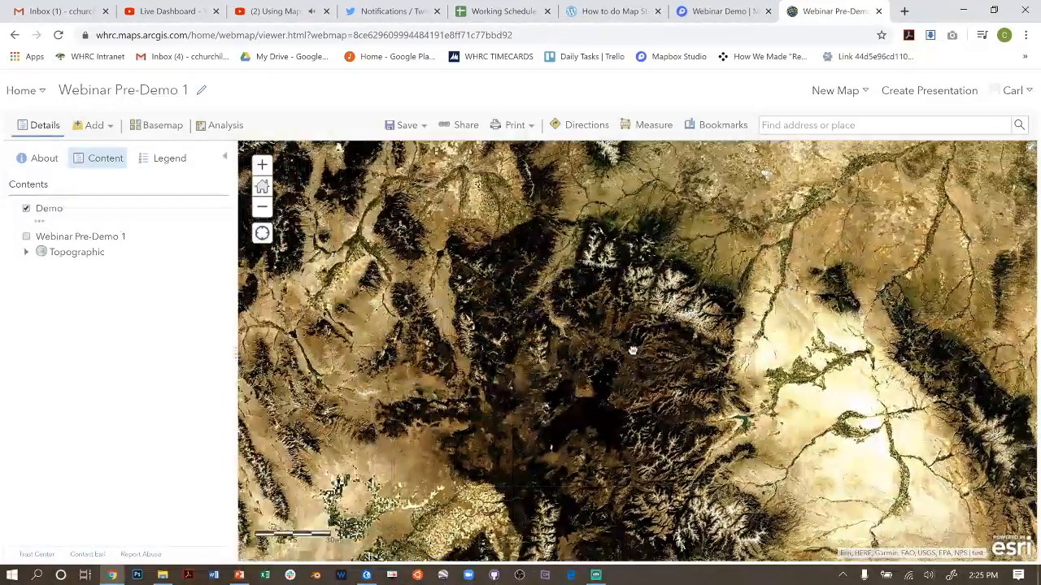
{"action": "scroll", "coordinate": [623, 344], "scroll_direction": "down", "scroll_amount": 2}
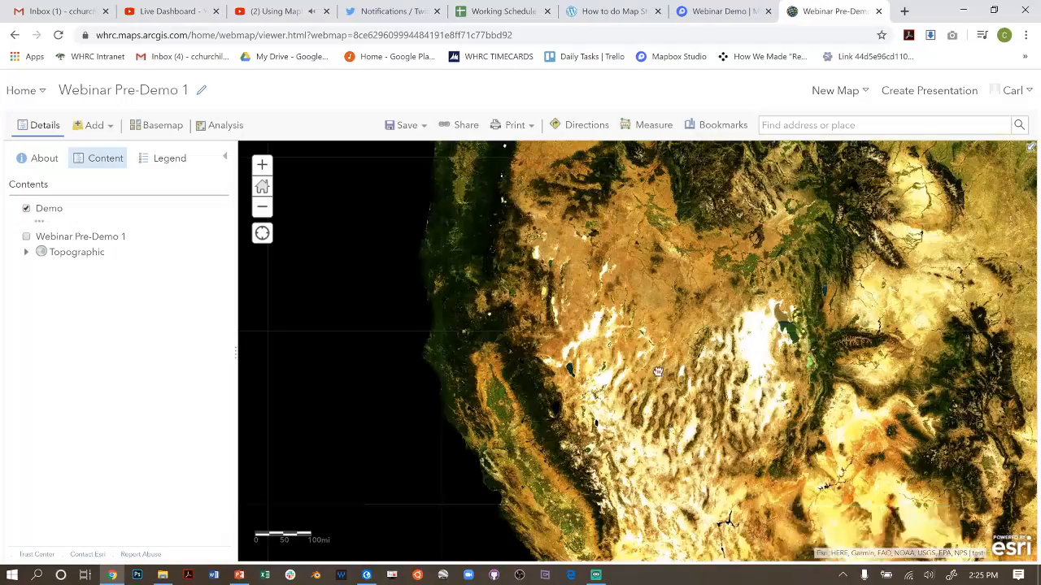
Inspect the Demo tile layer's imagery across the southwestern United States at closer zoom
{"action": "left_click_drag", "start_coordinate": [658, 371], "coordinate": [487, 176]}
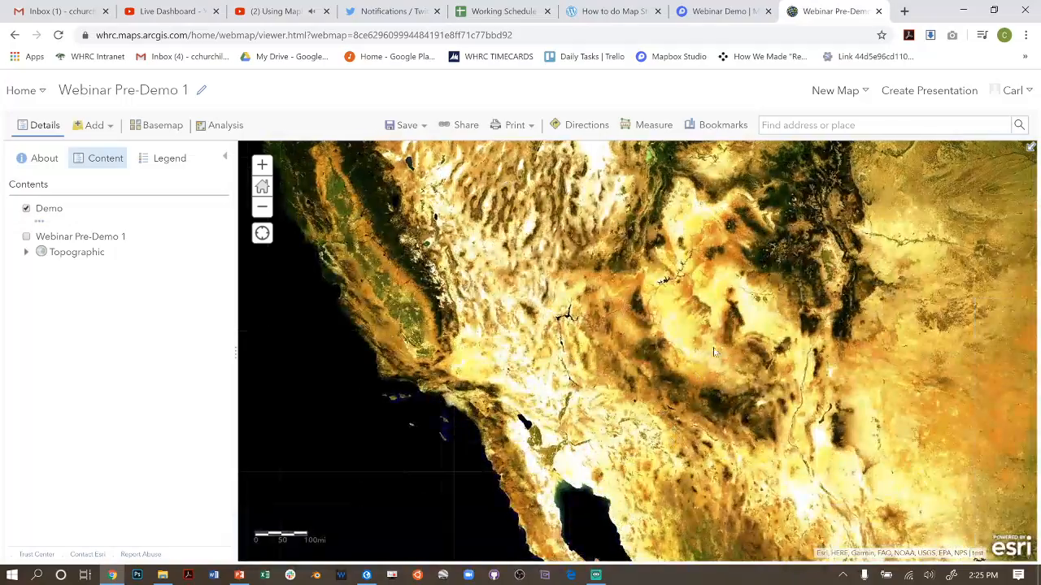
{"action": "scroll", "coordinate": [768, 255], "scroll_direction": "up", "scroll_amount": 2}
{"action": "right_click", "coordinate": [762, 268]}
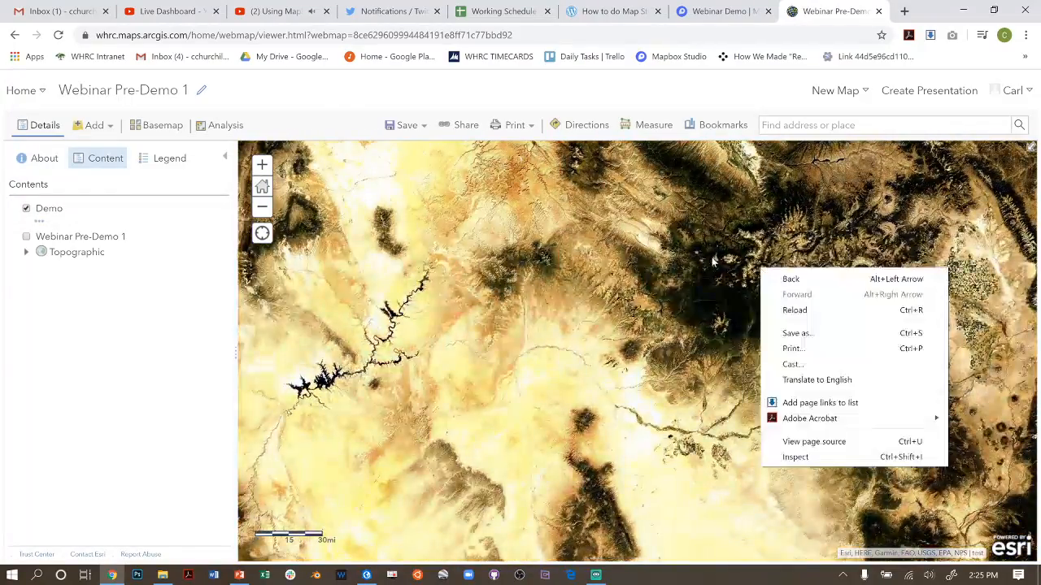
{"action": "left_click_drag", "start_coordinate": [736, 230], "coordinate": [625, 368]}
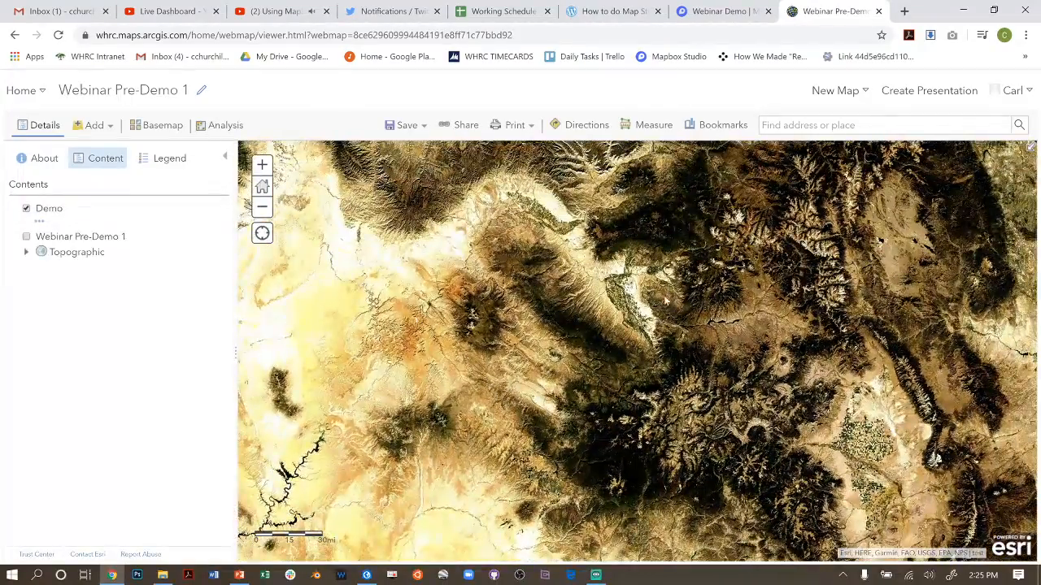
{"action": "left_click_drag", "start_coordinate": [665, 301], "coordinate": [601, 405]}
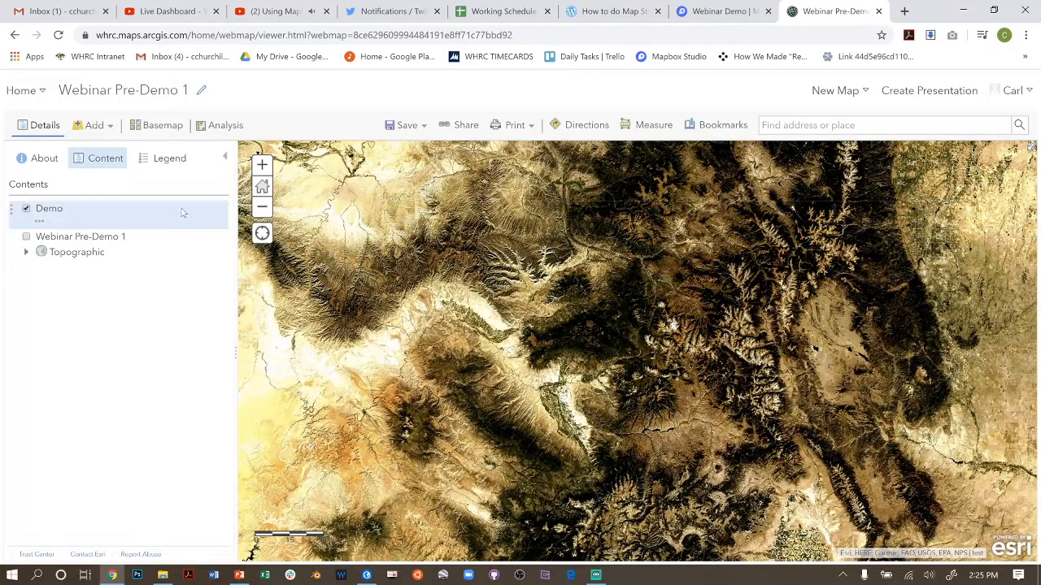
Search the Living Atlas layers for roads and add Esri's World Transportation layer to the web map
{"action": "left_click", "coordinate": [104, 125]}
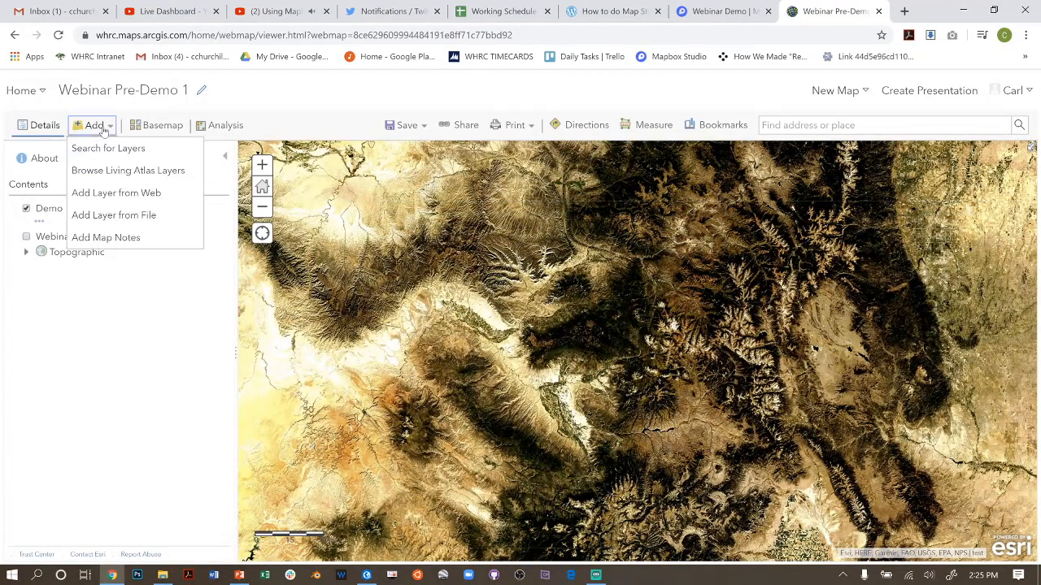
{"action": "left_click", "coordinate": [157, 192]}
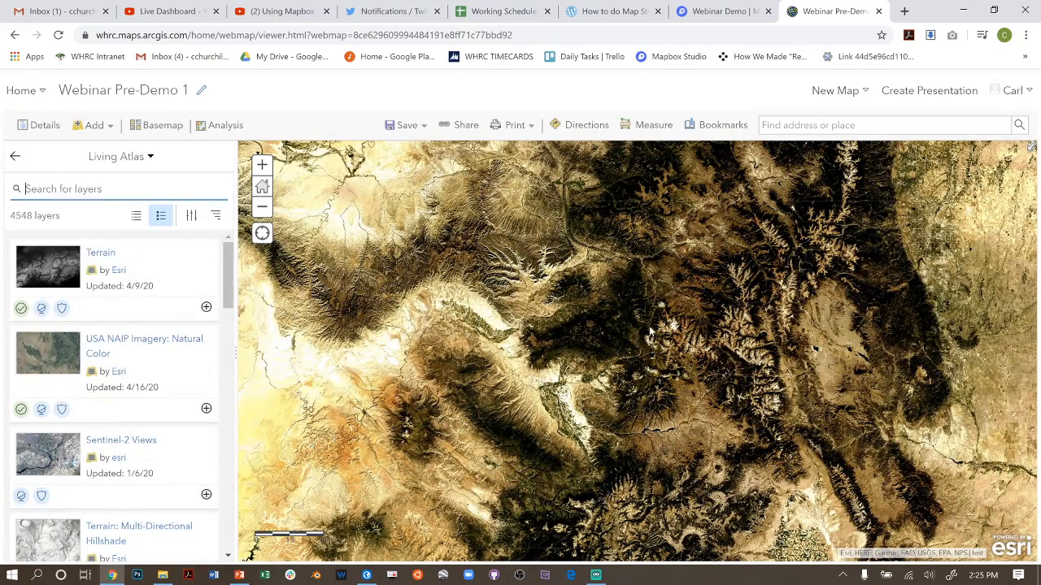
{"action": "scroll", "coordinate": [618, 393], "scroll_direction": "up", "scroll_amount": 2}
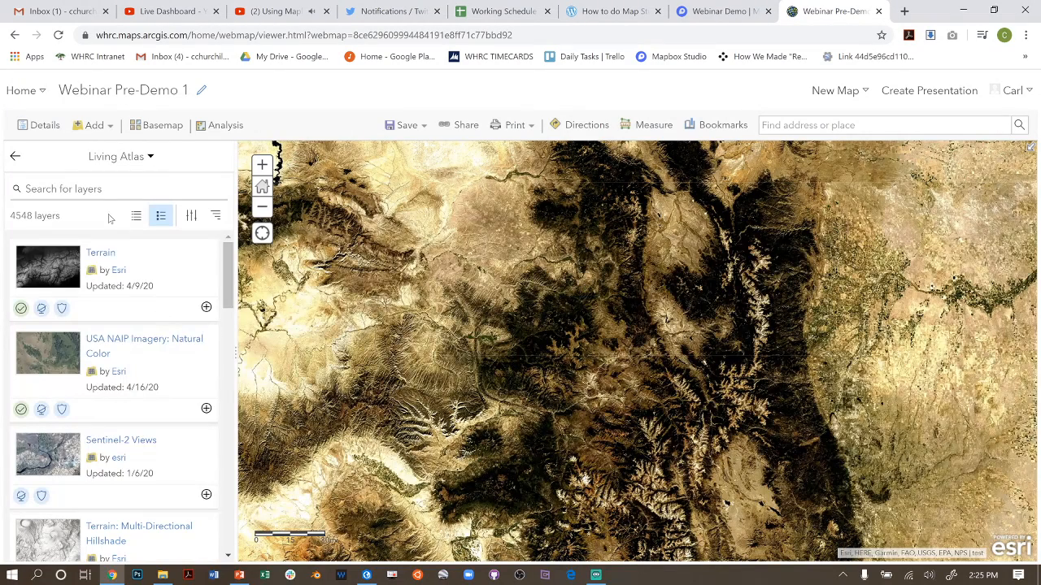
{"action": "left_click", "coordinate": [111, 189]}
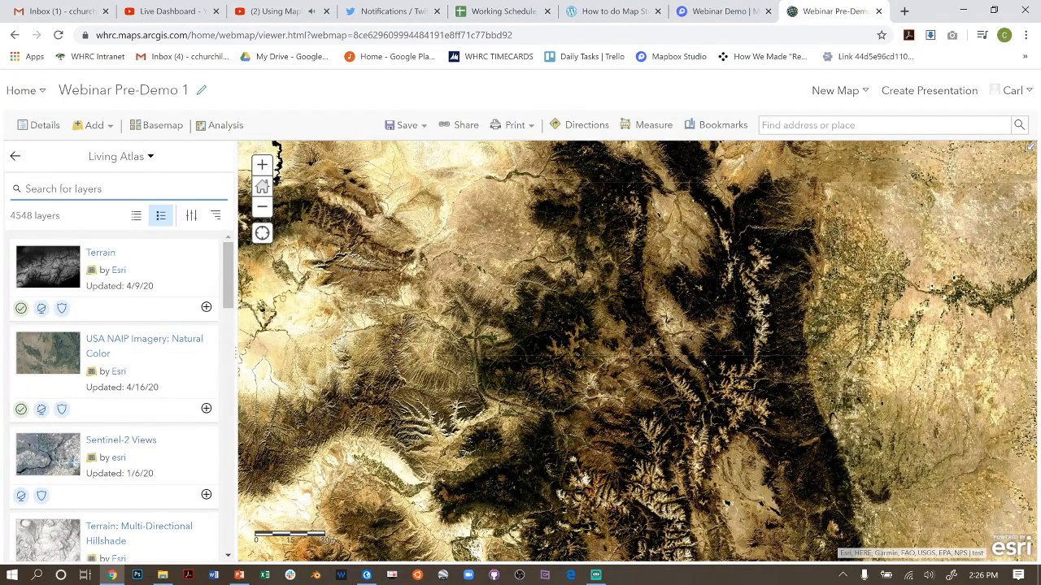
{"action": "type", "text": "roads"}
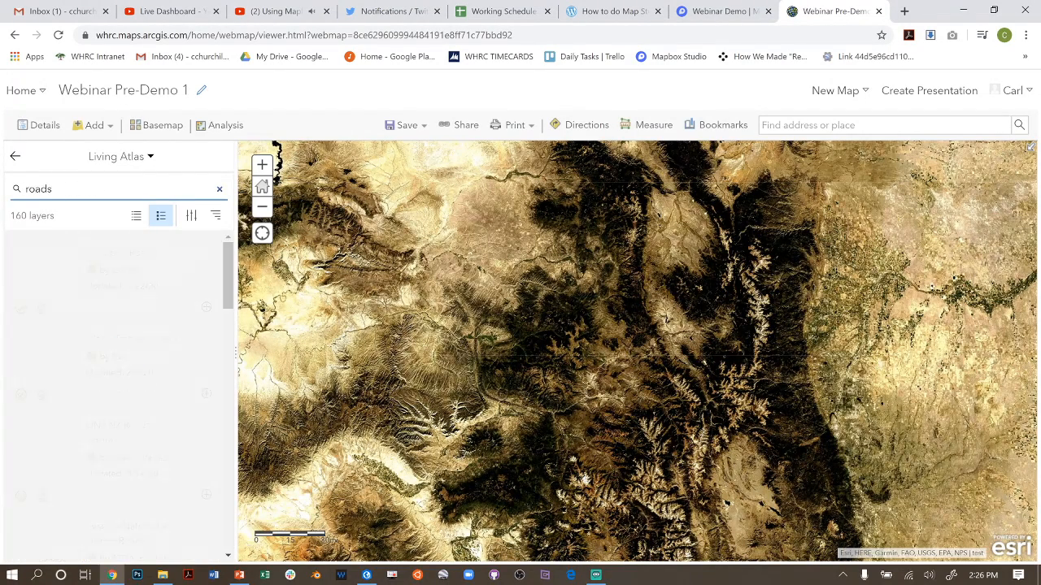
{"action": "scroll", "coordinate": [168, 328], "scroll_direction": "down", "scroll_amount": 3}
{"action": "scroll", "coordinate": [176, 333], "scroll_direction": "up", "scroll_amount": 2}
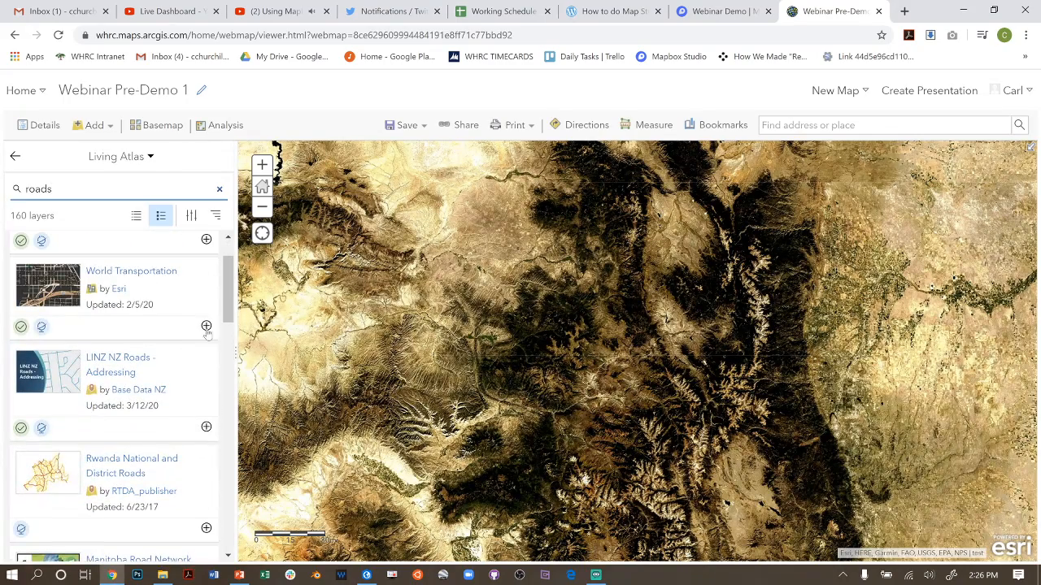
{"action": "left_click", "coordinate": [207, 326]}
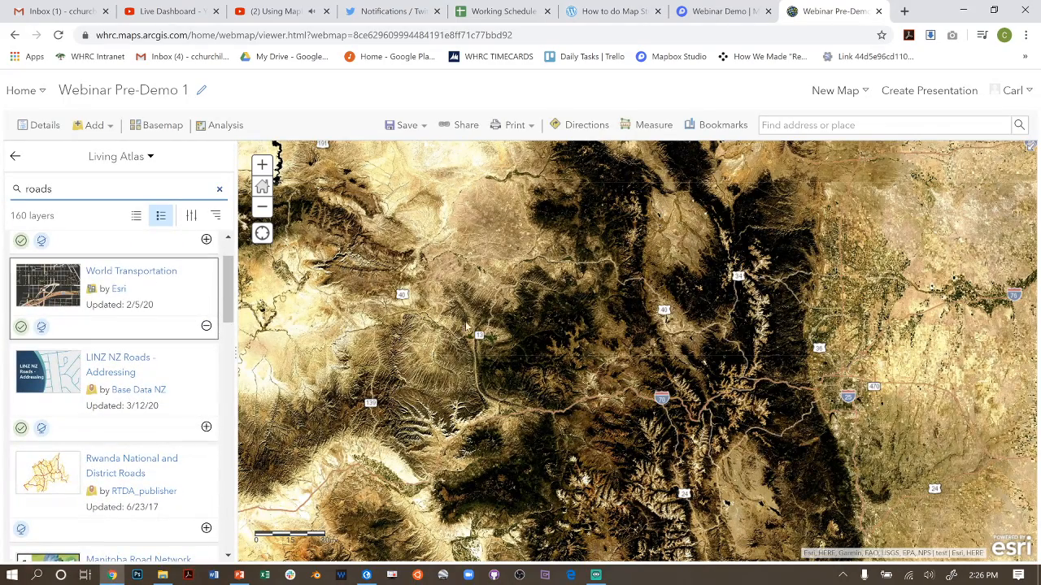
Examine how the World Transportation roads and labels overlay the Demo imagery across Colorado and around Denver at several zoom levels
{"action": "left_click_drag", "start_coordinate": [971, 418], "coordinate": [530, 316]}
{"action": "left_click_drag", "start_coordinate": [348, 543], "coordinate": [528, 345]}
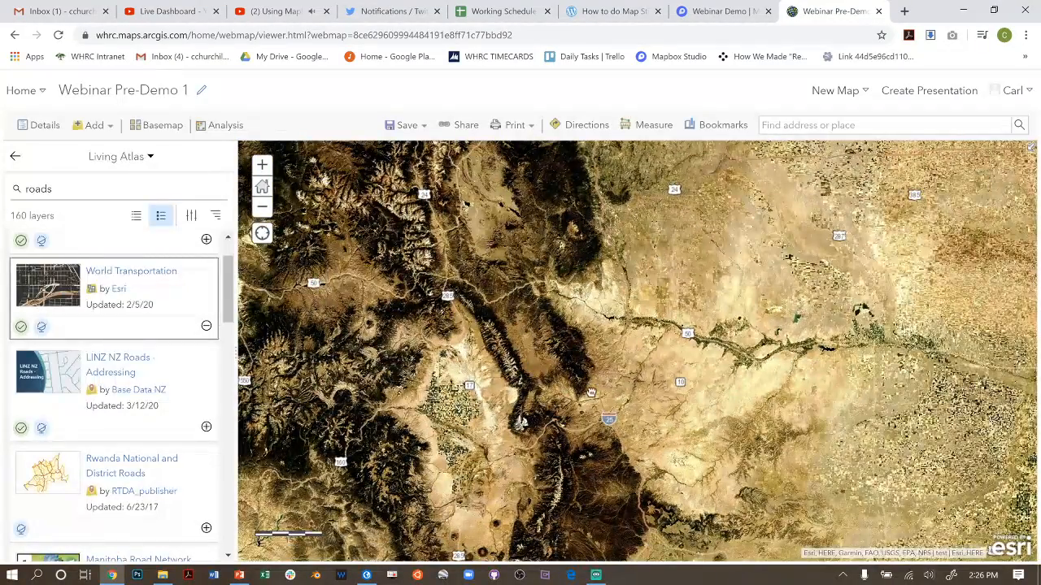
{"action": "left_click_drag", "start_coordinate": [591, 392], "coordinate": [702, 444]}
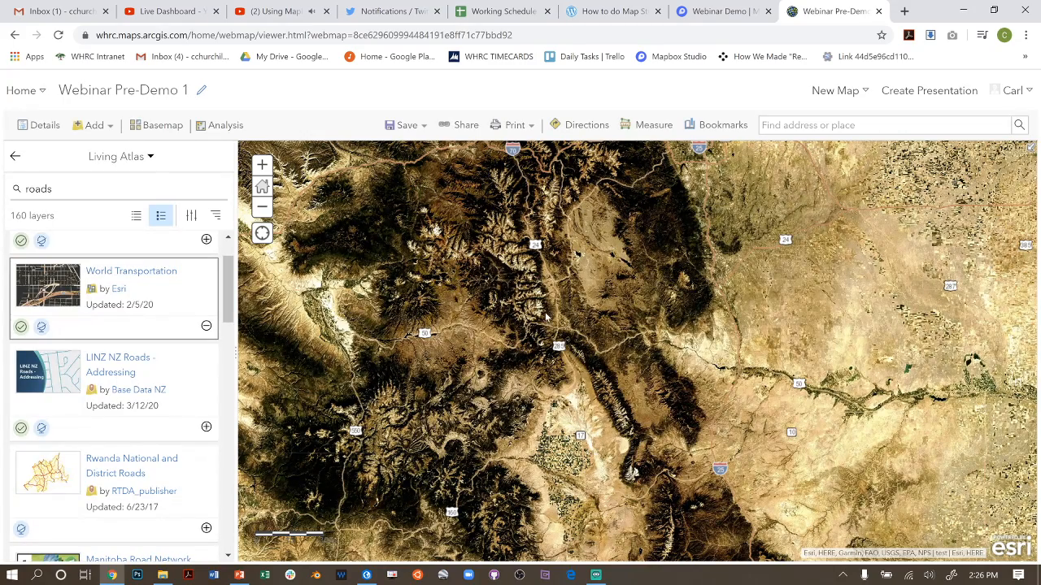
{"action": "scroll", "coordinate": [665, 253], "scroll_direction": "up", "scroll_amount": 3}
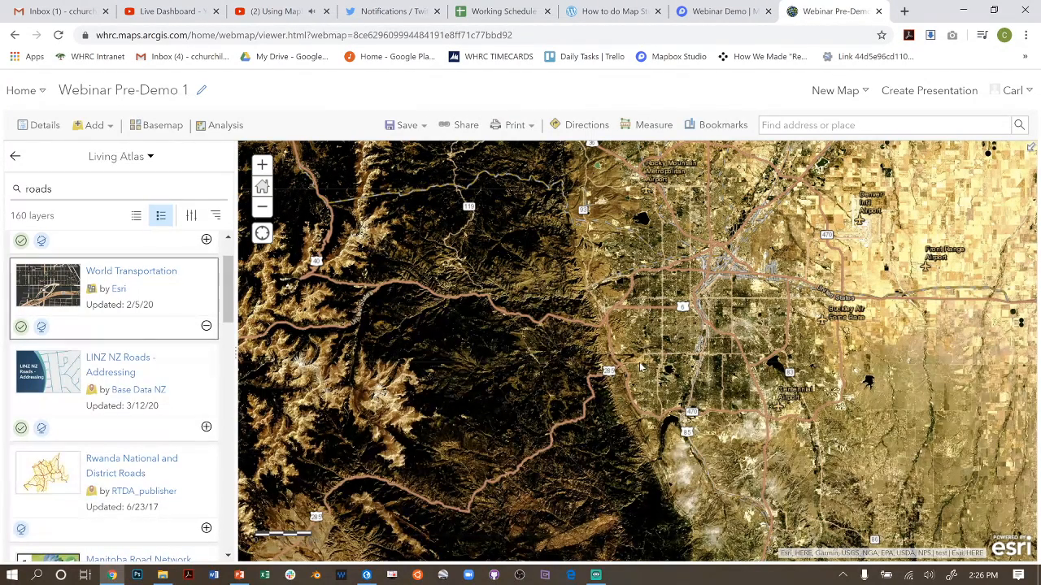
{"action": "left_click_drag", "start_coordinate": [771, 281], "coordinate": [729, 352]}
{"action": "scroll", "coordinate": [730, 410], "scroll_direction": "up", "scroll_amount": 2}
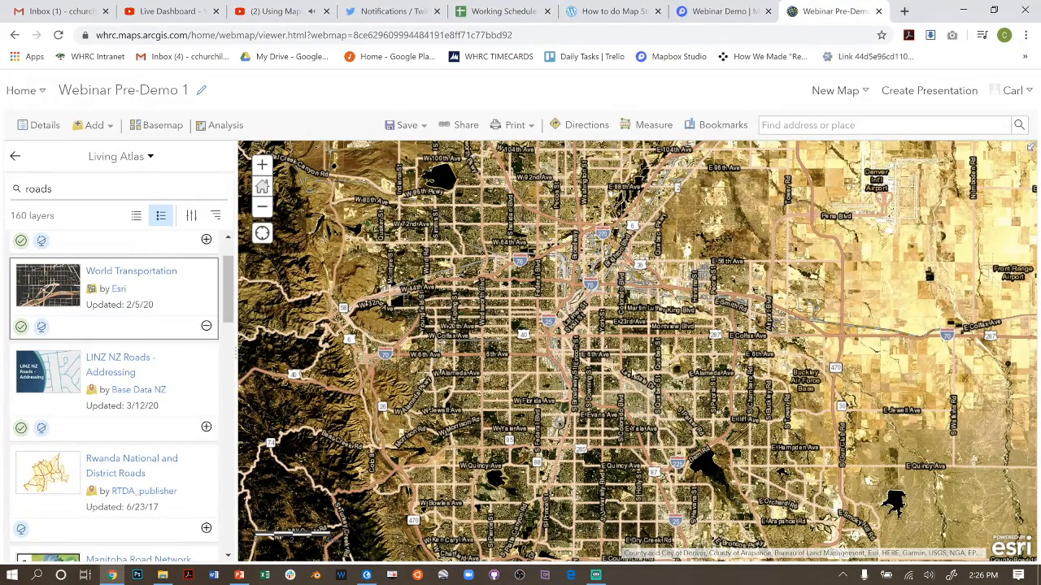
{"action": "scroll", "coordinate": [592, 328], "scroll_direction": "up", "scroll_amount": 2}
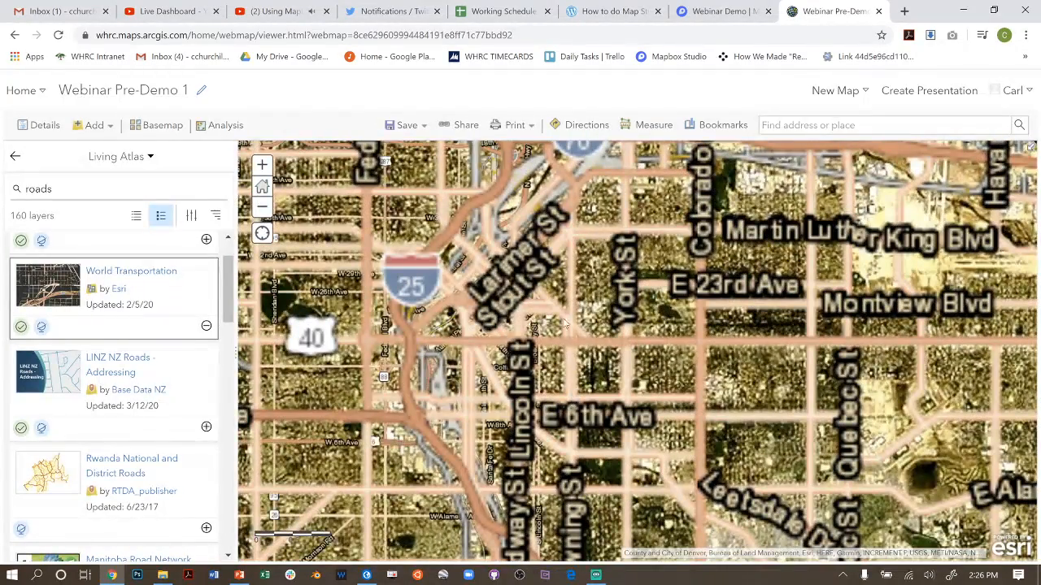
{"action": "scroll", "coordinate": [567, 325], "scroll_direction": "down", "scroll_amount": 2}
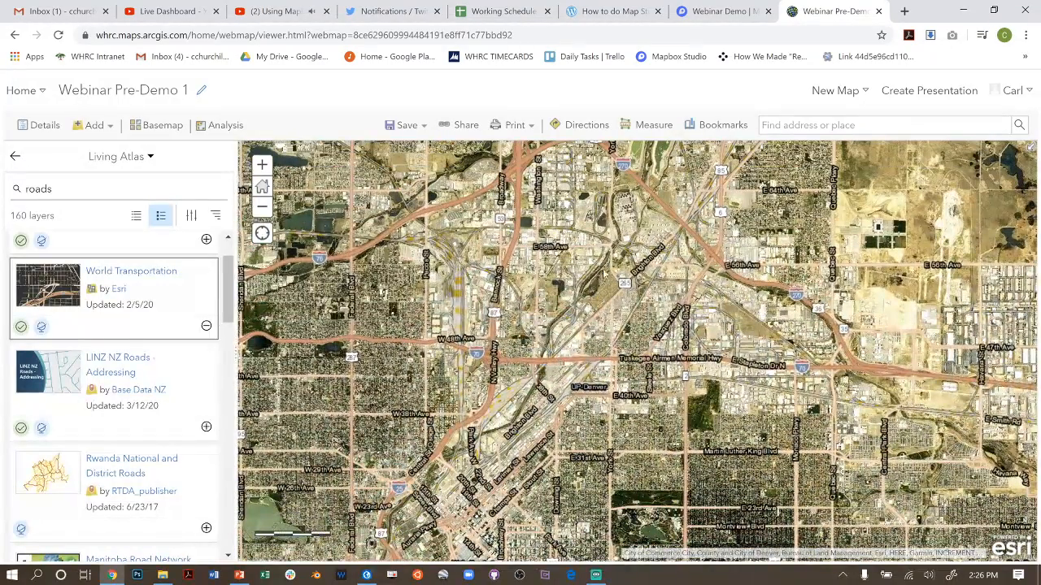
{"action": "left_click_drag", "start_coordinate": [605, 275], "coordinate": [575, 372]}
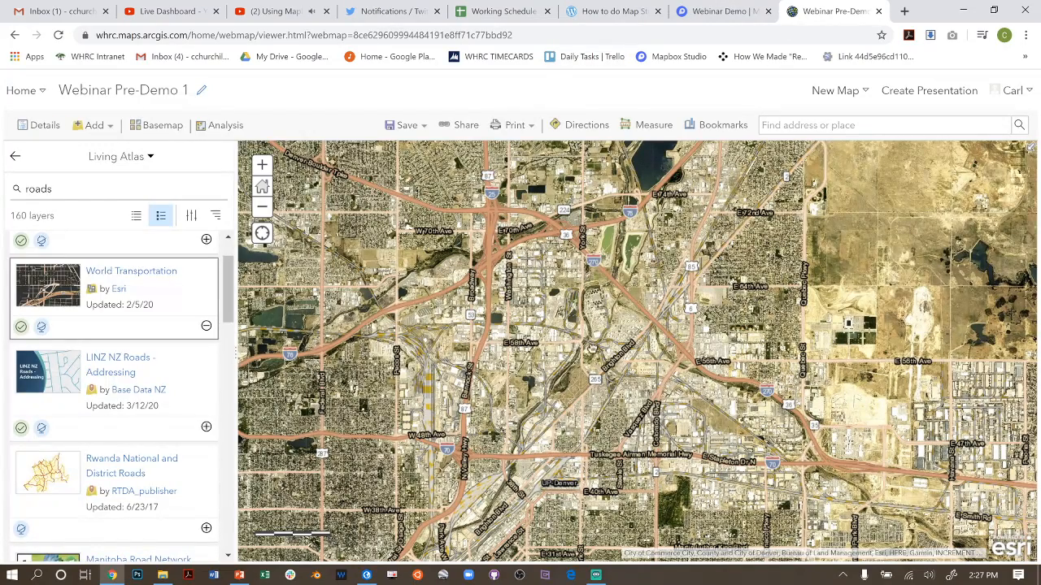
{"action": "left_click_drag", "start_coordinate": [589, 255], "coordinate": [612, 502]}
{"action": "left_click_drag", "start_coordinate": [481, 188], "coordinate": [608, 278]}
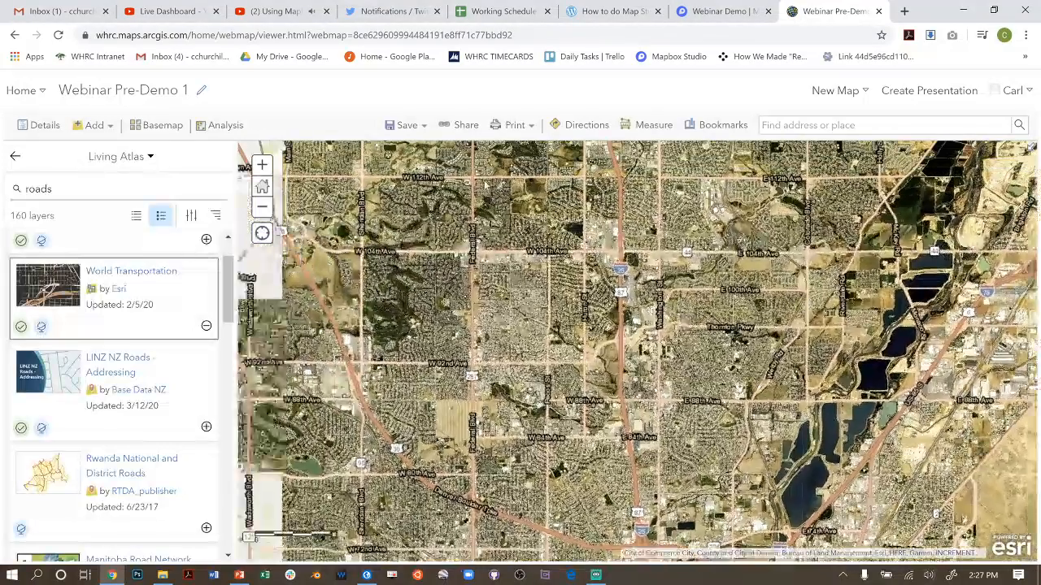
Return to the WebinarDemo folder in the ArcGIS Online content and create a new StoryMap
{"action": "left_click", "coordinate": [25, 90]}
{"action": "left_click", "coordinate": [36, 226]}
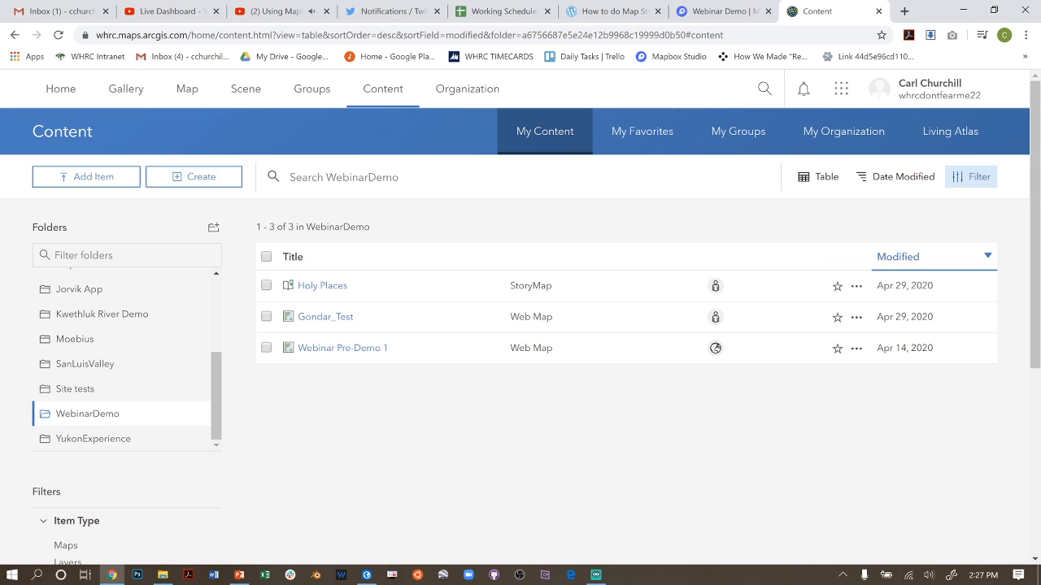
{"action": "left_click", "coordinate": [161, 182]}
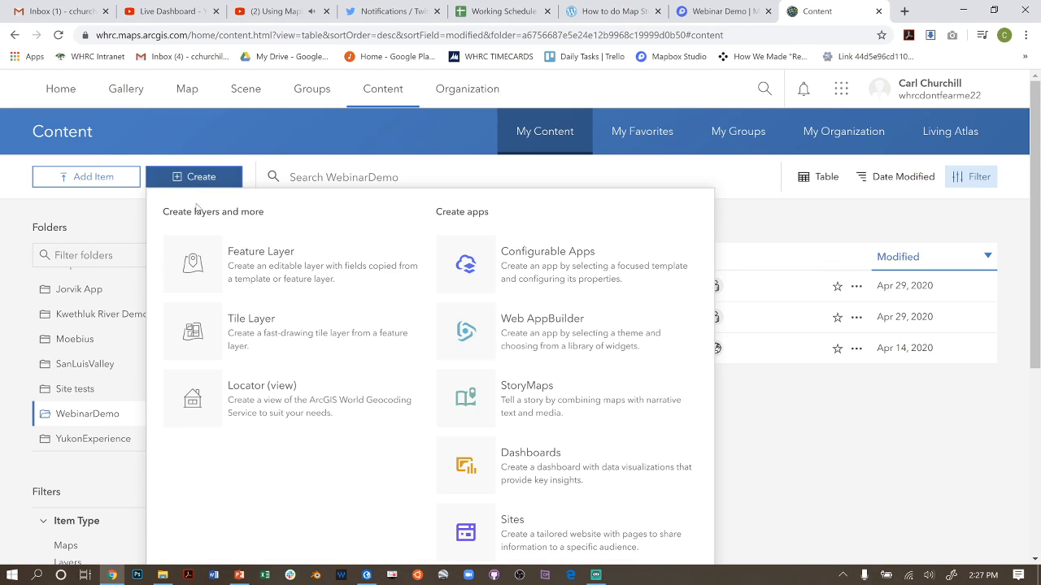
{"action": "scroll", "coordinate": [610, 448], "scroll_direction": "down", "scroll_amount": 2}
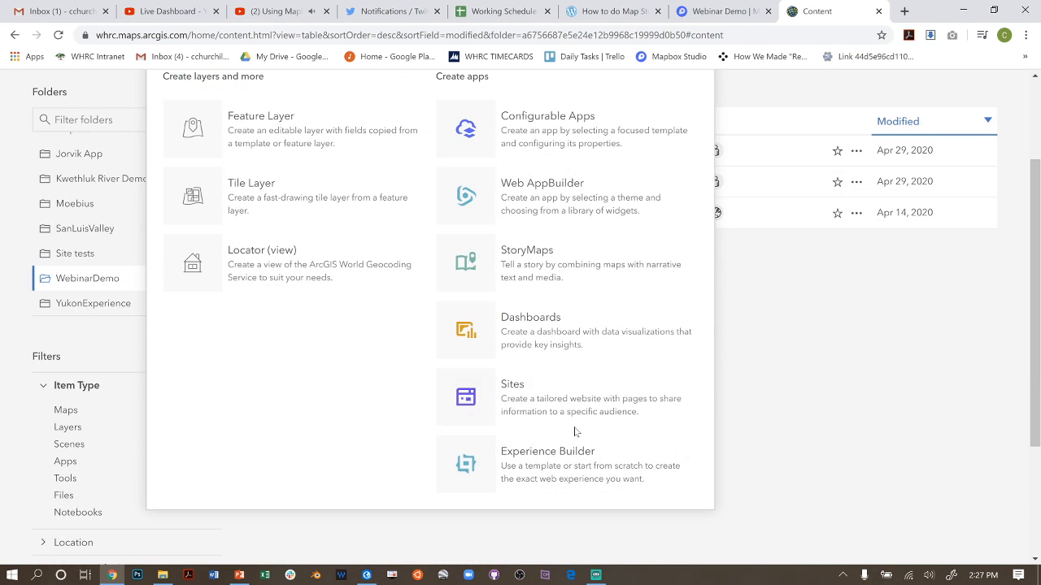
{"action": "left_click", "coordinate": [567, 258]}
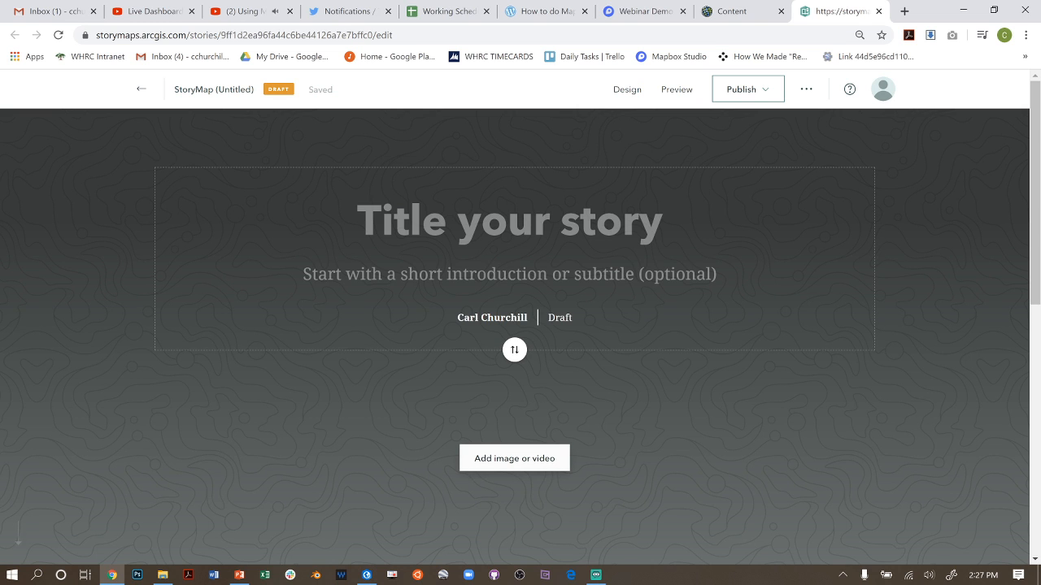
Title the story Webinar Demo
{"action": "scroll", "coordinate": [739, 280], "scroll_direction": "down", "scroll_amount": 3}
{"action": "scroll", "coordinate": [739, 281], "scroll_direction": "up", "scroll_amount": 3}
{"action": "type", "text": "Webinar"}
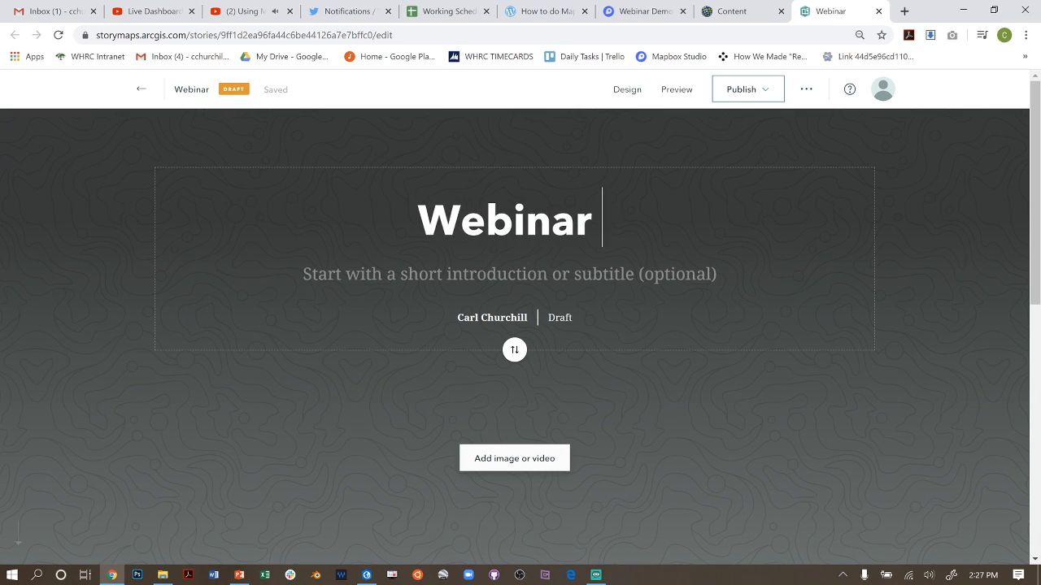
{"action": "type", "text": " Demo"}
Insert a map block below the story cover and place the Gondar_Test web map in it
{"action": "scroll", "coordinate": [621, 334], "scroll_direction": "down", "scroll_amount": 3}
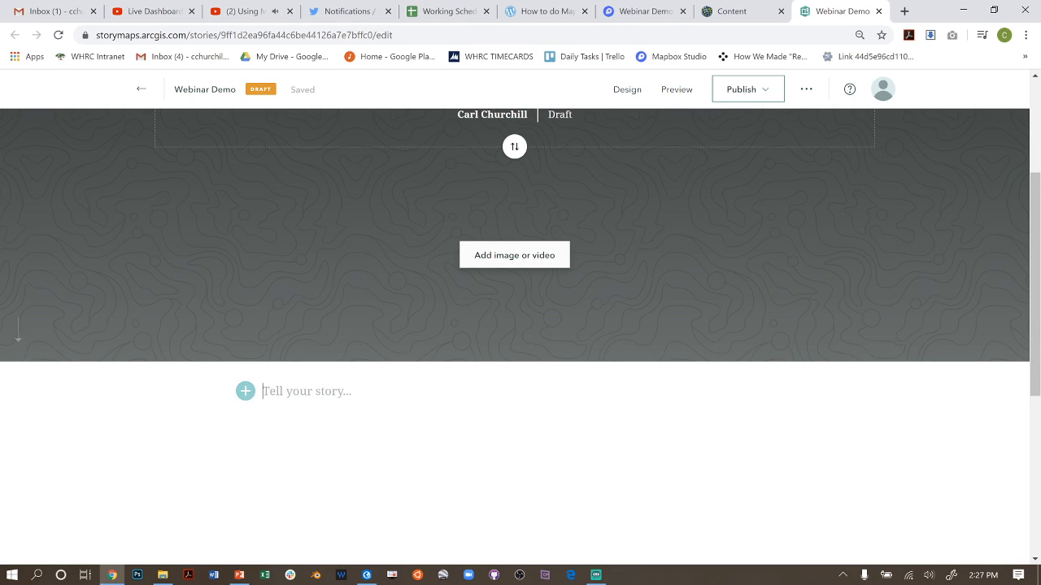
{"action": "left_click", "coordinate": [246, 391]}
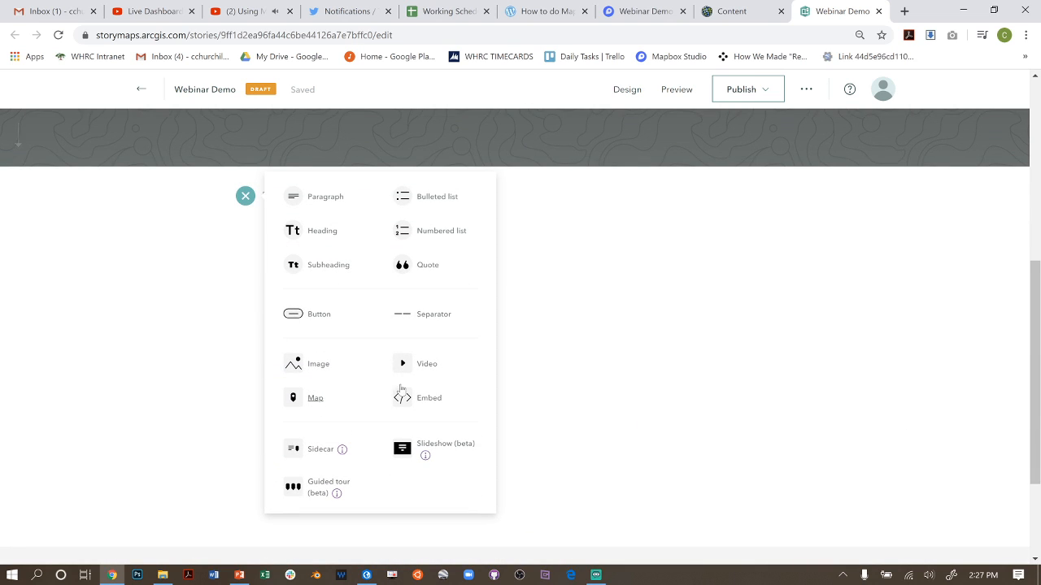
{"action": "left_click", "coordinate": [312, 400]}
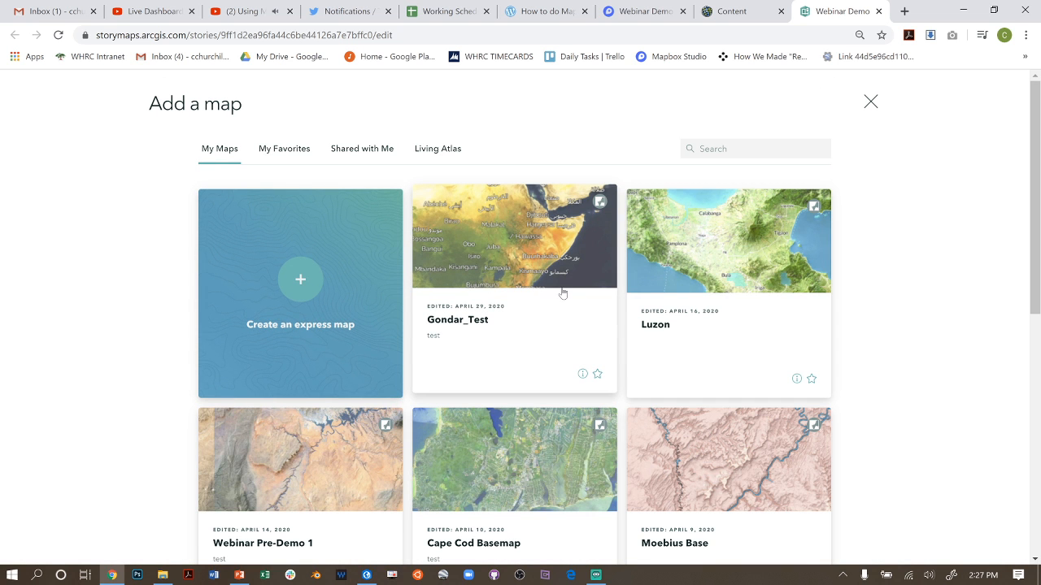
{"action": "left_click", "coordinate": [493, 255]}
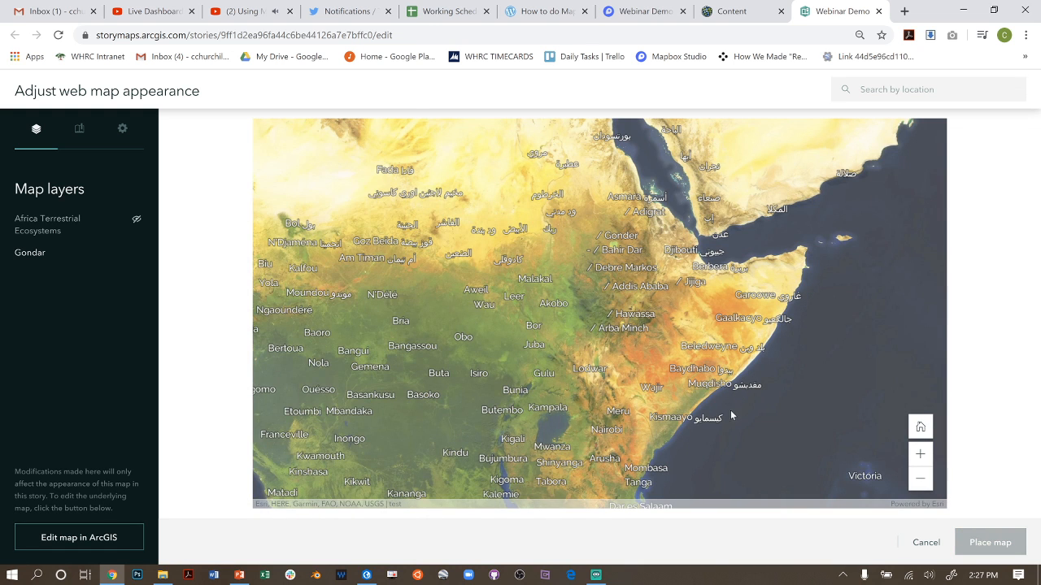
{"action": "left_click", "coordinate": [994, 551]}
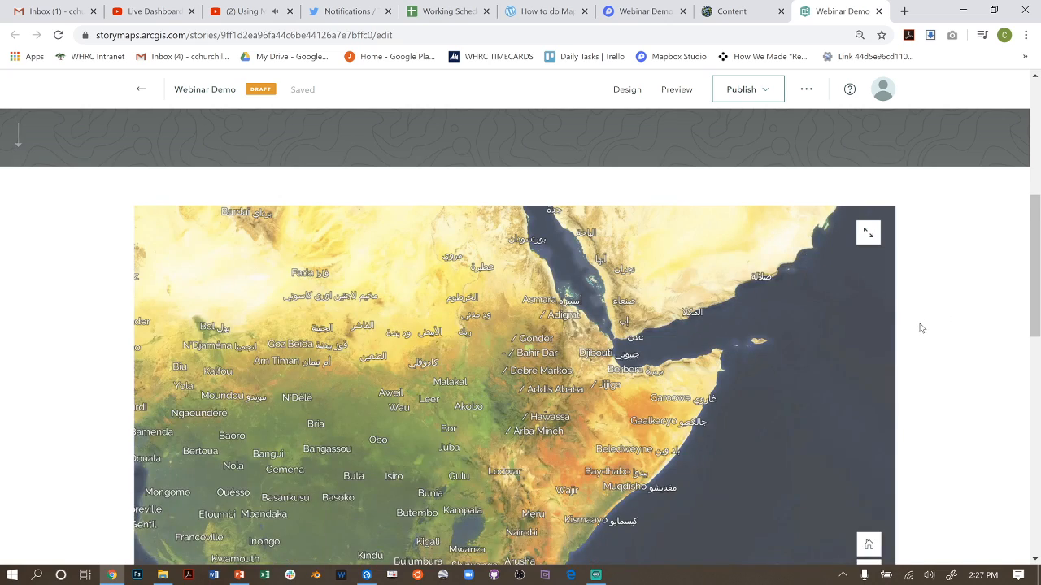
Examine the placed Gondar_Test map in the story and pan it across Africa
{"action": "scroll", "coordinate": [928, 359], "scroll_direction": "down", "scroll_amount": 1}
{"action": "scroll", "coordinate": [921, 340], "scroll_direction": "down", "scroll_amount": 1}
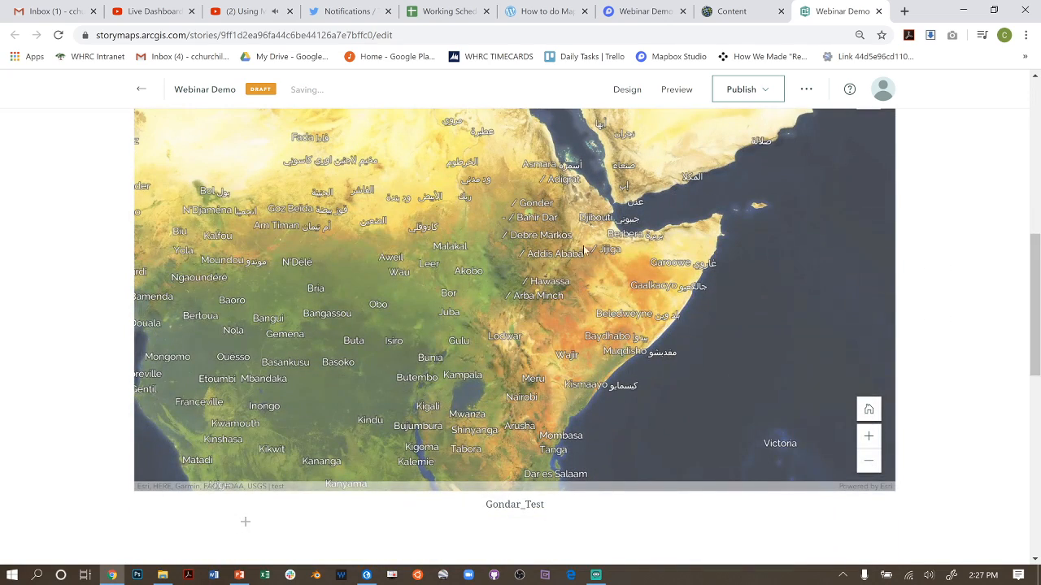
{"action": "scroll", "coordinate": [569, 293], "scroll_direction": "up", "scroll_amount": 2}
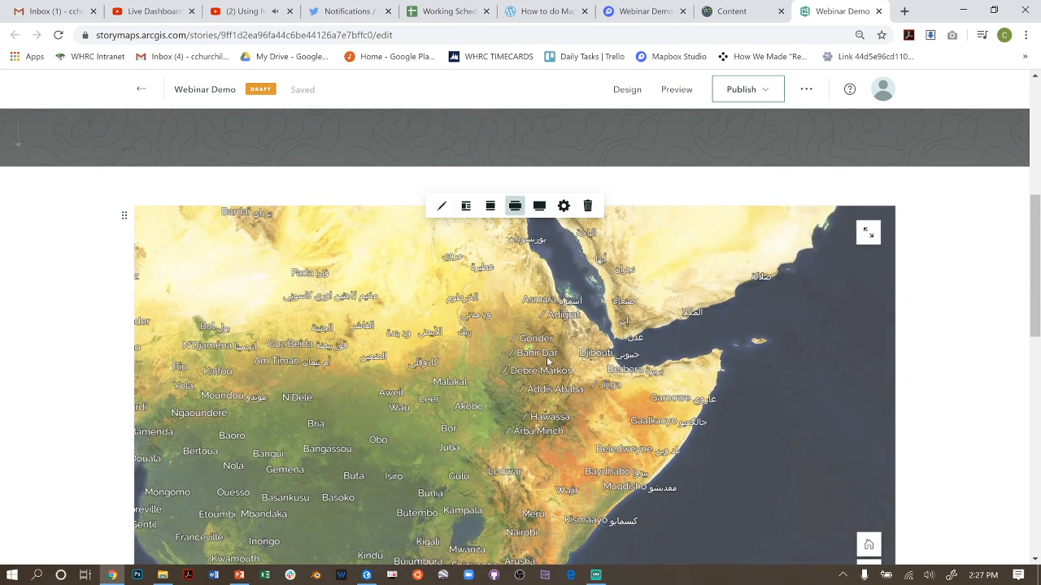
{"action": "left_click_drag", "start_coordinate": [544, 362], "coordinate": [366, 307]}
{"action": "left_click_drag", "start_coordinate": [518, 305], "coordinate": [785, 241]}
{"action": "scroll", "coordinate": [582, 360], "scroll_direction": "up", "scroll_amount": 5}
{"action": "scroll", "coordinate": [246, 441], "scroll_direction": "down", "scroll_amount": 4}
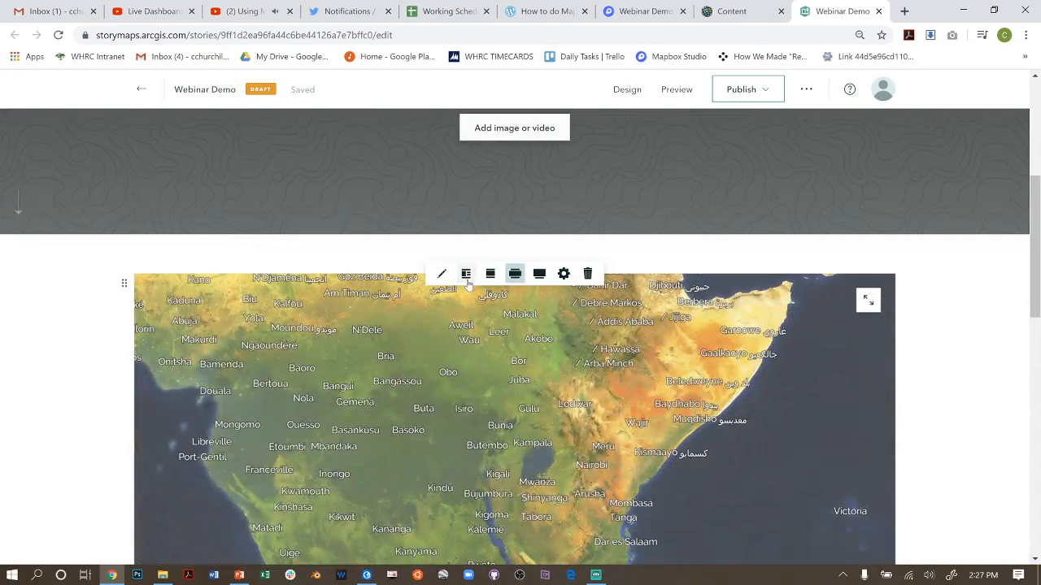
Edit the story's Gondar_Test map to show a closer view of the area around Akobo and Pochalla, and place it again
{"action": "left_click", "coordinate": [441, 274]}
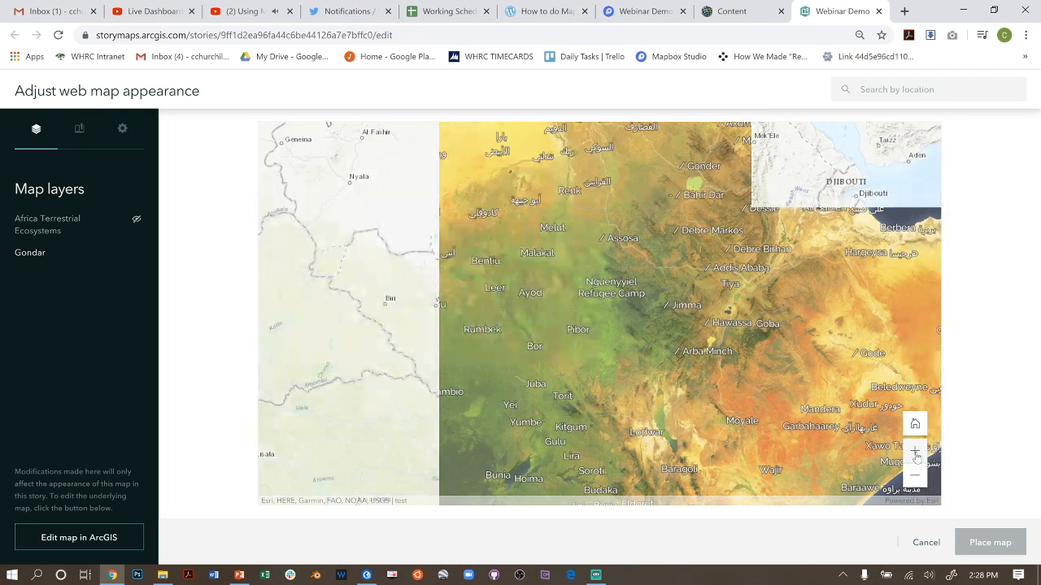
{"action": "left_click", "coordinate": [915, 452]}
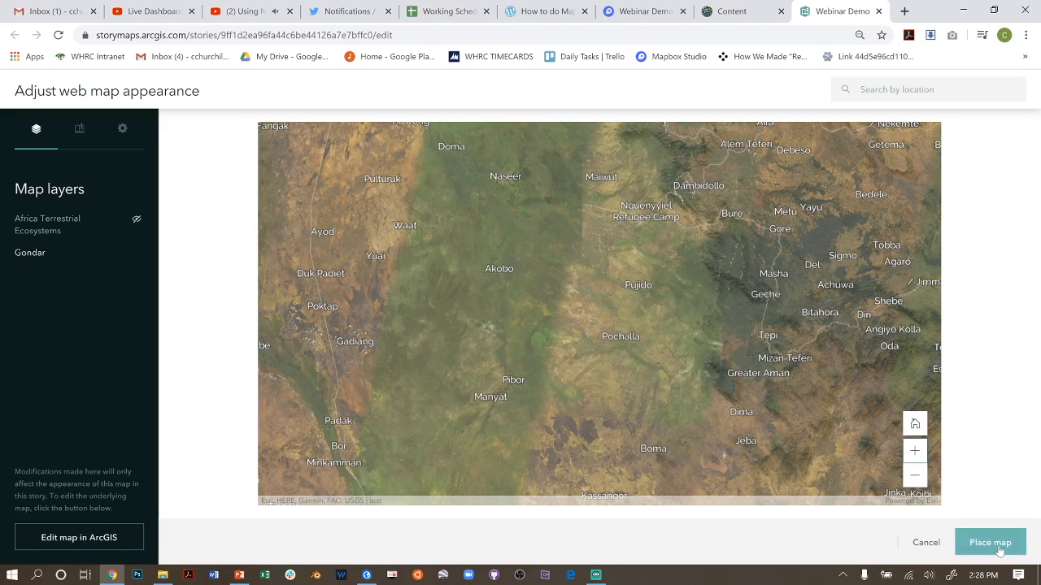
{"action": "left_click", "coordinate": [990, 542]}
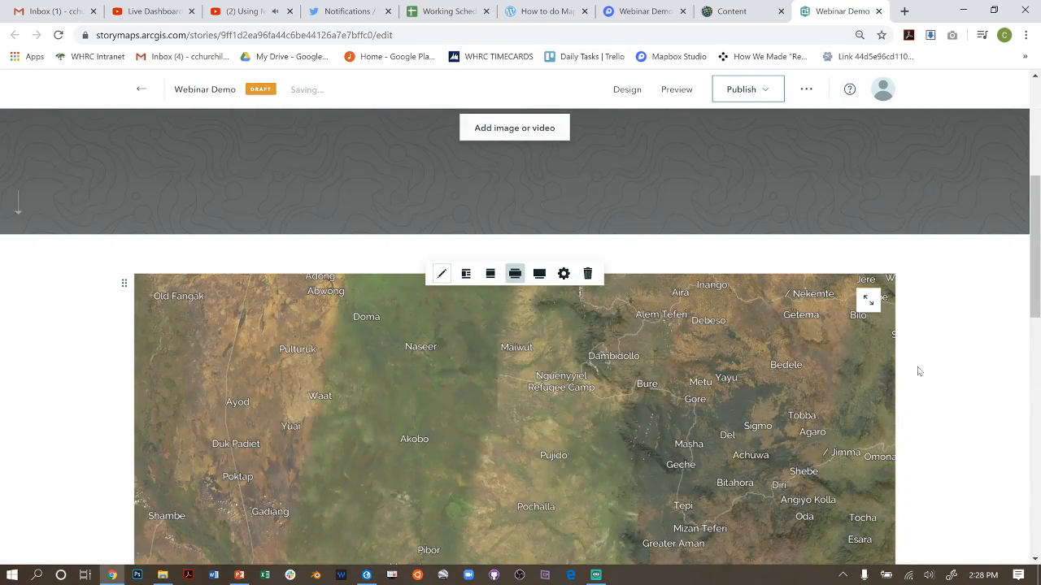
Leave the Webinar Demo story and open the Holy Places draft from the stories list
{"action": "scroll", "coordinate": [919, 372], "scroll_direction": "down", "scroll_amount": 3}
{"action": "scroll", "coordinate": [938, 369], "scroll_direction": "up", "scroll_amount": 3}
{"action": "left_click", "coordinate": [141, 88]}
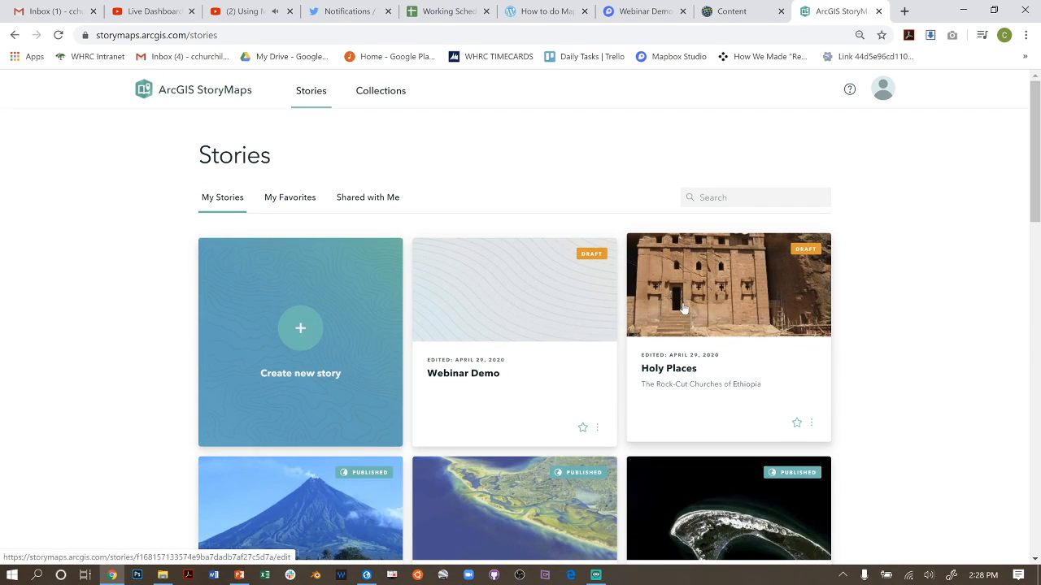
{"action": "left_click", "coordinate": [712, 317]}
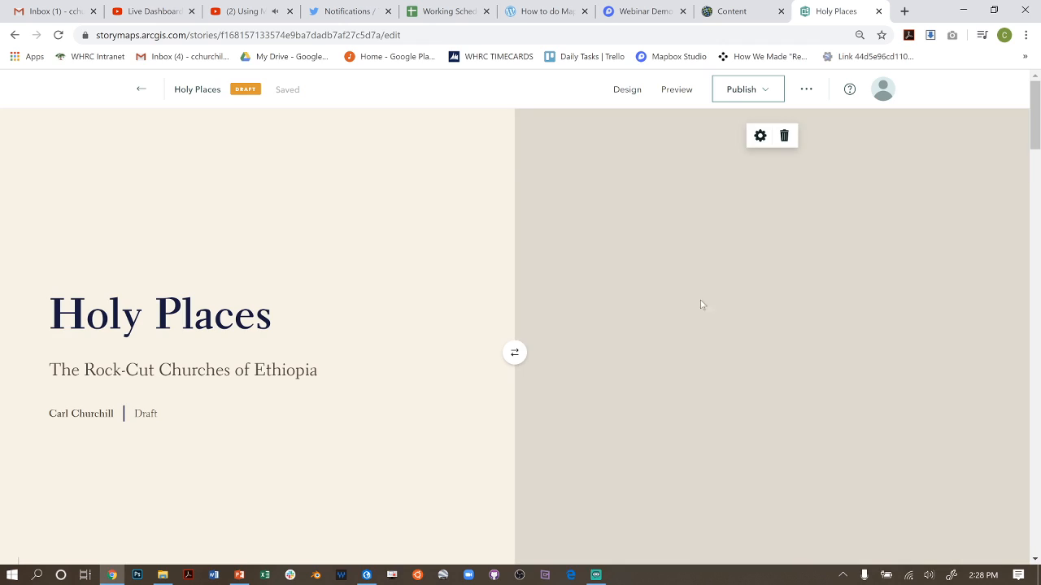
Examine the embedded Gondar_Test map and the three sidecar map slides of the Holy Places story
{"action": "scroll", "coordinate": [700, 301], "scroll_direction": "down", "scroll_amount": 15}
{"action": "scroll", "coordinate": [816, 291], "scroll_direction": "down", "scroll_amount": 5}
{"action": "scroll", "coordinate": [813, 294], "scroll_direction": "up", "scroll_amount": 8}
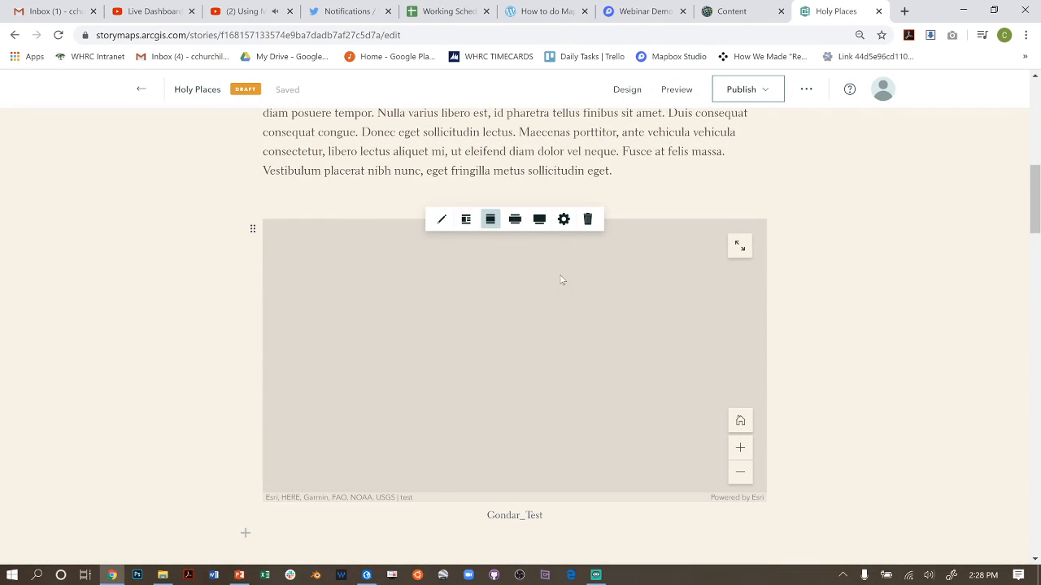
{"action": "scroll", "coordinate": [870, 332], "scroll_direction": "down", "scroll_amount": 10}
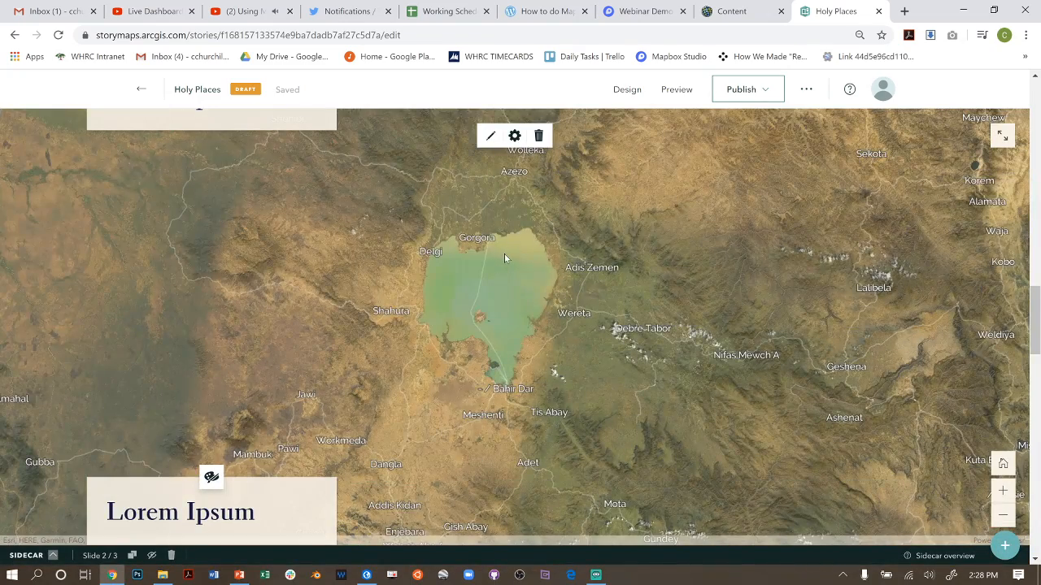
{"action": "scroll", "coordinate": [463, 290], "scroll_direction": "down", "scroll_amount": 5}
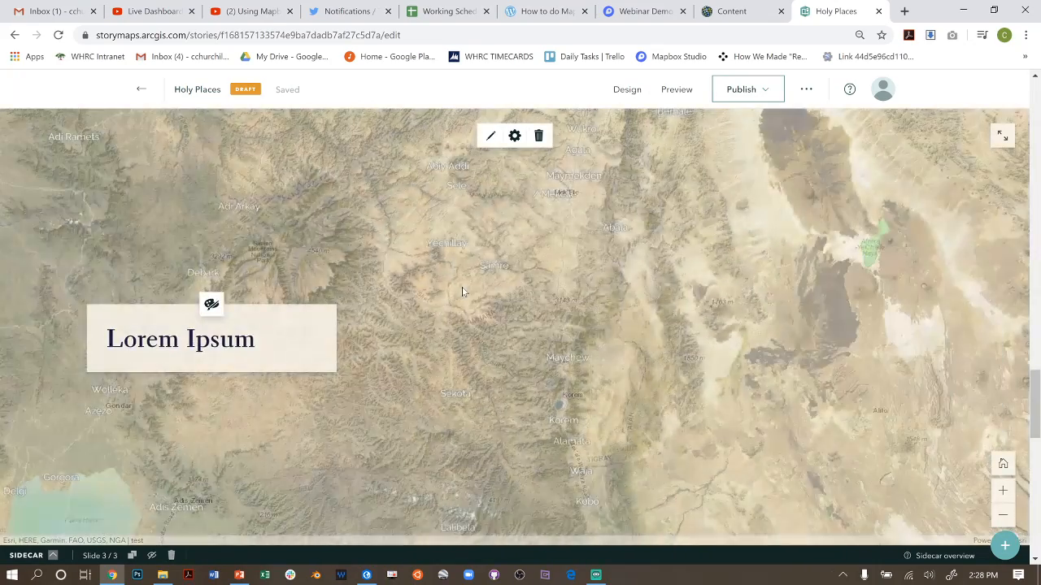
{"action": "scroll", "coordinate": [460, 289], "scroll_direction": "down", "scroll_amount": 2}
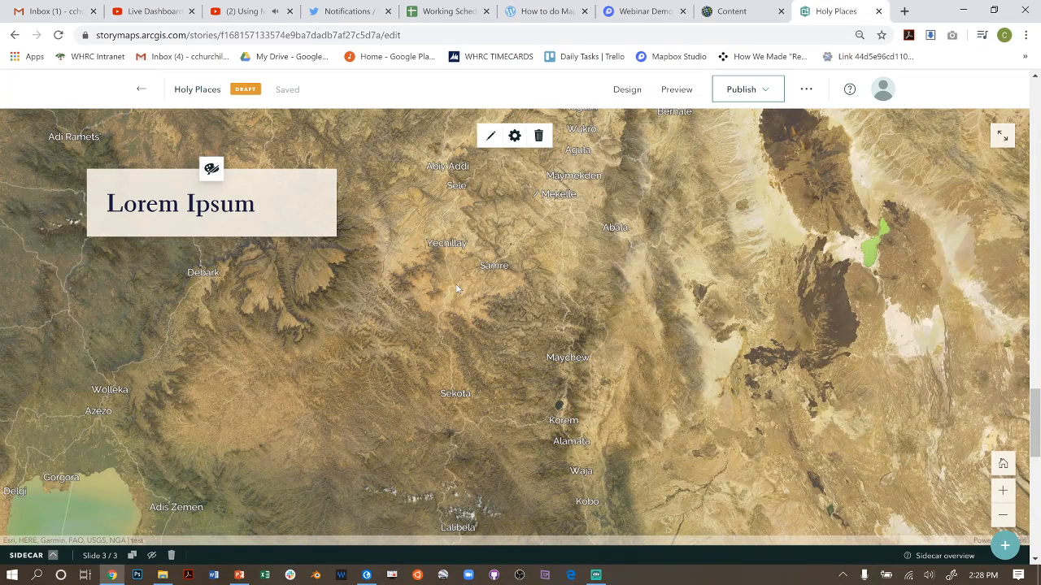
{"action": "scroll", "coordinate": [457, 285], "scroll_direction": "down", "scroll_amount": 1}
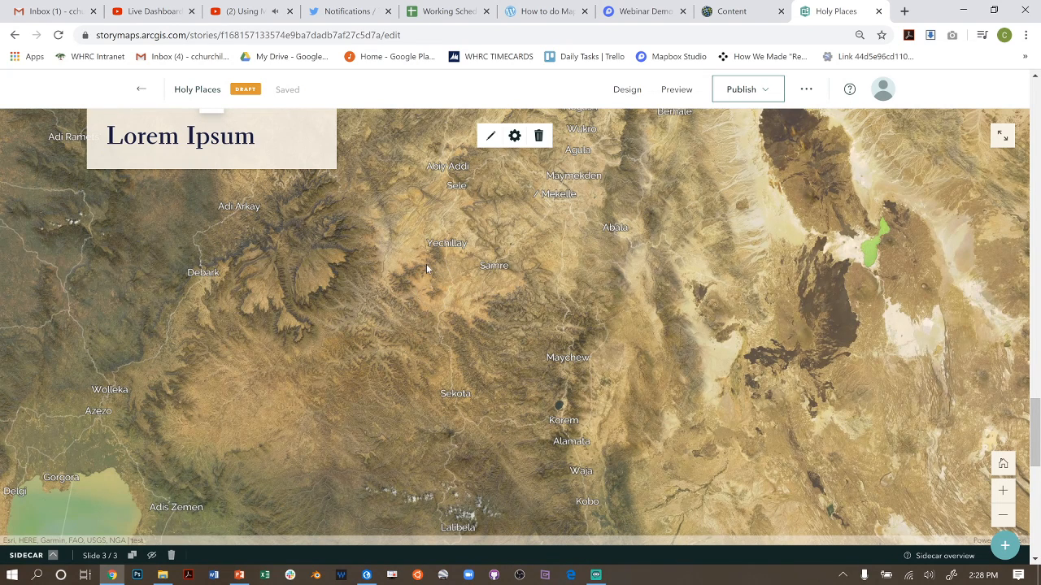
{"action": "scroll", "coordinate": [434, 265], "scroll_direction": "down", "scroll_amount": 3}
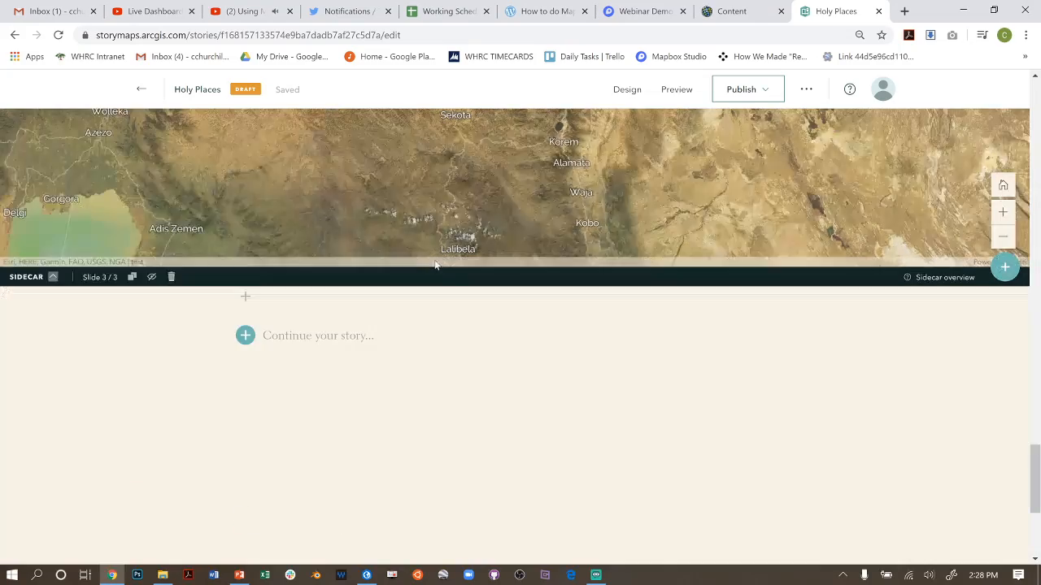
{"action": "scroll", "coordinate": [434, 265], "scroll_direction": "up", "scroll_amount": 5}
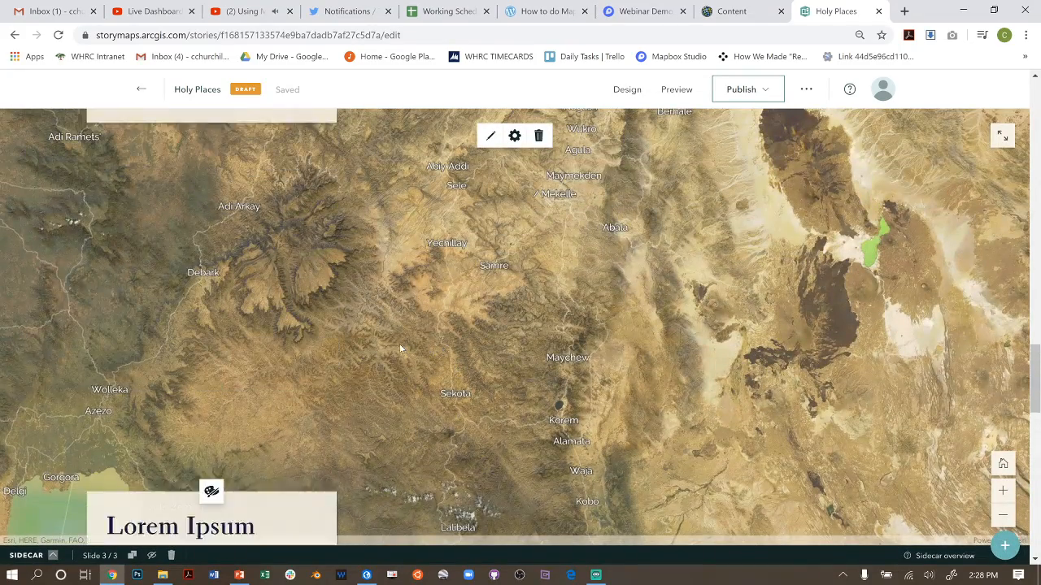
{"action": "scroll", "coordinate": [399, 344], "scroll_direction": "up", "scroll_amount": 10}
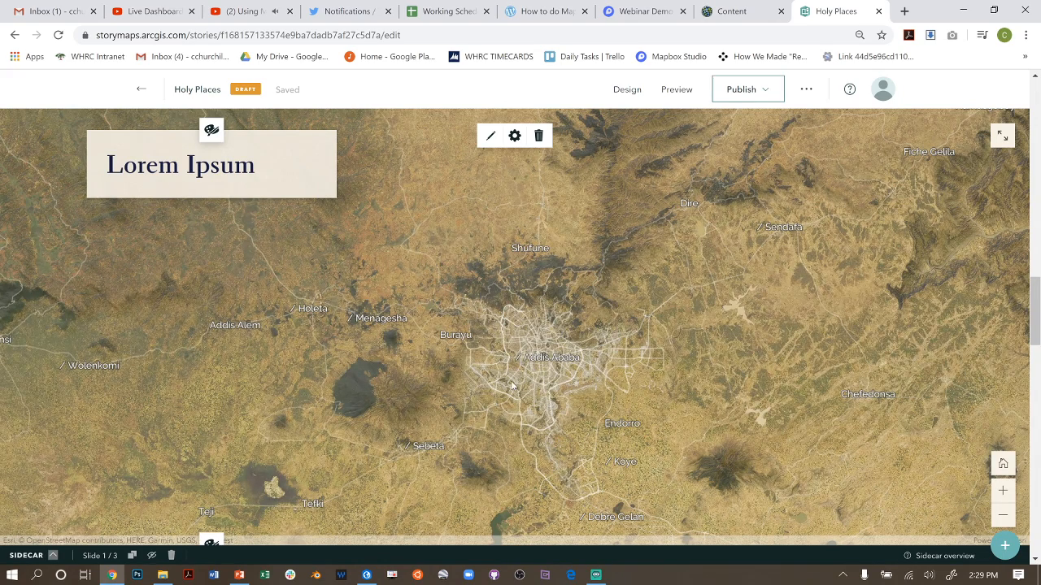
{"action": "scroll", "coordinate": [525, 363], "scroll_direction": "down", "scroll_amount": 5}
{"action": "scroll", "coordinate": [514, 359], "scroll_direction": "up", "scroll_amount": 5}
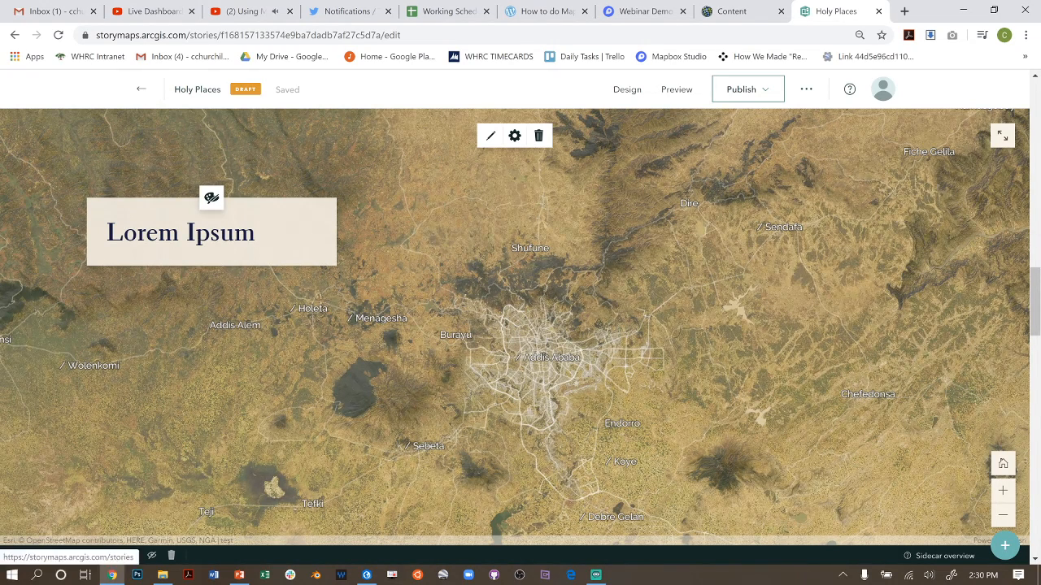
Return to the stories list, browse the stories there, and open the published story The Volcanoes of Luzon
{"action": "left_click", "coordinate": [140, 89]}
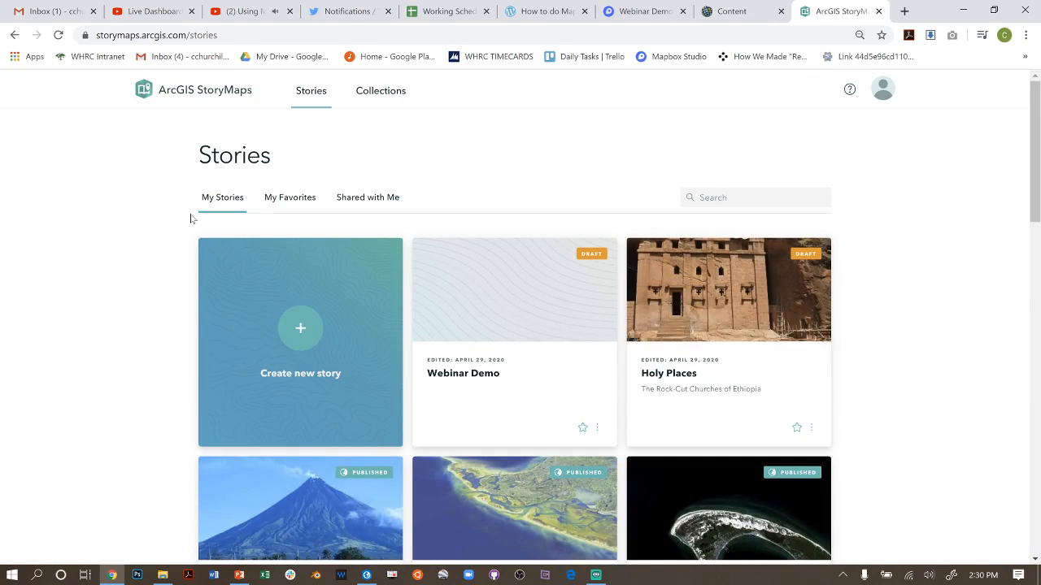
{"action": "scroll", "coordinate": [146, 217], "scroll_direction": "down", "scroll_amount": 3}
{"action": "scroll", "coordinate": [886, 300], "scroll_direction": "up", "scroll_amount": 3}
{"action": "scroll", "coordinate": [945, 291], "scroll_direction": "down", "scroll_amount": 6}
{"action": "scroll", "coordinate": [910, 292], "scroll_direction": "up", "scroll_amount": 3}
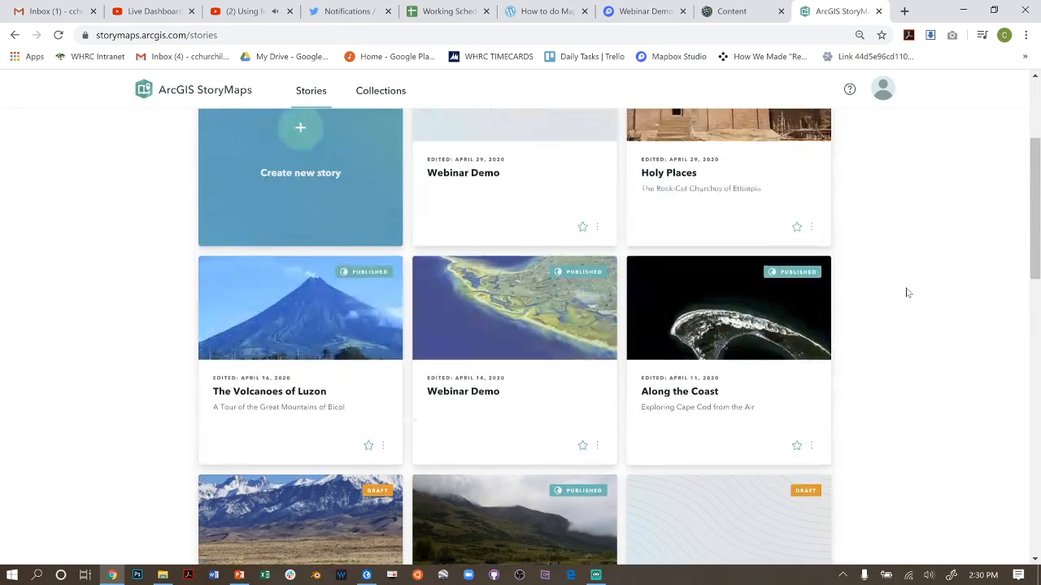
{"action": "scroll", "coordinate": [495, 330], "scroll_direction": "down", "scroll_amount": 2}
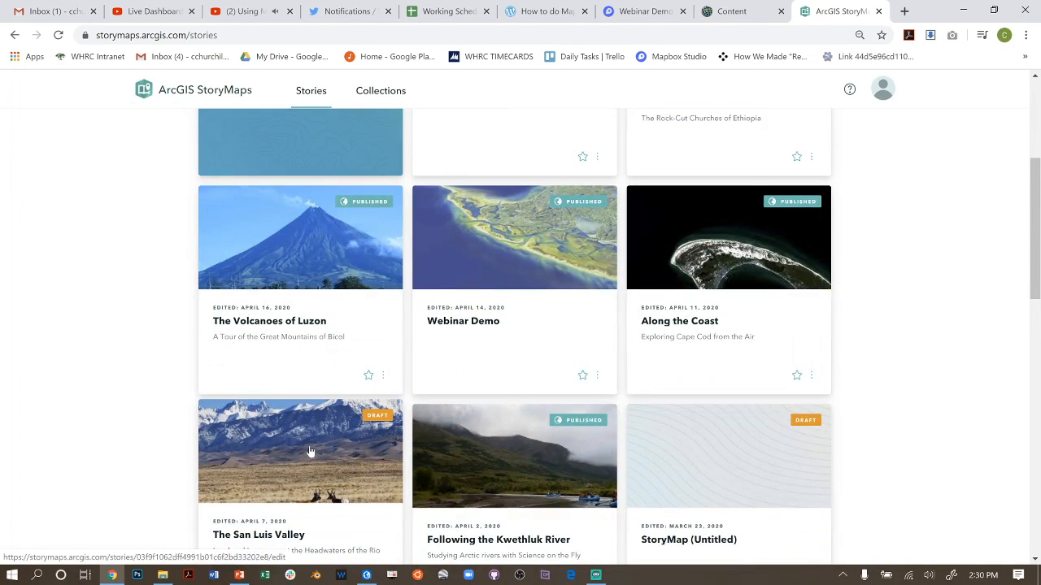
{"action": "scroll", "coordinate": [309, 451], "scroll_direction": "down", "scroll_amount": 1}
{"action": "scroll", "coordinate": [818, 322], "scroll_direction": "up", "scroll_amount": 2}
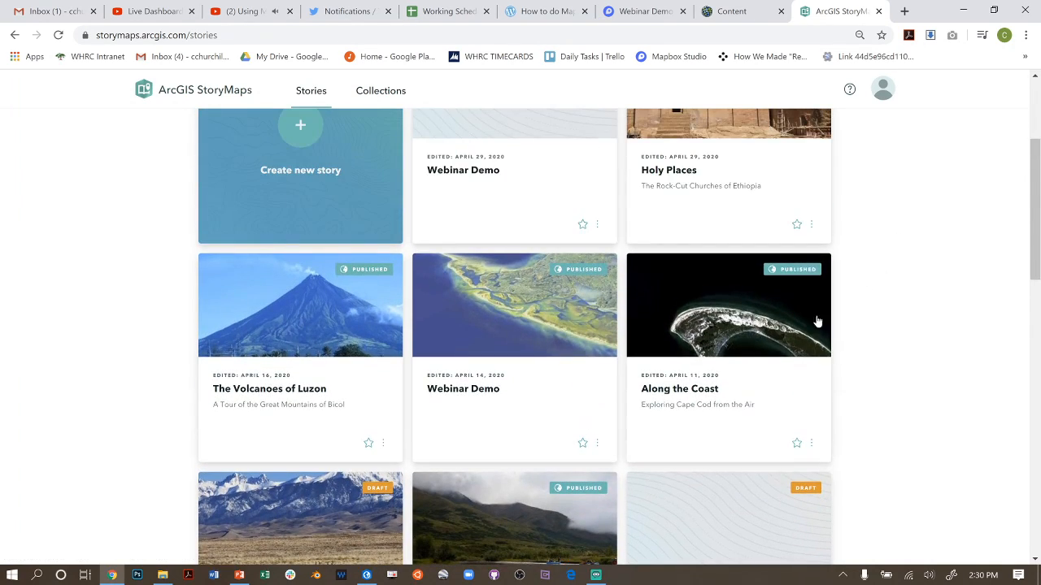
{"action": "left_click", "coordinate": [312, 311]}
Examine the introduction of The Volcanoes of Luzon and its sidecar maps of the Bicol peninsula, Mount Labo and Mount Isarog
{"action": "scroll", "coordinate": [265, 296], "scroll_direction": "down", "scroll_amount": 3}
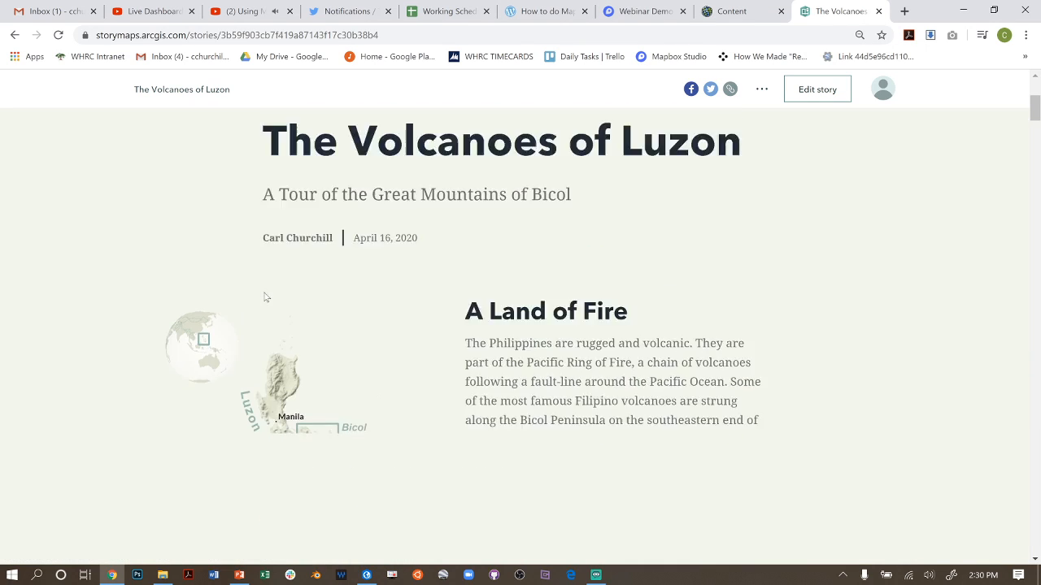
{"action": "scroll", "coordinate": [265, 297], "scroll_direction": "down", "scroll_amount": 5}
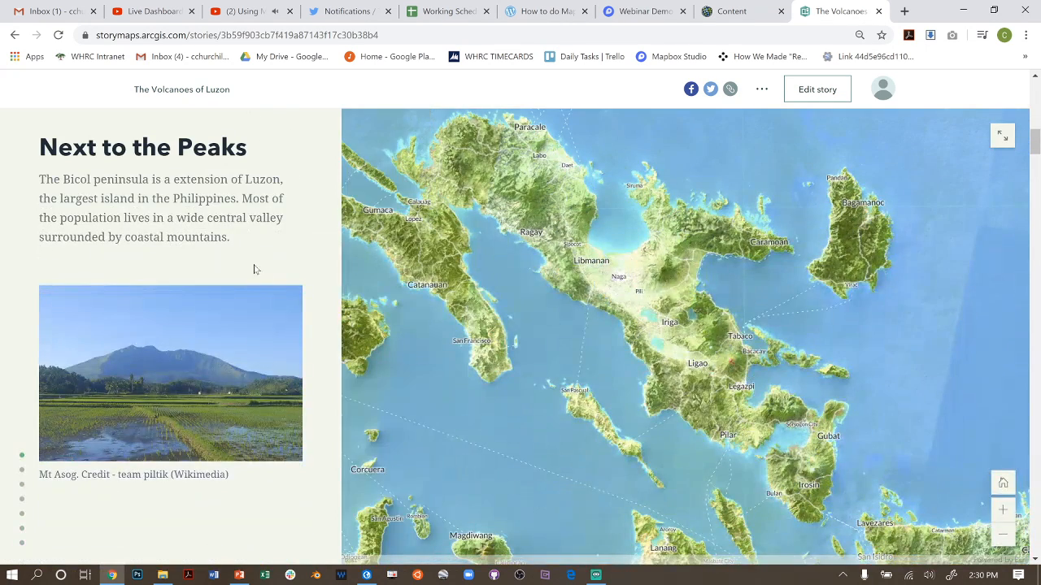
{"action": "scroll", "coordinate": [274, 280], "scroll_direction": "down", "scroll_amount": 2}
{"action": "scroll", "coordinate": [274, 274], "scroll_direction": "up", "scroll_amount": 7}
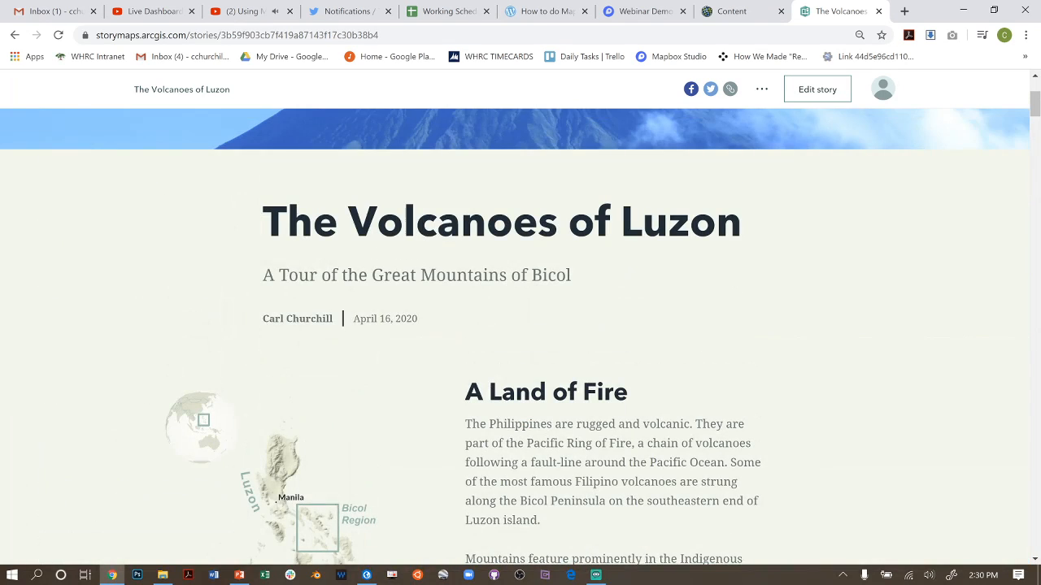
{"action": "scroll", "coordinate": [520, 337], "scroll_direction": "down", "scroll_amount": 3}
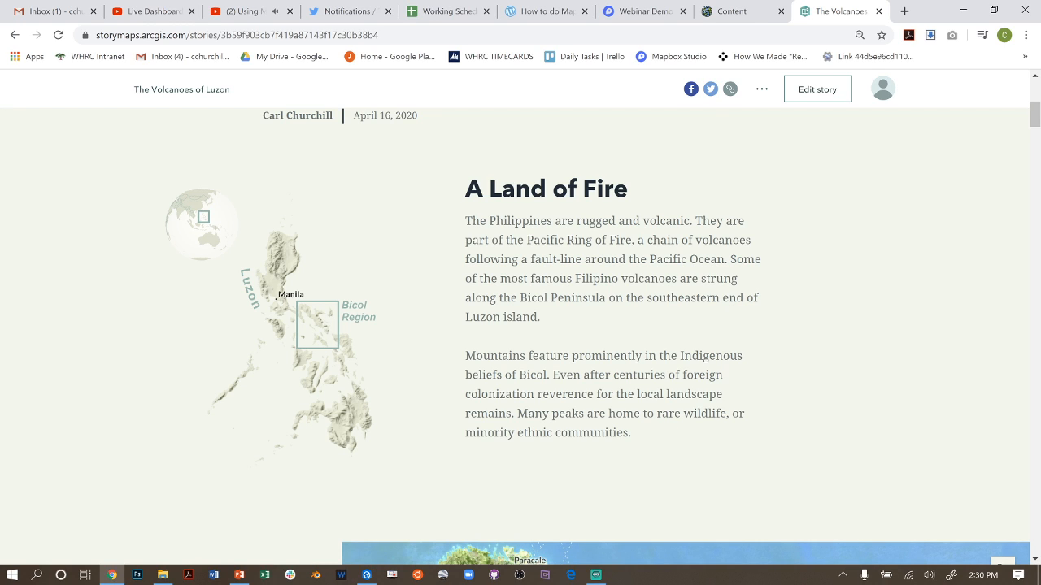
{"action": "scroll", "coordinate": [745, 281], "scroll_direction": "down", "scroll_amount": 5}
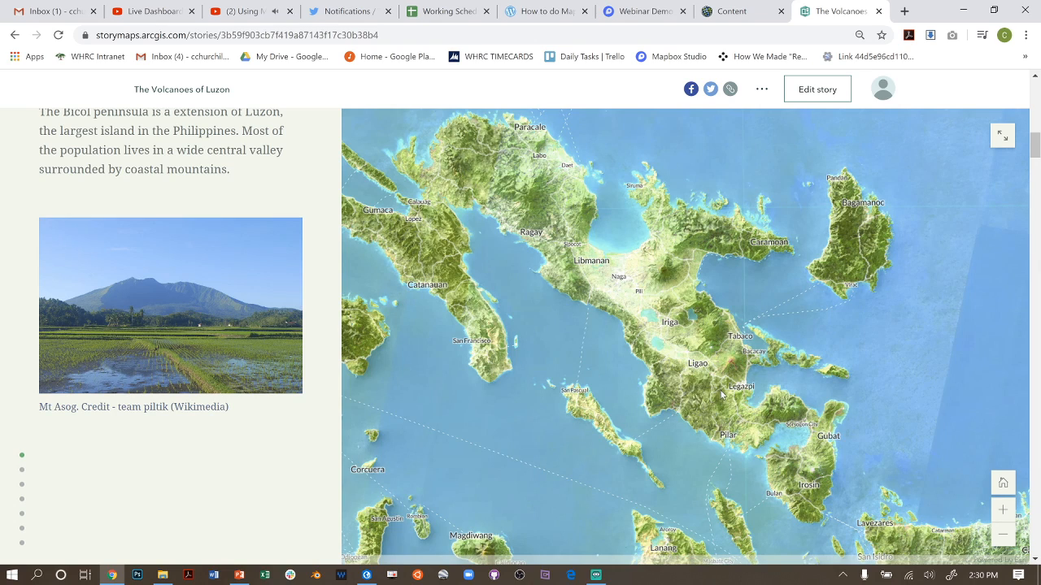
{"action": "scroll", "coordinate": [722, 395], "scroll_direction": "down", "scroll_amount": 5}
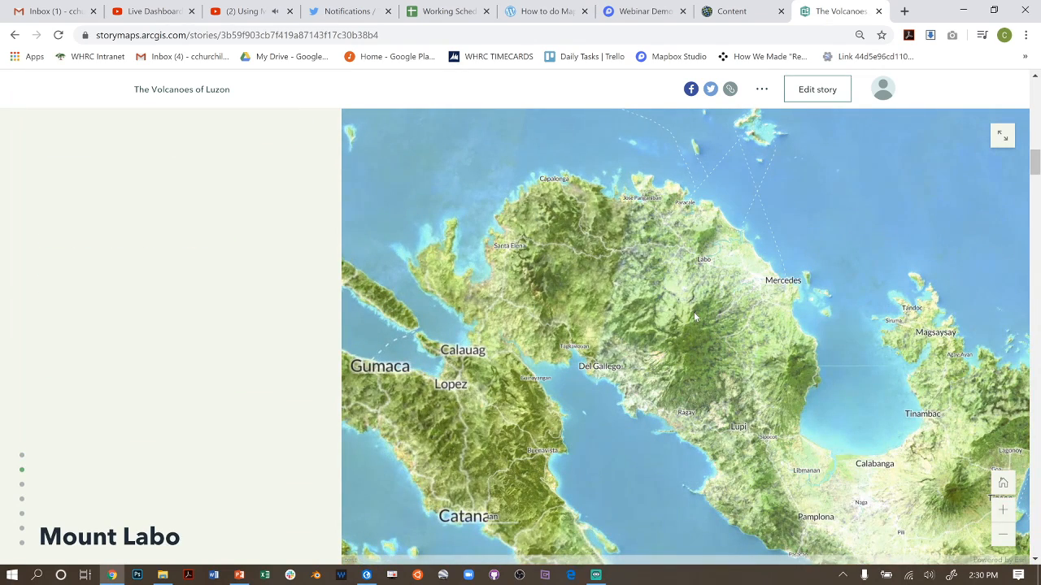
{"action": "scroll", "coordinate": [697, 287], "scroll_direction": "down", "scroll_amount": 5}
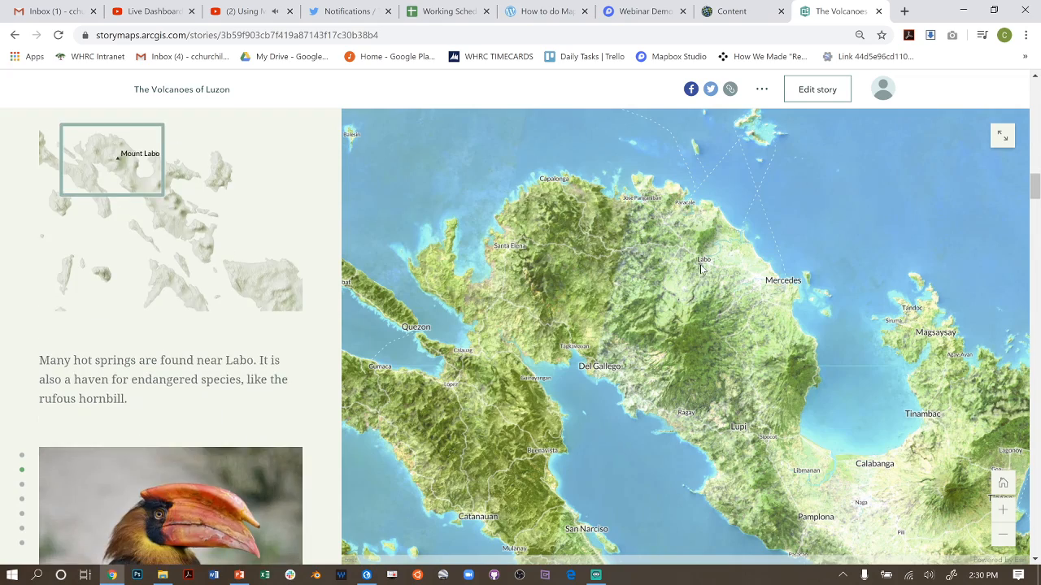
{"action": "scroll", "coordinate": [700, 265], "scroll_direction": "down", "scroll_amount": 5}
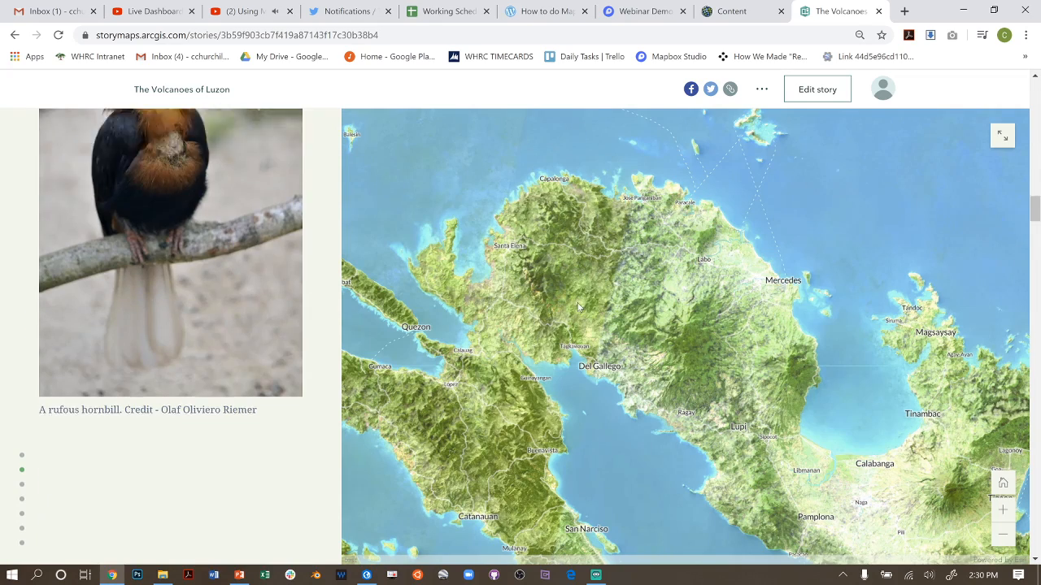
{"action": "scroll", "coordinate": [579, 306], "scroll_direction": "down", "scroll_amount": 5}
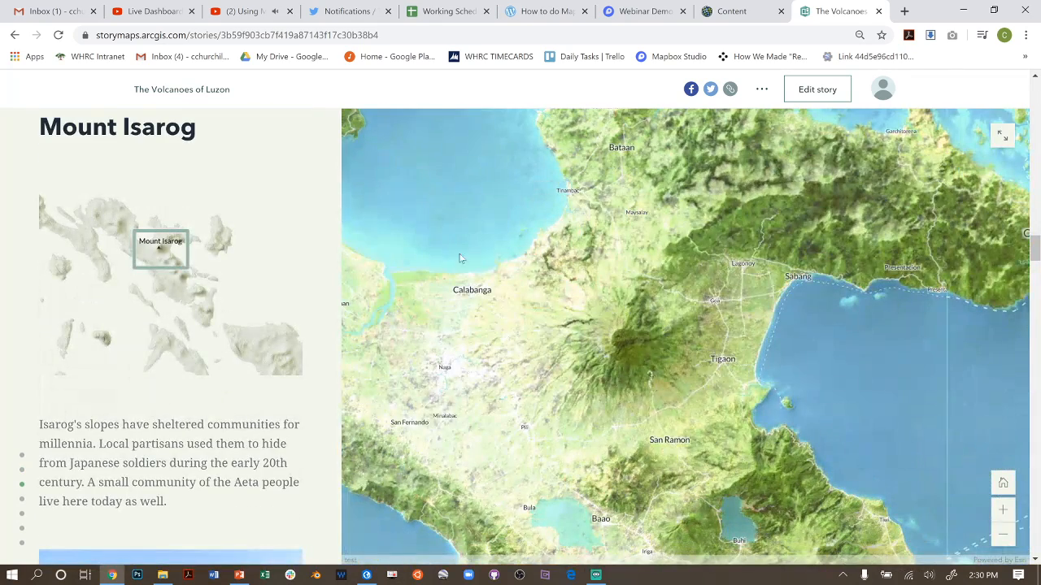
{"action": "scroll", "coordinate": [625, 321], "scroll_direction": "down", "scroll_amount": 5}
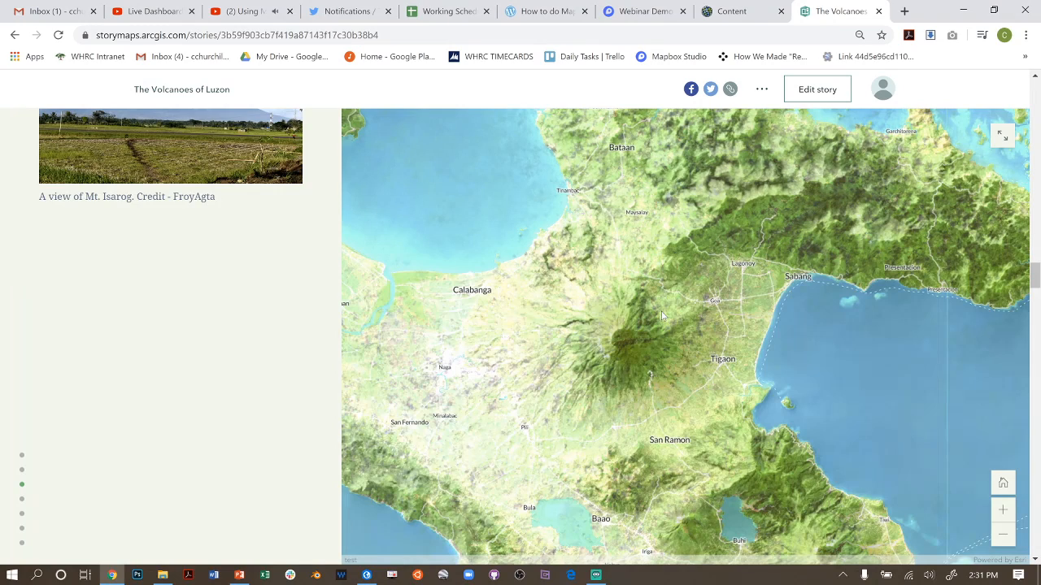
Examine the story's sidecar text and maps for Mount Malinao, Mount Mayon and the Pocdol Mountains
{"action": "scroll", "coordinate": [661, 312], "scroll_direction": "down", "scroll_amount": 5}
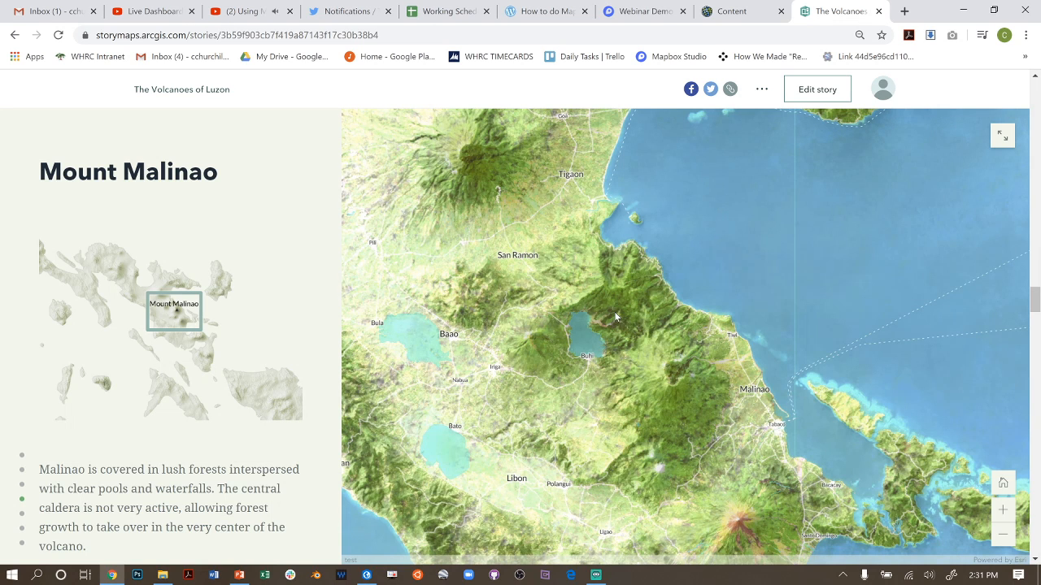
{"action": "scroll", "coordinate": [611, 312], "scroll_direction": "down", "scroll_amount": 8}
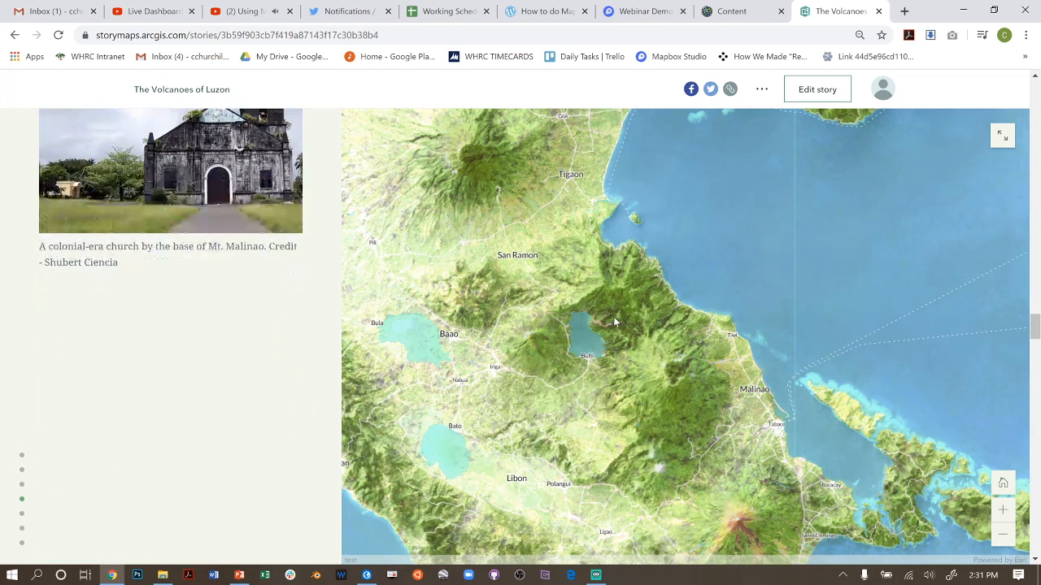
{"action": "scroll", "coordinate": [617, 325], "scroll_direction": "up", "scroll_amount": 4}
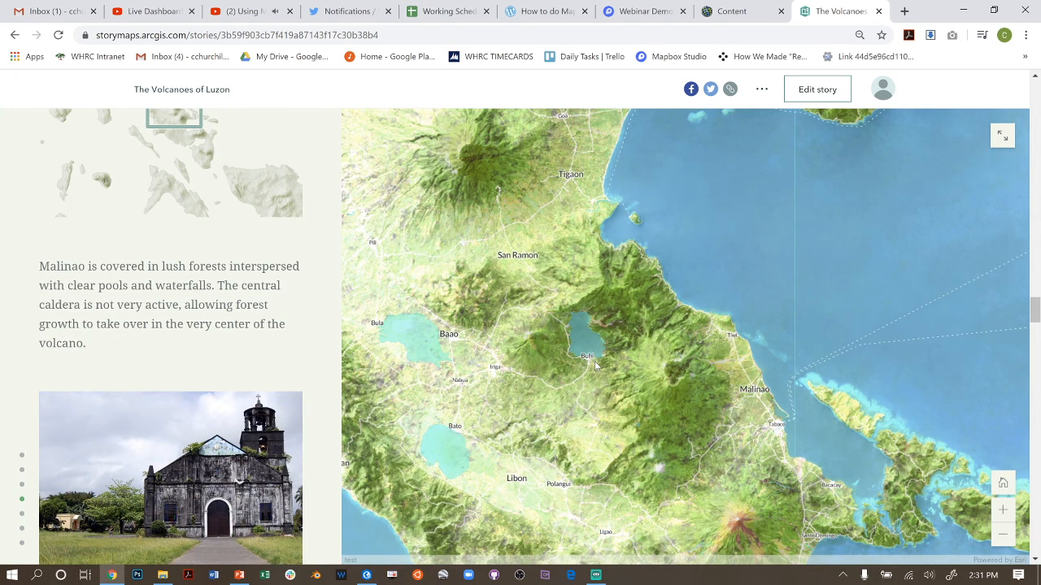
{"action": "scroll", "coordinate": [583, 346], "scroll_direction": "down", "scroll_amount": 2}
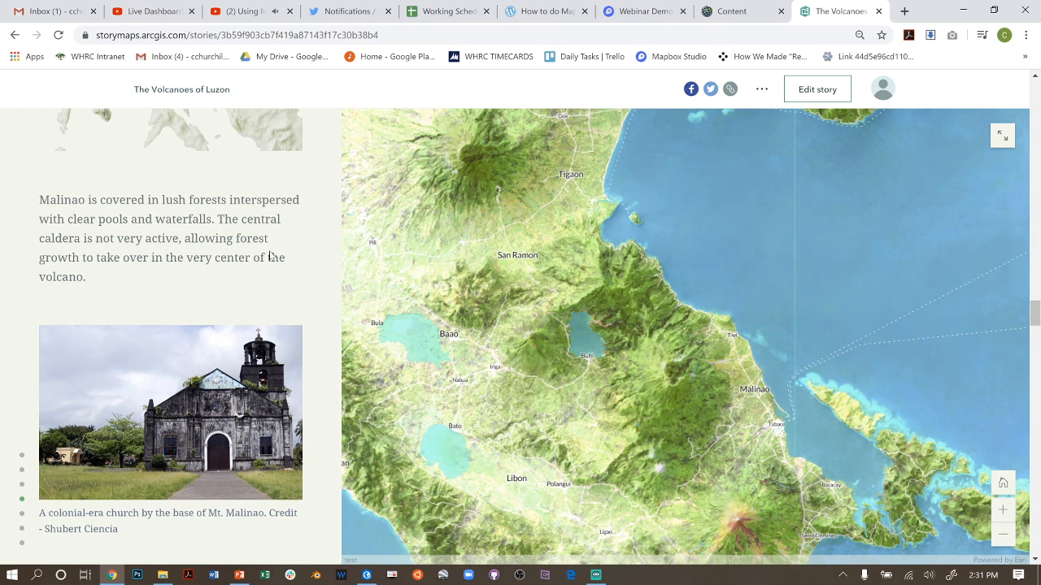
{"action": "scroll", "coordinate": [247, 319], "scroll_direction": "up", "scroll_amount": 3}
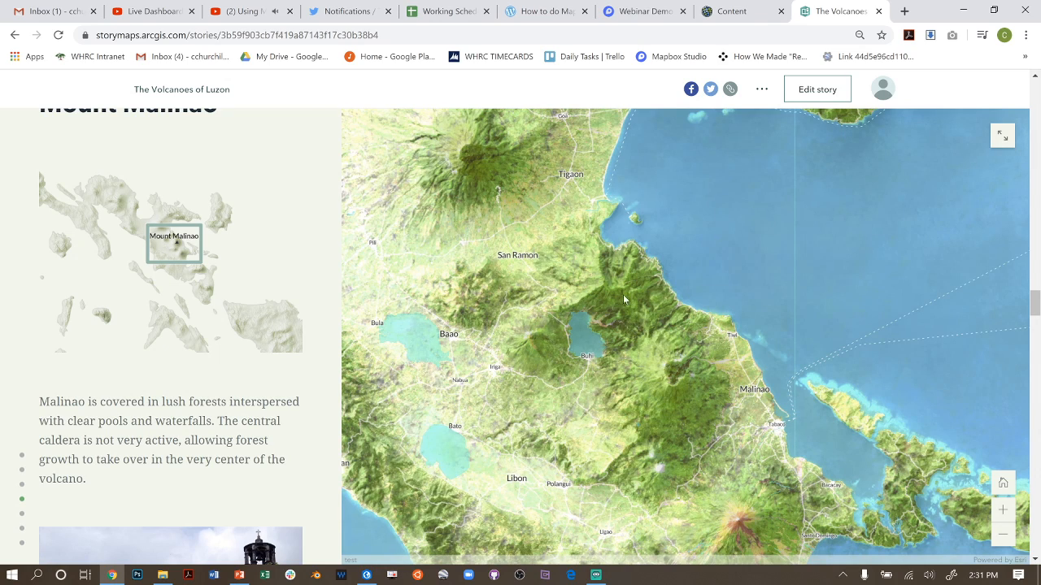
{"action": "scroll", "coordinate": [718, 335], "scroll_direction": "down", "scroll_amount": 5}
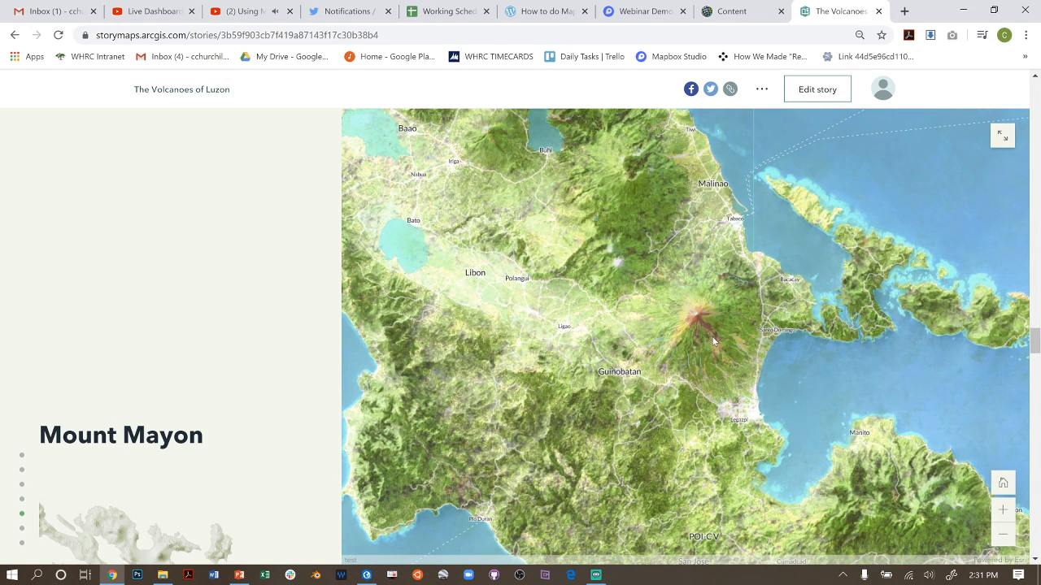
{"action": "scroll", "coordinate": [713, 341], "scroll_direction": "down", "scroll_amount": 5}
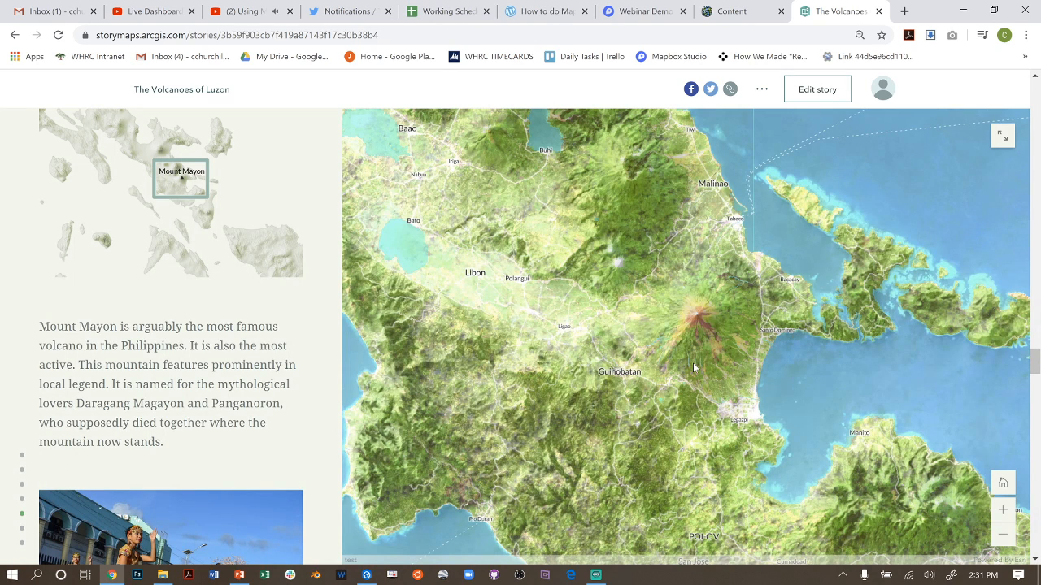
{"action": "scroll", "coordinate": [857, 443], "scroll_direction": "down", "scroll_amount": 2}
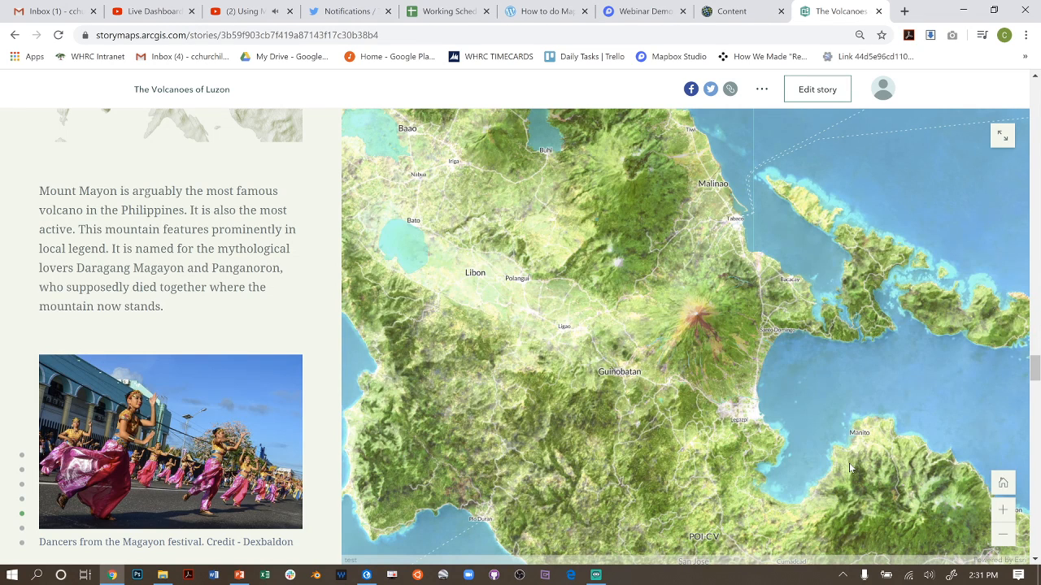
{"action": "scroll", "coordinate": [849, 467], "scroll_direction": "down", "scroll_amount": 1}
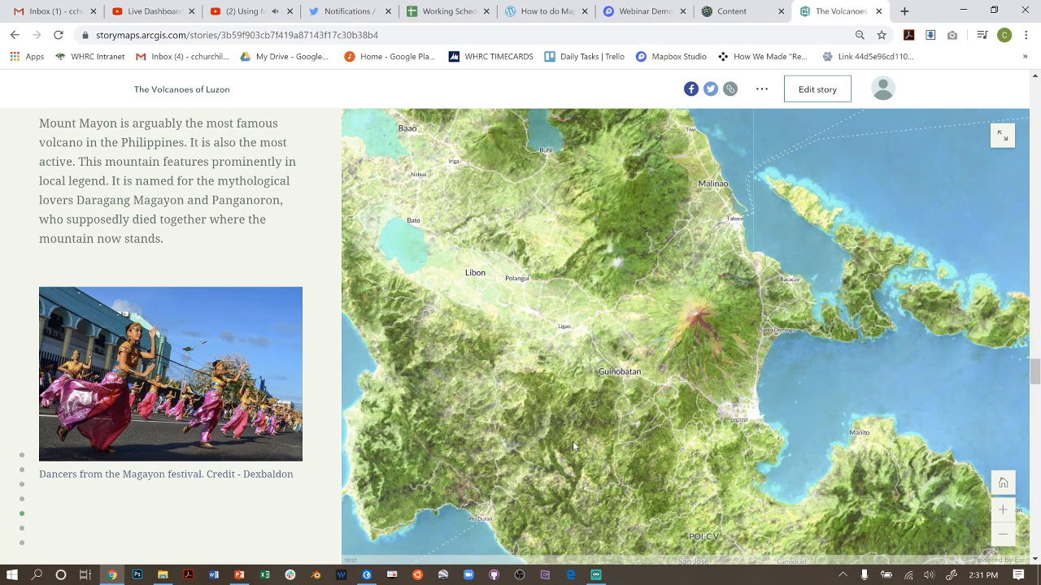
{"action": "scroll", "coordinate": [572, 442], "scroll_direction": "down", "scroll_amount": 12}
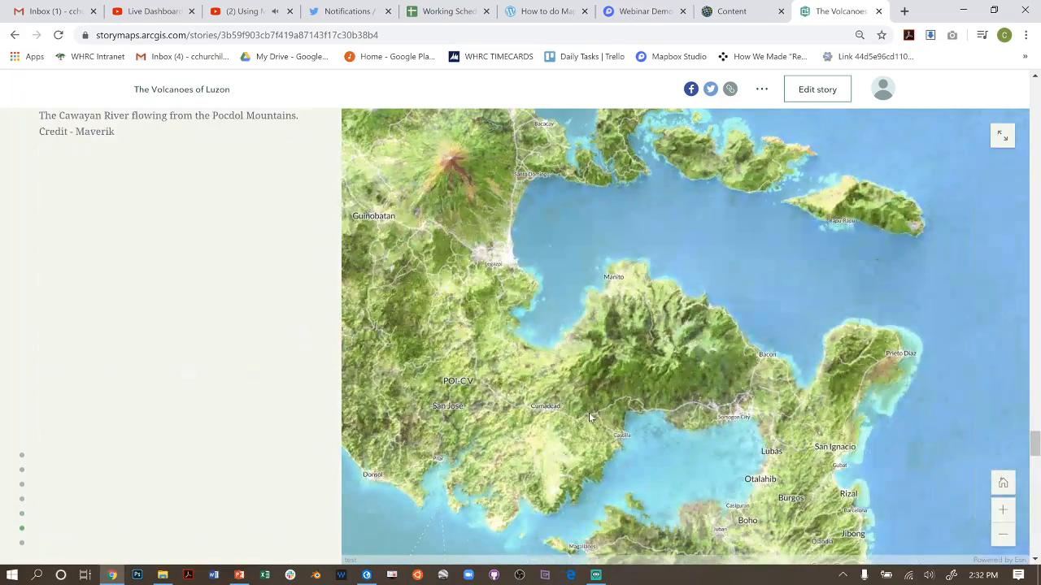
Examine the Mount Bulusan sidecar map and the closing Support Mapping in the Philippines section with its credits
{"action": "scroll", "coordinate": [591, 417], "scroll_direction": "down", "scroll_amount": 10}
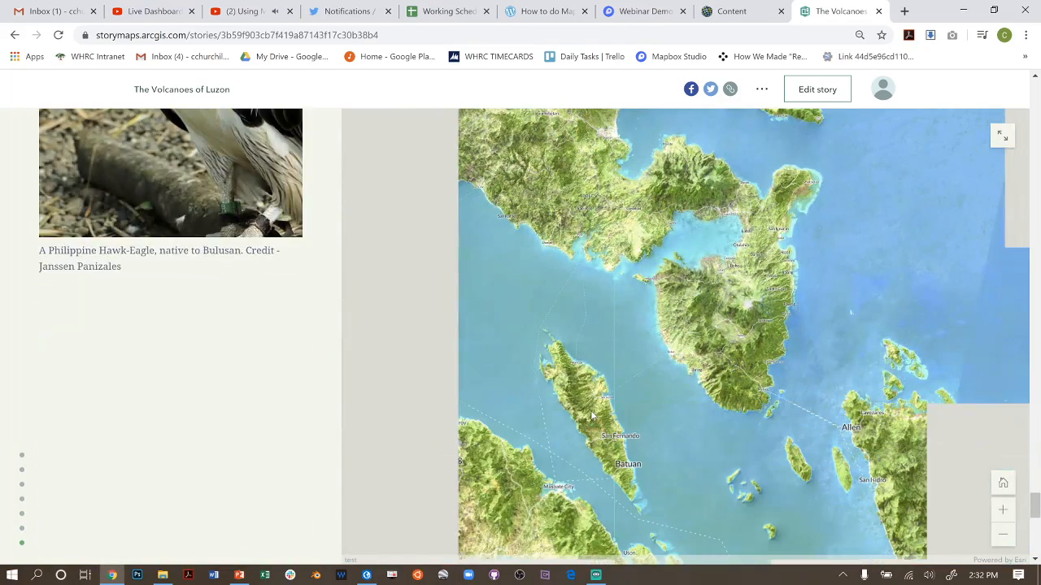
{"action": "scroll", "coordinate": [593, 416], "scroll_direction": "down", "scroll_amount": 6}
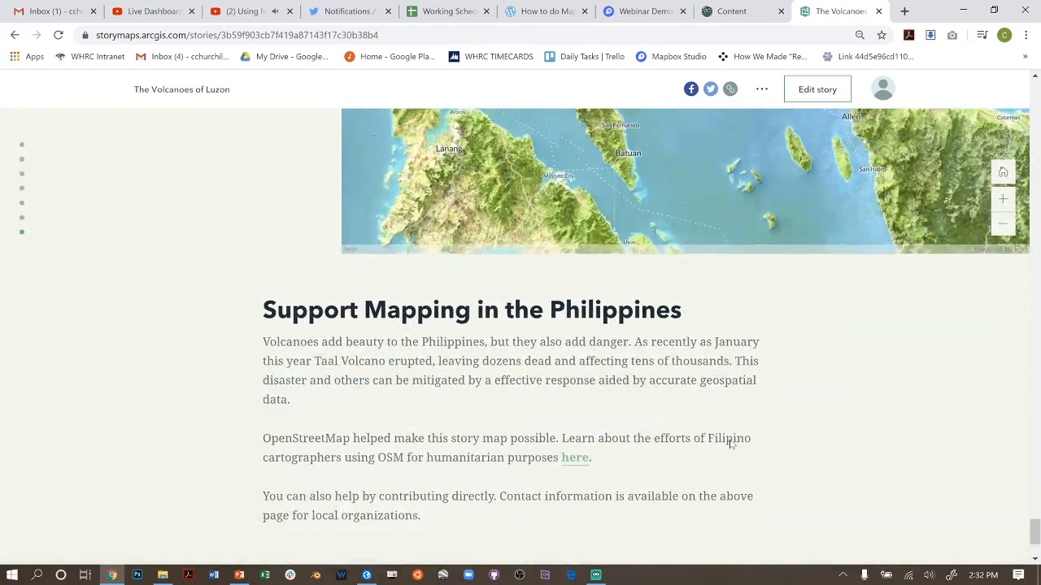
{"action": "scroll", "coordinate": [730, 443], "scroll_direction": "down", "scroll_amount": 2}
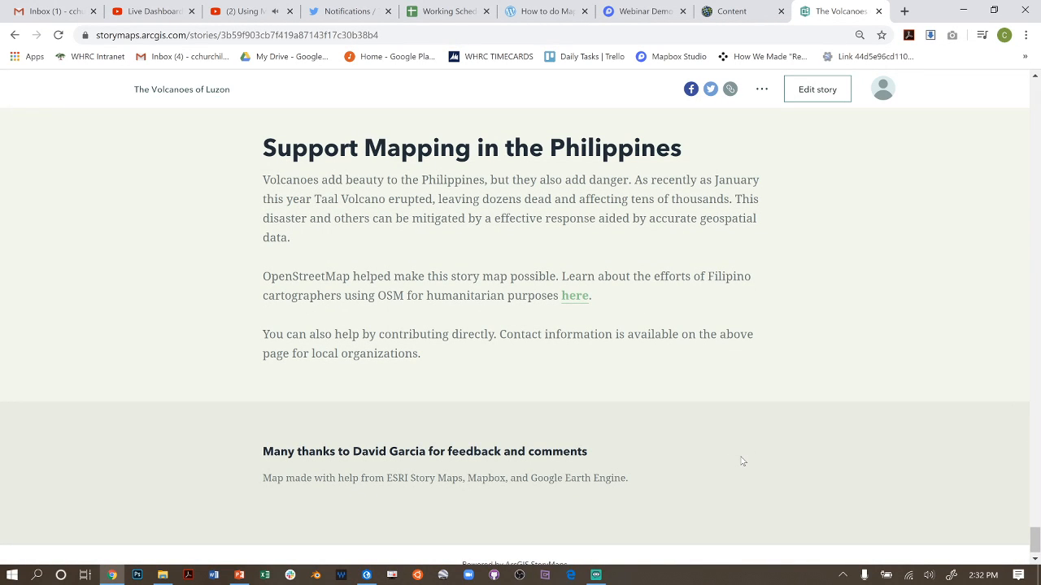
{"action": "scroll", "coordinate": [743, 462], "scroll_direction": "up", "scroll_amount": 5}
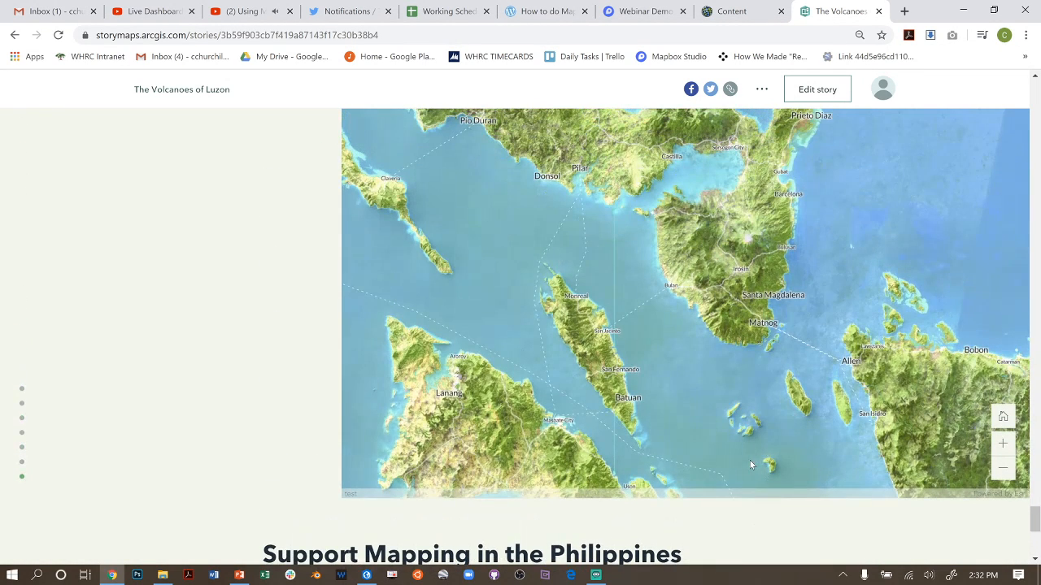
{"action": "scroll", "coordinate": [735, 456], "scroll_direction": "up", "scroll_amount": 1}
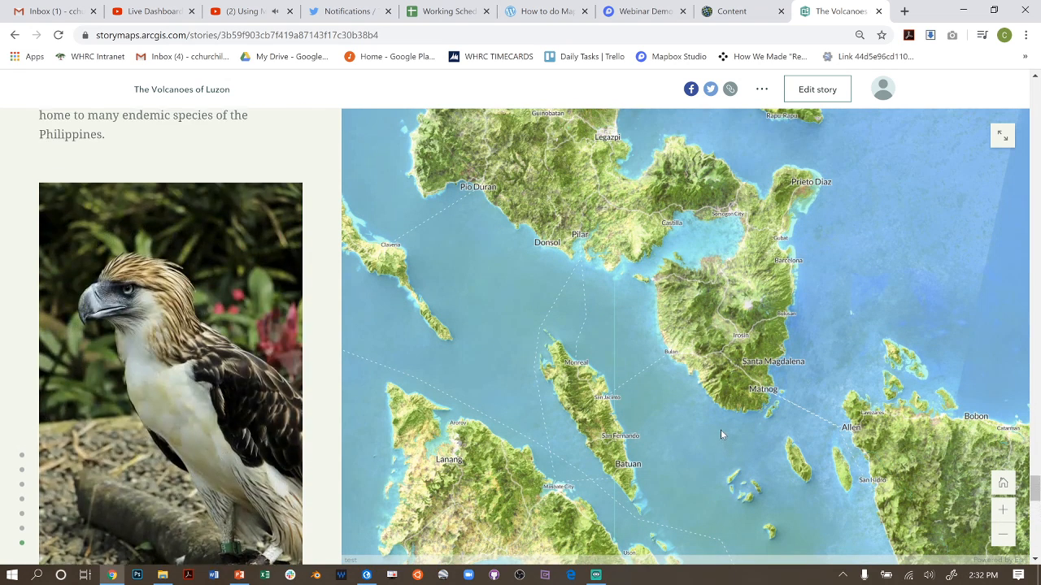
Review the story's sidecar maps again from Mount Bulusan back to Mount Mayon, then forward to the Pocdol Mountains
{"action": "scroll", "coordinate": [721, 429], "scroll_direction": "up", "scroll_amount": 8}
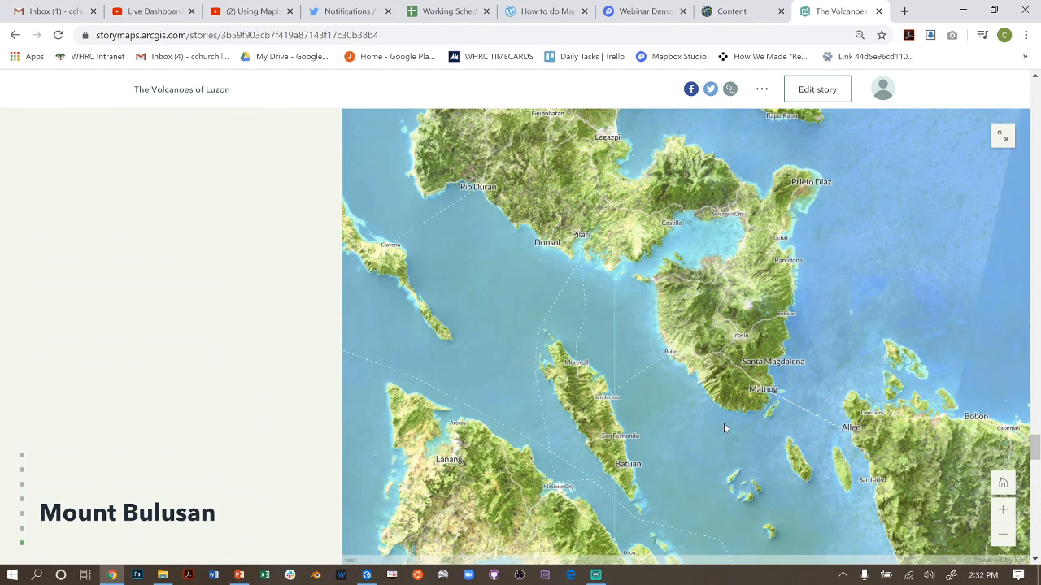
{"action": "scroll", "coordinate": [723, 423], "scroll_direction": "up", "scroll_amount": 5}
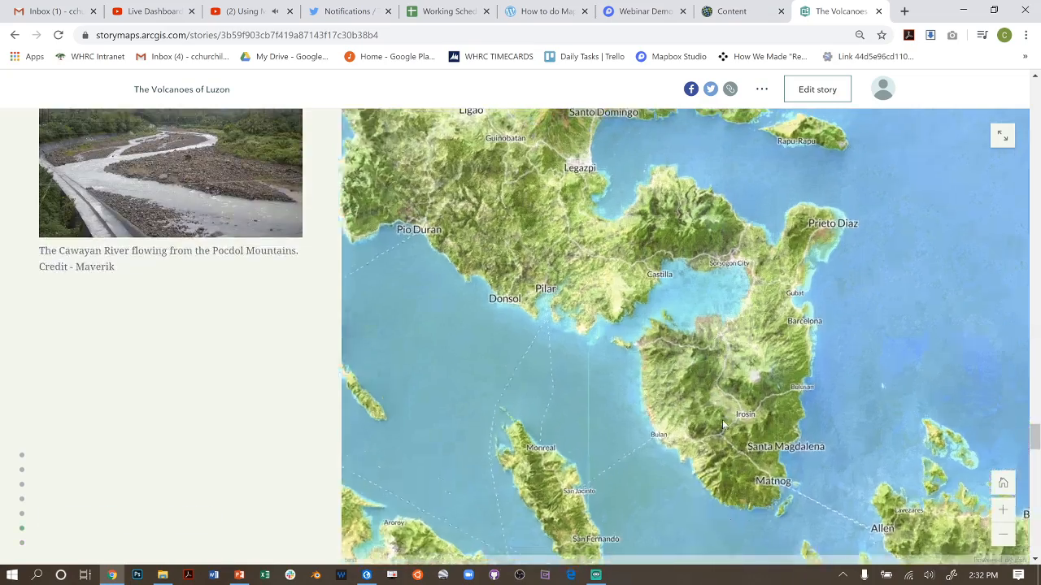
{"action": "scroll", "coordinate": [722, 422], "scroll_direction": "up", "scroll_amount": 5}
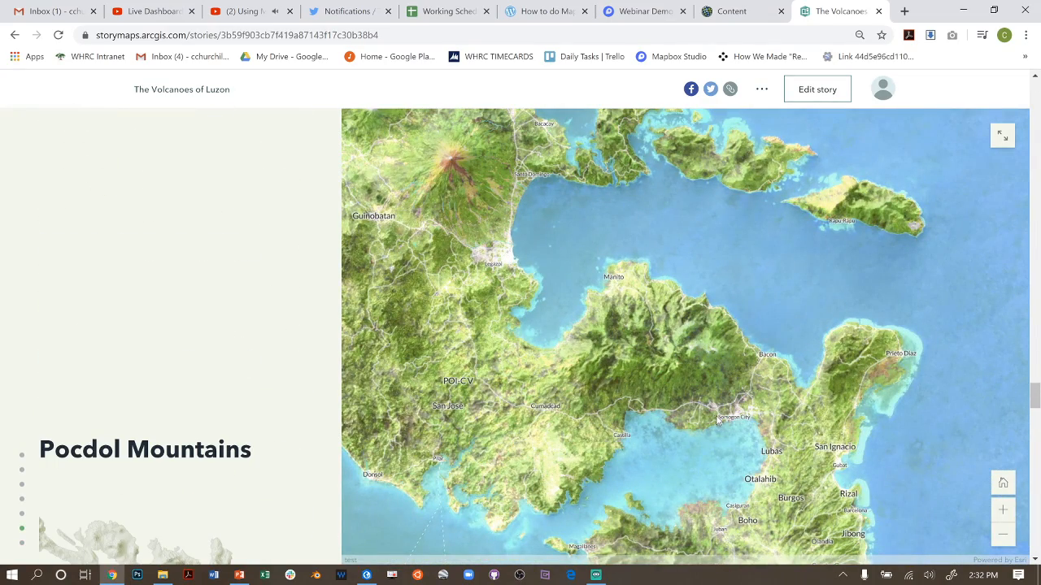
{"action": "scroll", "coordinate": [717, 420], "scroll_direction": "up", "scroll_amount": 8}
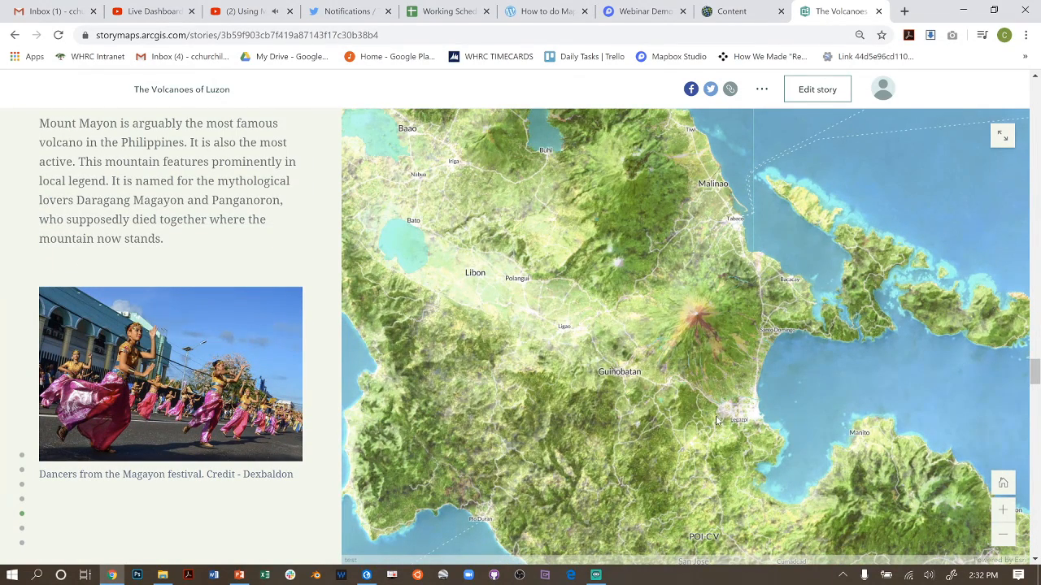
{"action": "scroll", "coordinate": [717, 420], "scroll_direction": "up", "scroll_amount": 2}
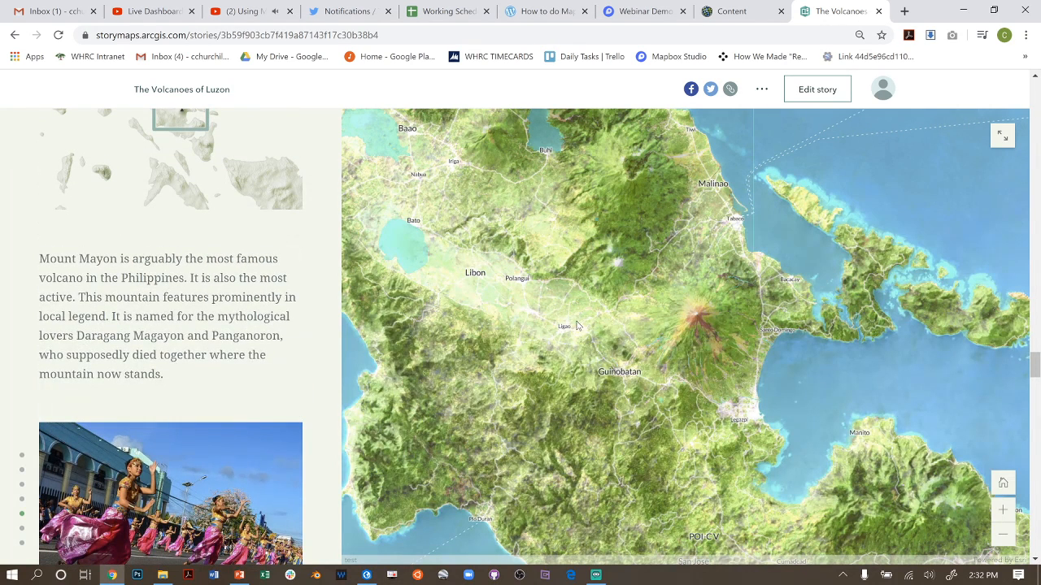
{"action": "scroll", "coordinate": [558, 345], "scroll_direction": "down", "scroll_amount": 4}
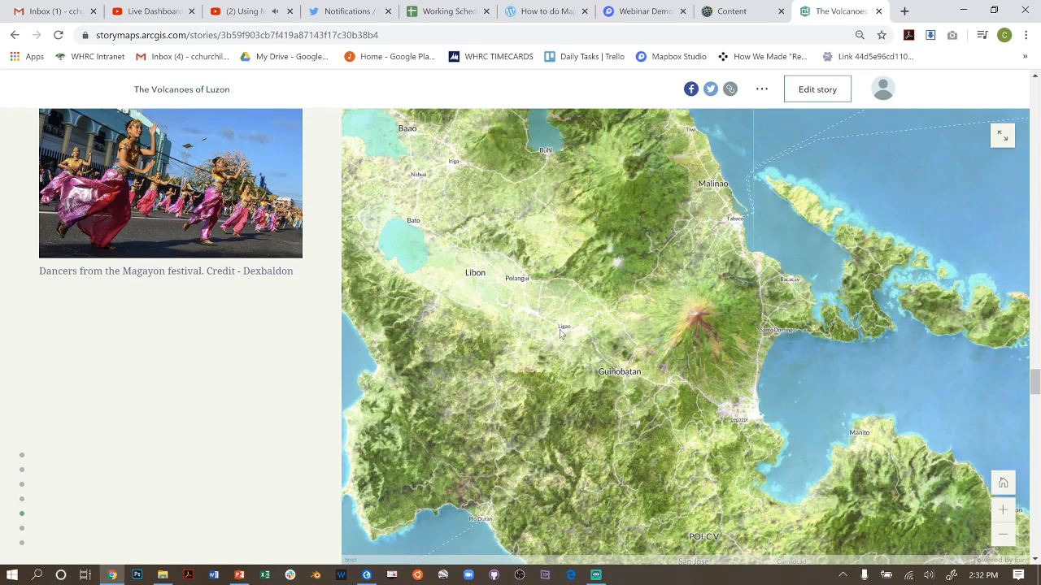
{"action": "scroll", "coordinate": [566, 335], "scroll_direction": "down", "scroll_amount": 5}
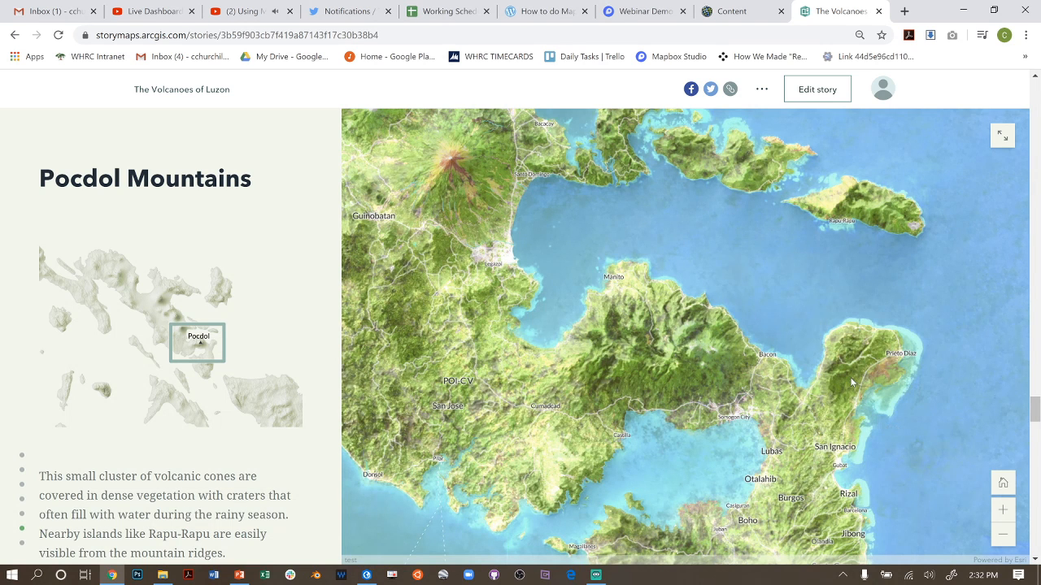
{"action": "scroll", "coordinate": [848, 376], "scroll_direction": "down", "scroll_amount": 5}
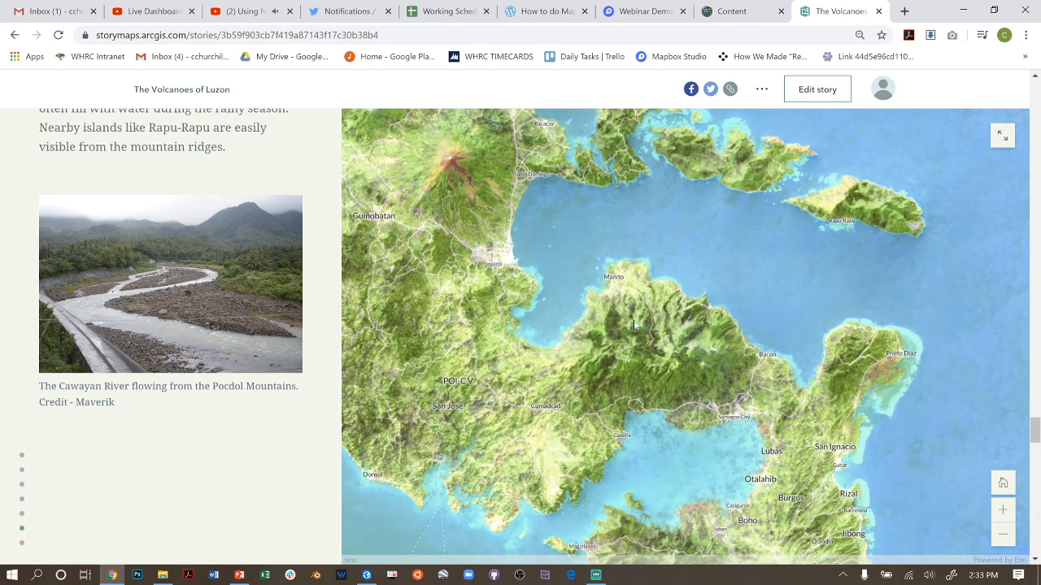
Switch to ArcGIS Online, open Scene Viewer with a blank scene, and turn the globe toward Europe
{"action": "left_click", "coordinate": [732, 11]}
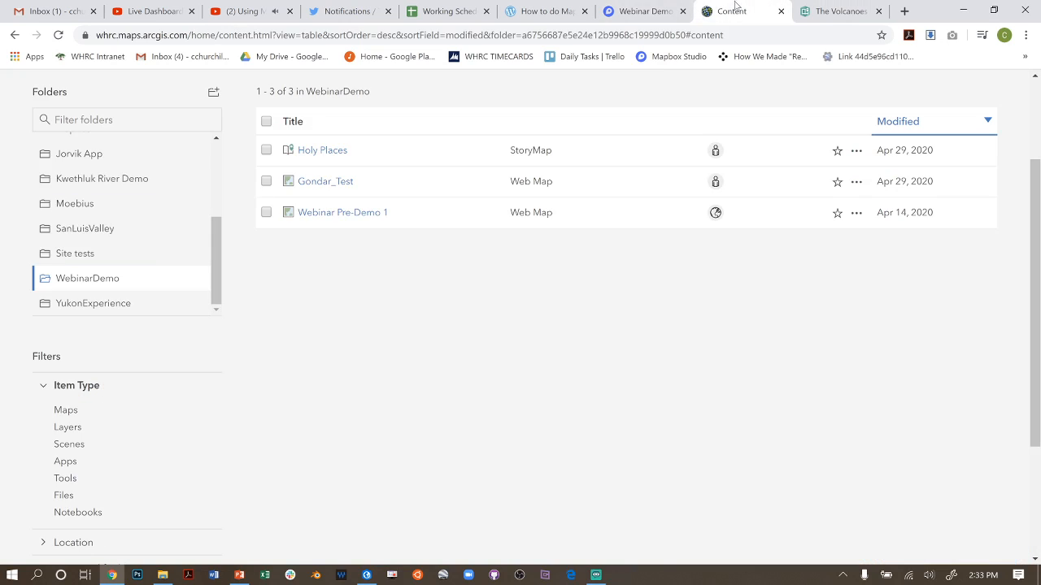
{"action": "scroll", "coordinate": [321, 220], "scroll_direction": "up", "scroll_amount": 2}
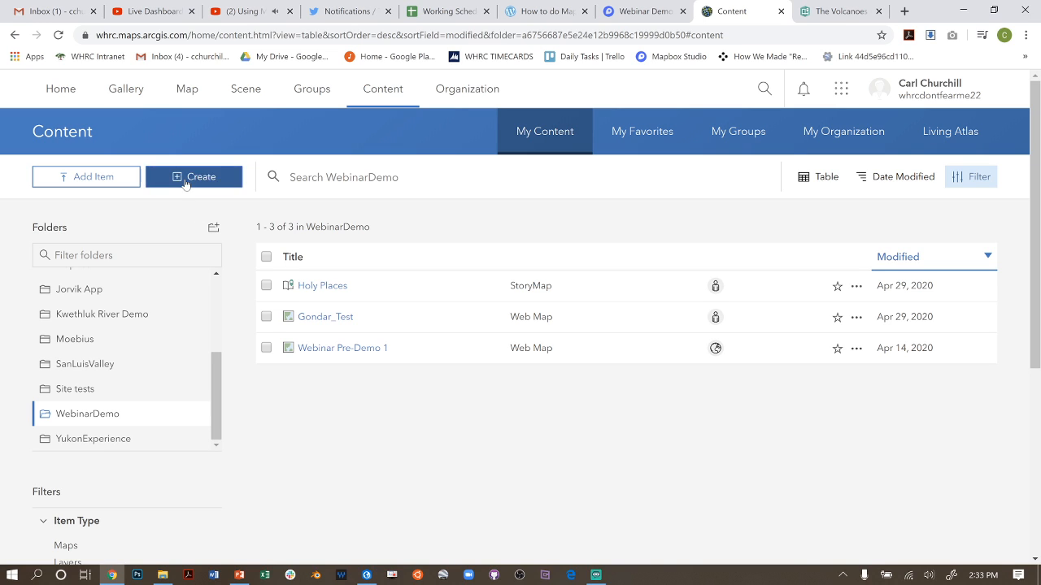
{"action": "left_click", "coordinate": [252, 96]}
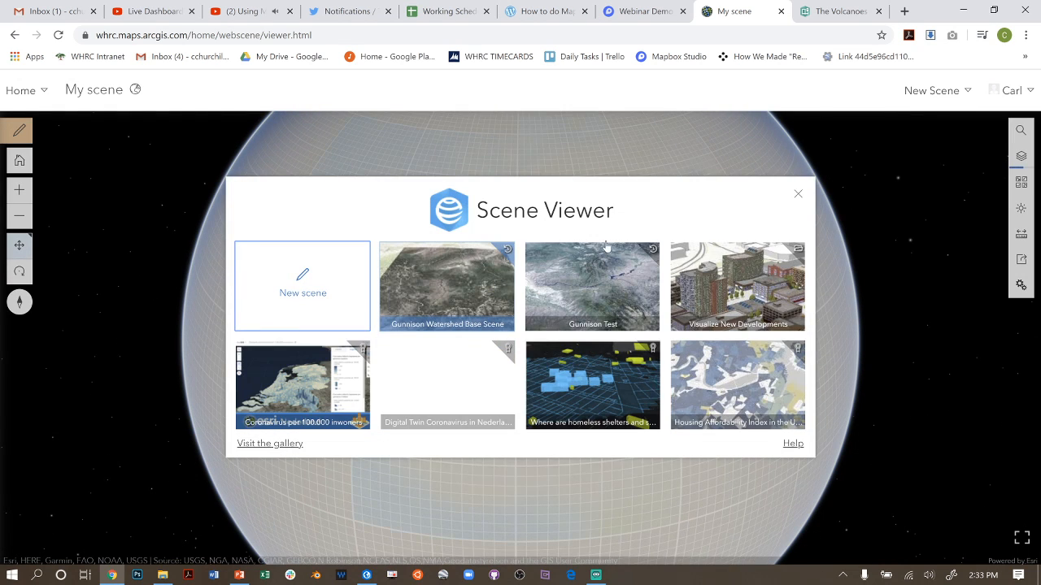
{"action": "left_click", "coordinate": [797, 196]}
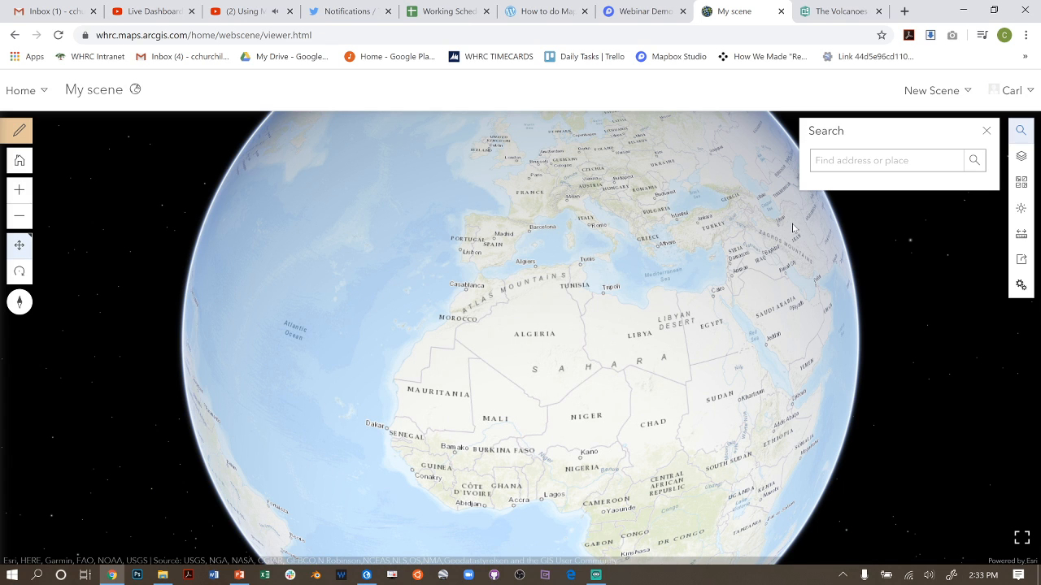
{"action": "left_click_drag", "start_coordinate": [710, 335], "coordinate": [653, 407]}
{"action": "left_click_drag", "start_coordinate": [634, 334], "coordinate": [617, 366]}
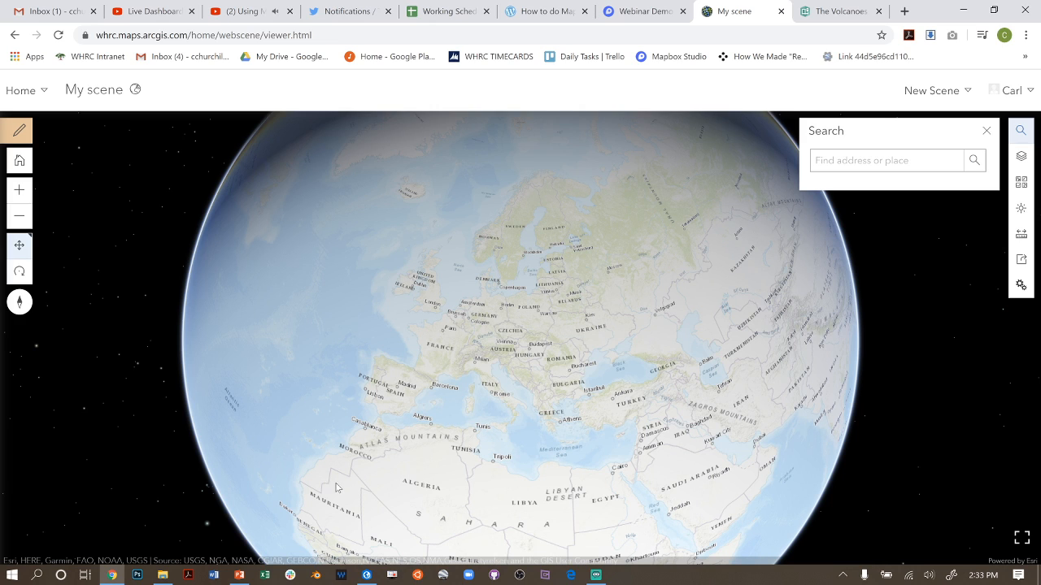
Close the share dialog of the Webinar Demo style in Mapbox Studio and open the Projects folder in File Explorer
{"action": "left_click", "coordinate": [642, 10]}
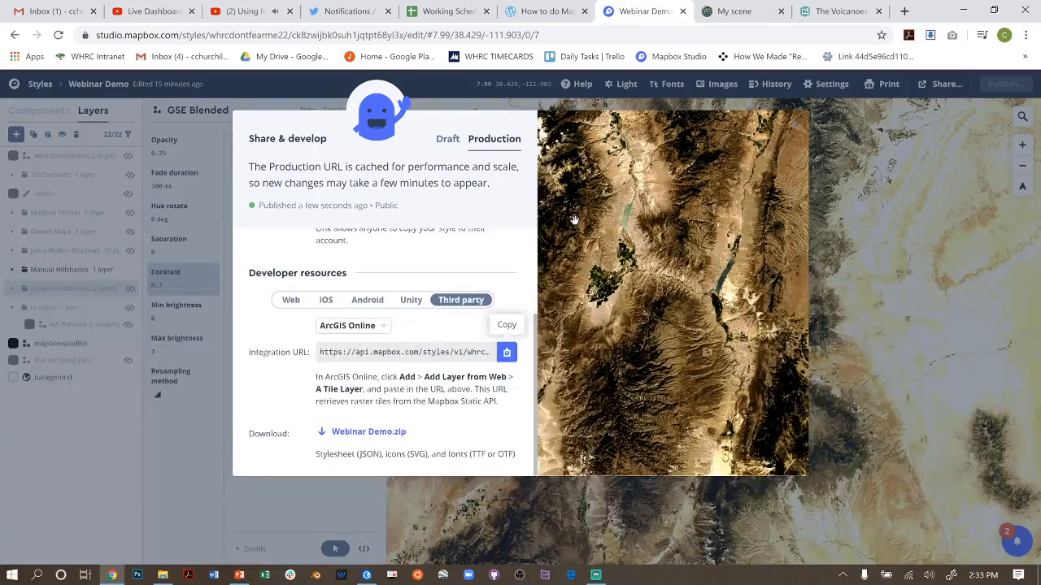
{"action": "left_click", "coordinate": [794, 126]}
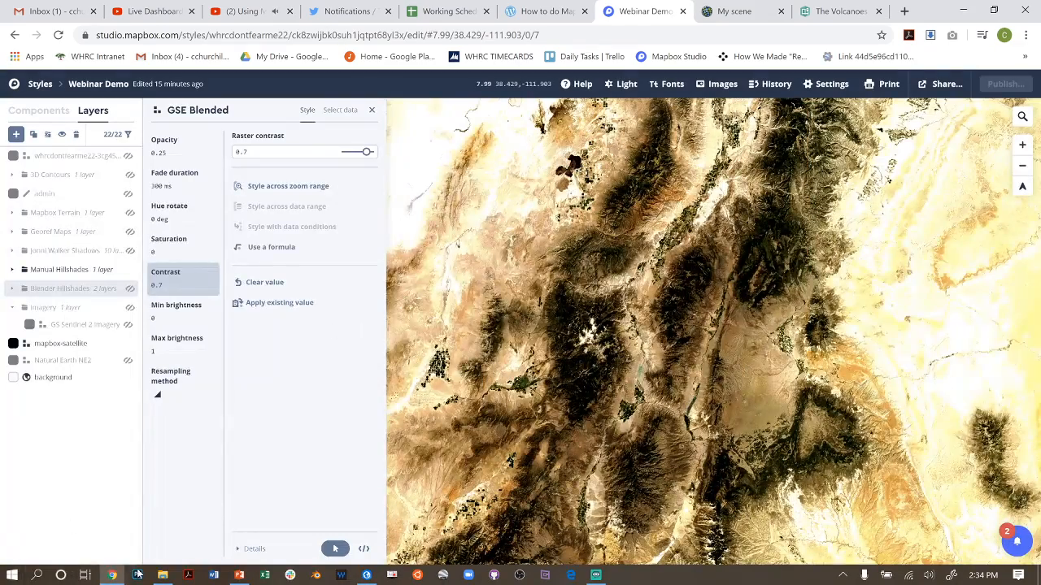
{"action": "left_click", "coordinate": [162, 574]}
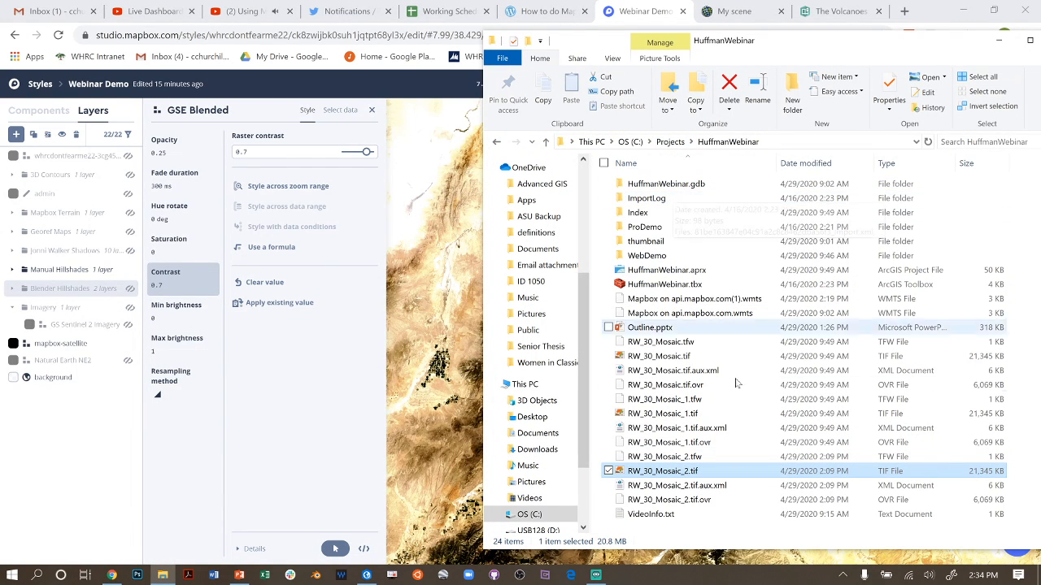
{"action": "left_click", "coordinate": [670, 142]}
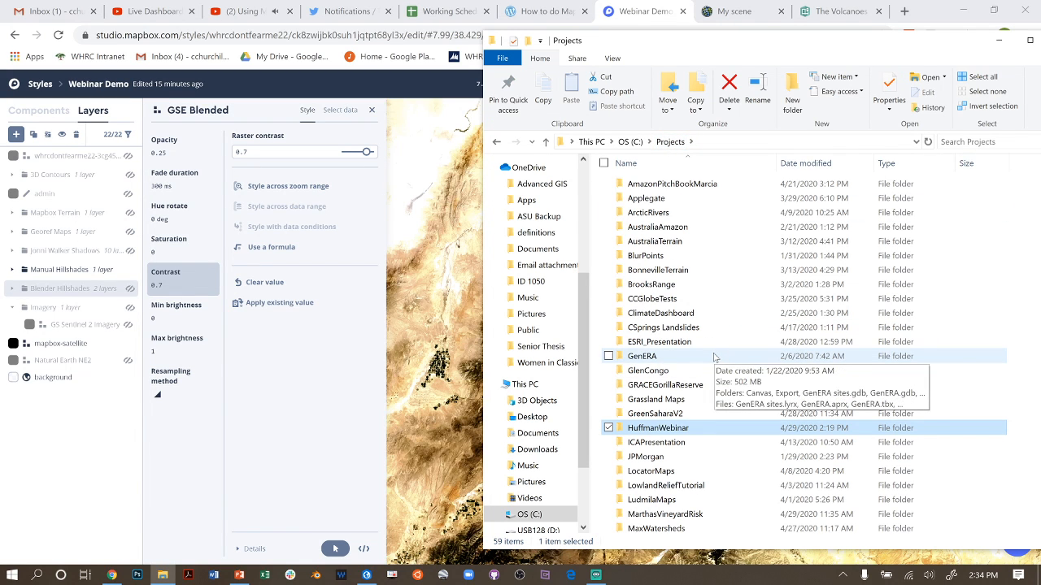
{"action": "mouse_move", "coordinate": [711, 351]}
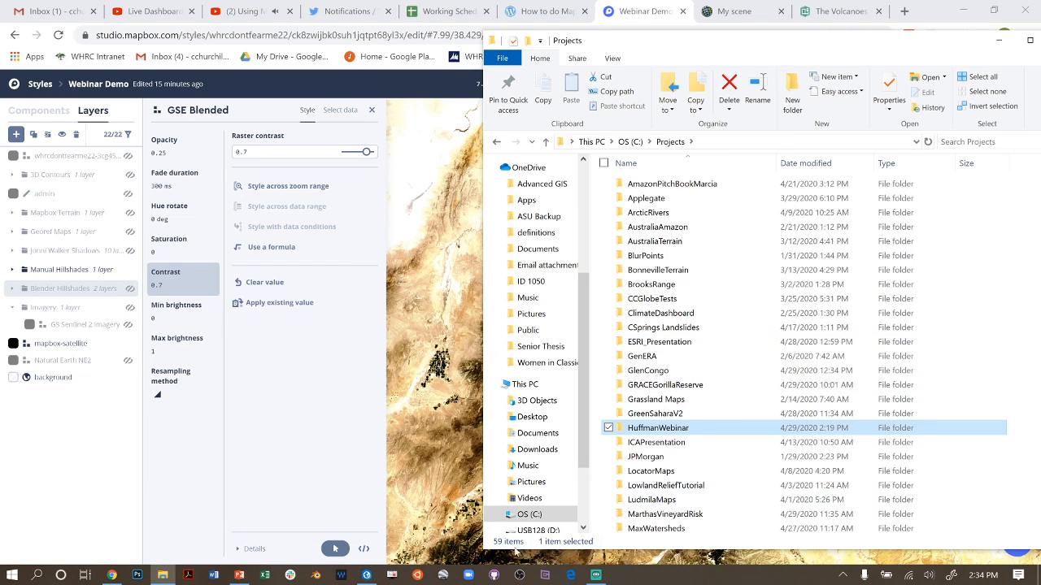
In ArcGIS Pro, hide the Rwanda Roads layer and add Hillshade 1.tif from the BonnevilleTerrain Canvas folder to the local scene
{"action": "left_click", "coordinate": [372, 577]}
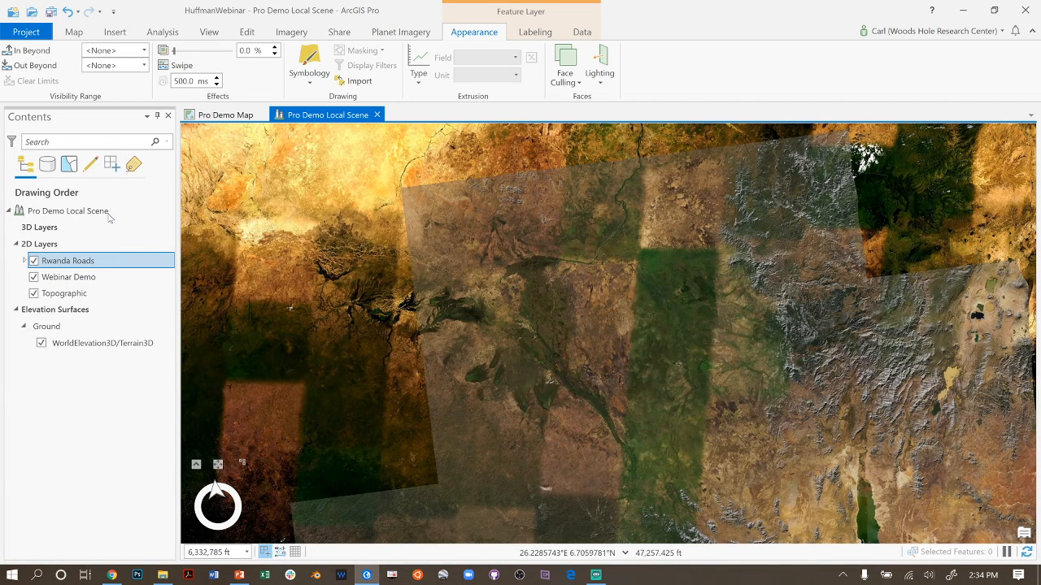
{"action": "left_click", "coordinate": [33, 260]}
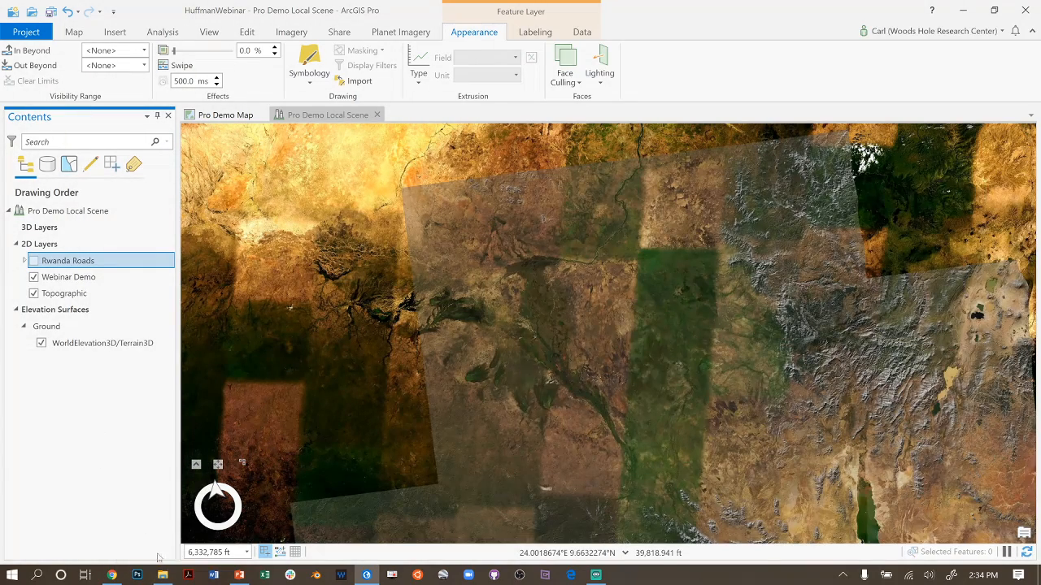
{"action": "left_click", "coordinate": [162, 575]}
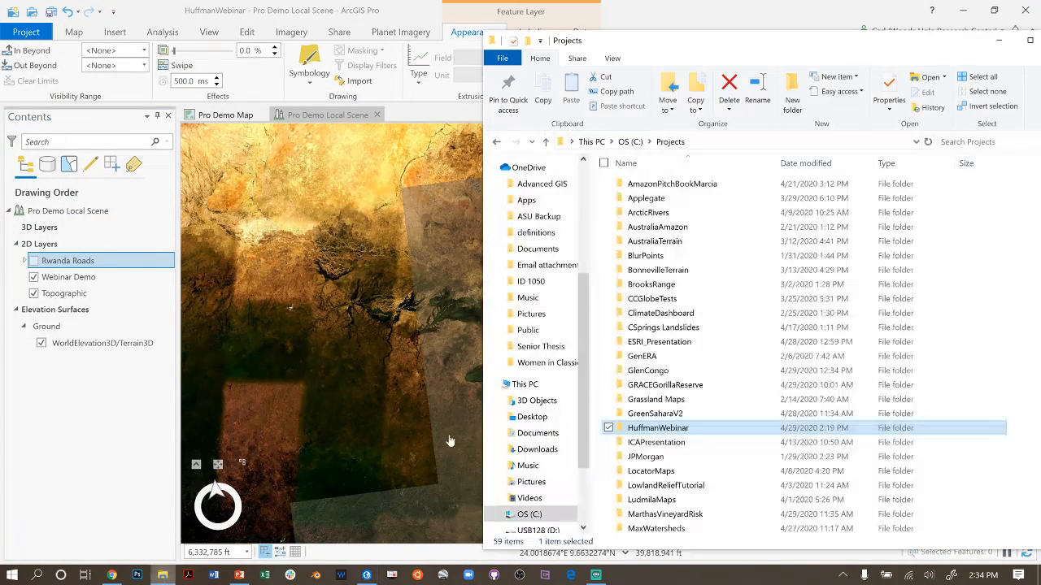
{"action": "double_click", "coordinate": [665, 269]}
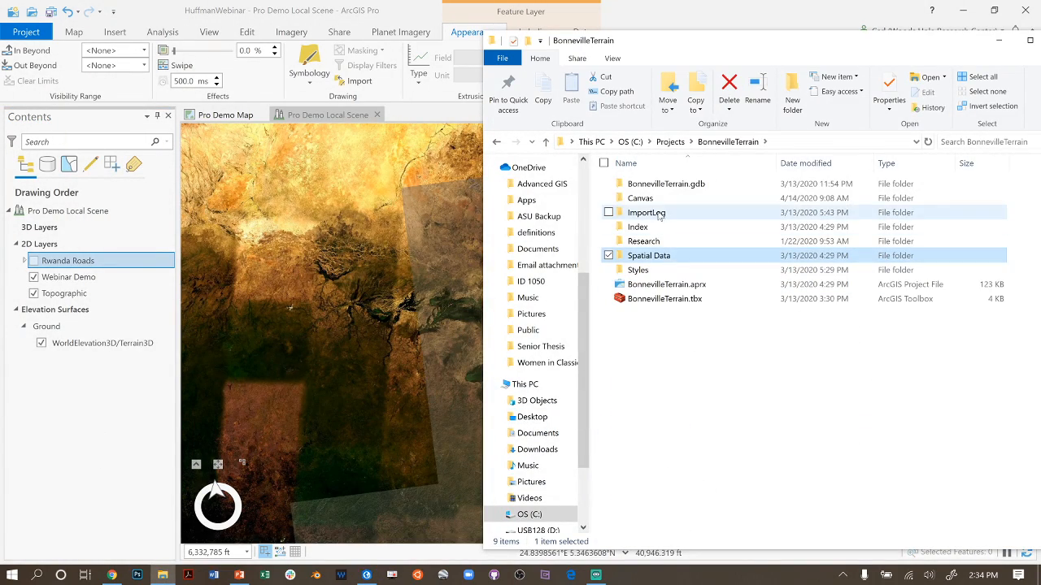
{"action": "double_click", "coordinate": [654, 199]}
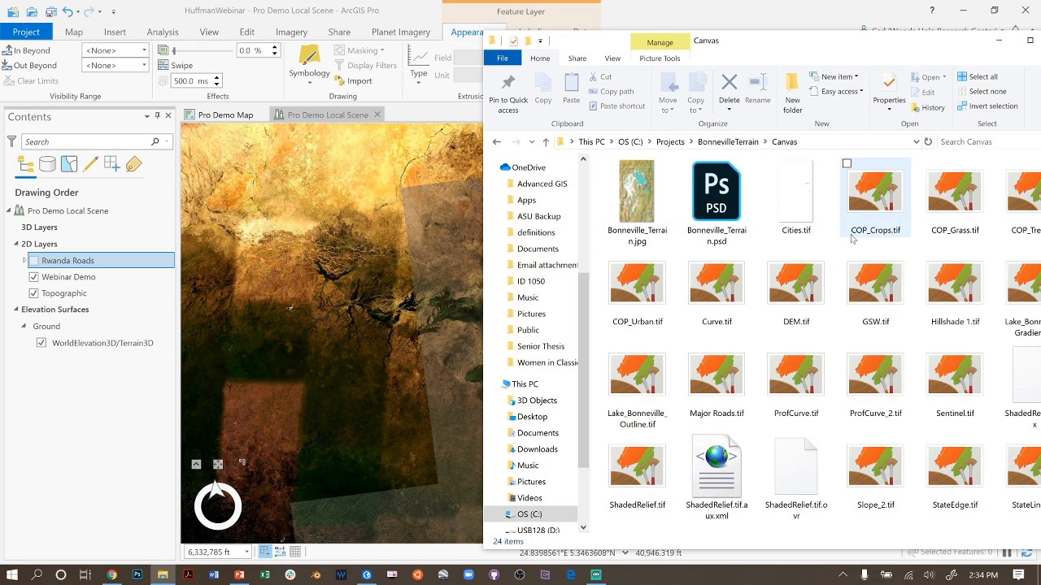
{"action": "left_click_drag", "start_coordinate": [854, 45], "coordinate": [720, 42]}
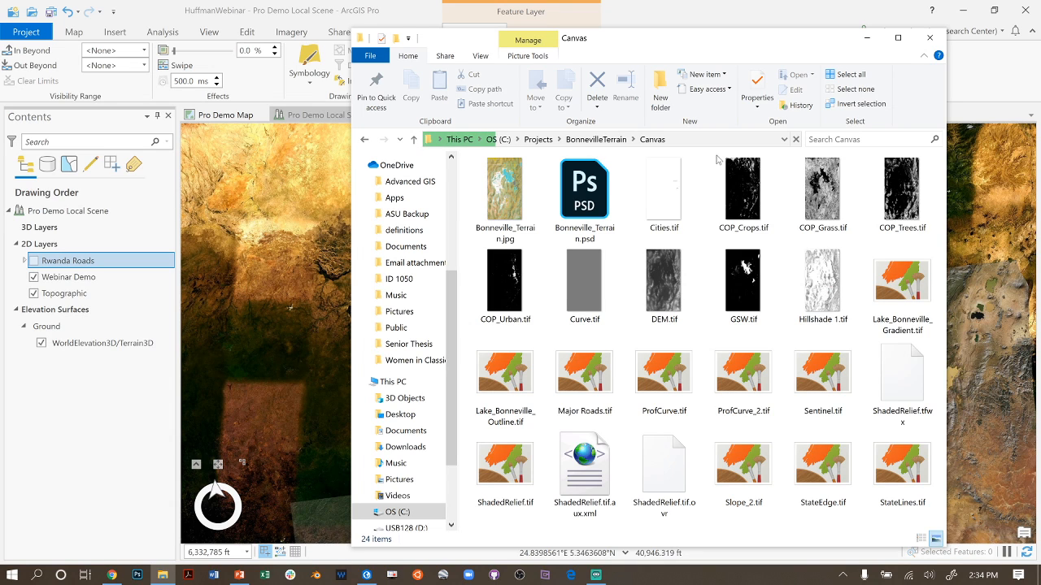
{"action": "left_click", "coordinate": [824, 314]}
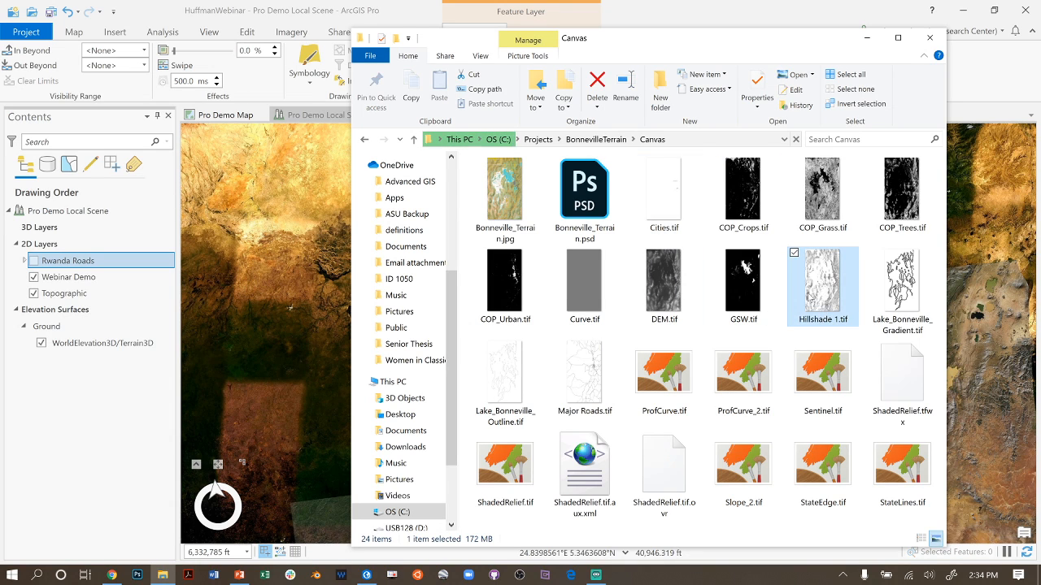
{"action": "left_click", "coordinate": [931, 36]}
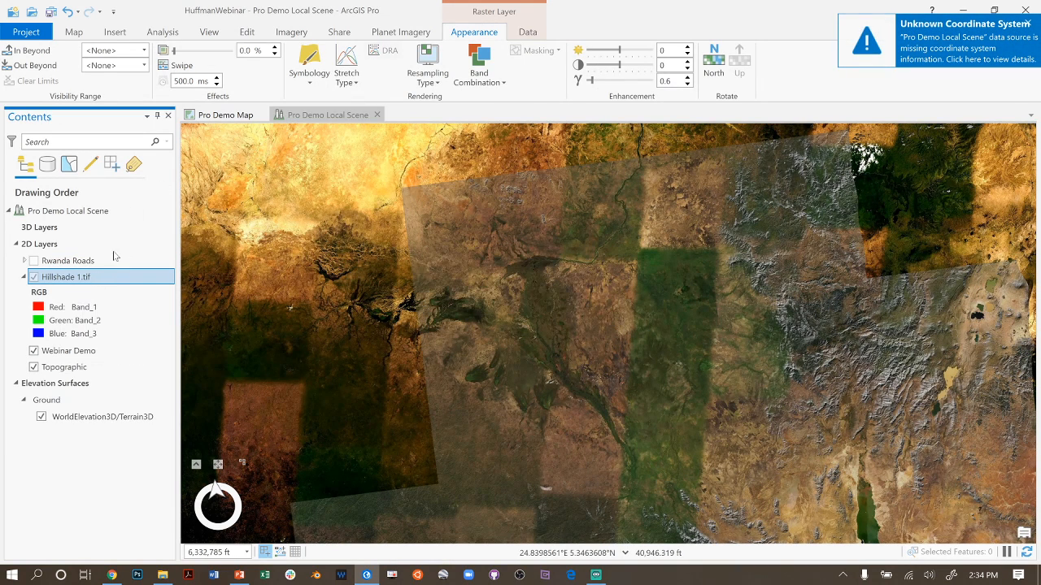
Zoom to the Hillshade 1.tif layer and examine its raster information in the layer's source properties
{"action": "right_click", "coordinate": [97, 279]}
{"action": "left_click", "coordinate": [154, 329]}
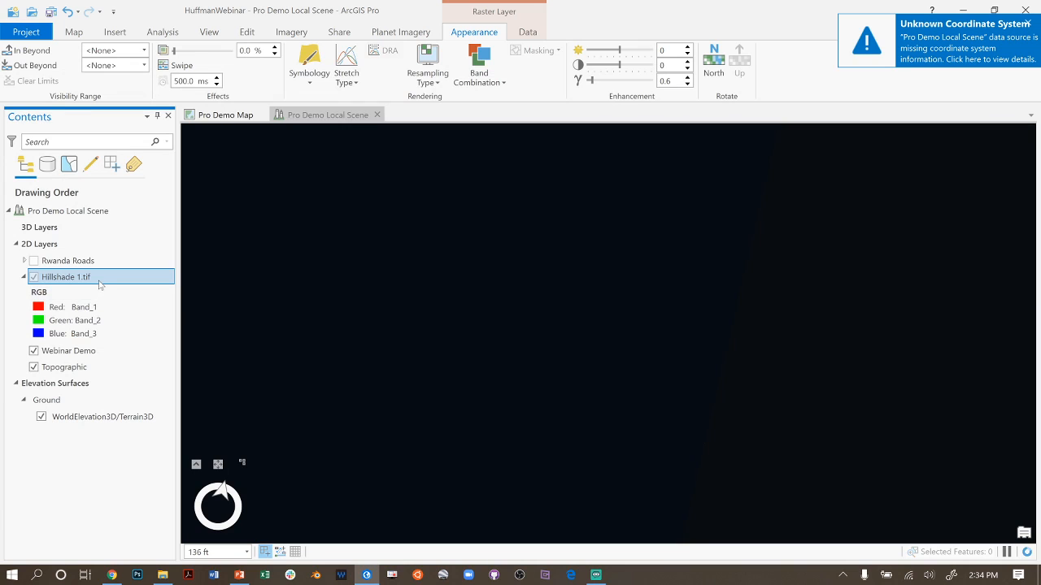
{"action": "right_click", "coordinate": [97, 282]}
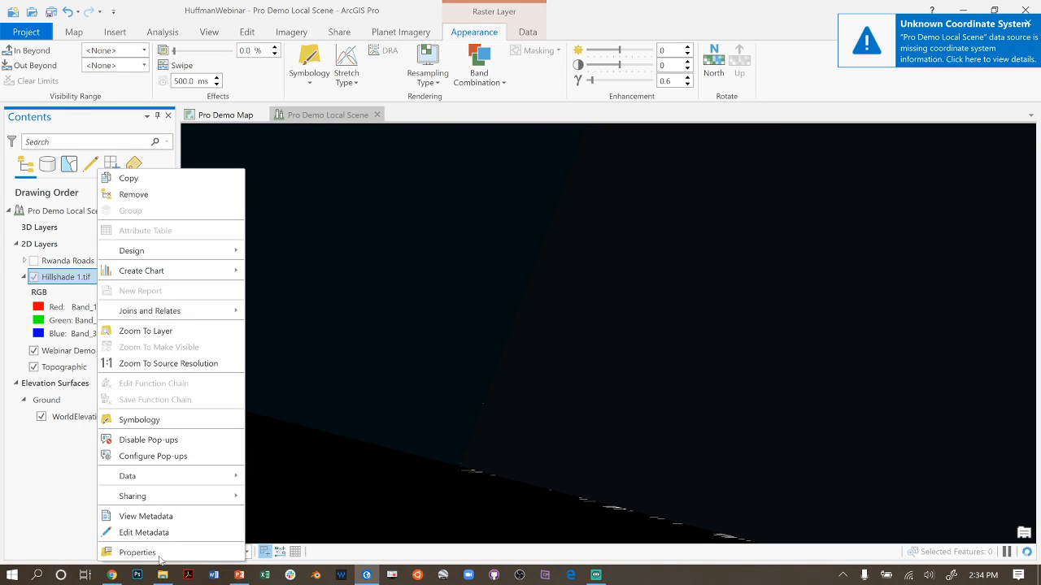
{"action": "left_click", "coordinate": [149, 553]}
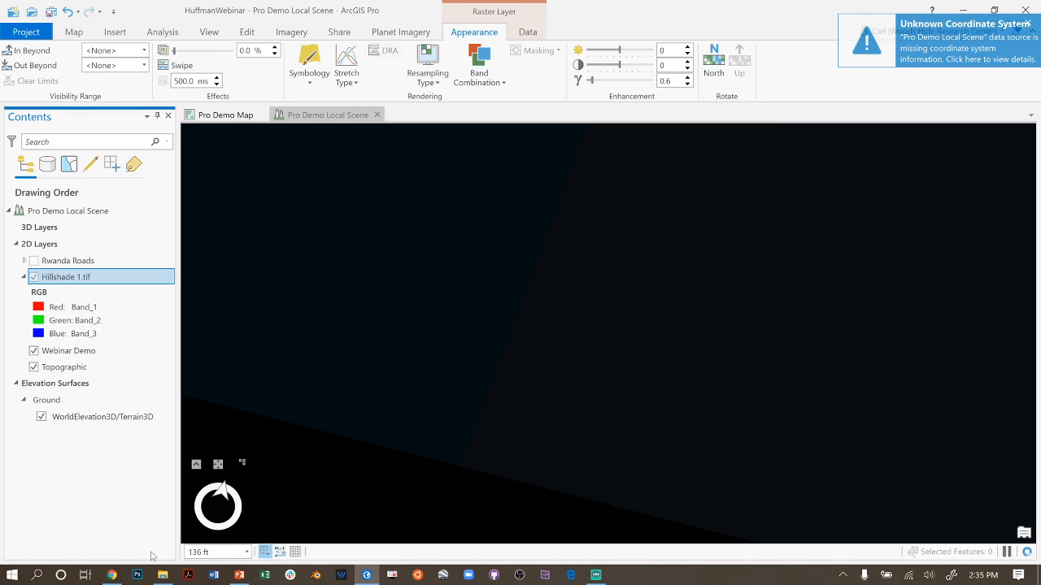
{"action": "left_click", "coordinate": [468, 276]}
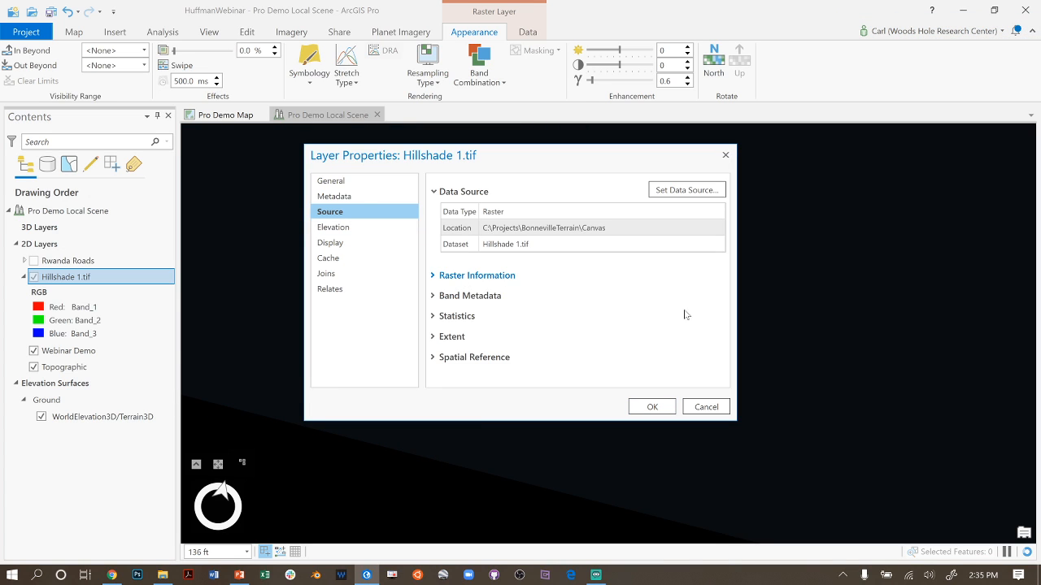
{"action": "scroll", "coordinate": [627, 304], "scroll_direction": "down", "scroll_amount": 2}
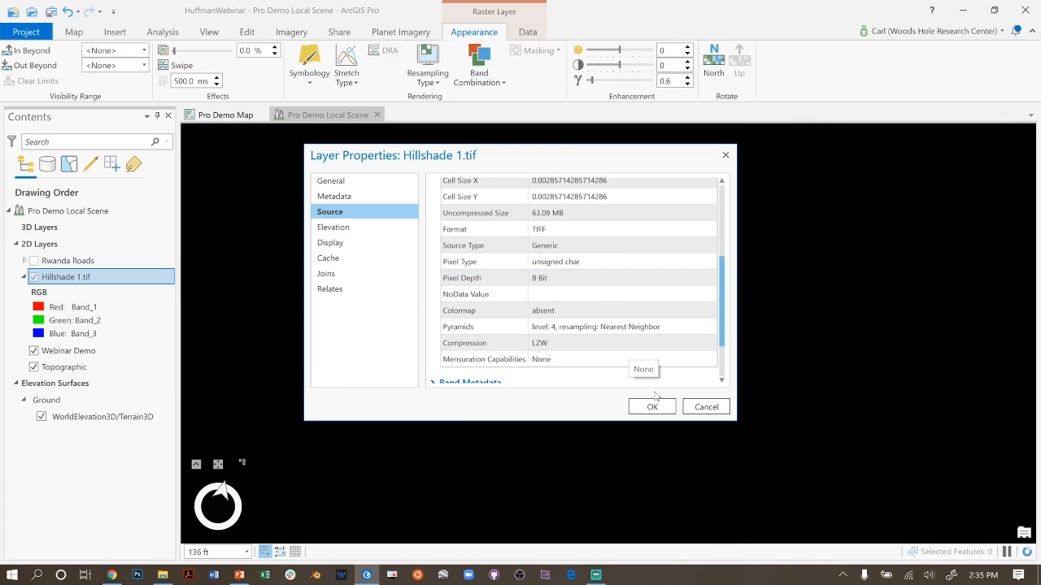
{"action": "left_click", "coordinate": [687, 408]}
Inspect the Hillshade 1.tif raster in the local scene, from its terrain detail out to its overall footprint
{"action": "scroll", "coordinate": [503, 322], "scroll_direction": "down", "scroll_amount": 5}
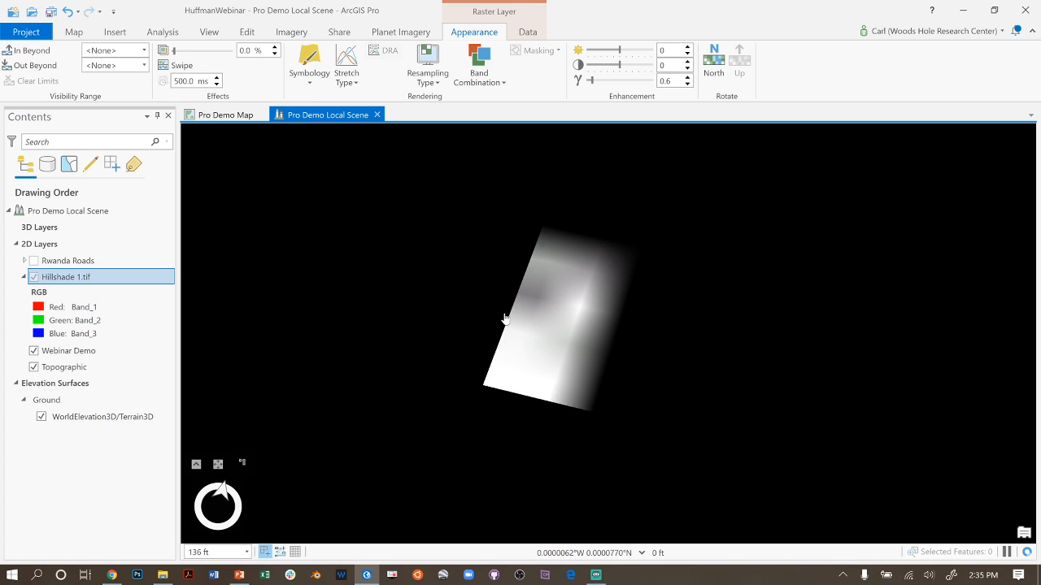
{"action": "scroll", "coordinate": [551, 325], "scroll_direction": "up", "scroll_amount": 4}
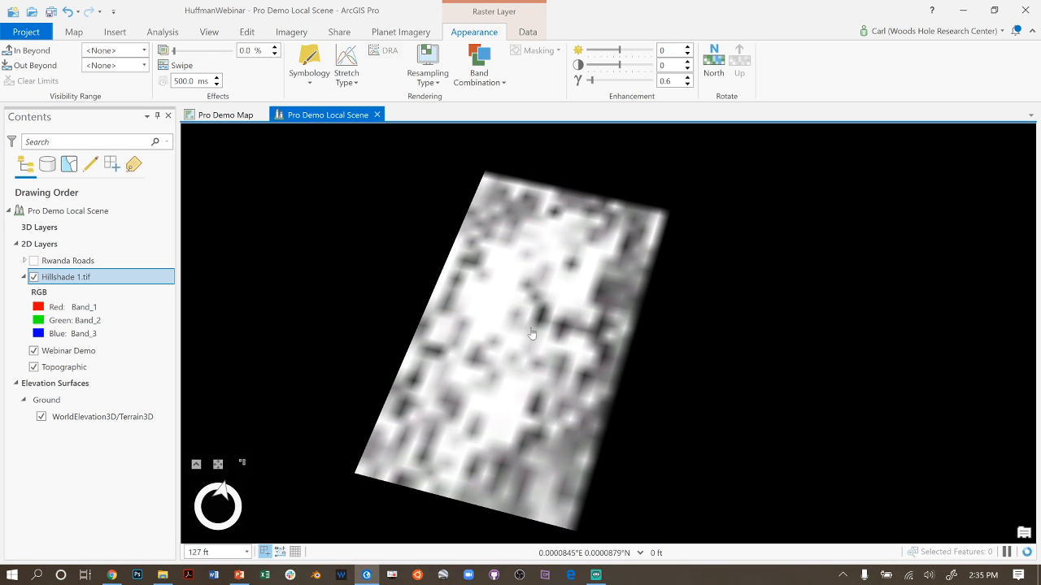
{"action": "scroll", "coordinate": [528, 326], "scroll_direction": "up", "scroll_amount": 3}
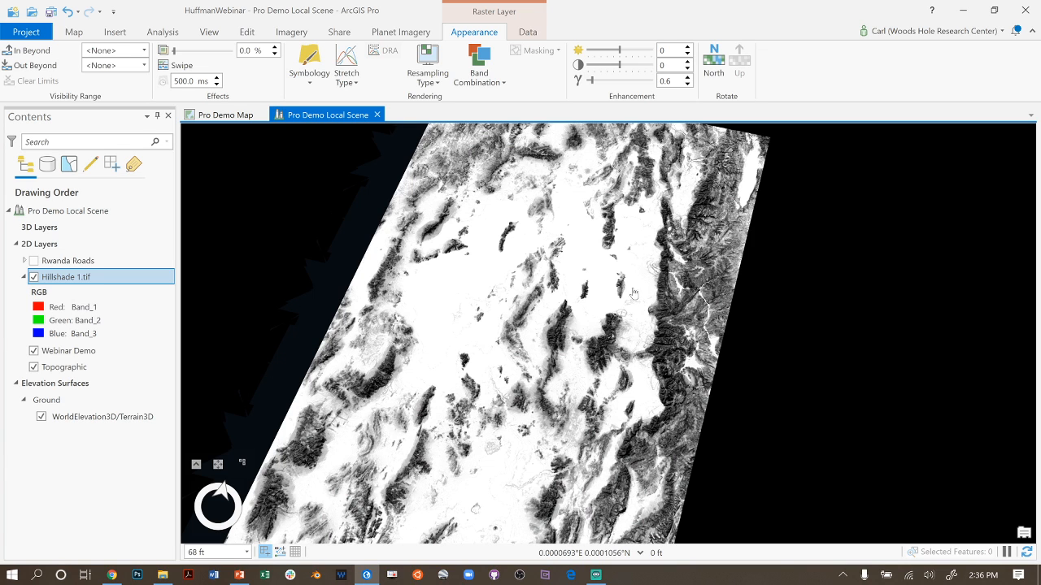
{"action": "left_click_drag", "start_coordinate": [581, 309], "coordinate": [545, 421]}
{"action": "scroll", "coordinate": [546, 421], "scroll_direction": "down", "scroll_amount": 3}
Hide the Hillshade 1.tif layer and zoom the local scene to the Webinar Demo layer's full extent
{"action": "left_click", "coordinate": [68, 350]}
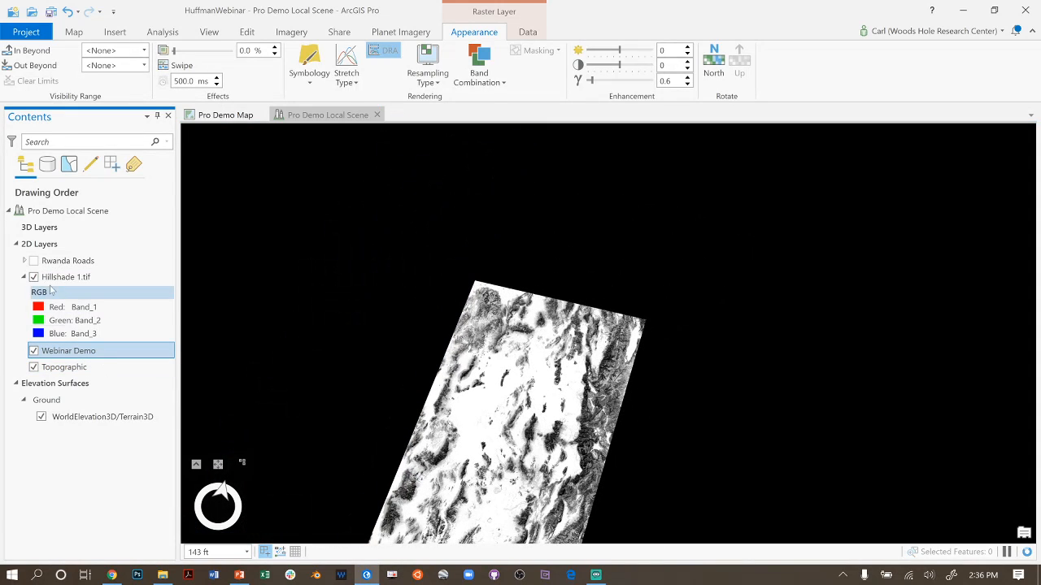
{"action": "left_click", "coordinate": [33, 277]}
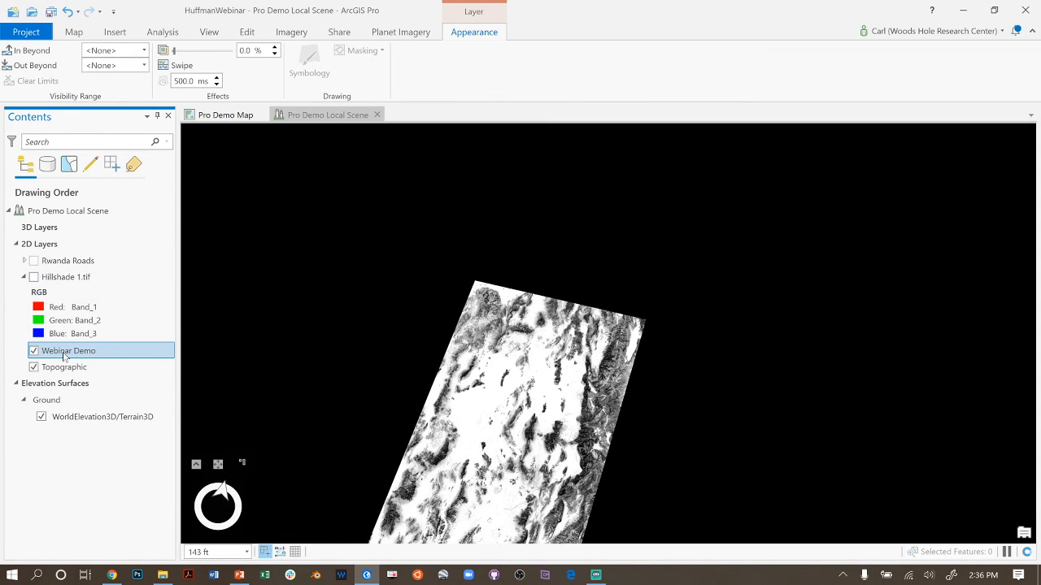
{"action": "right_click", "coordinate": [65, 352]}
{"action": "left_click", "coordinate": [111, 195]}
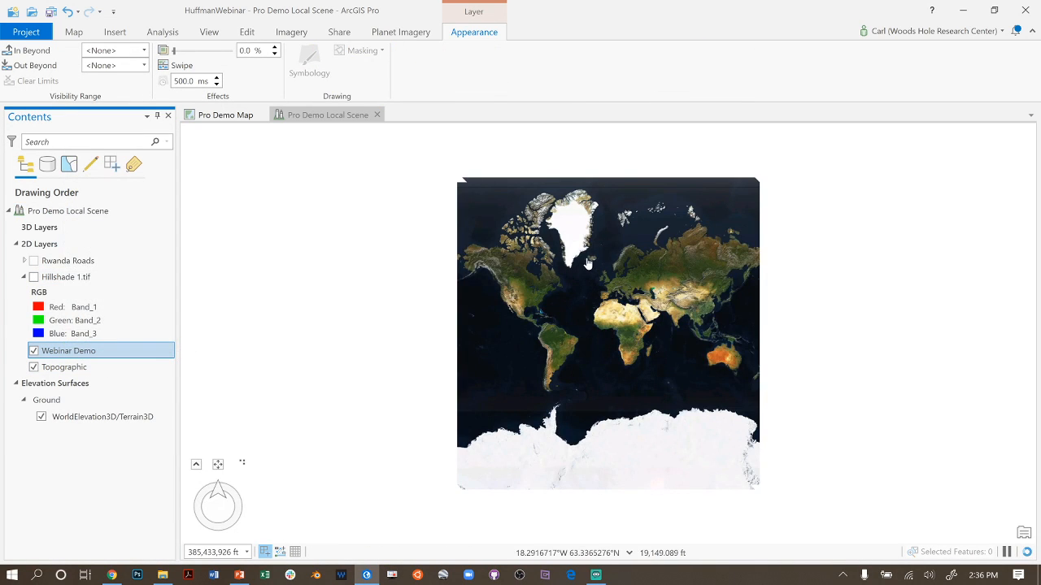
Switch to the Webinar Demo style in Mapbox Studio and bring Streamlabs OBS to the front
{"action": "left_click", "coordinate": [111, 575]}
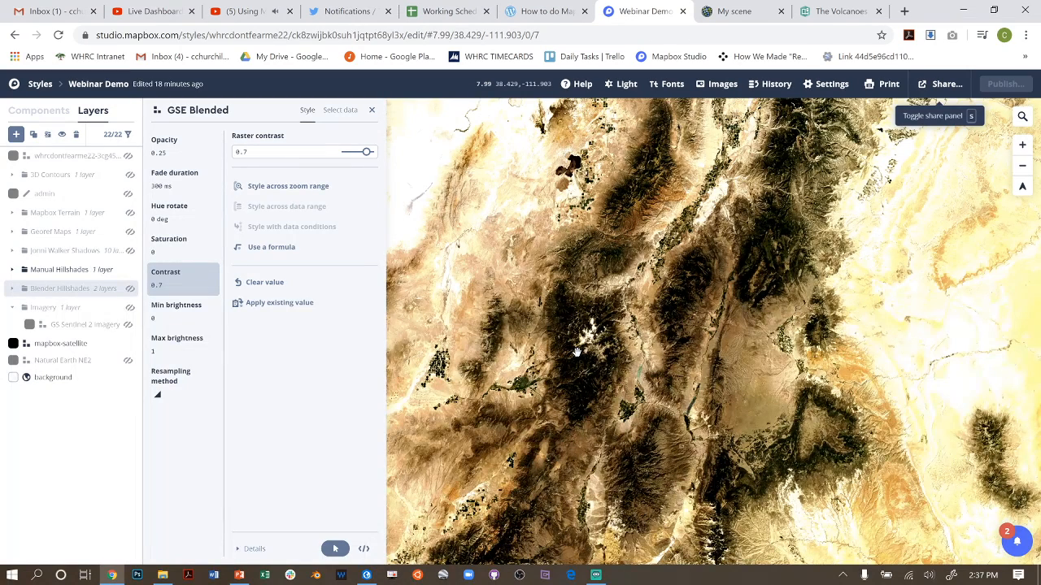
{"action": "left_click", "coordinate": [598, 576]}
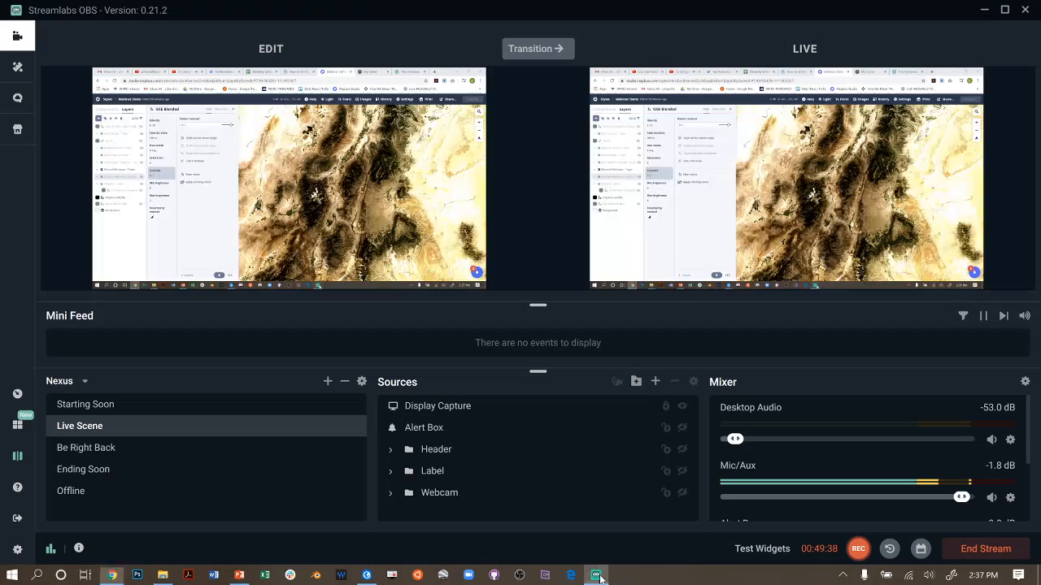